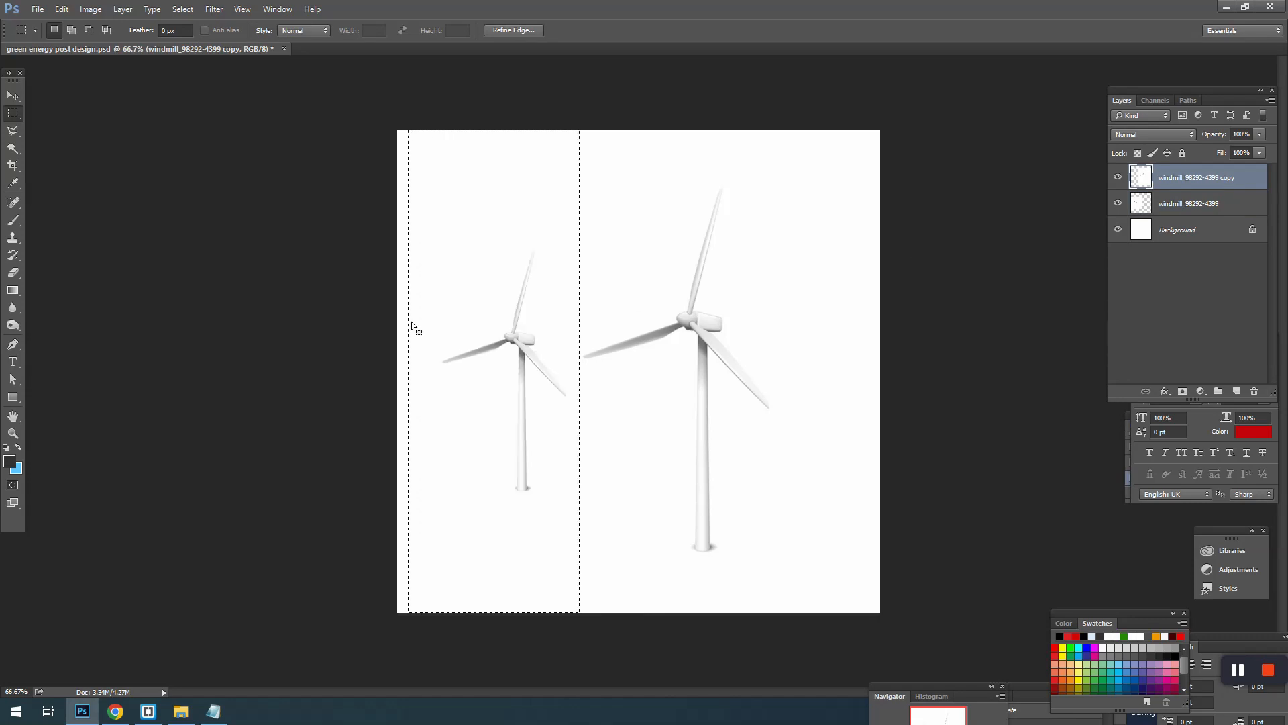
- Clear the selection and scale the smaller windmill down so it looks farther away than the large one
key("ctrl+d")
key("v")
left_click(512, 348)
key("ctrl+t")
left_click_drag(655, 228, 592, 289)
key("Return")
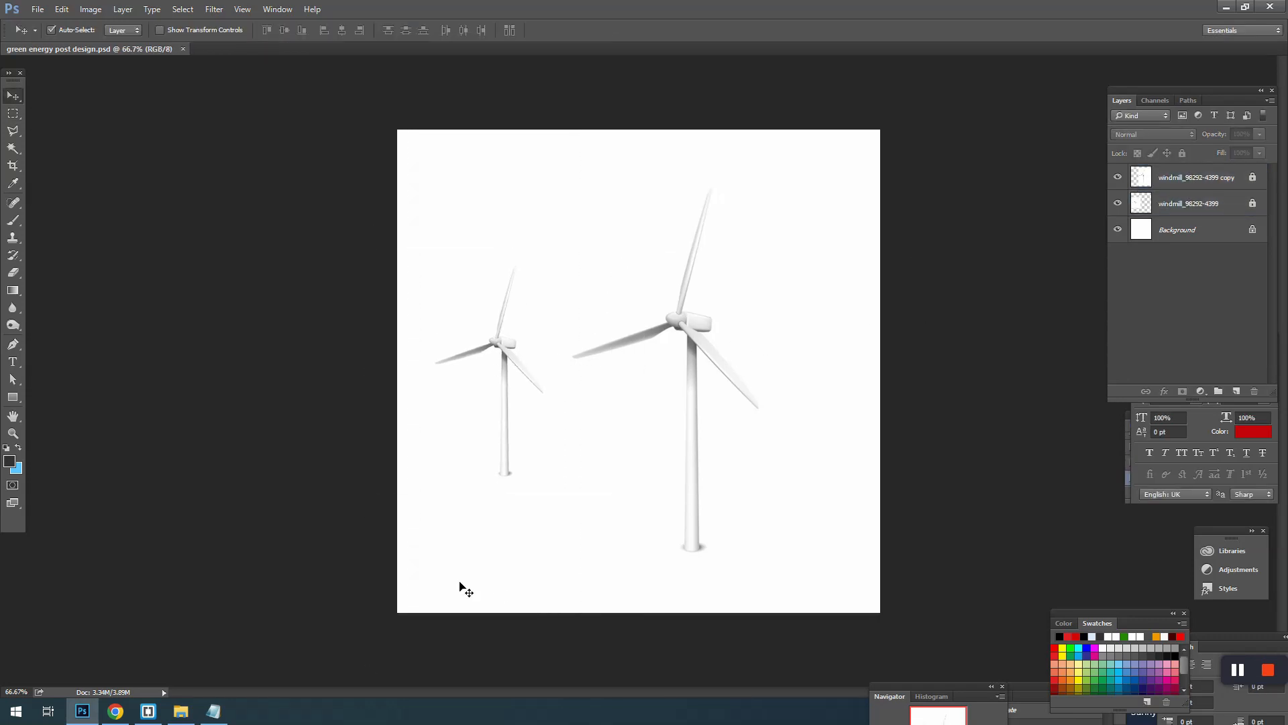
- Place the oblique-lines-white-elegant-background image in the document and scale it down into the canvas's upper-left area
left_click(181, 711)
left_click_drag(676, 161, 710, 334)
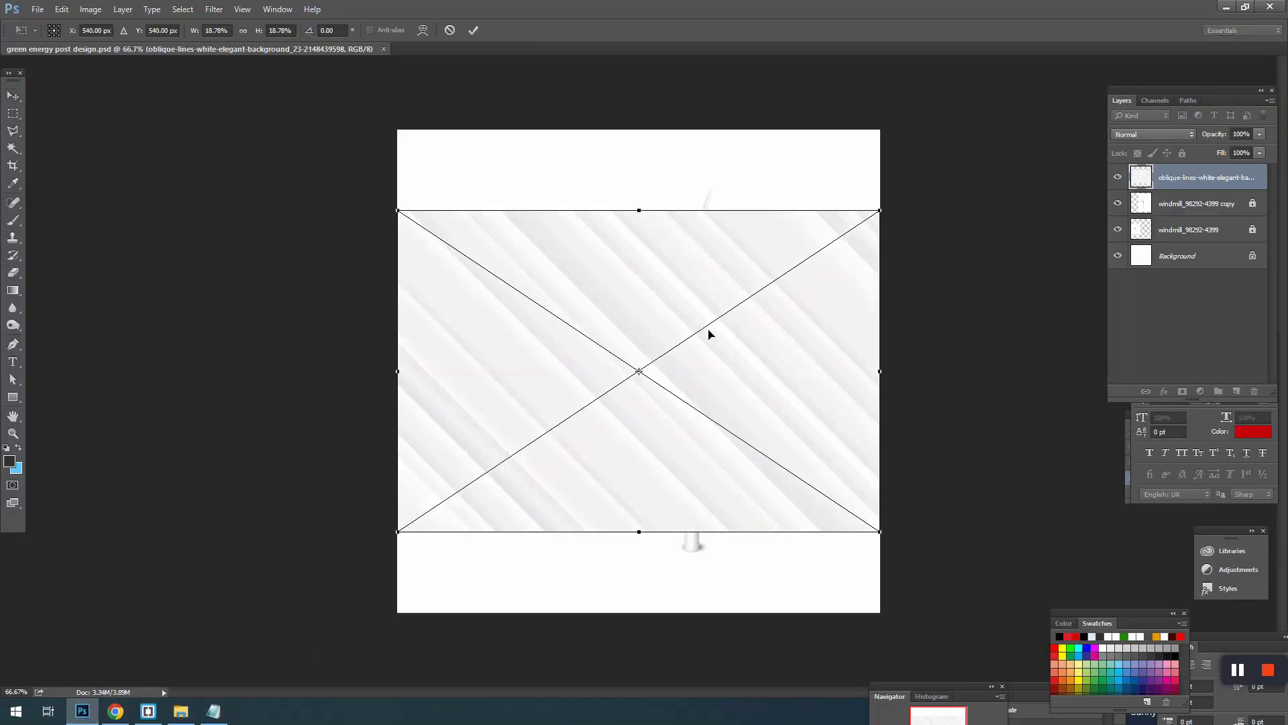
left_click_drag(883, 208, 659, 304)
key("Return")
- Try placing a transformed duplicate of the oblique-lines image beside the original, and delete the duplicate
left_click_drag(504, 270, 761, 279)
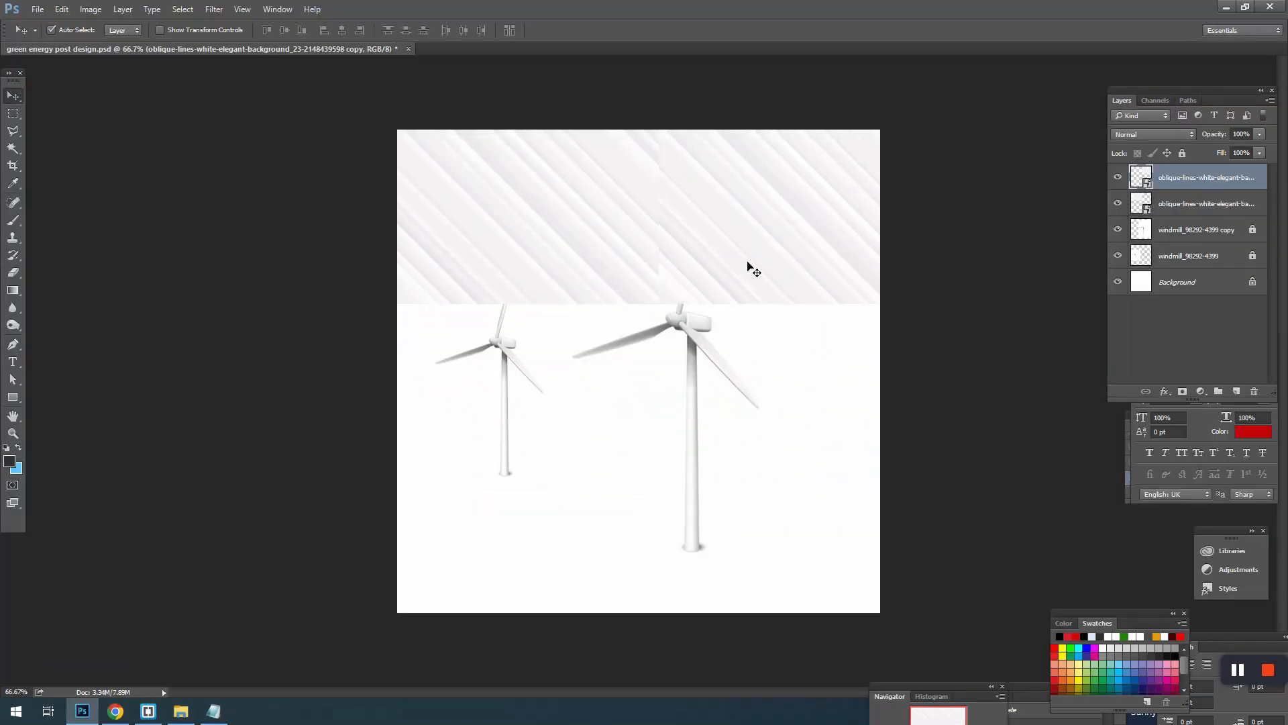
key("ctrl+t")
right_click(754, 269)
left_click(778, 449)
key("Return")
key("Delete")
- Enlarge and stretch the oblique-lines image so it covers the whole canvas
key("ctrl+t")
left_click_drag(656, 303, 882, 453)
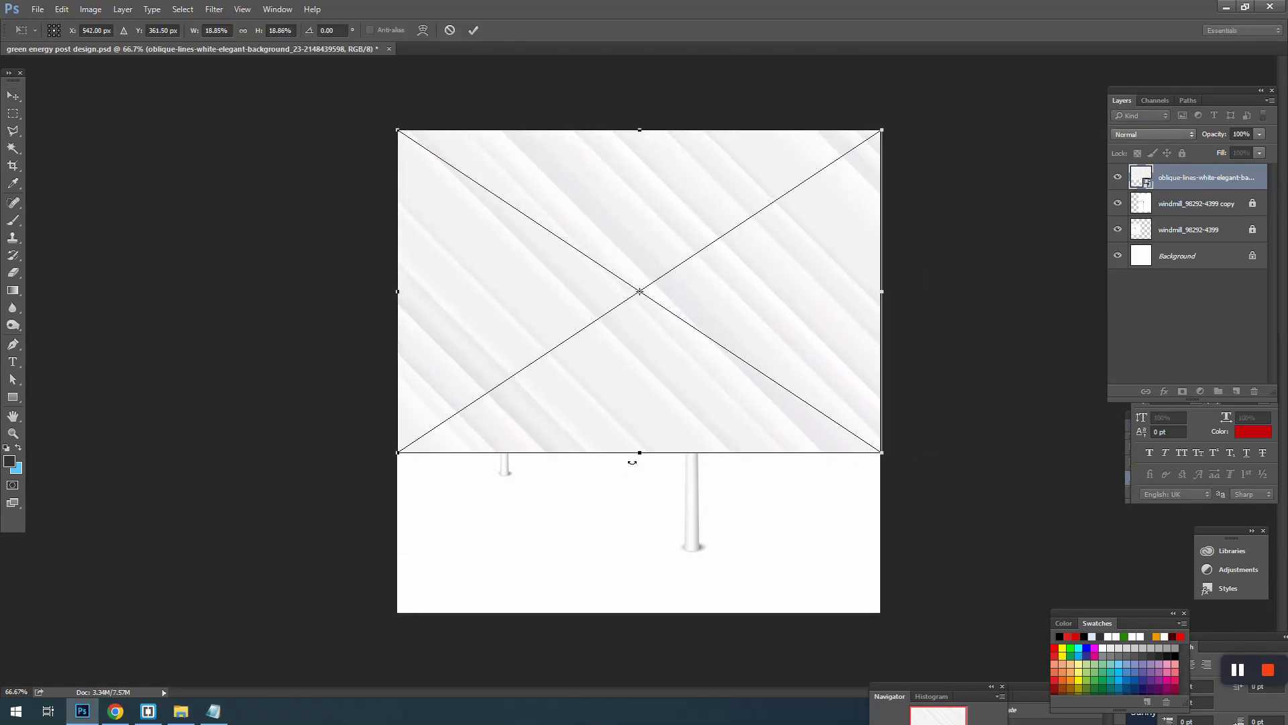
left_click_drag(632, 461, 639, 610)
key("Return")
- Set the oblique-lines layer's opacity to 50% and lock the layer
left_click_drag(1216, 134, 1187, 135)
left_click(1182, 153)
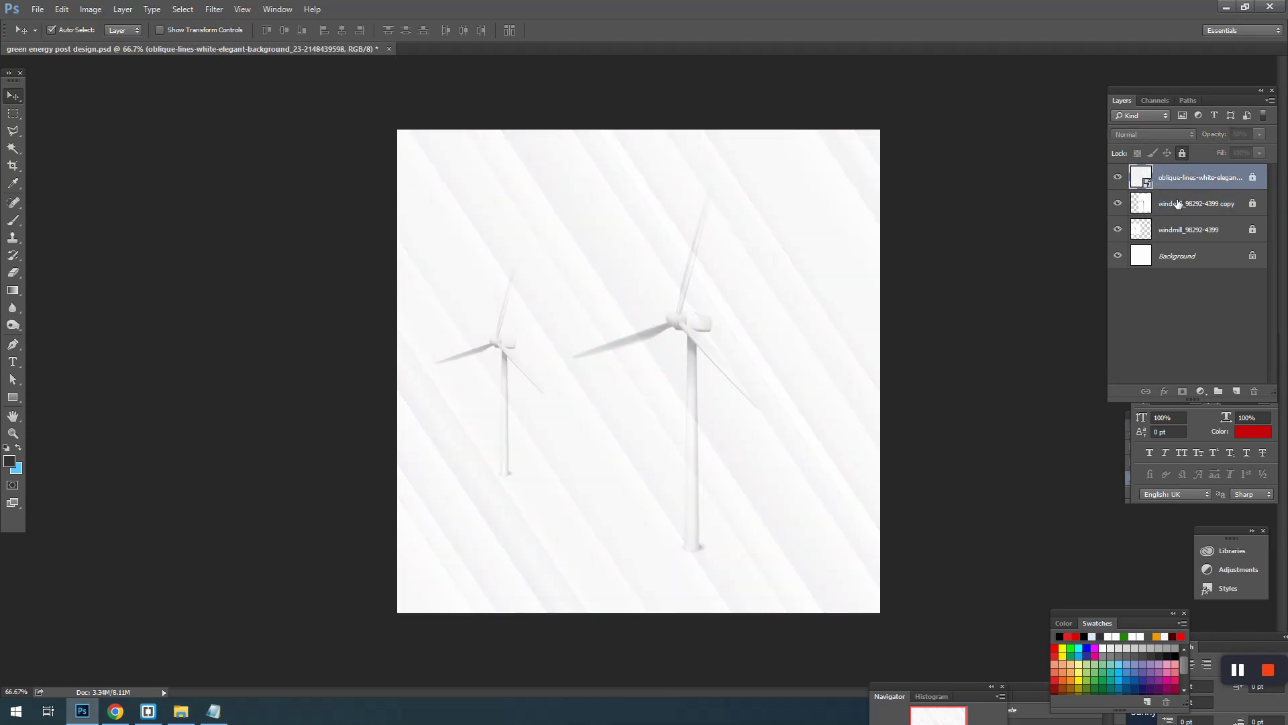
- Unlock the windmill copy layer and set its opacity to 41%
left_click(1178, 203)
left_click(1182, 153)
double_click(1234, 133)
type("50")
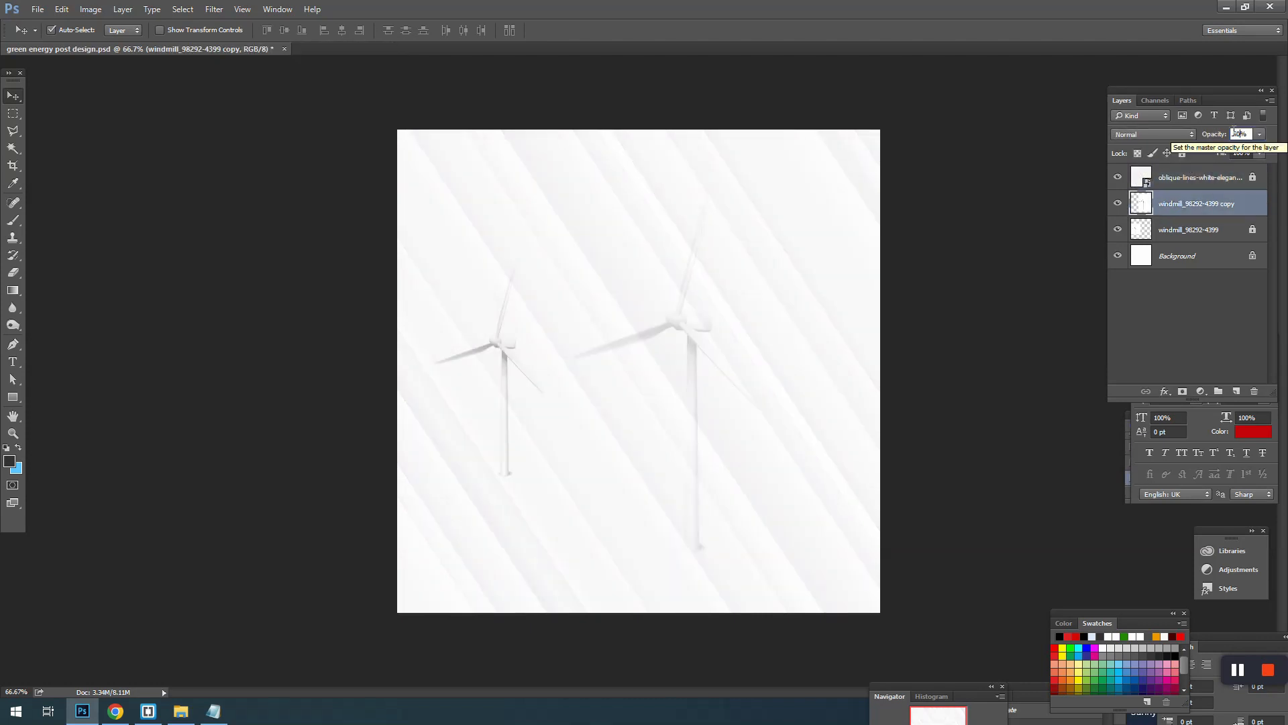
key("Up")
key("Return")
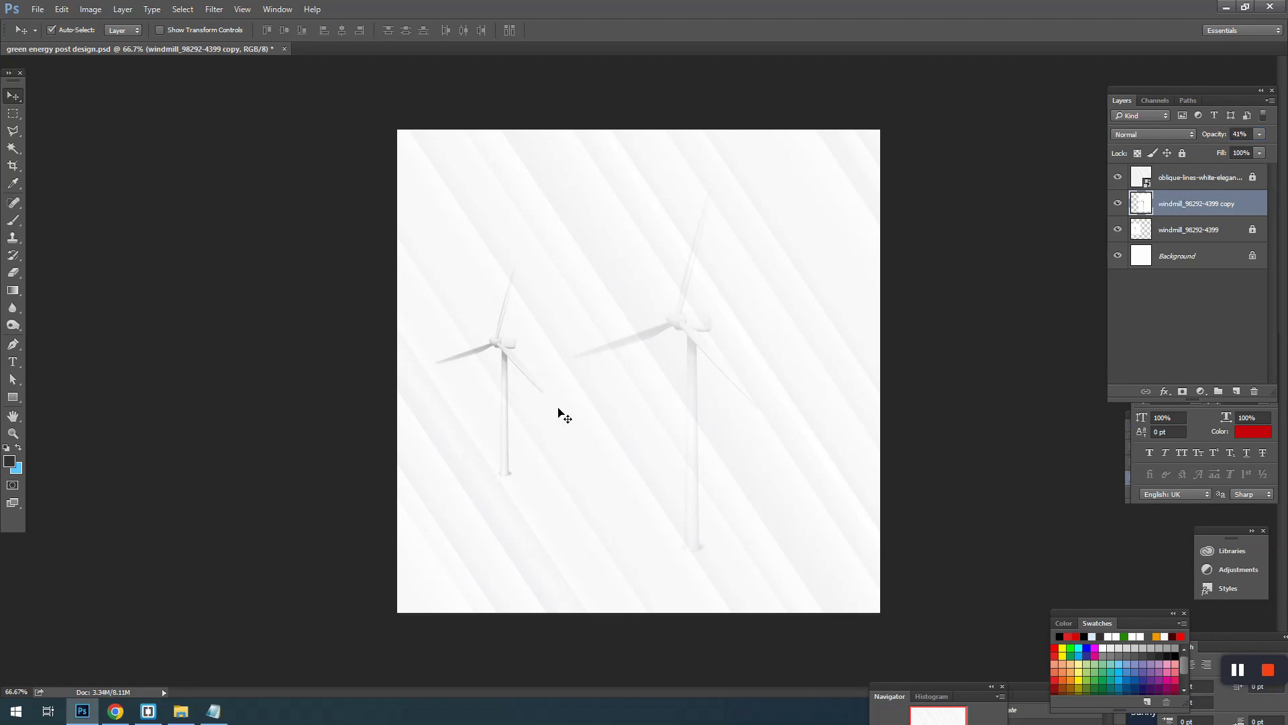
- Unlock the original windmill layer and set its opacity to 40%
left_click(1191, 230)
left_click(1182, 153)
left_click(1247, 133)
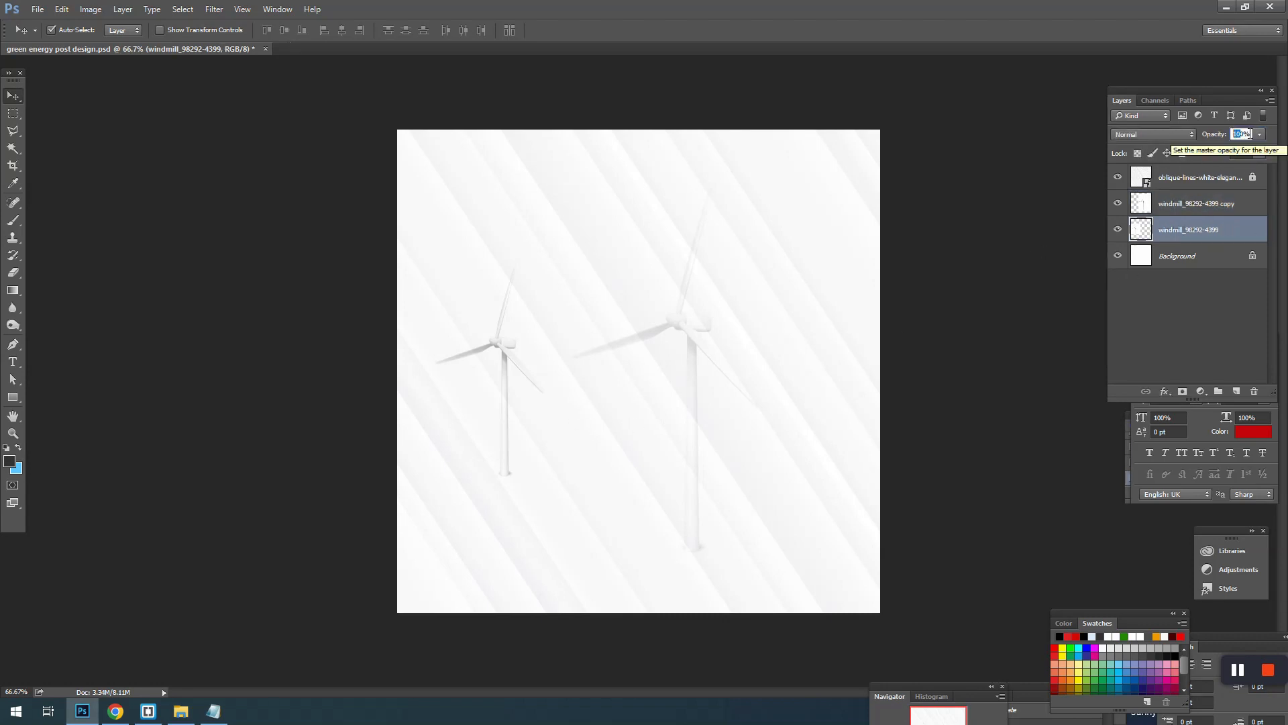
type("30")
key("Return")
key("Return")
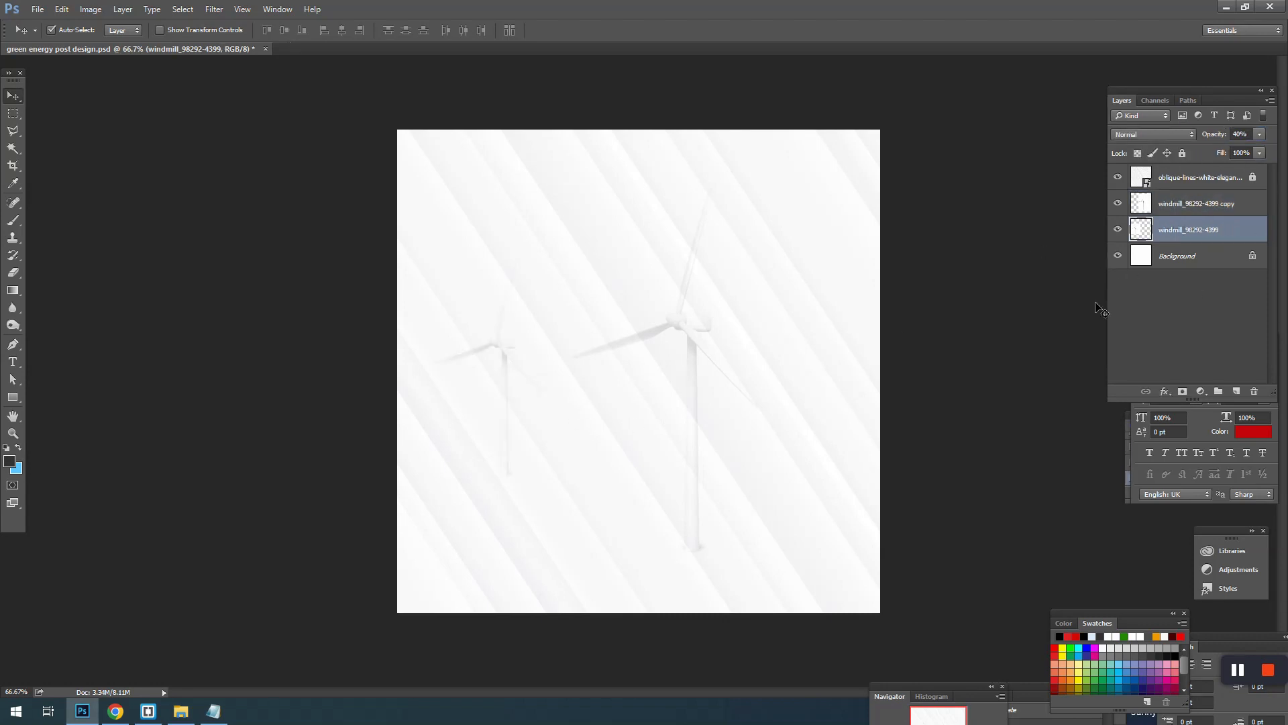
- Lock both windmill layers again
left_click(1099, 311)
left_click(1197, 204)
left_click(1197, 227)
left_click(1182, 154)
left_click(1193, 204)
left_click(1183, 155)
left_click(1188, 178)
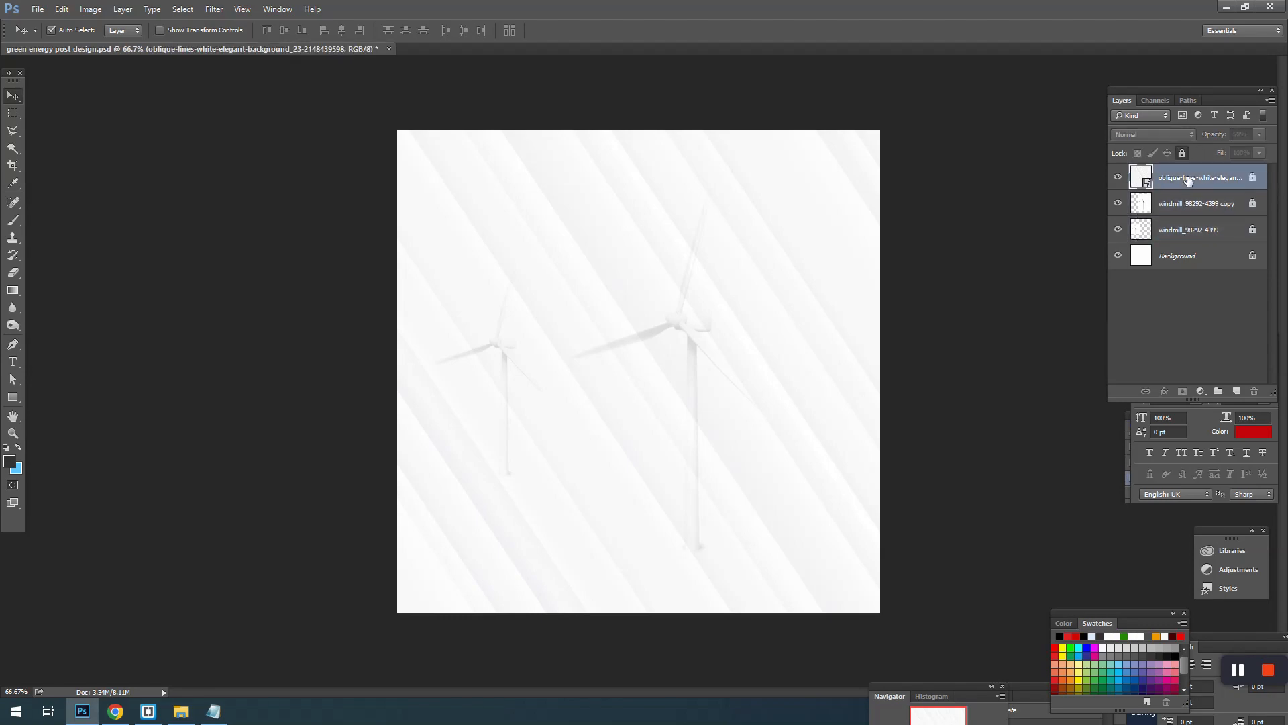
- Place the renewable-energy-with-orange-flower bulb image in the document and rasterize its layer
left_click(1045, 234)
left_click(182, 711)
left_click_drag(250, 171, 597, 442)
key("Return")
right_click(1205, 178)
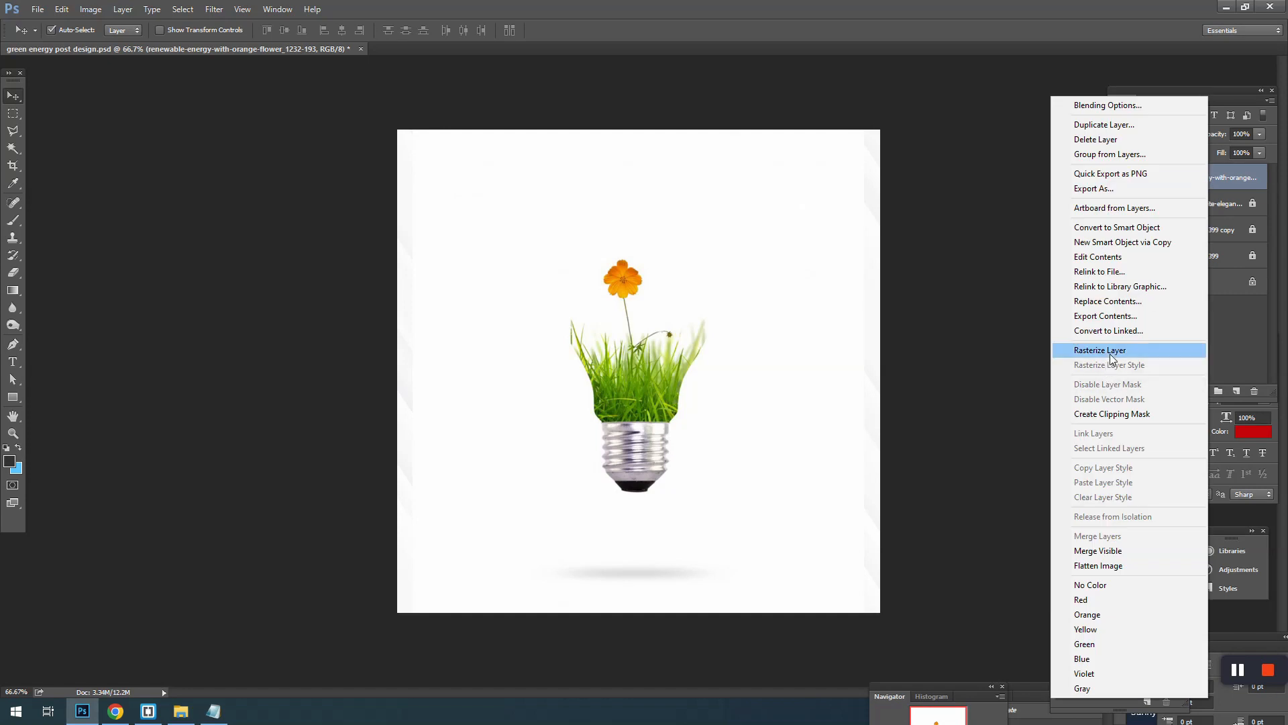
left_click(1110, 353)
- Remove the white background around the flower bulb with a Magic Wand selection
key("w")
left_click(756, 497)
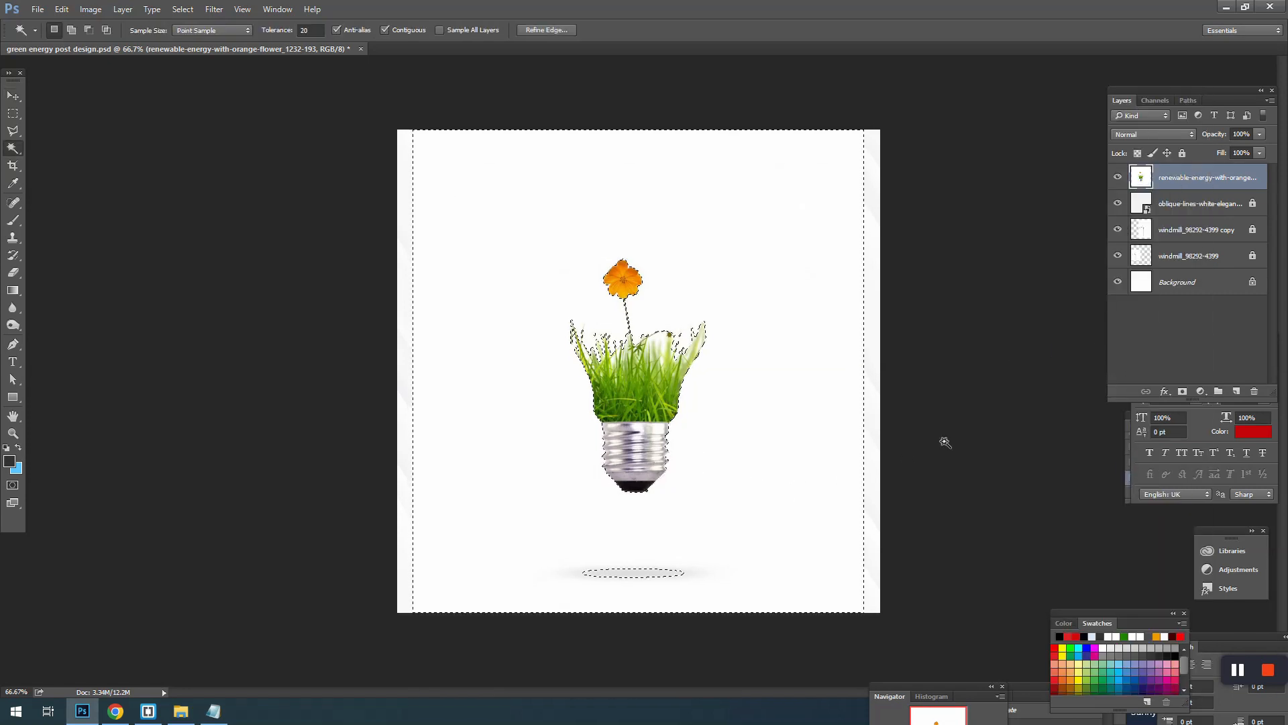
key("Delete")
key("ctrl+d")
key("v")
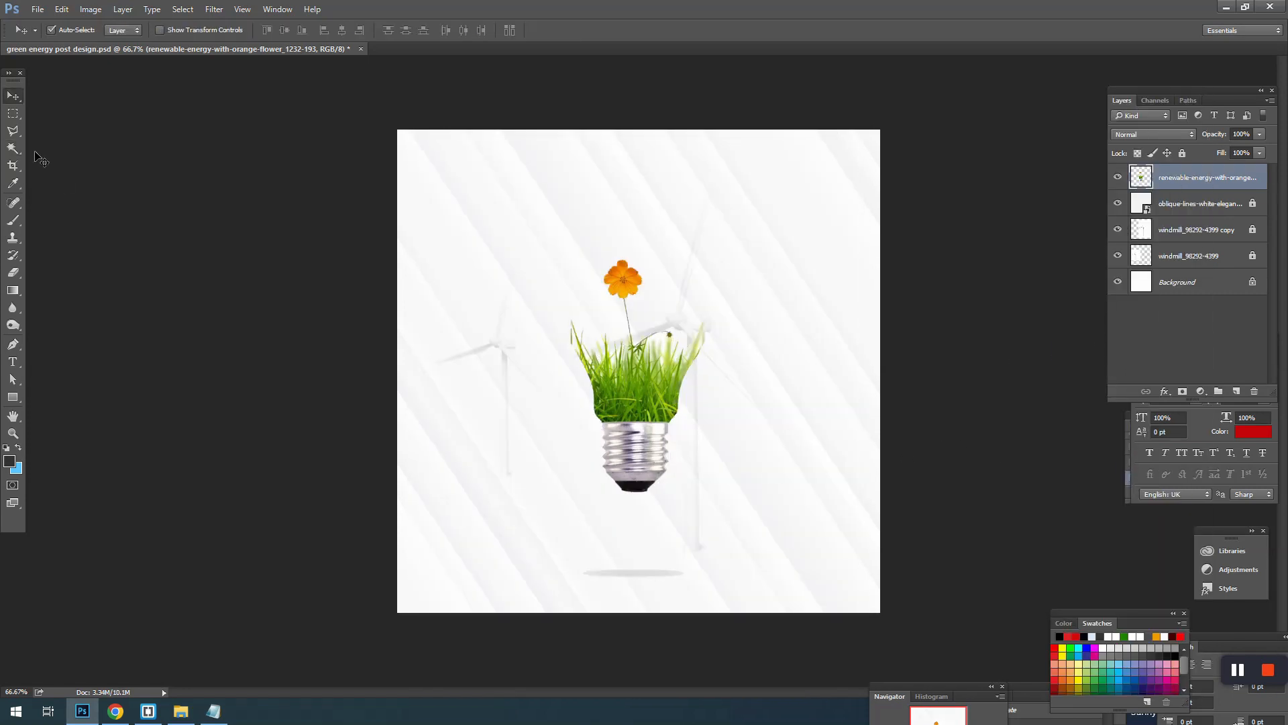
- Delete the leftover shadow beneath the bulb and move the bulb to the right half of the canvas
left_click(13, 114)
left_click_drag(434, 511, 872, 689)
key("ctrl+d")
key("v")
left_click_drag(676, 376, 787, 352)
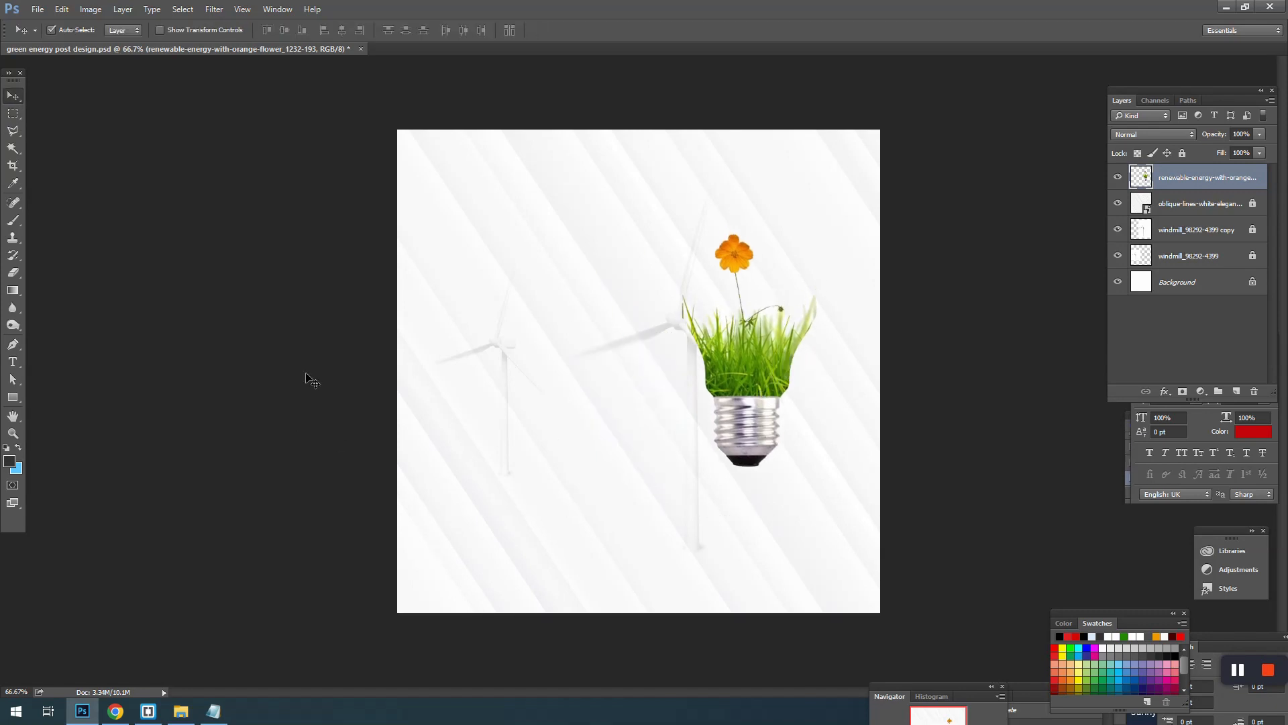
- Draw a circle with the Ellipse tool over the bulb's glass area and enlarge it slightly to fit the outline
left_click(13, 397)
left_click(13, 397)
left_click(59, 420)
scroll(843, 339, "up", 1)
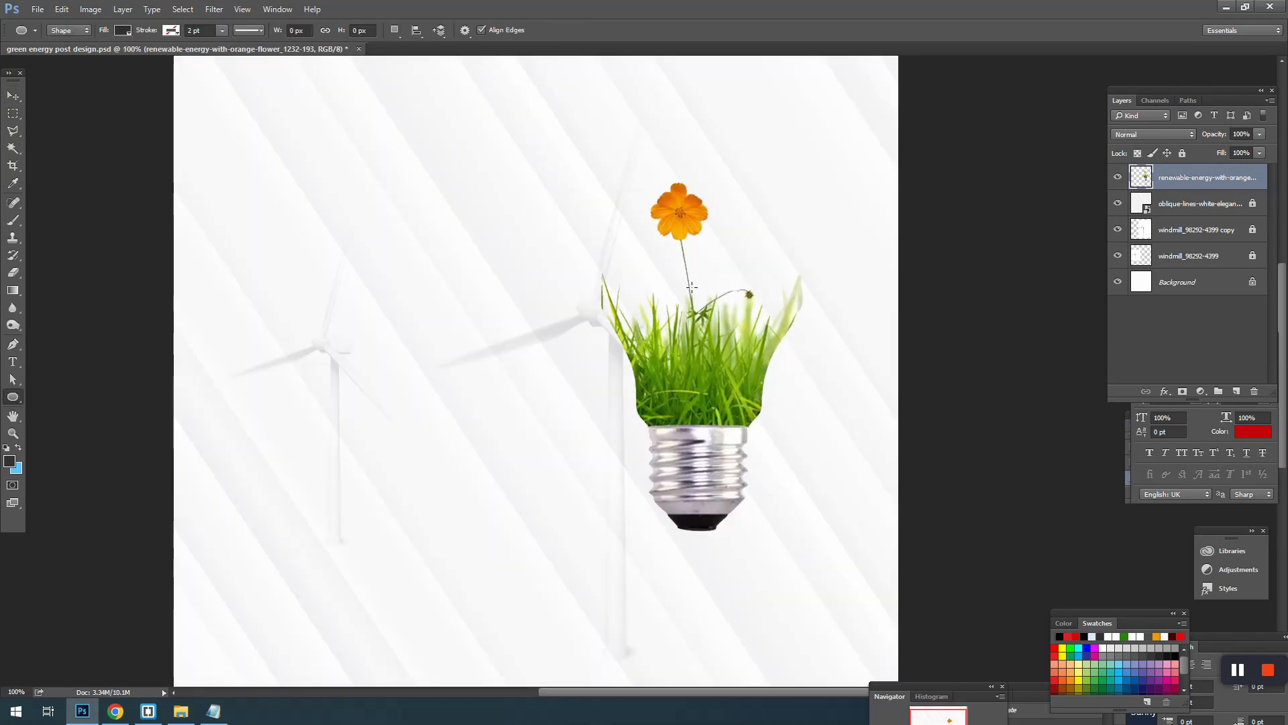
left_click_drag(698, 275, 799, 514)
key("ctrl+t")
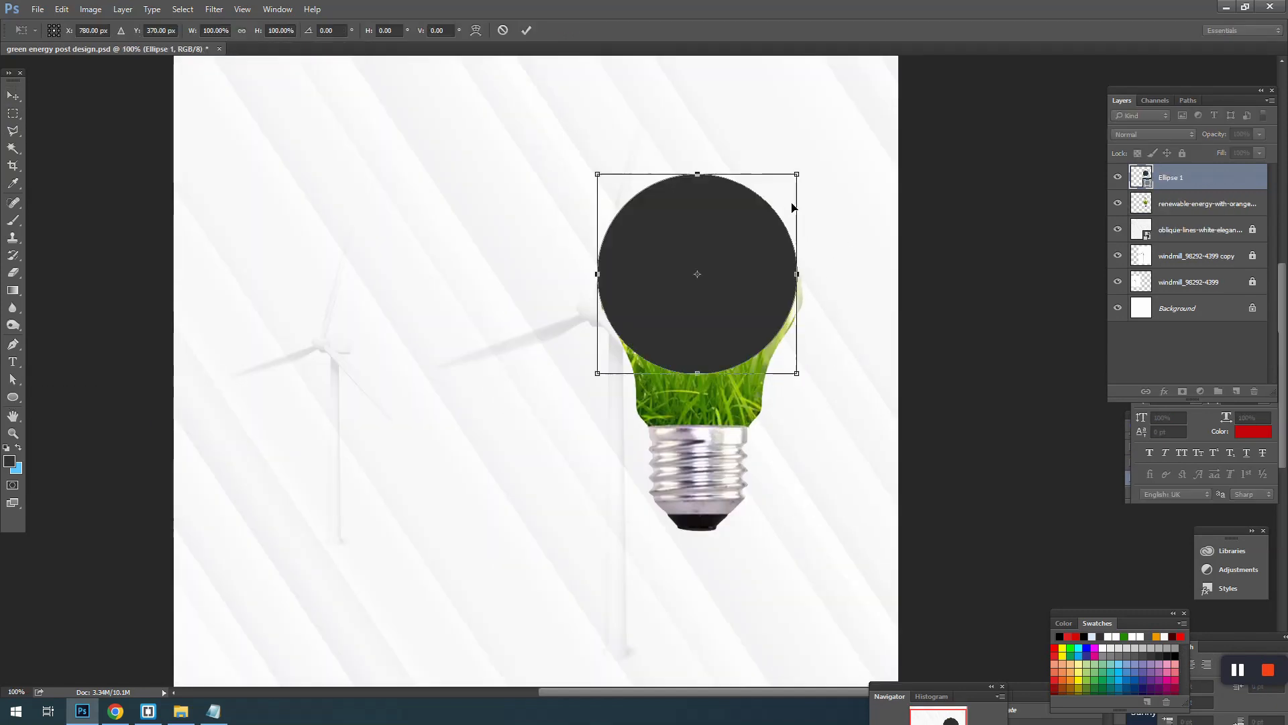
left_click_drag(799, 174, 804, 165)
key("Return")
- Place the circle beneath the bulb image in the layer order and fill it with white, ffffff
left_click(1206, 205)
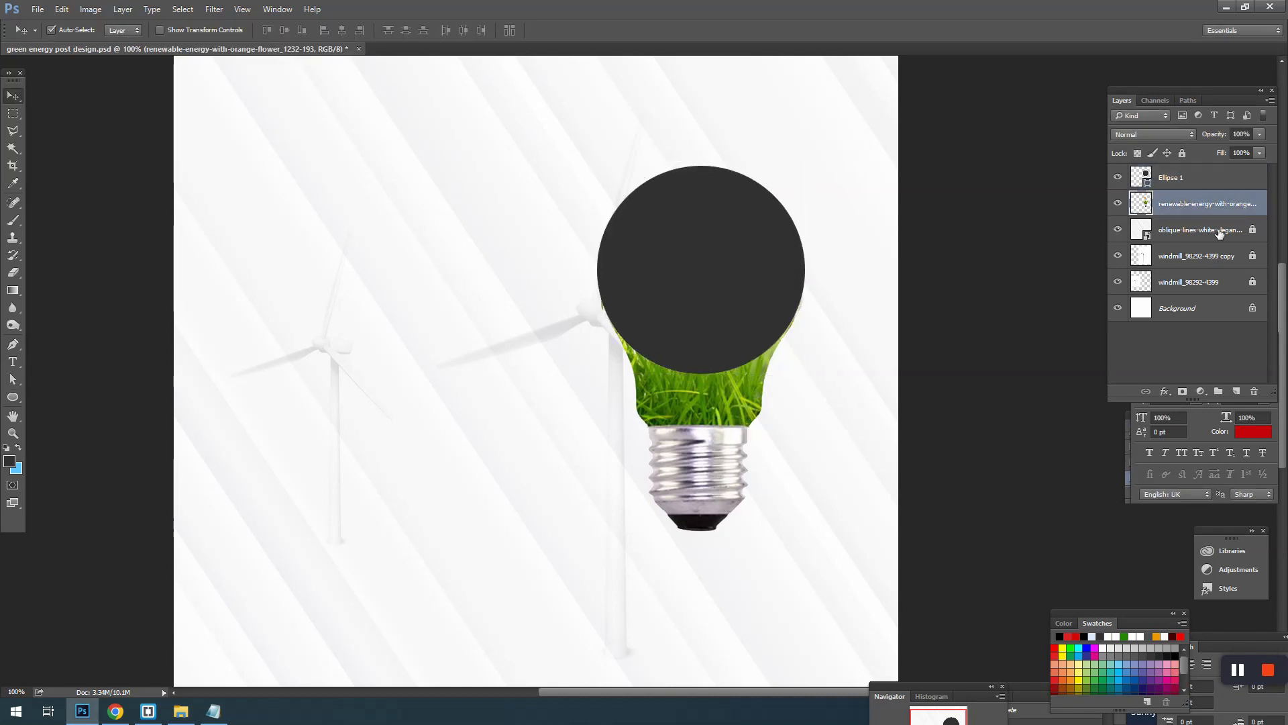
key("ctrl+bracketright")
left_click(789, 255)
double_click(1148, 200)
left_click(711, 428)
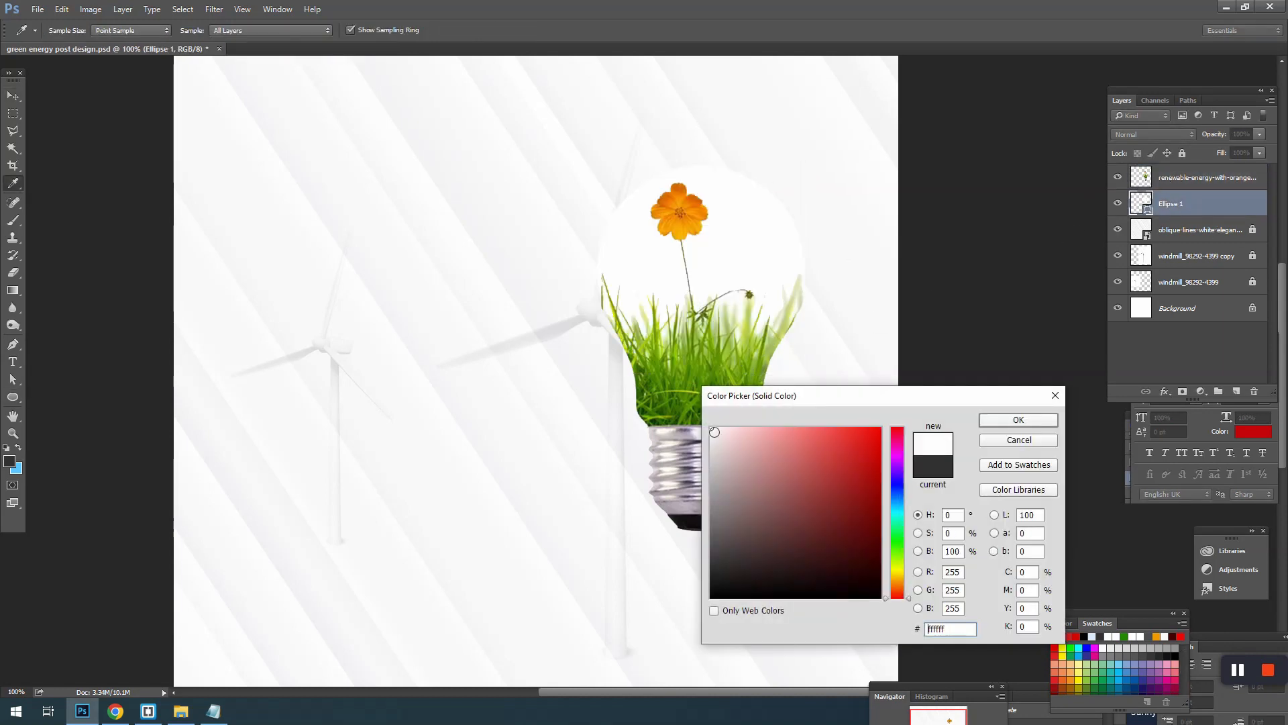
left_click(1001, 421)
- Select the bulb image together with the white circle and move both slightly right and down
key("v")
left_click(713, 381, "ctrl+shift")
left_click_drag(714, 380, 740, 391)
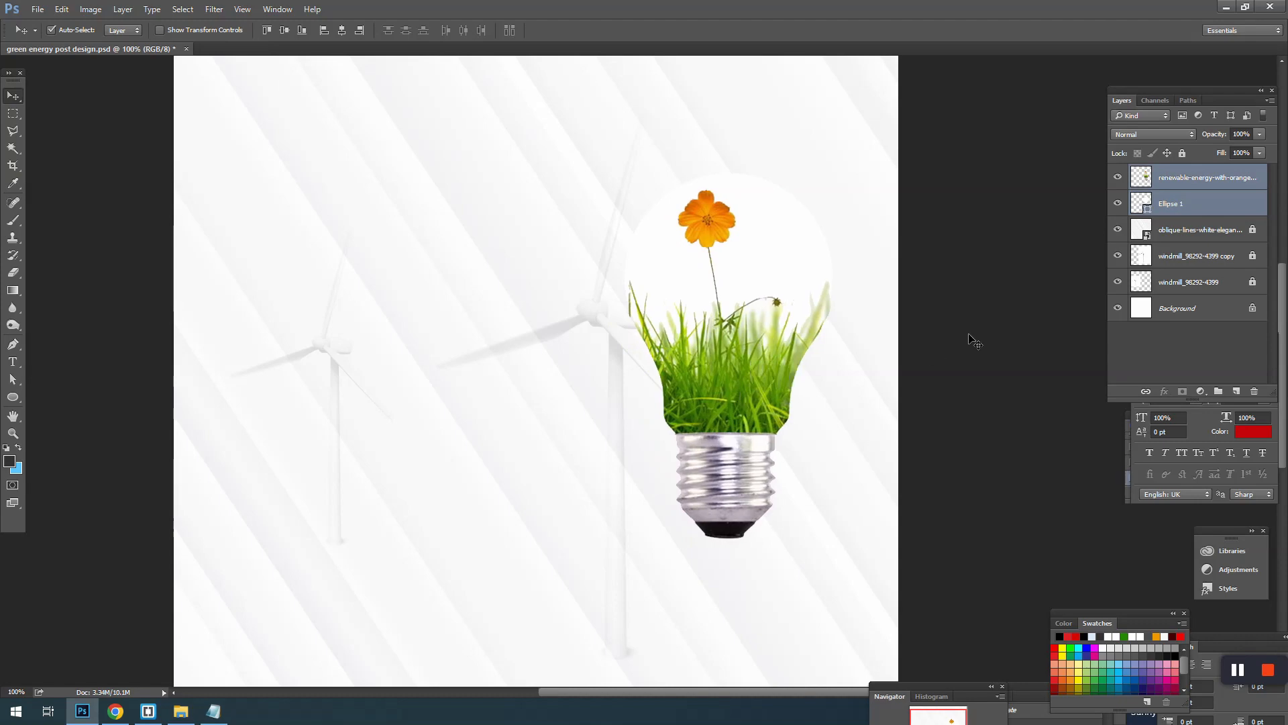
left_click(972, 339, "ctrl")
- Enlarge the white circle slightly so its edge follows the bulb's glass outline
scroll(820, 322, "up", 2)
left_click_drag(819, 322, 811, 419)
left_click(771, 345, "ctrl")
key("ctrl+t")
left_click_drag(840, 109, 845, 99)
key("Return")
- Adjust the bulb image's left edge slightly inward so it lines up with the white circle
left_click_drag(625, 365, 783, 201)
left_click(473, 550, "ctrl")
key("ctrl+t")
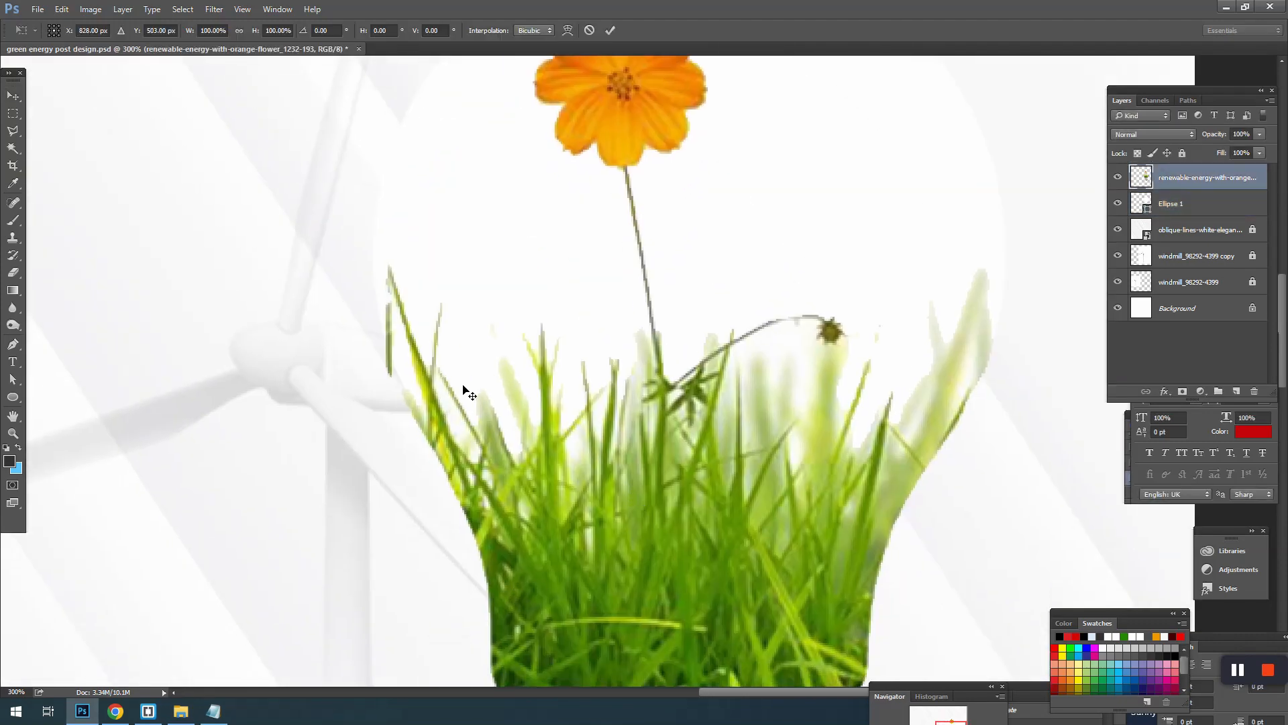
left_click_drag(381, 518, 386, 517)
key("Return")
scroll(578, 451, "down", 3)
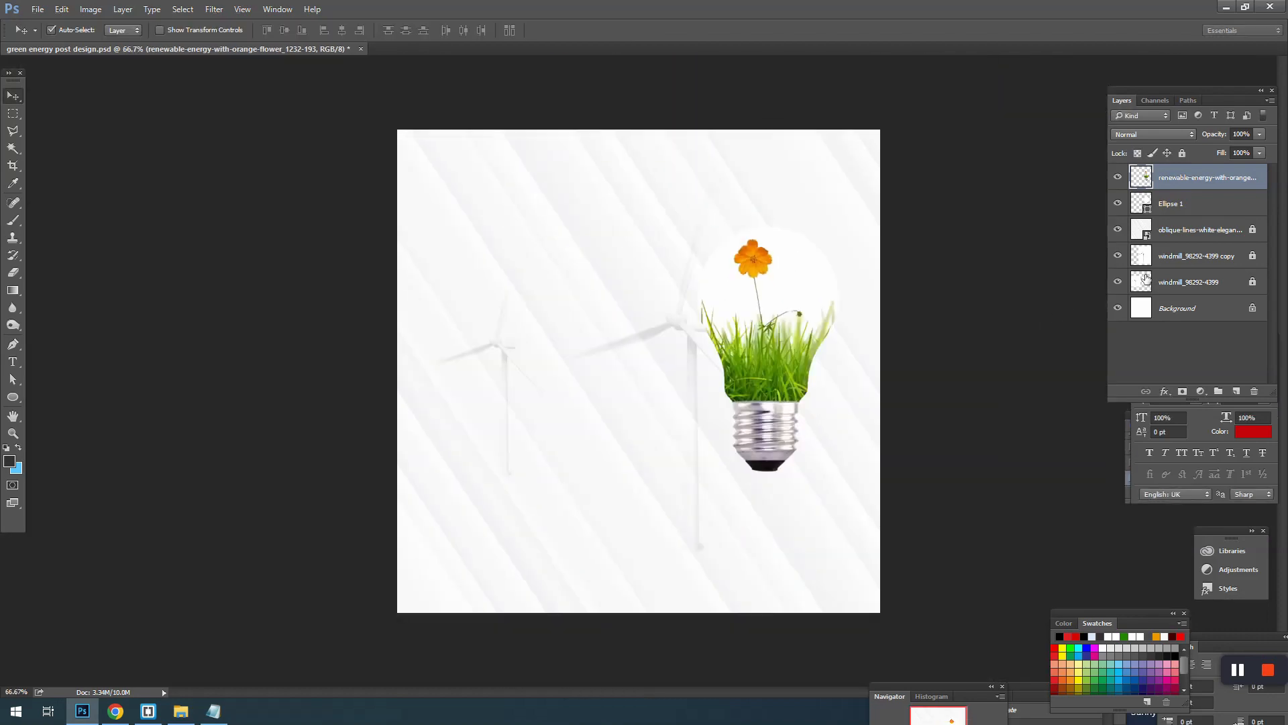
- Unlock the oblique-lines layer and apply a Color Balance adjustment strongly toward red and slightly toward blue
left_click(1180, 223)
left_click(1183, 154)
key("ctrl+b")
left_click_drag(644, 177, 405, 121)
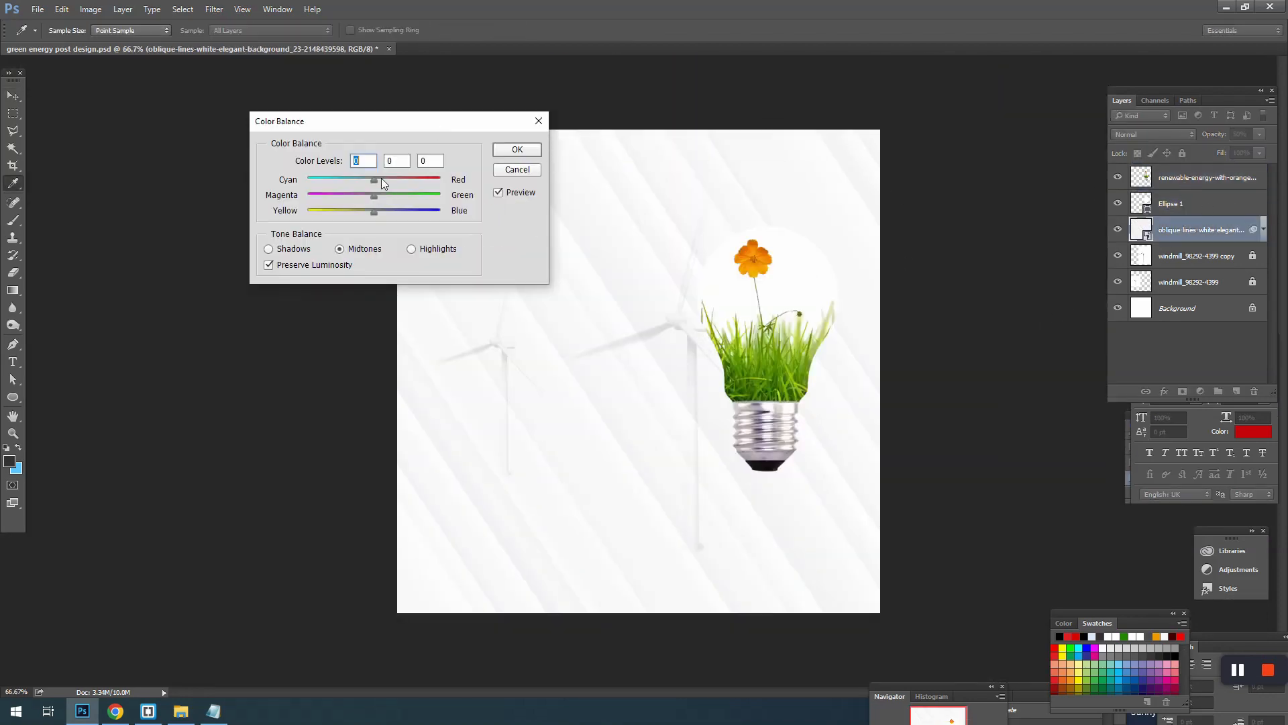
left_click_drag(381, 178, 435, 182)
left_click_drag(374, 211, 379, 212)
left_click(516, 149)
- Apply legacy Brightness/Contrast to the oblique-lines layer, darkening it and raising the contrast to about 39
left_click(91, 9)
mouse_move(111, 43)
left_click(267, 43)
left_click_drag(671, 198, 490, 148)
left_click(366, 243)
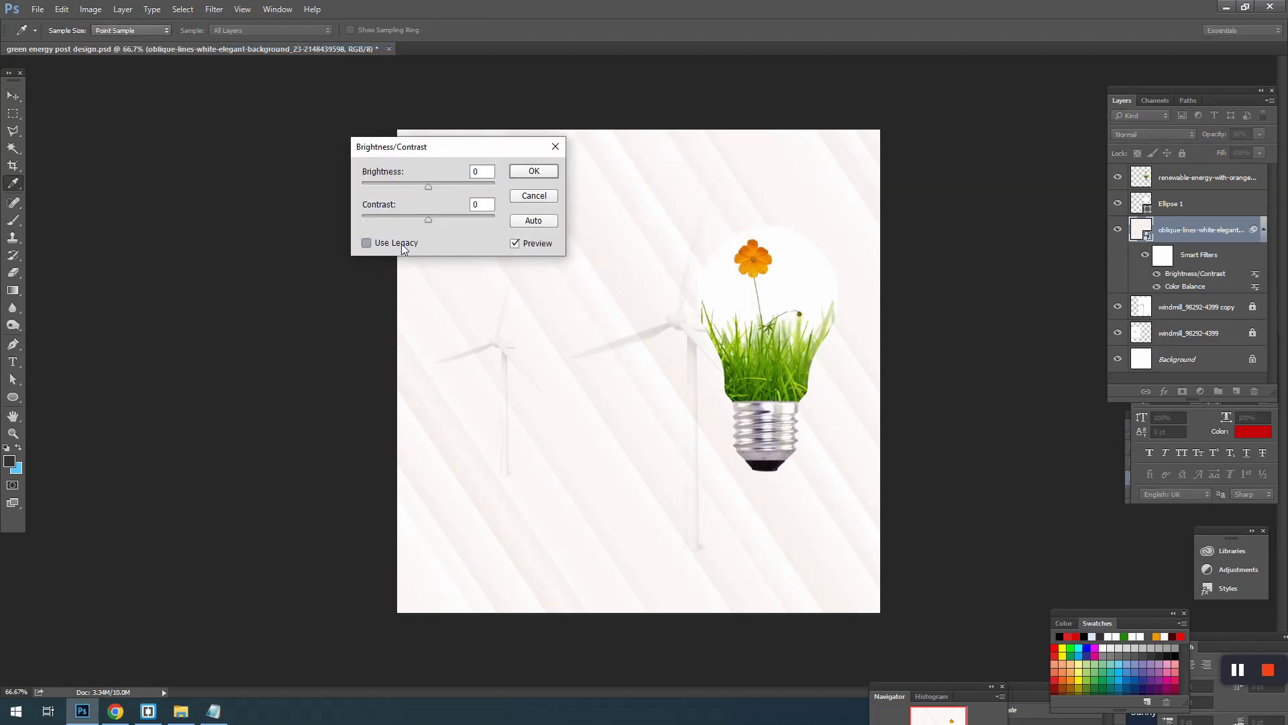
left_click_drag(429, 185, 377, 185)
left_click_drag(435, 221, 452, 221)
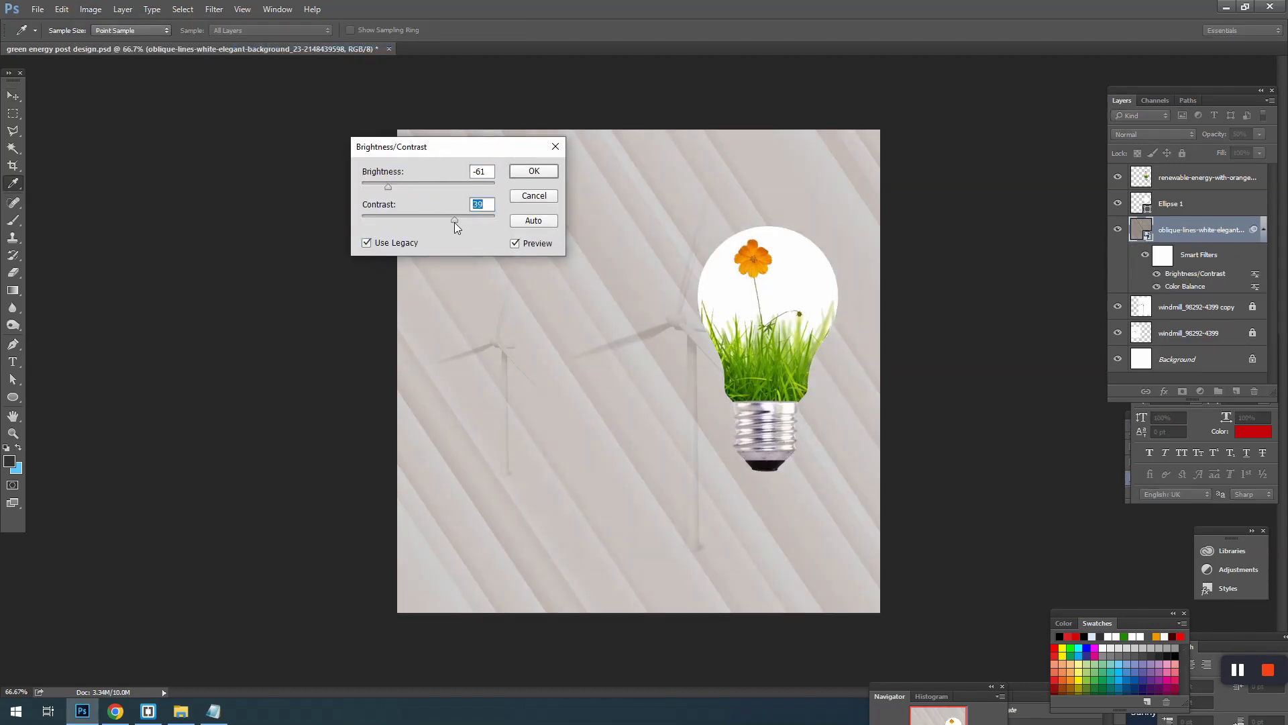
left_click_drag(392, 188, 394, 190)
left_click(534, 171)
- Apply a Gaussian Blur with a 14.1 pixel radius to the oblique-lines layer
left_click(214, 9)
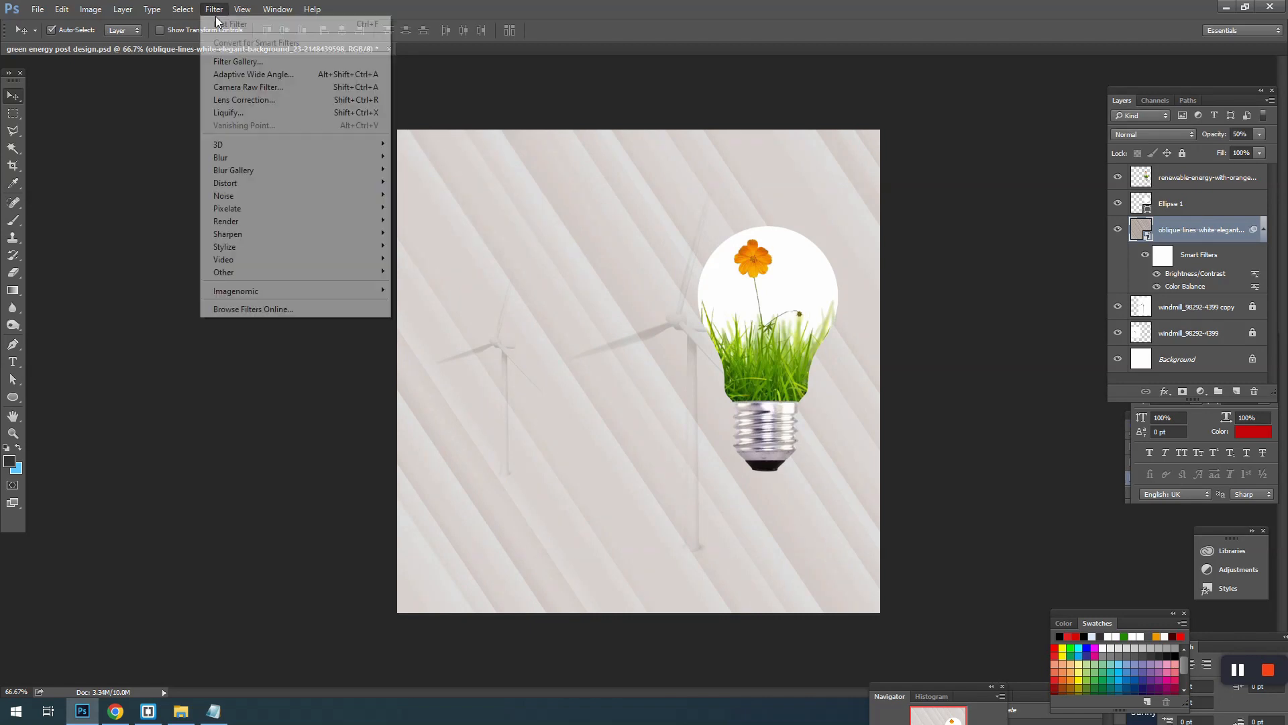
mouse_move(171, 155)
left_click(429, 207)
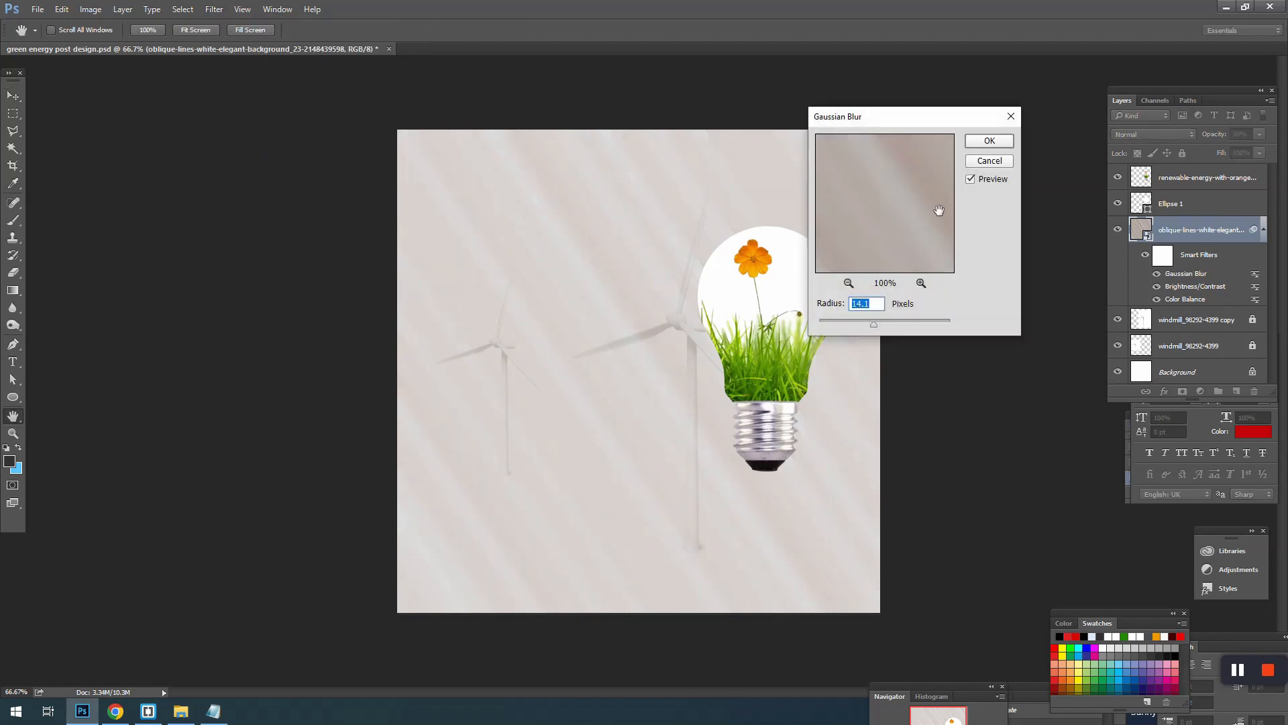
left_click(988, 141)
- Apply another Color Balance to the oblique-lines layer with midtones at -48 toward cyan and about +4 toward blue
key("ctrl+b")
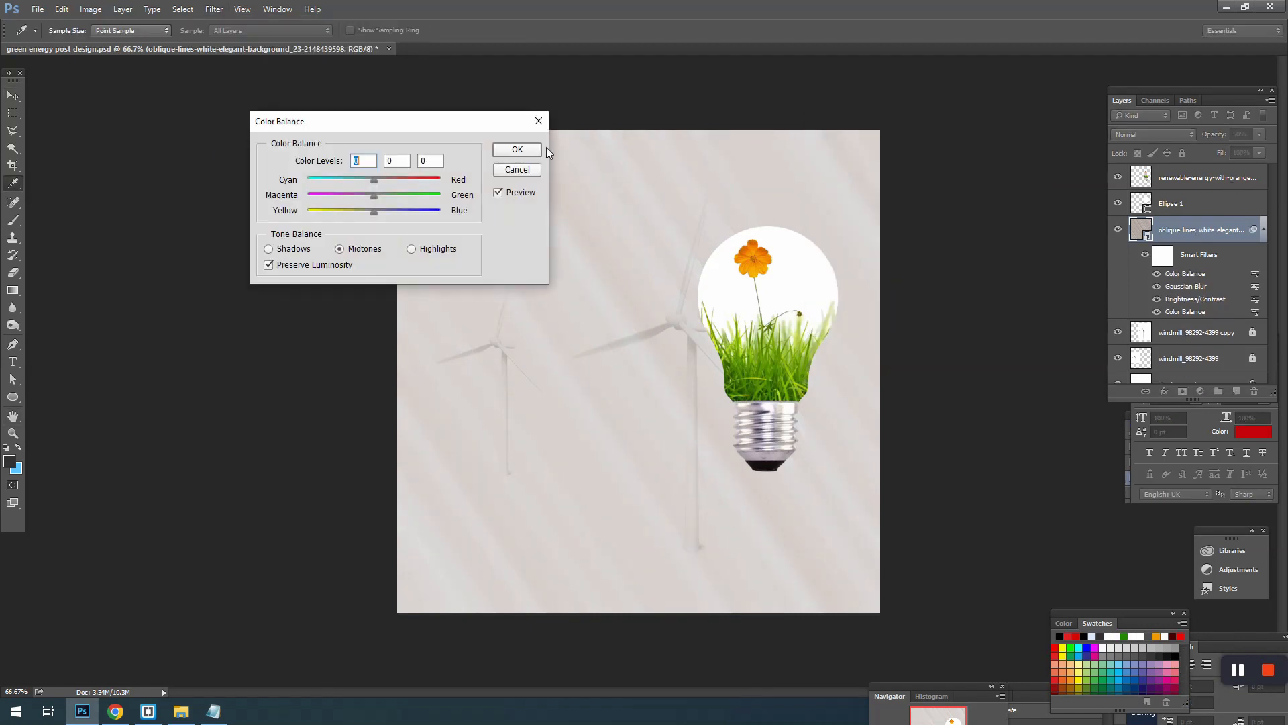
left_click_drag(349, 120, 760, 101)
left_click_drag(798, 163, 762, 164)
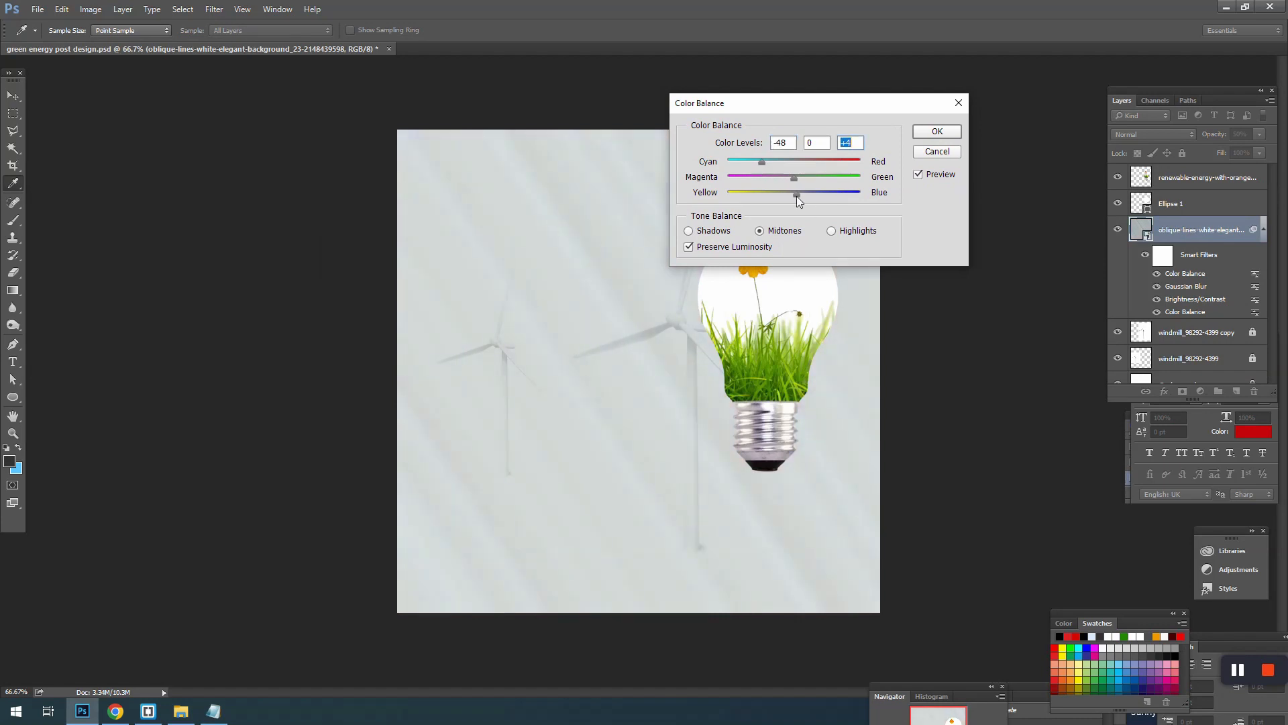
key("Return")
- On a new layer above the oblique-lines background, paint a white glow behind the bulb with a soft 1200 px brush
left_click(1236, 391)
key("b")
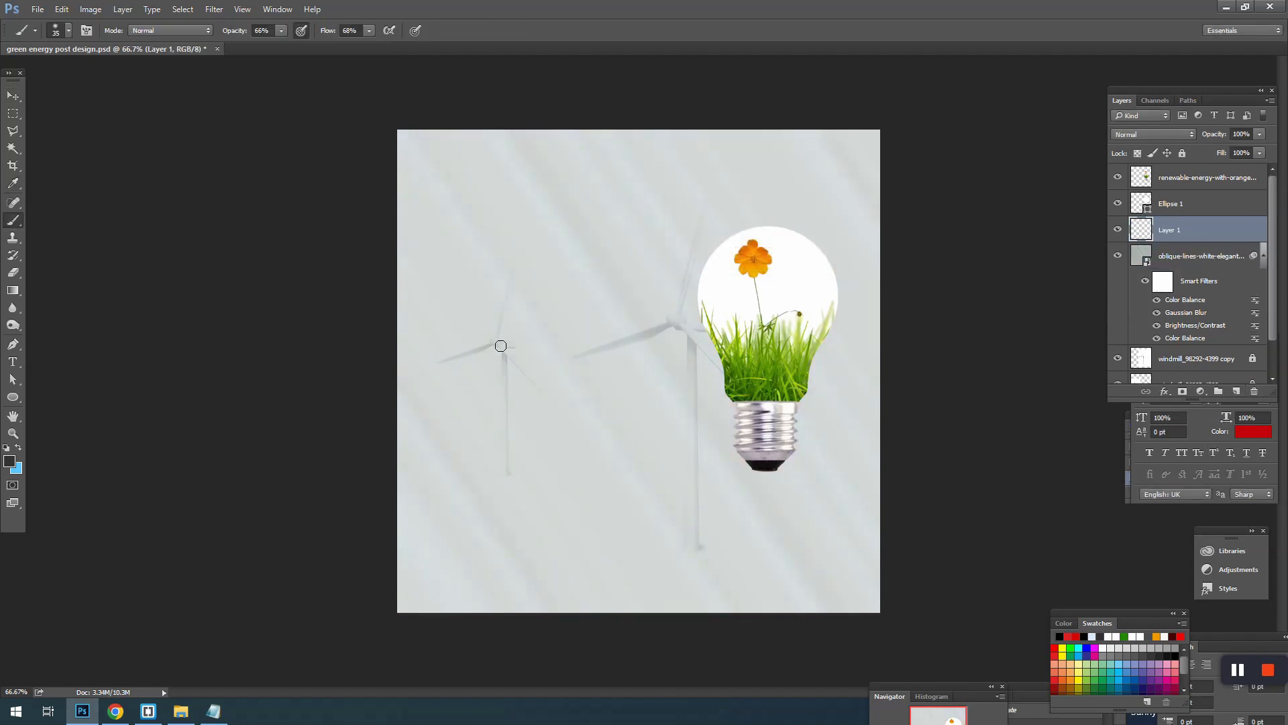
right_click(695, 339)
left_click(789, 329)
key("bracketright")
key("bracketright")
key("bracketright")
key("bracketright")
key("bracketright")
key("bracketright")
key("bracketright")
key("bracketright")
key("bracketright")
key("bracketright")
key("bracketright")
key("bracketright")
key("bracketright")
key("bracketright")
key("bracketright")
key("bracketright")
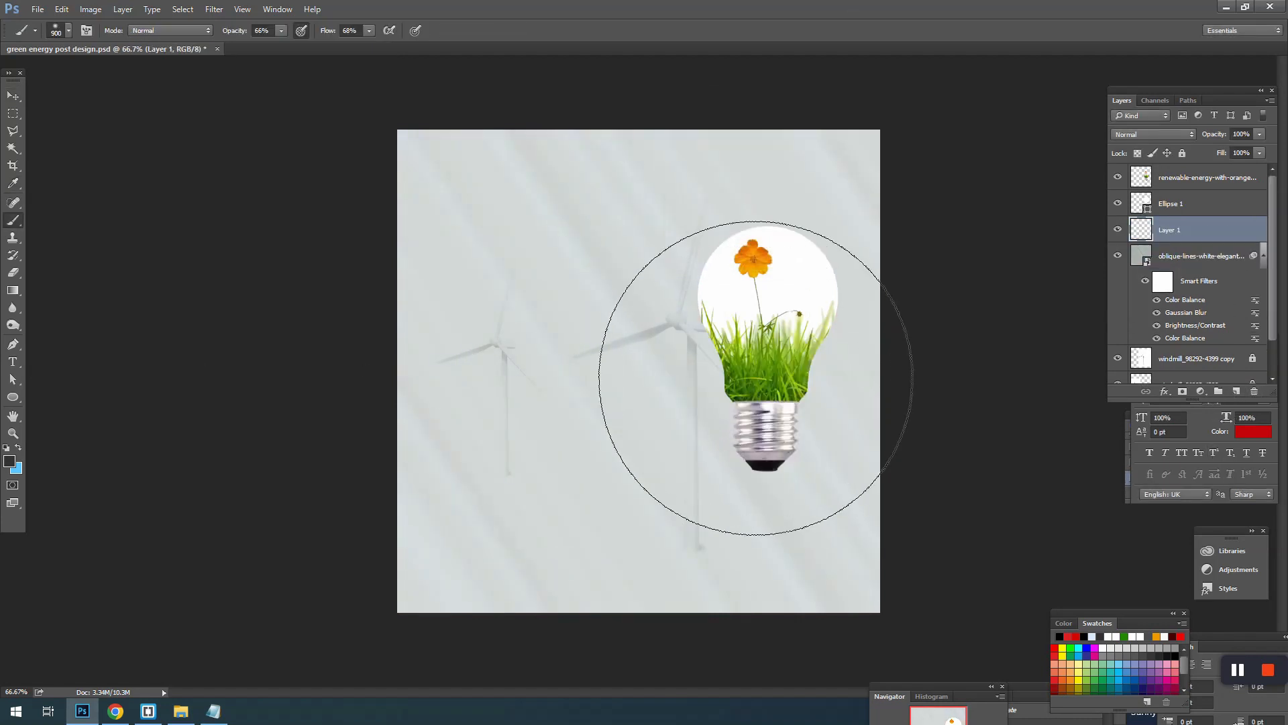
left_click(803, 290, "alt")
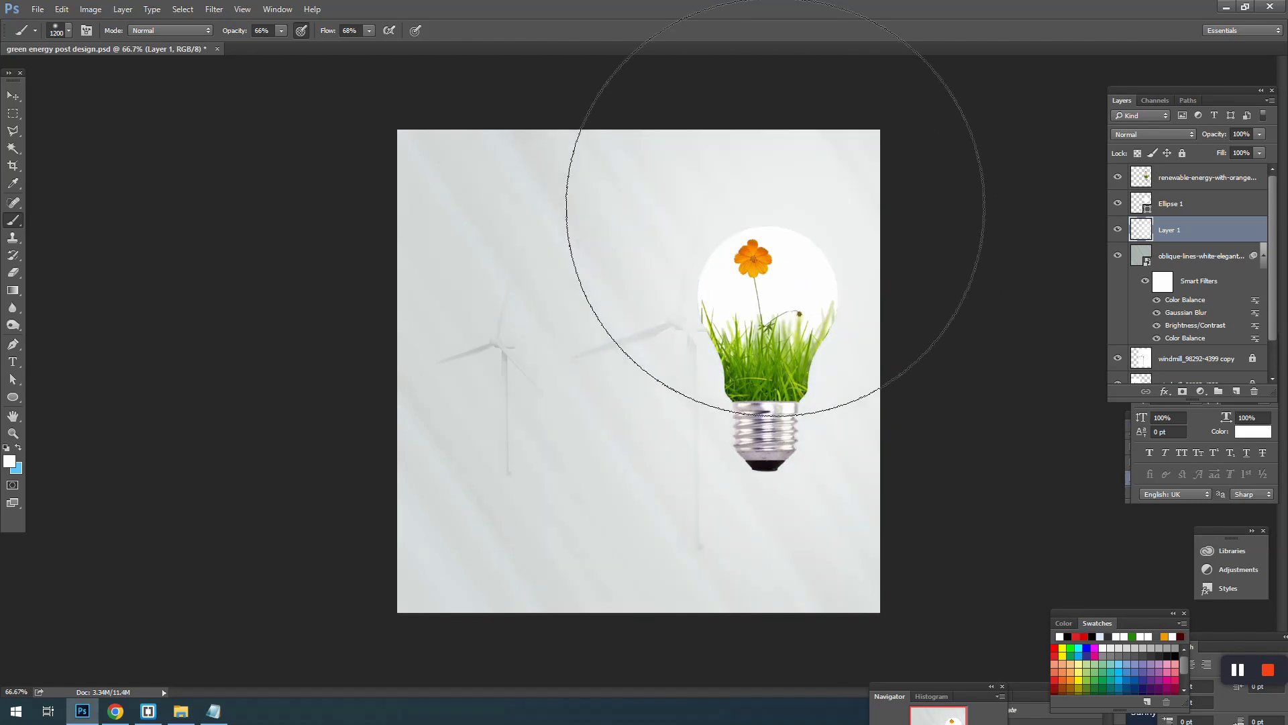
- Lock the white glow layer and save the document
key("v")
left_click(1182, 153)
key("ctrl+s")
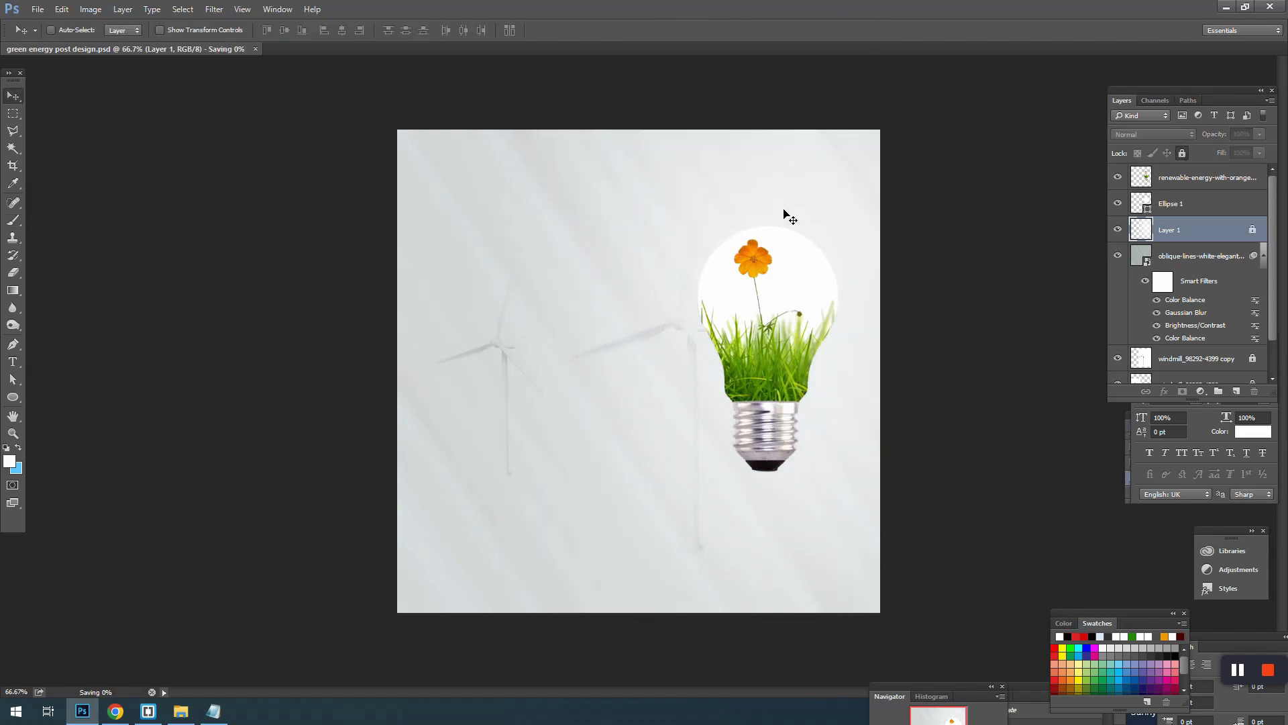
- Switch to the open text file and copy the slogan "Go Green energy for Prosperous future."
left_click(214, 711)
left_click_drag(349, 221, 140, 220)
key("ctrl+c")
left_click(515, 29)
- Add the copied slogan as dark green text above the windmills, beside the bulb
key("t")
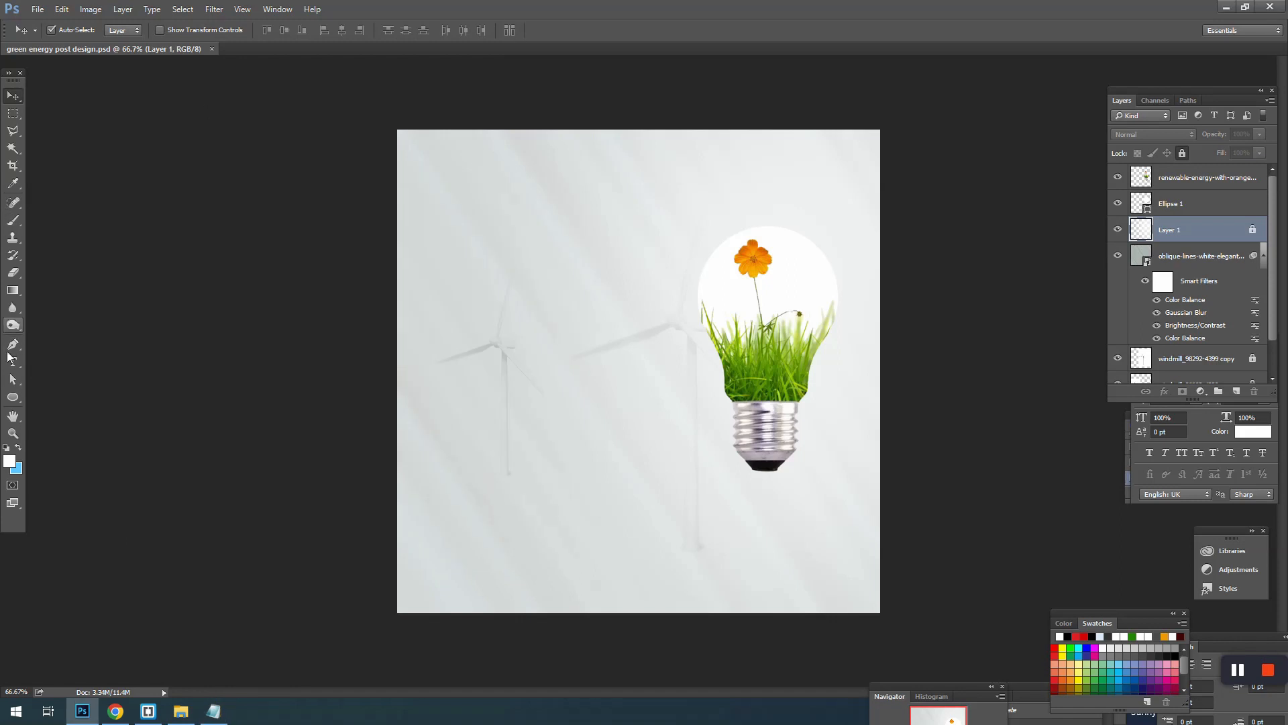
left_click(473, 34)
left_click(898, 545)
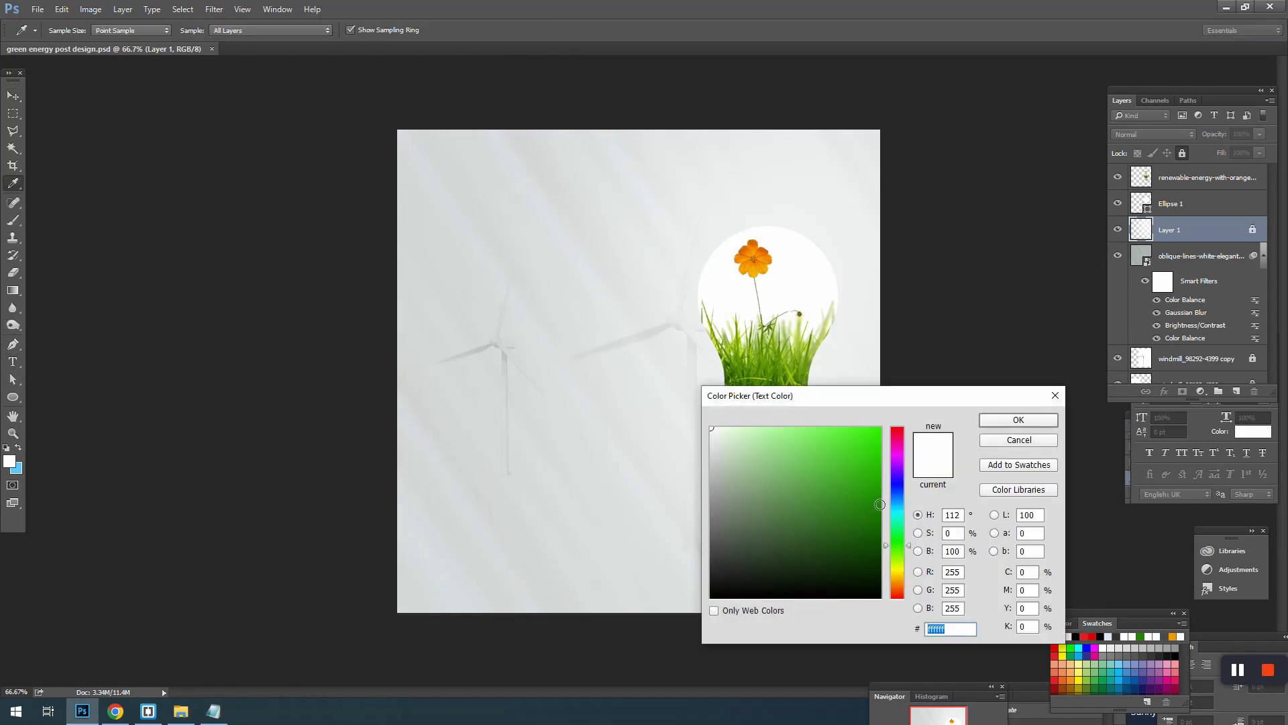
left_click(879, 511)
left_click(1002, 419)
left_click(465, 251)
key("ctrl+v")
left_click(13, 96)
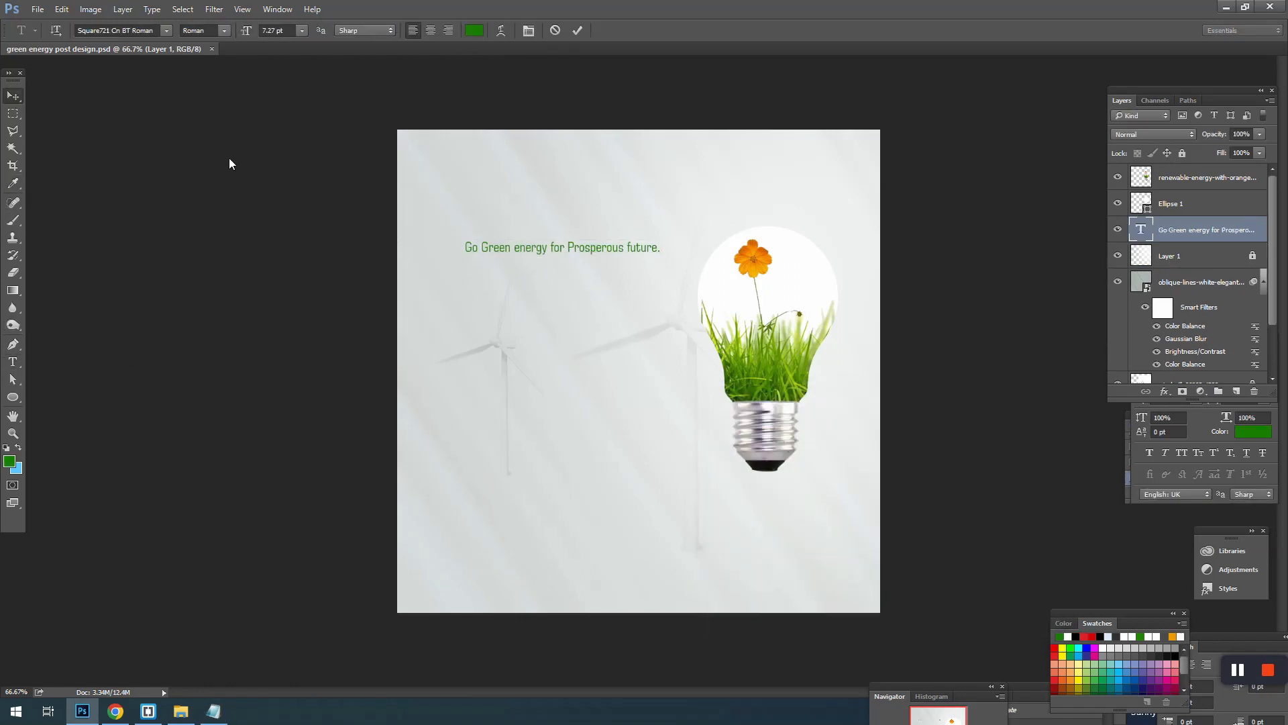
- Scale the one-line green slogan up to about 20 pt
key("ctrl+t")
left_click_drag(661, 240, 828, 227)
left_click_drag(713, 250, 847, 247)
key("Return")
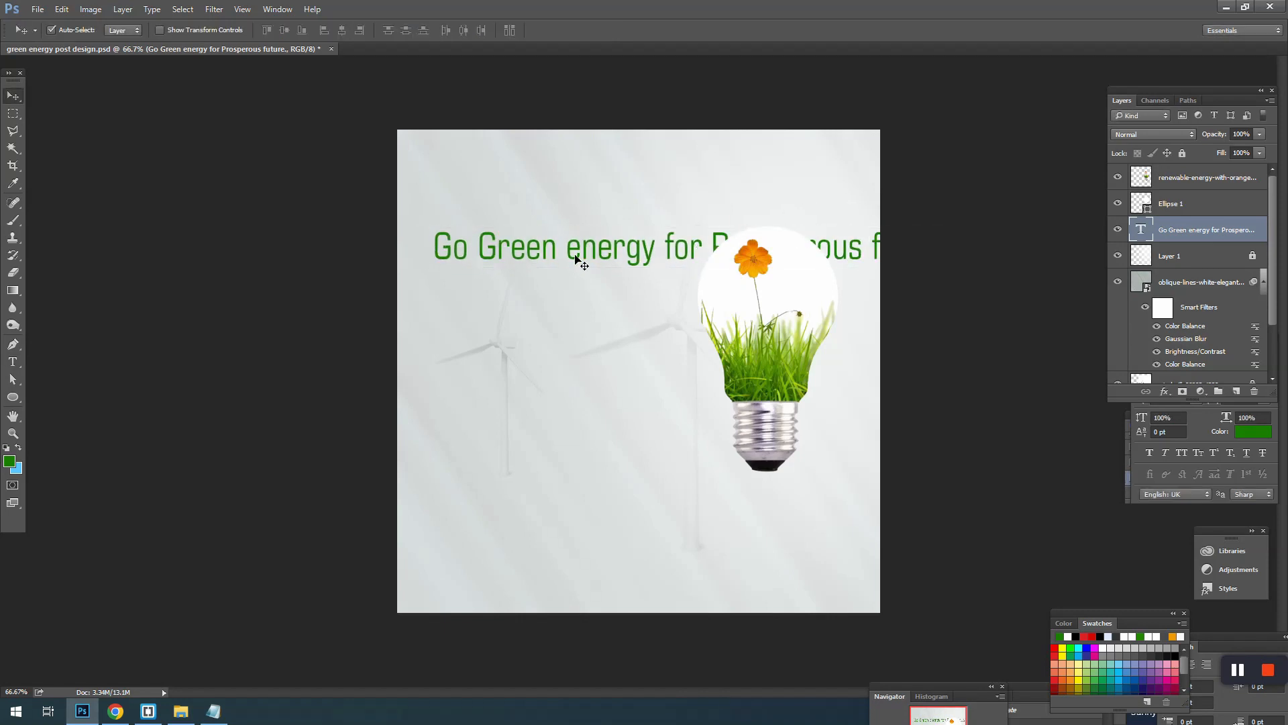
- Cut "for Prosperous future." from the slogan and delete "energy", leaving only "Go Green"
key("t")
left_click_drag(665, 255, 931, 268)
key("BackSpace")
key("BackSpace")
key("BackSpace")
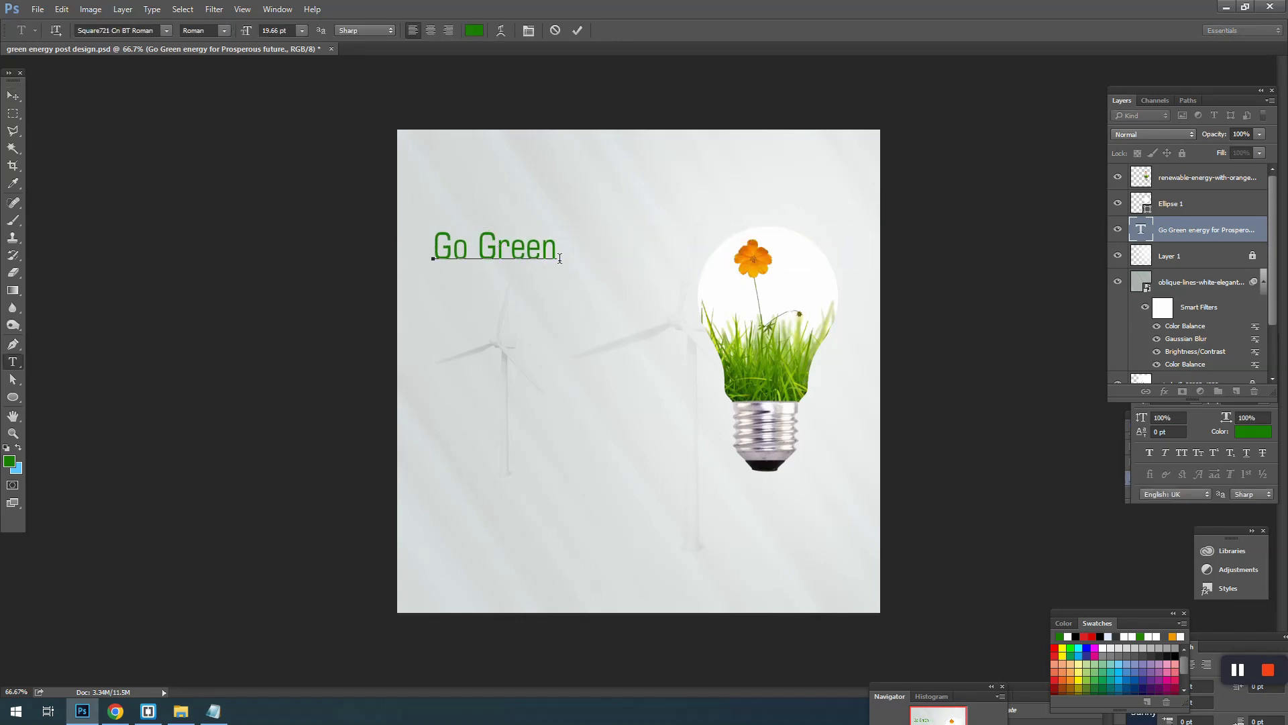
- Enlarge the "Go Green" text to about 28 pt
left_click(13, 96)
key("ctrl+t")
left_click_drag(557, 228, 613, 208)
key("Return")
- Change the "Go Green" font to Poppins ExtraBold and scale the text down to about 26 pt
key("t")
left_click(569, 236)
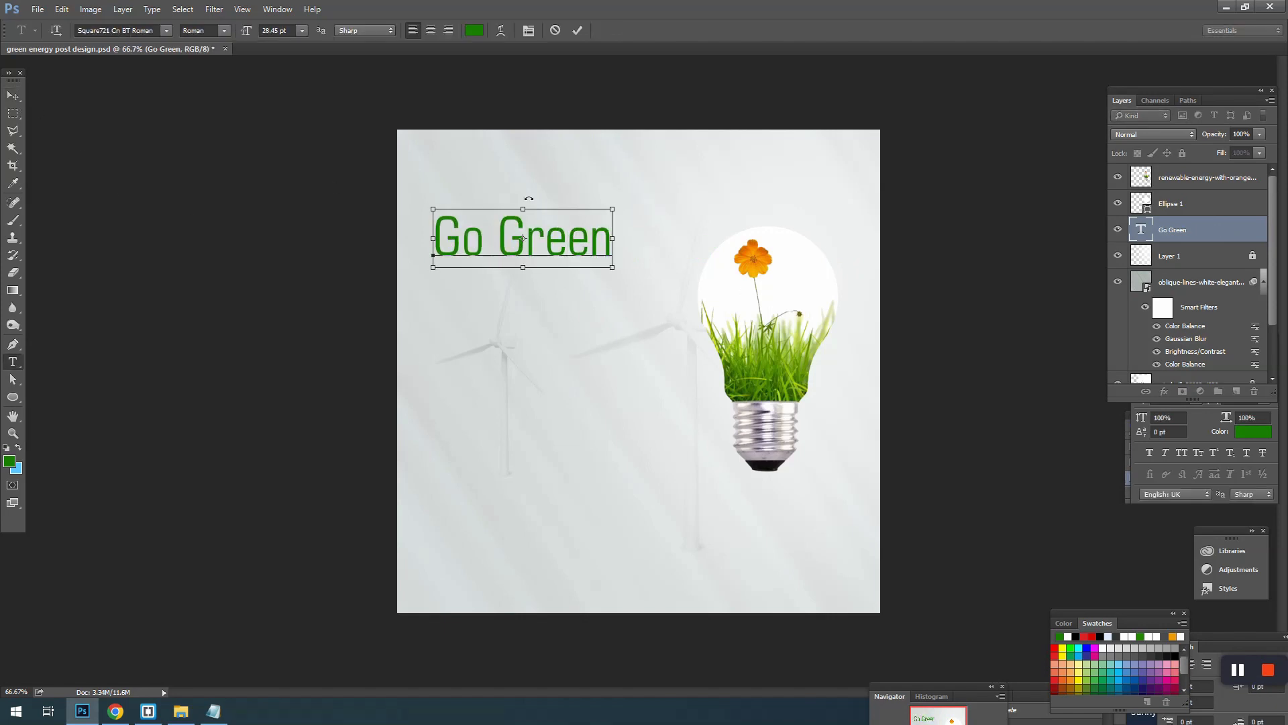
key("ctrl+a")
left_click(131, 30)
type("poppi")
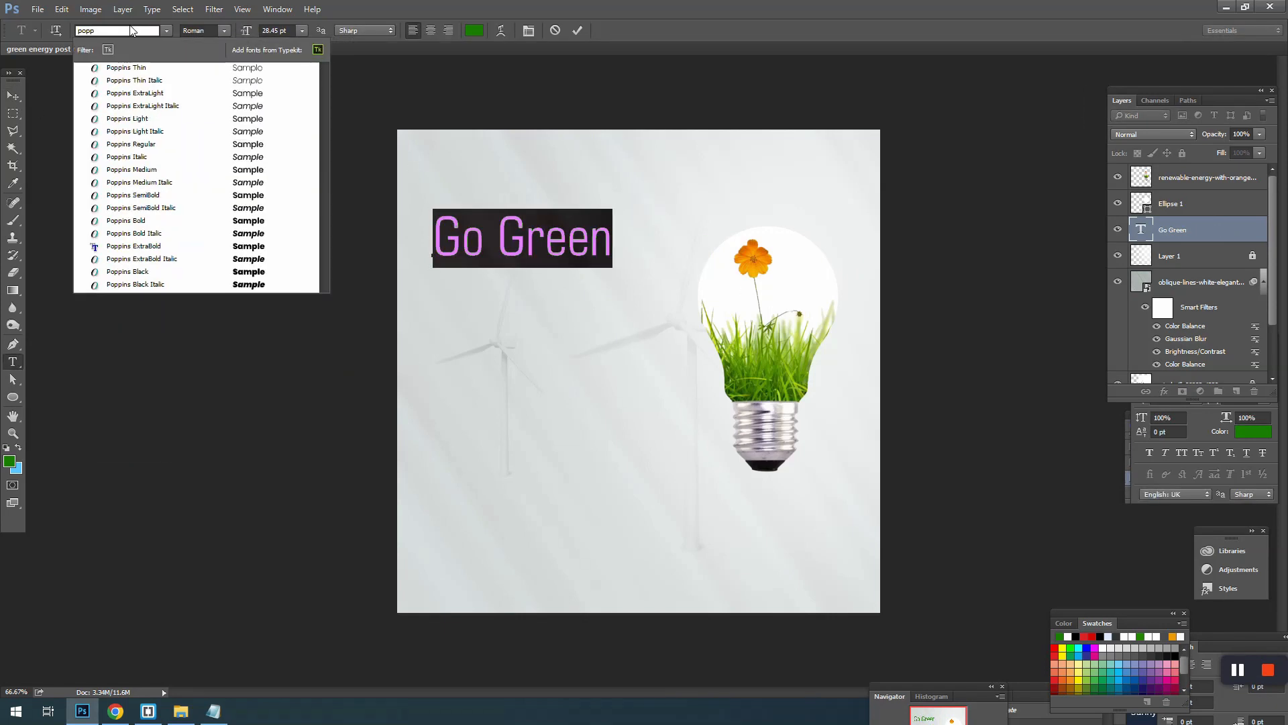
left_click(139, 247)
left_click(13, 96)
key("ctrl+t")
left_click_drag(683, 209, 661, 215)
key("Return")
- Duplicate "Go Green" directly below the original and replace the copy's text with the cut phrase "for Prosperous future."
left_click_drag(609, 247, 610, 310)
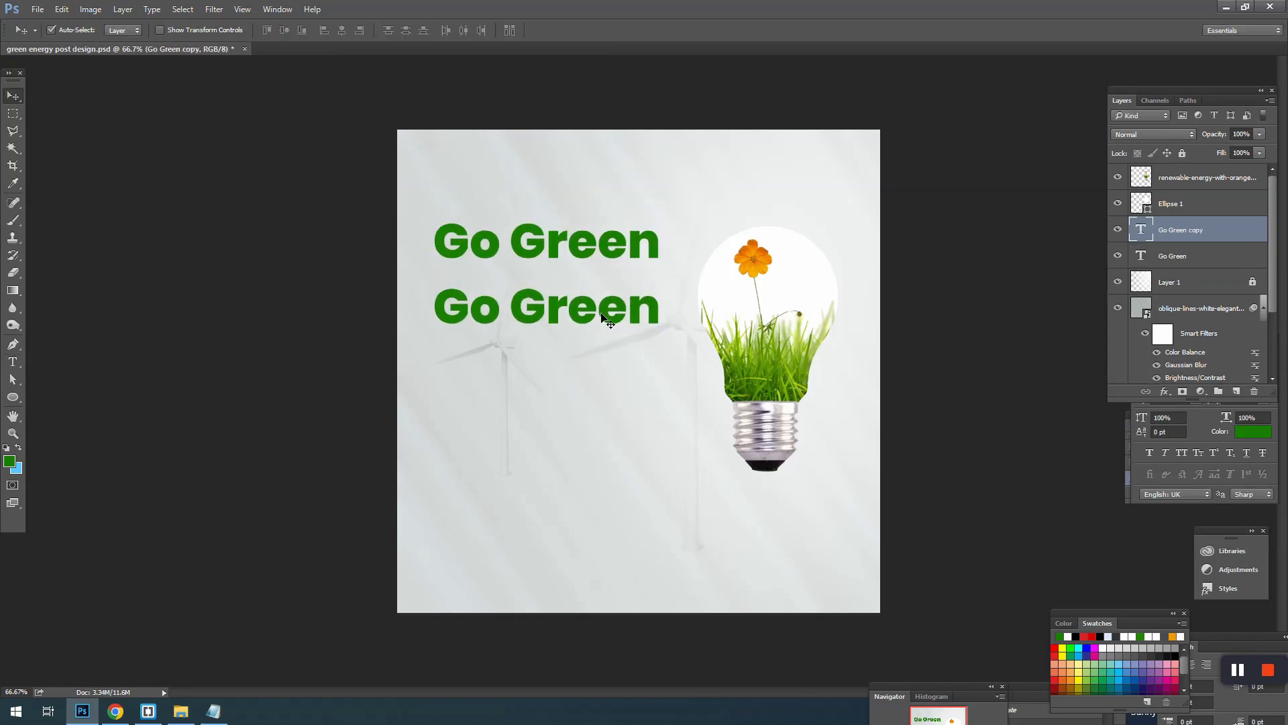
key("t")
left_click(503, 312)
key("ctrl+a")
key("ctrl+v")
- Break the copied phrase after "Prosperous" so "future." starts a second line without a leading space
left_click_drag(490, 308, 871, 306)
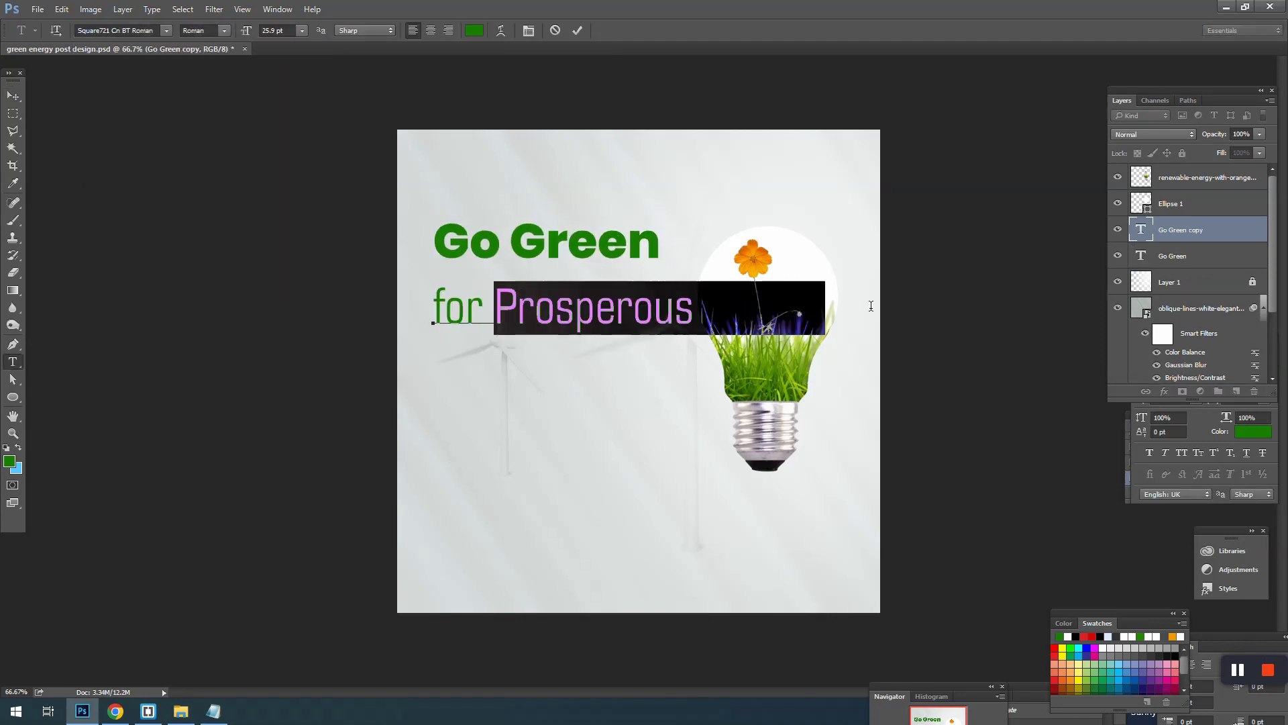
left_click(694, 305)
key("Return")
left_click(442, 368)
left_click_drag(443, 368, 414, 370)
key("BackSpace")
- Set the two-line phrase's leading to Auto and nudge it up slightly closer to "Go Green"
key("ctrl+a")
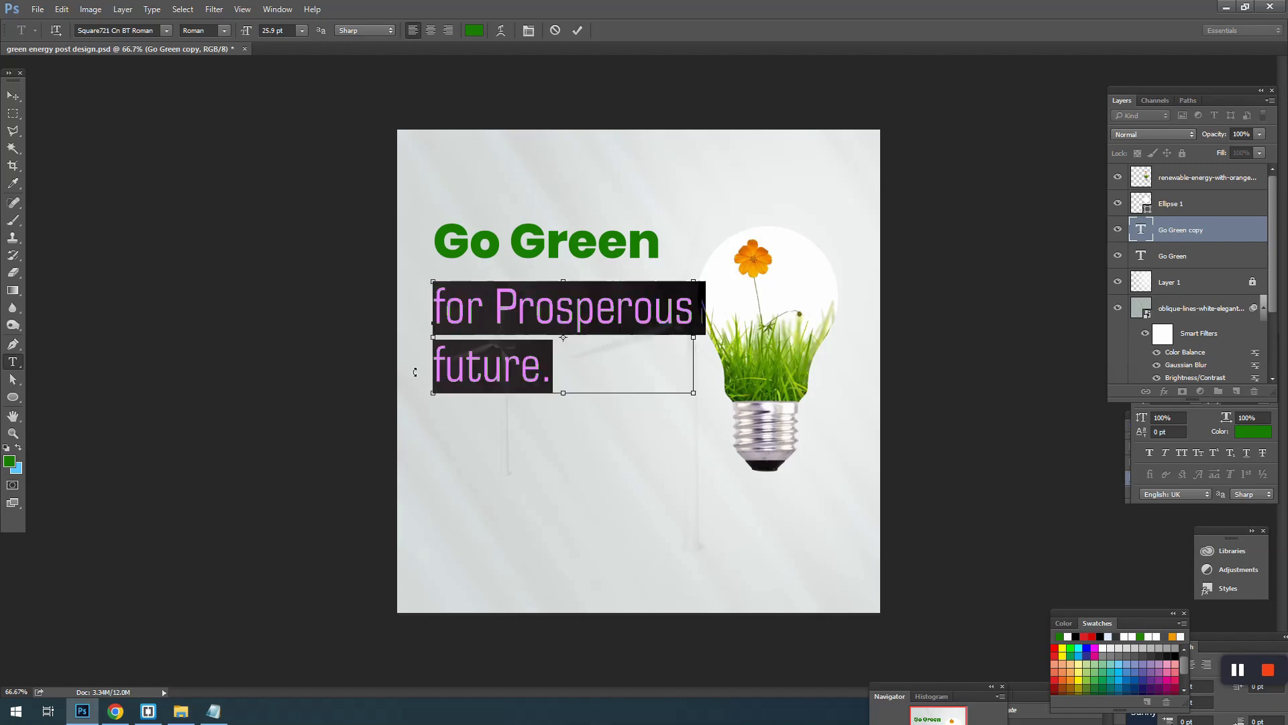
key("ctrl+t")
left_click(1264, 382)
left_click(1246, 392)
left_click(533, 337)
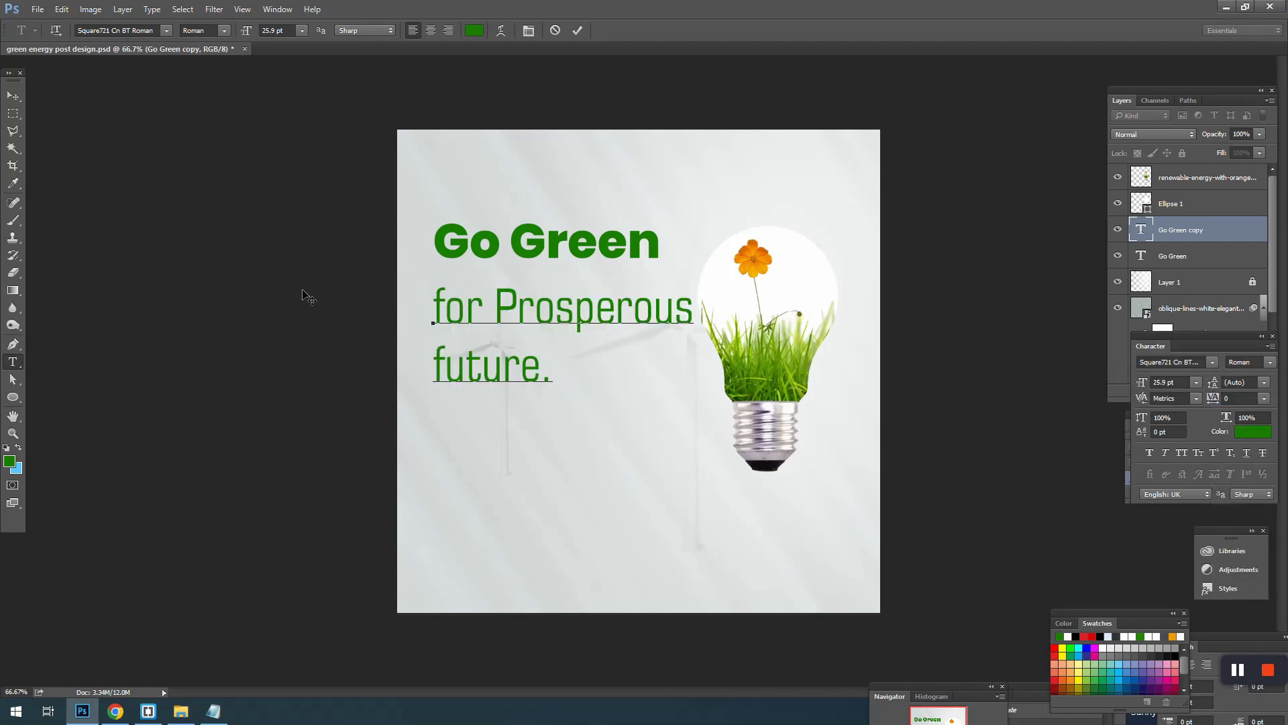
left_click(14, 96)
left_click_drag(509, 310, 508, 300)
- Change the font of "for Prosperous future." to Poppins SemiBold
key("t")
left_click(509, 302)
key("ctrl+a")
left_click(136, 30)
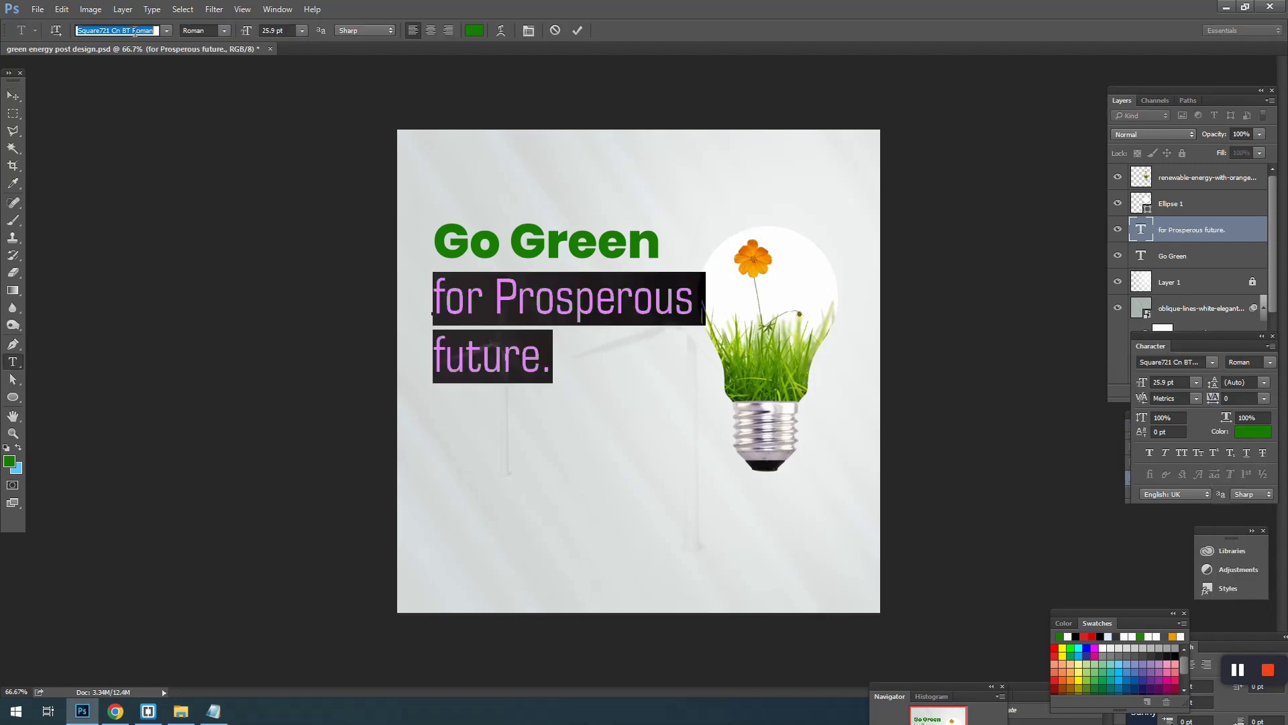
type("poppi")
key("Down")
key("Down")
key("Down")
key("Down")
key("Down")
key("Down")
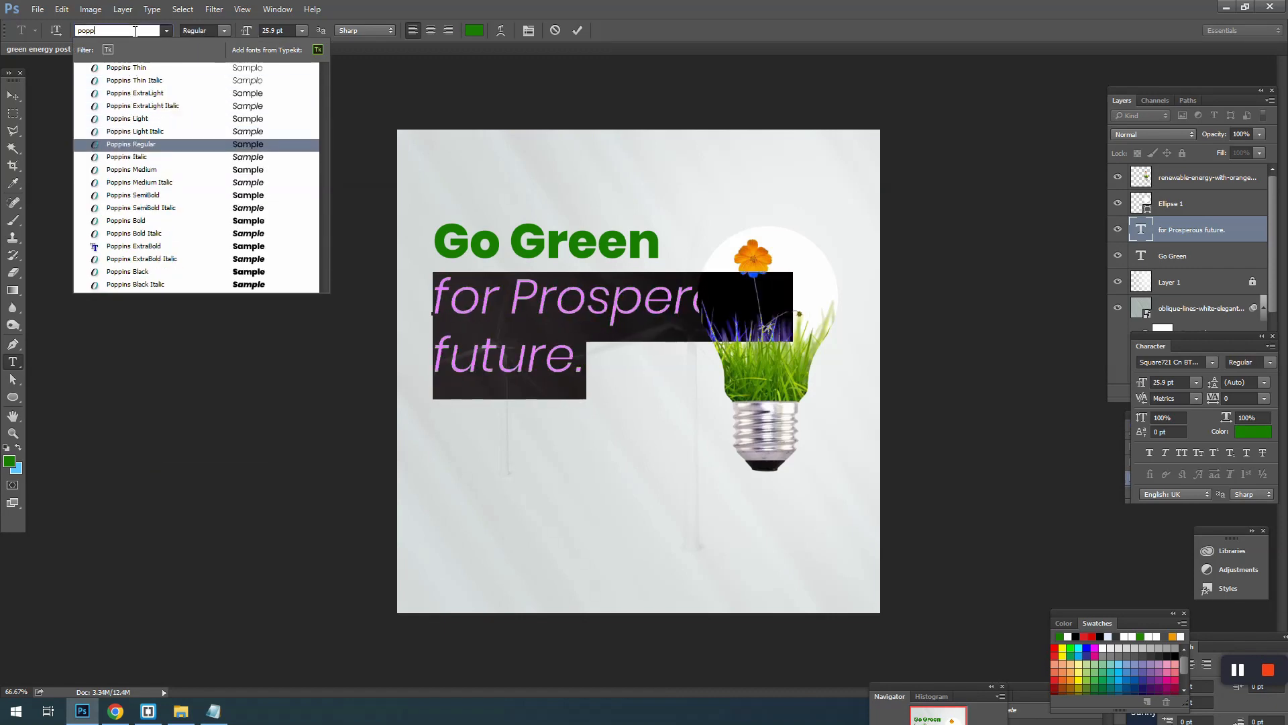
key("Down")
key("Down")
key("Down")
key("Down")
key("Return")
left_click(13, 96)
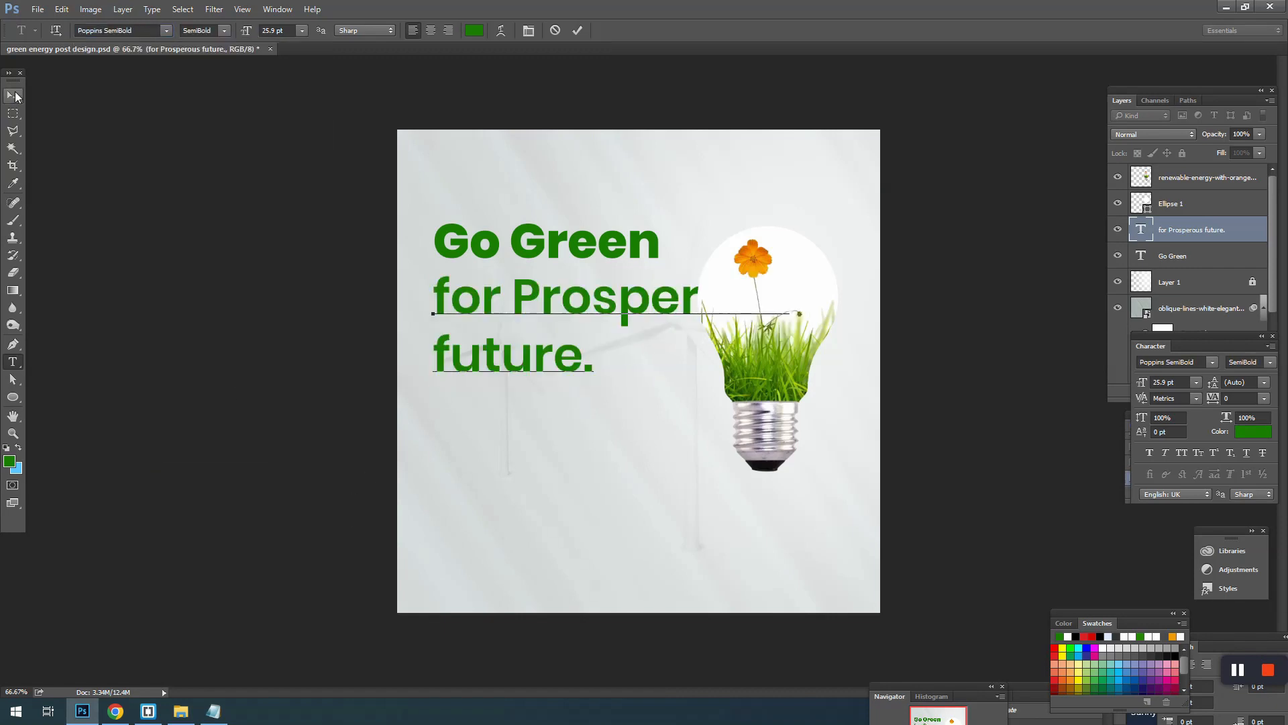
- Scale "for Prosperous future." down to about 17 pt so it clears the bulb
left_click(13, 96)
key("ctrl+t")
left_click_drag(798, 401, 668, 352)
key("Return")
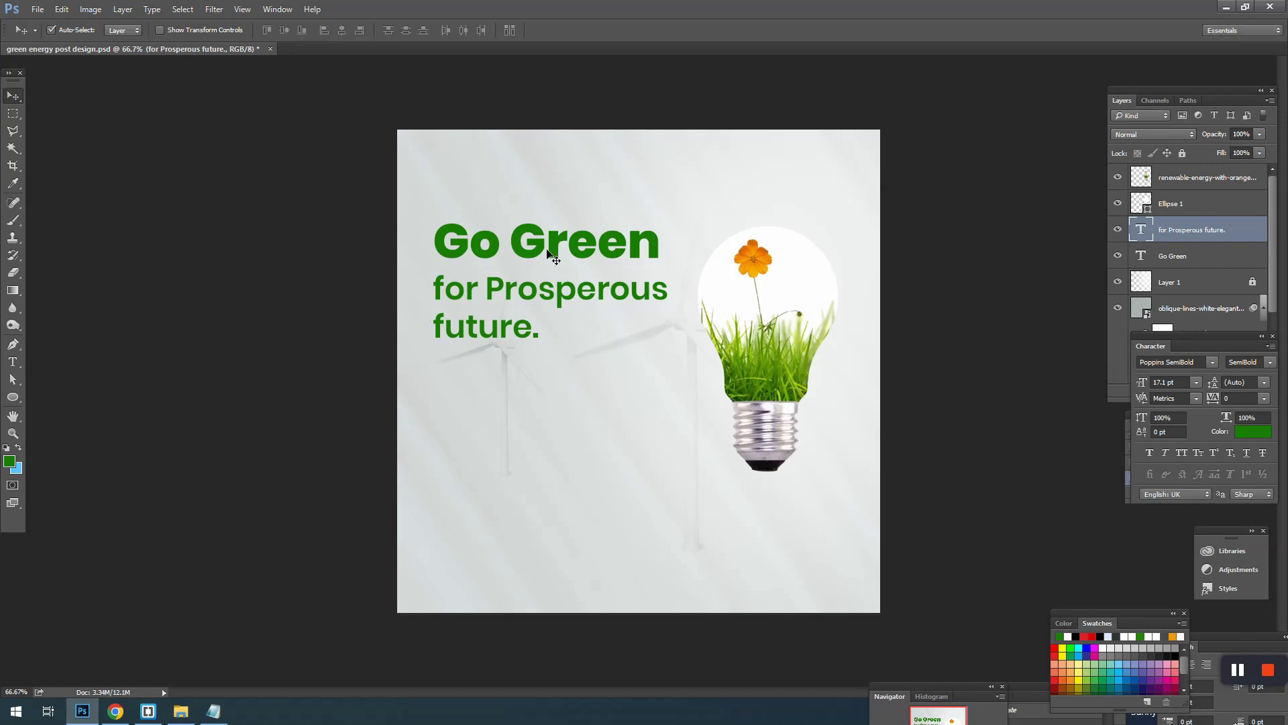
- Move both green text layers together slightly lower and enlarge them a little
left_click(549, 251, "shift")
left_click_drag(551, 252, 549, 273)
key("ctrl+t")
left_click_drag(665, 244, 676, 240)
key("Return")
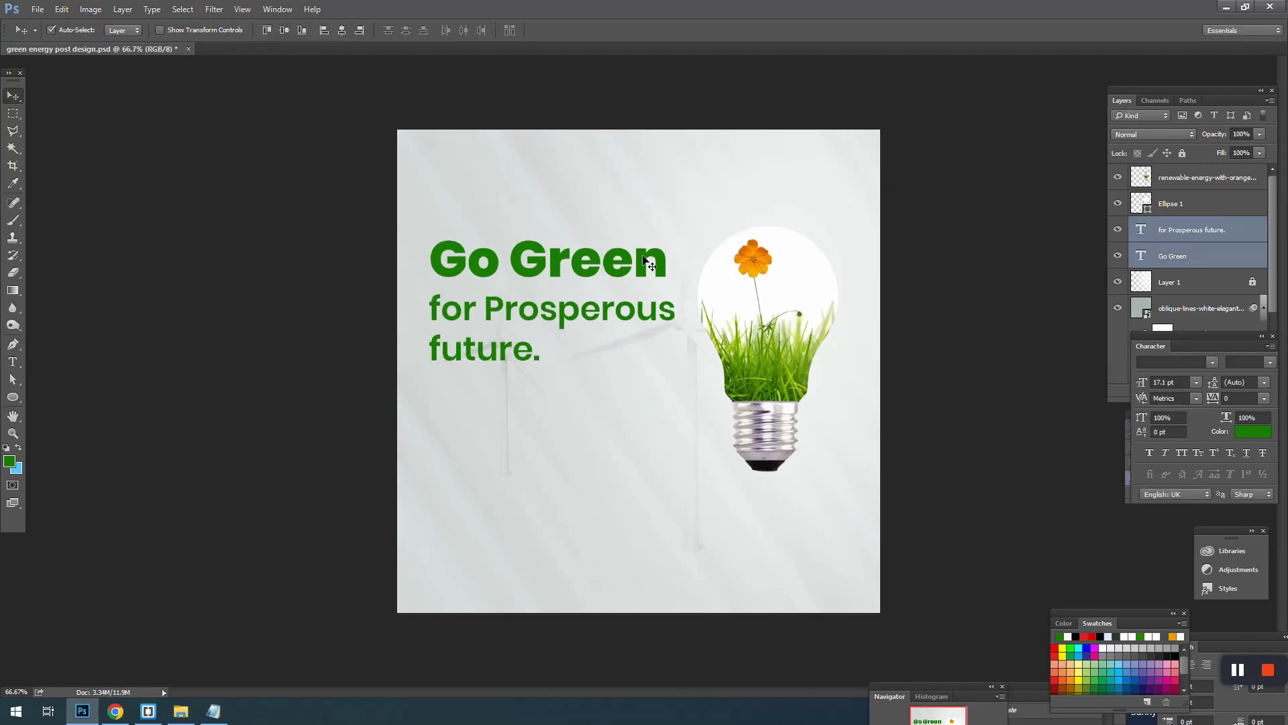
- Add a Gradient Overlay to the Ellipse 1 layer inside the bulb, using the light-to-dark blue preset
left_click(790, 240)
left_click(13, 113)
right_click(494, 201)
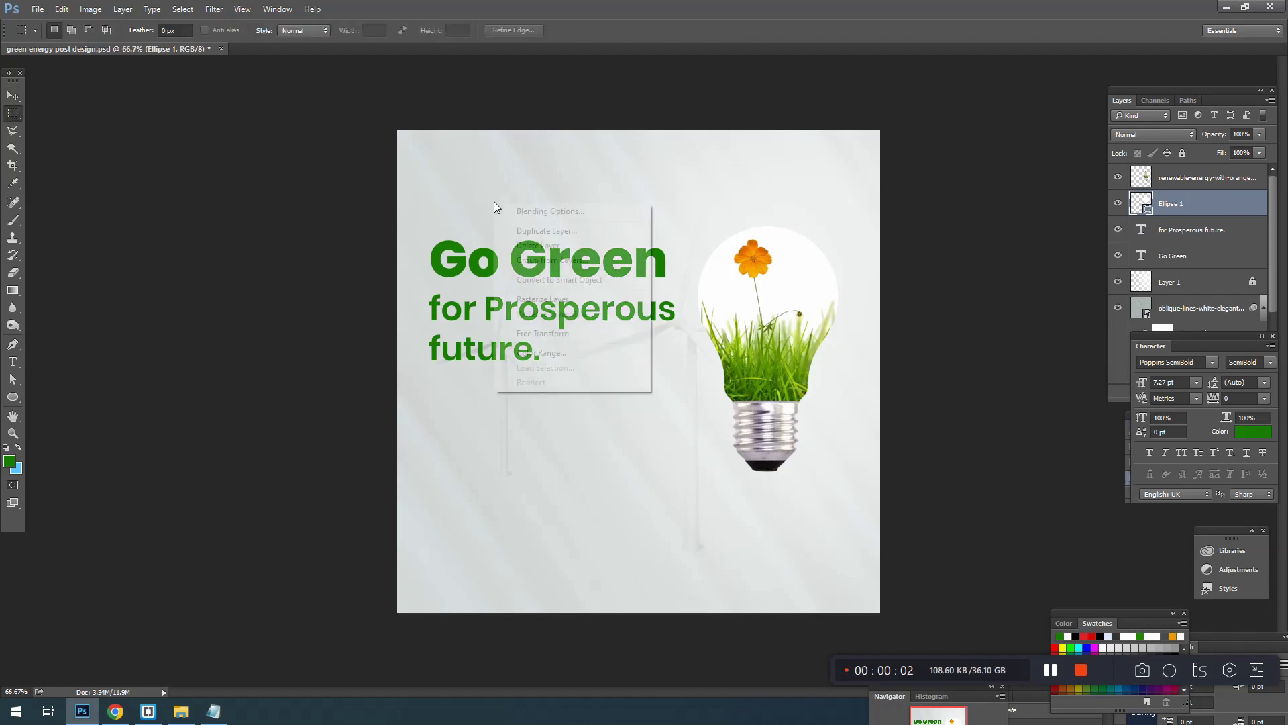
left_click(527, 210)
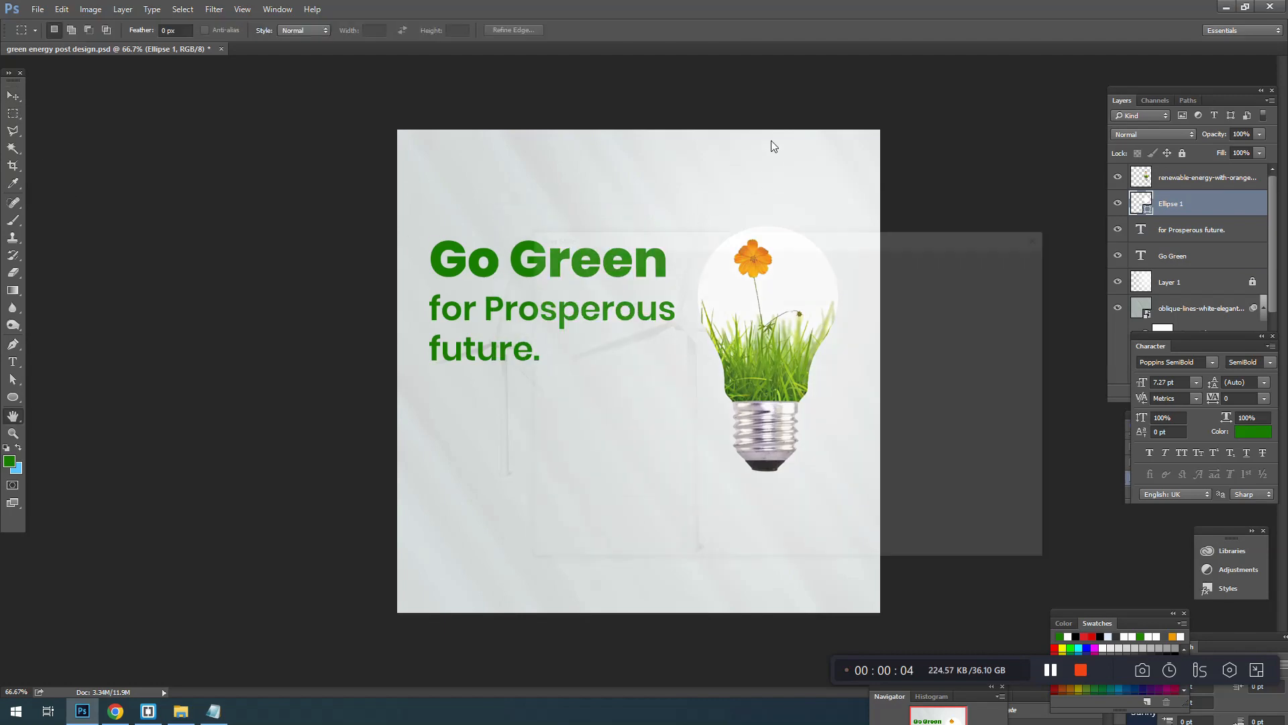
left_click_drag(694, 241, 1009, 184)
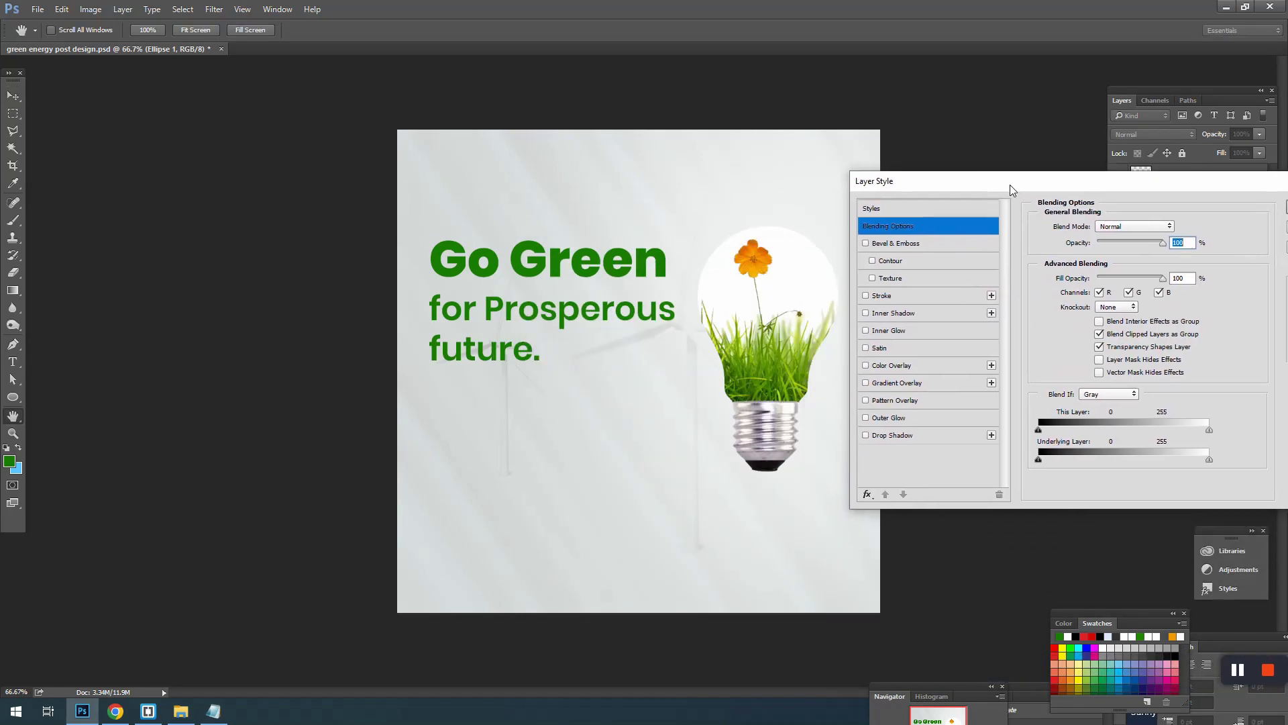
left_click(888, 385)
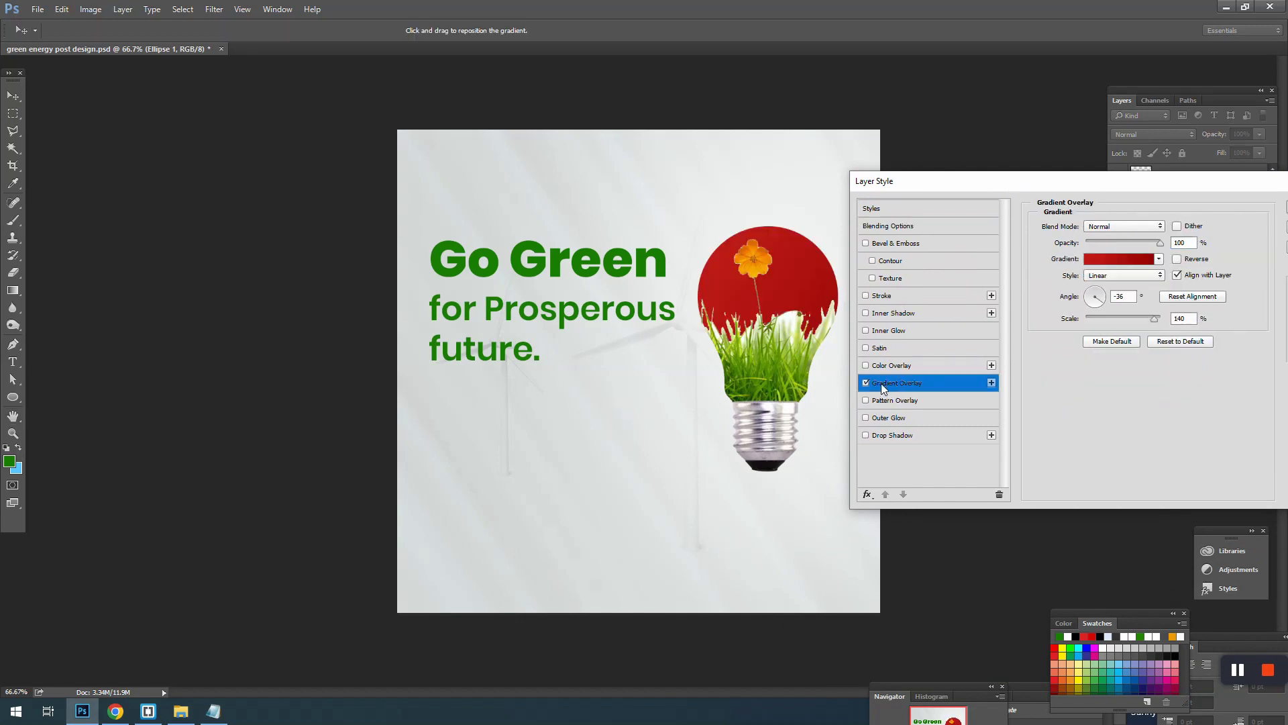
left_click(1132, 261)
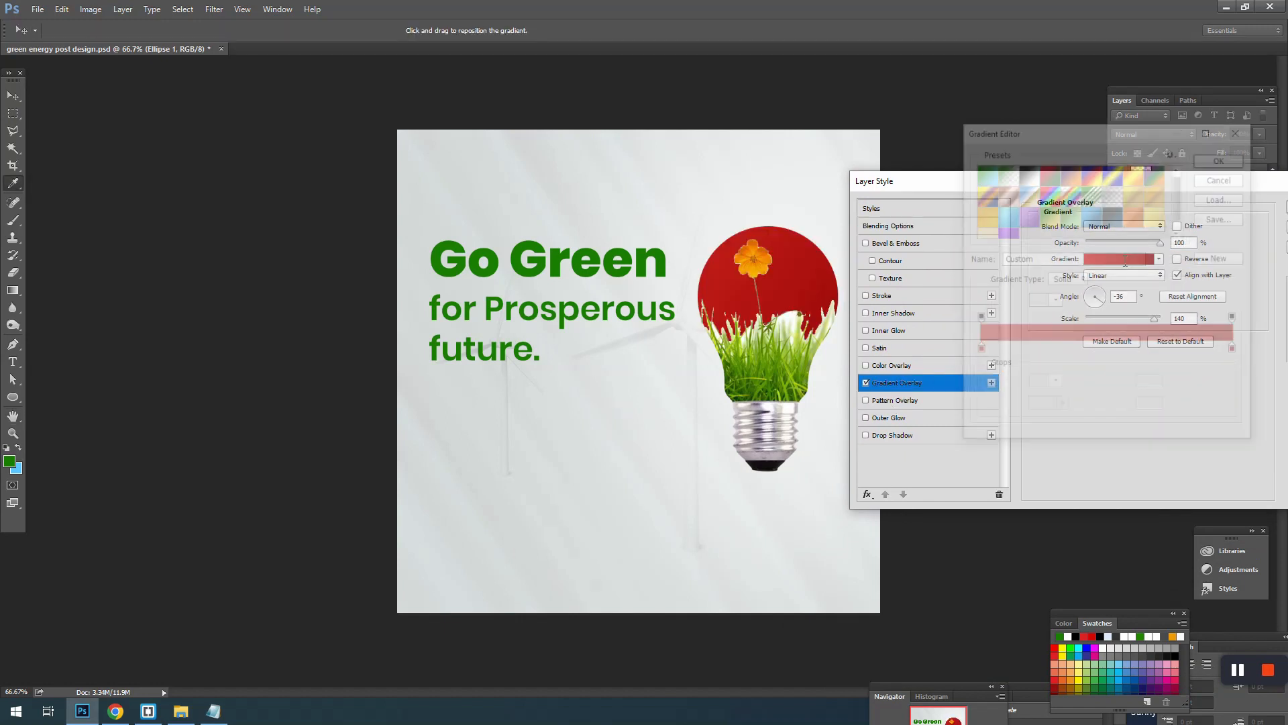
left_click(1067, 225)
left_click(1092, 223)
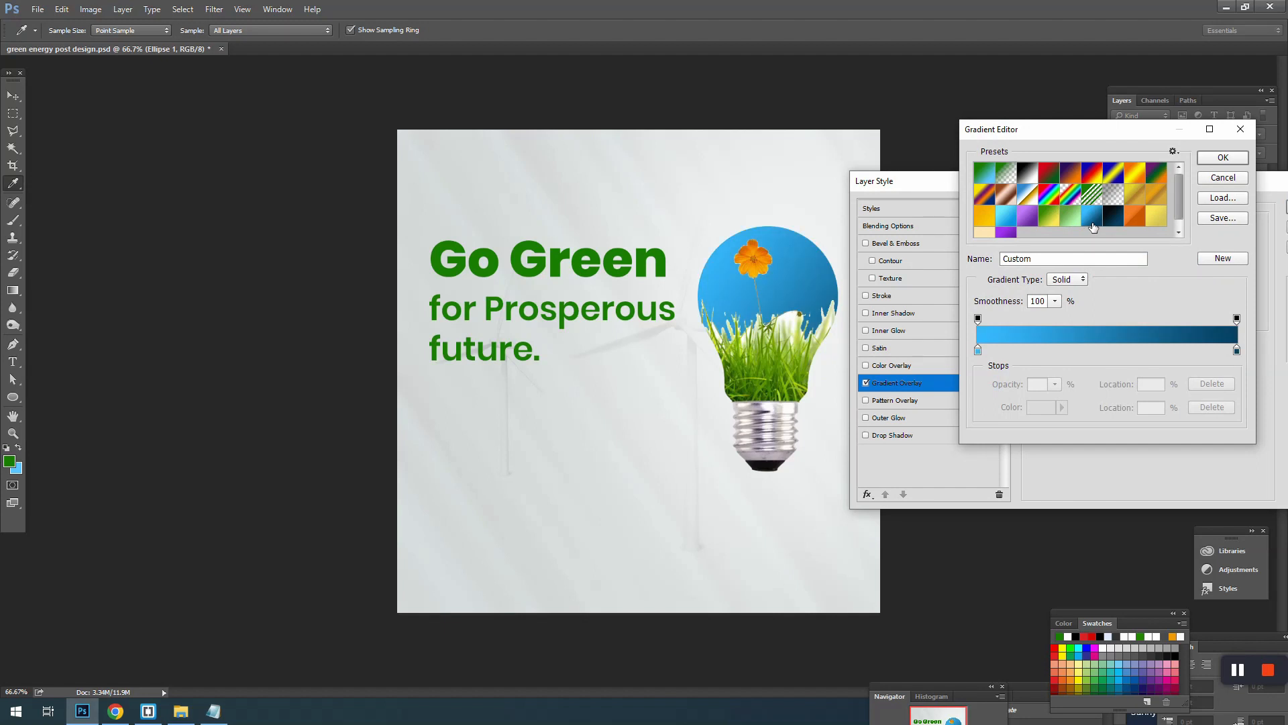
- Change the gradient's dark blue end stop to off-white f6f6f6
left_click(1236, 350)
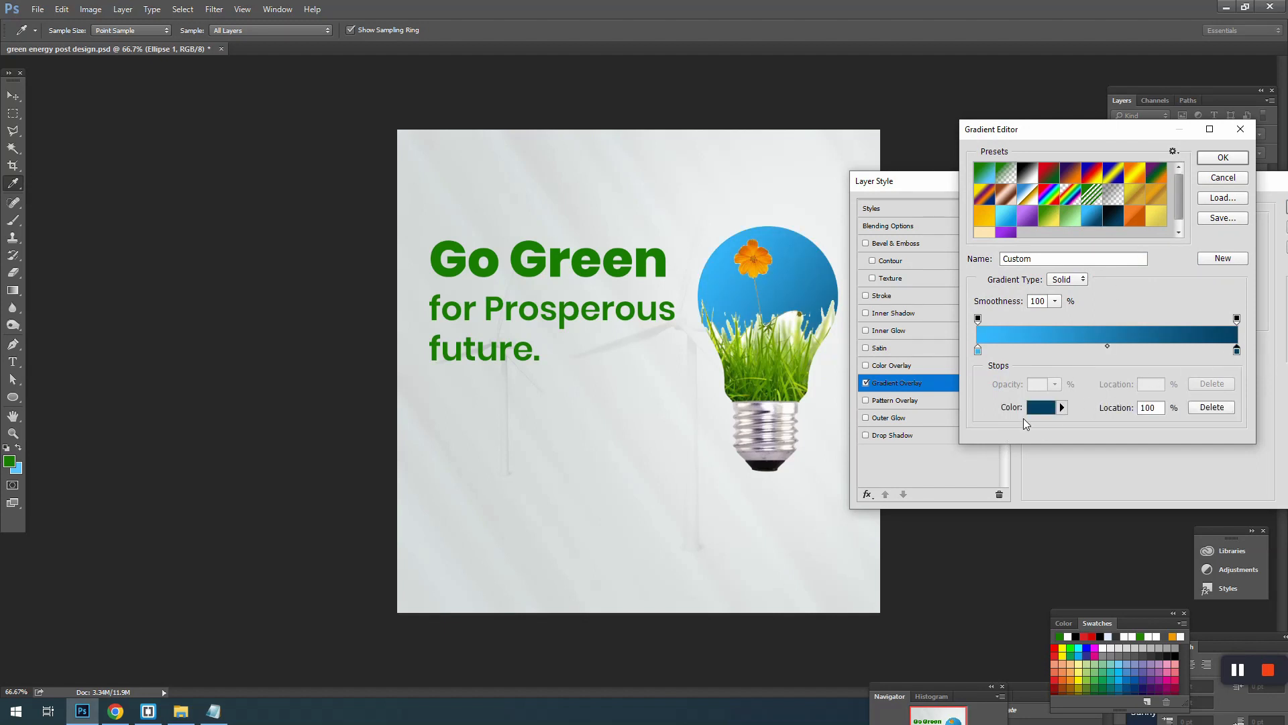
left_click(1041, 407)
left_click_drag(719, 482, 673, 431)
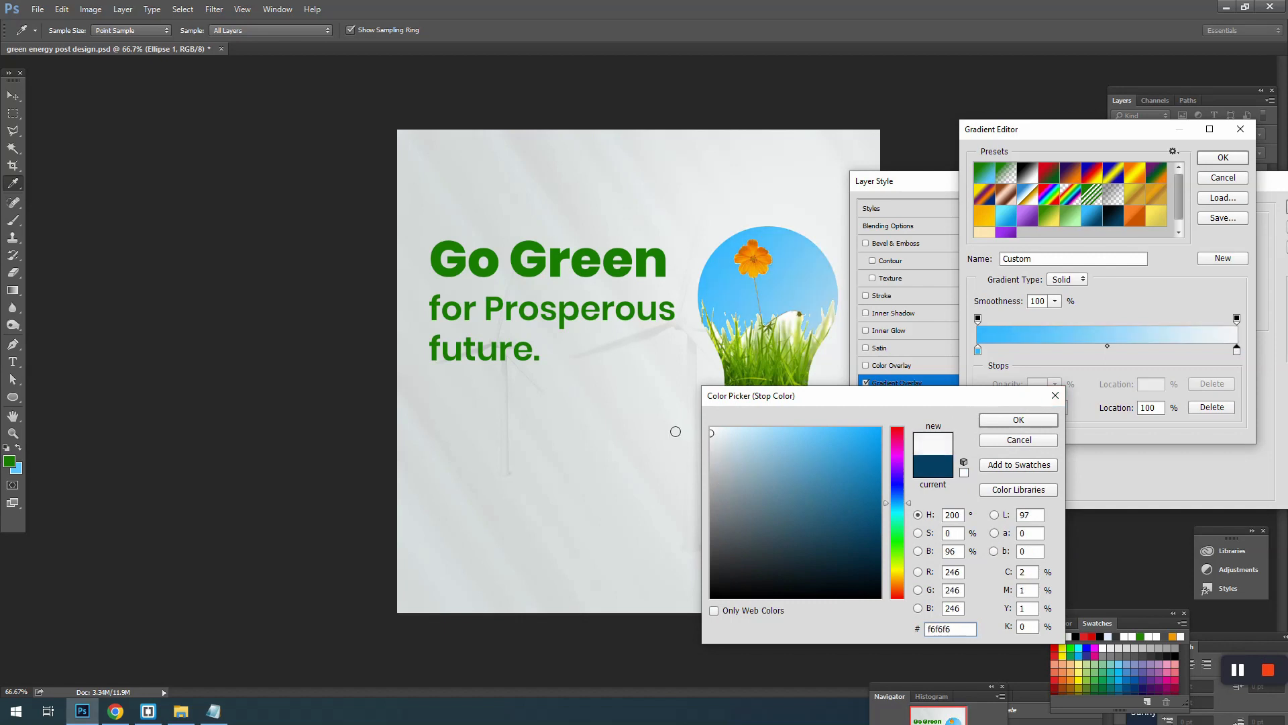
left_click(1032, 423)
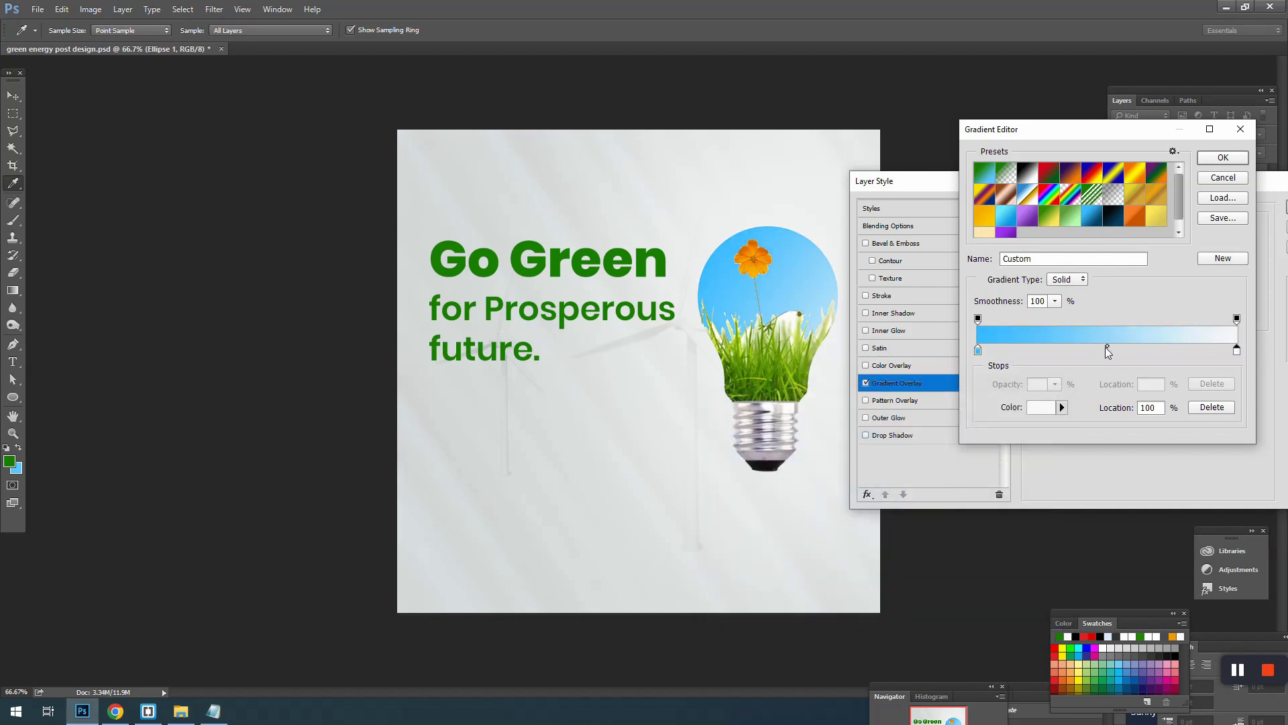
- Move the gradient's color midpoint to 18%, save the gradient as a new preset and apply it
left_click_drag(1108, 348, 1029, 346)
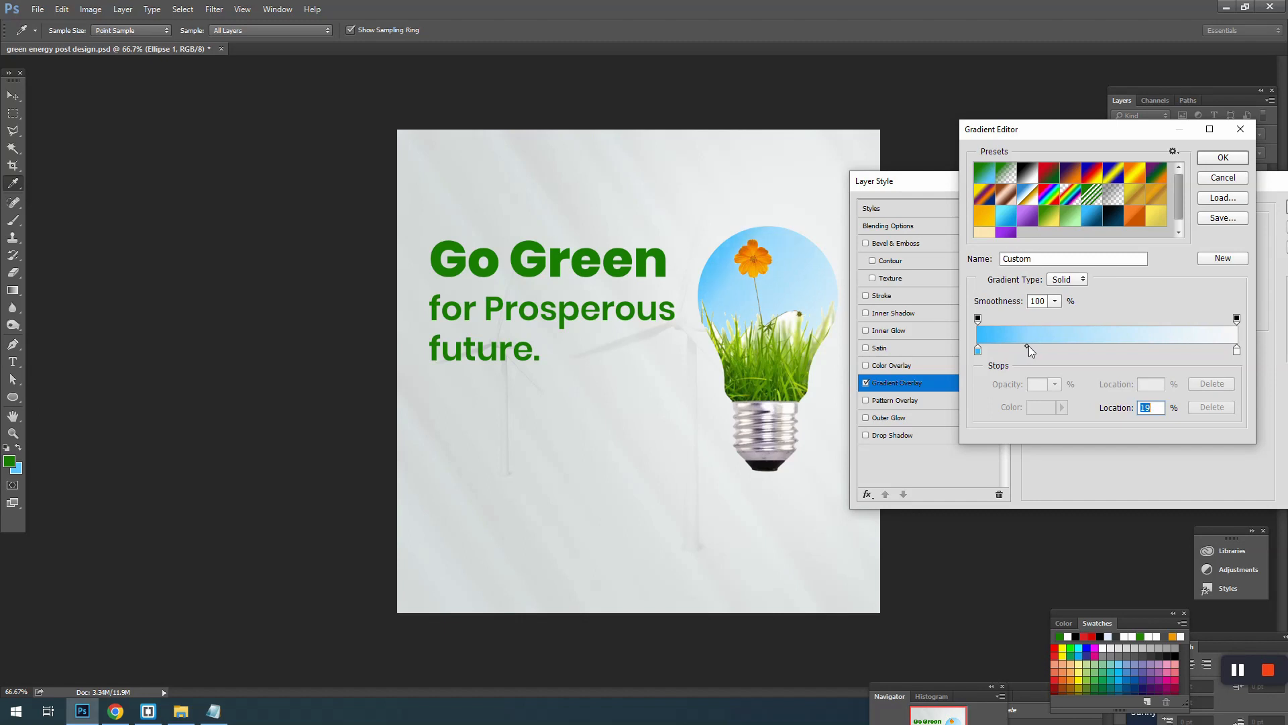
left_click(1038, 350)
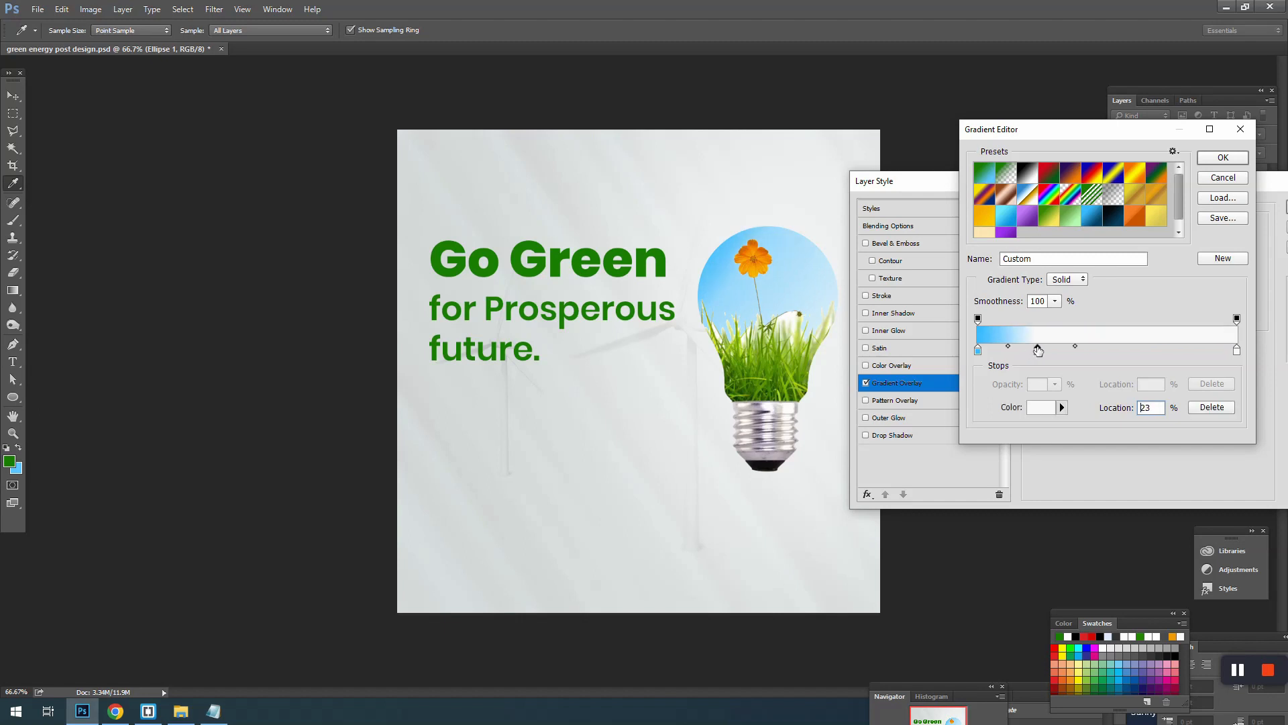
key("ctrl+z")
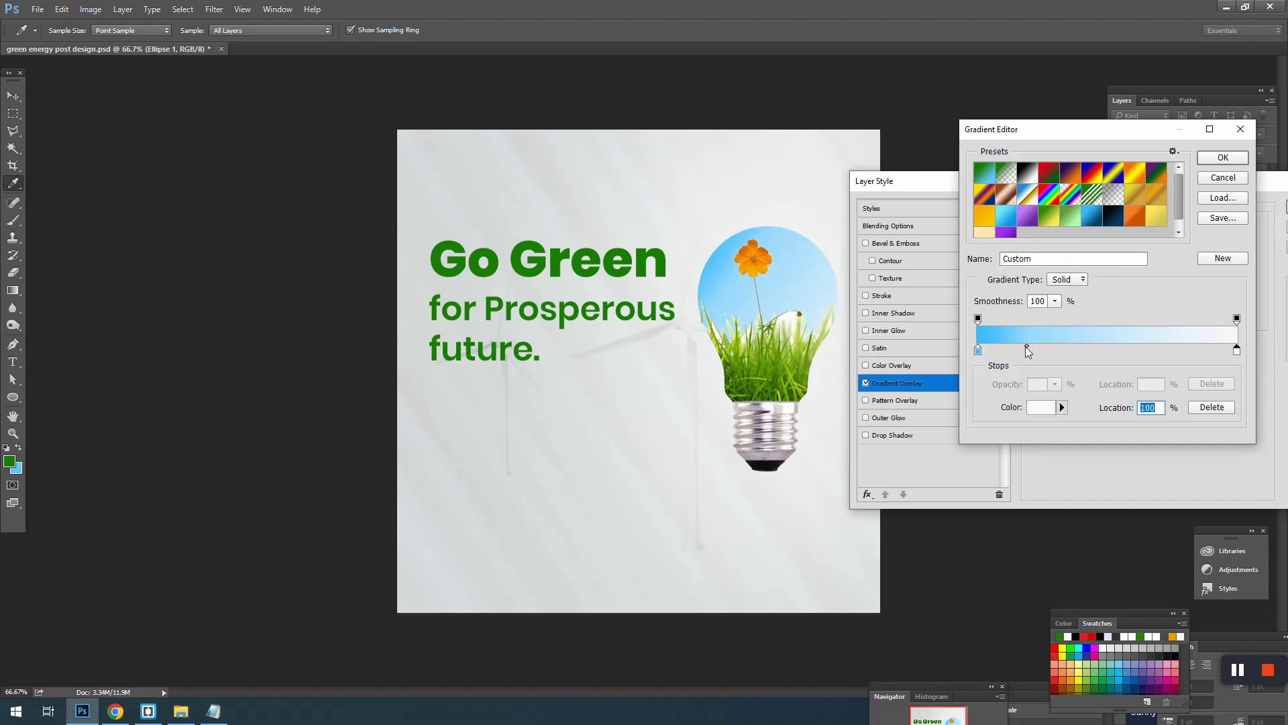
left_click_drag(1026, 346, 1016, 346)
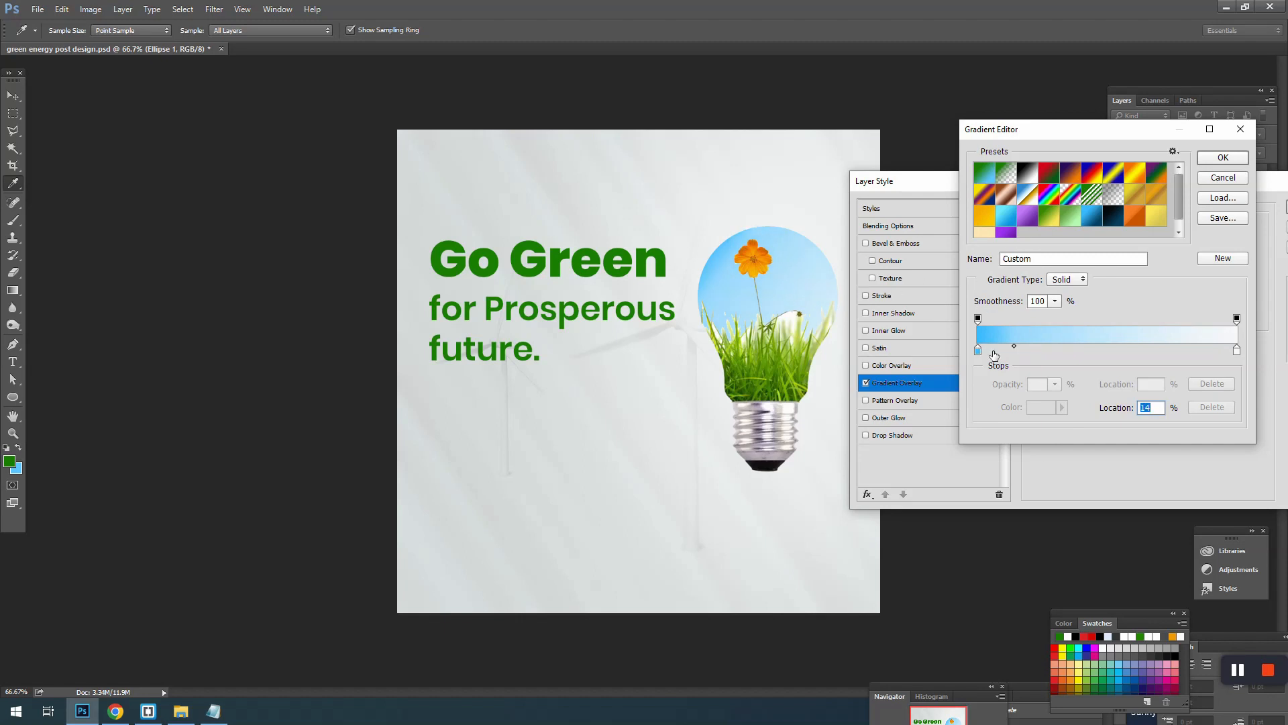
left_click_drag(1014, 346, 1024, 344)
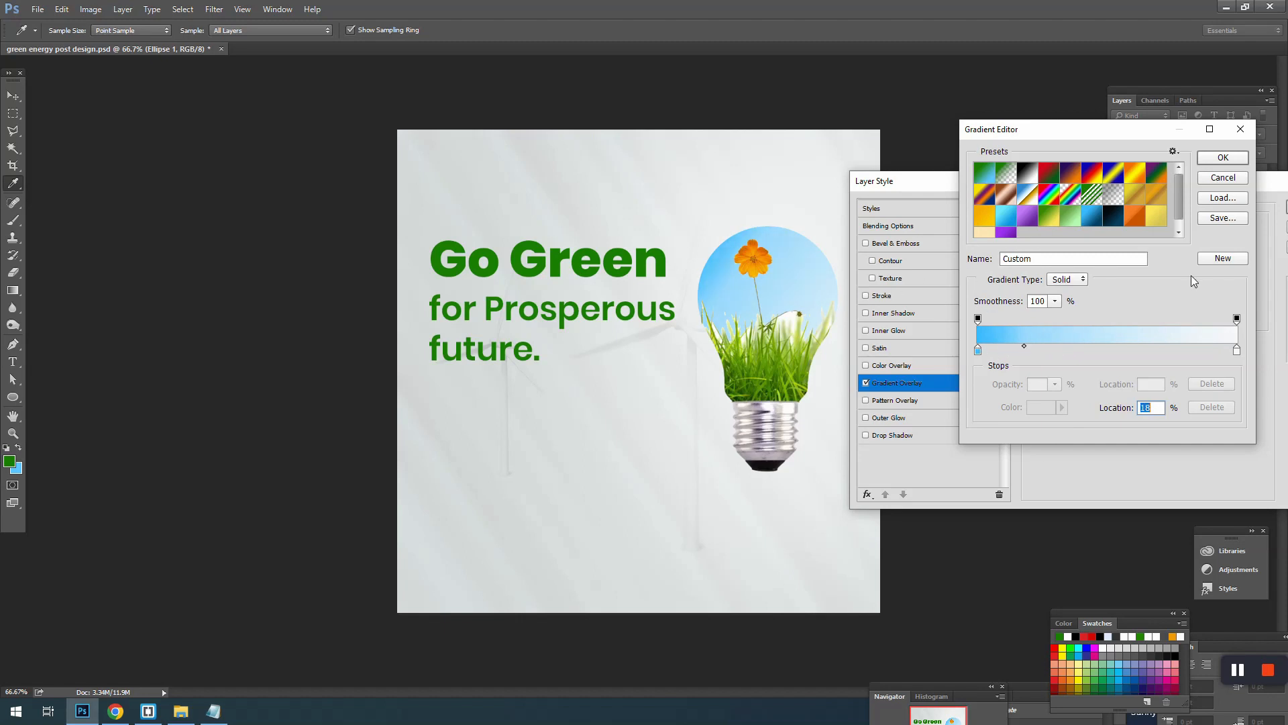
left_click(1223, 258)
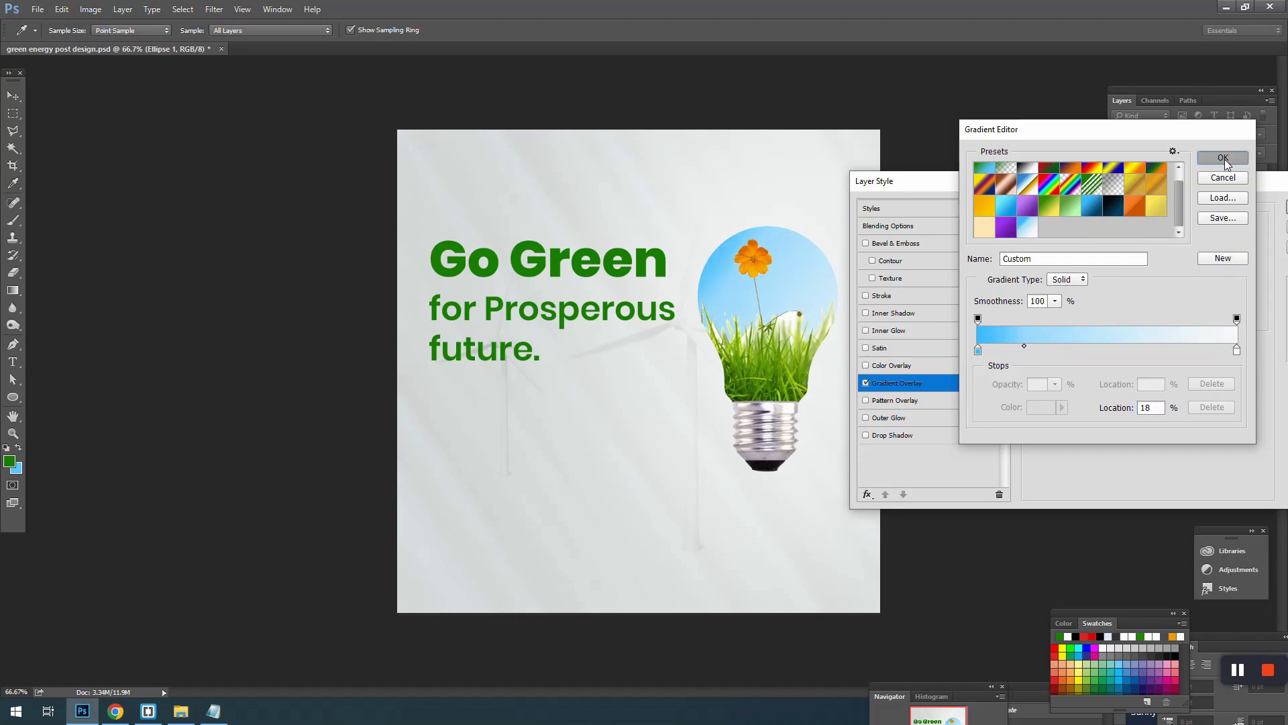
left_click(1223, 158)
- Reposition the blue gradient within the bulb and set its angle to -57°
left_click_drag(717, 283, 702, 269)
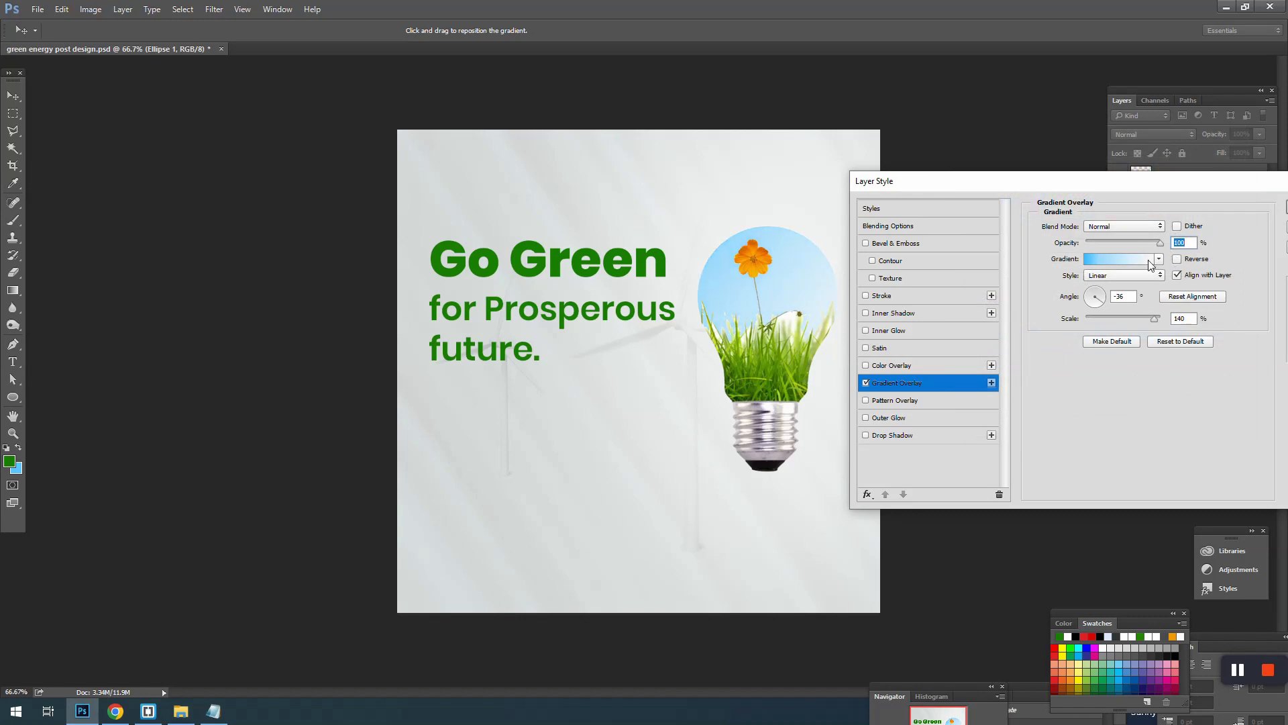
left_click_drag(1101, 308, 1106, 310)
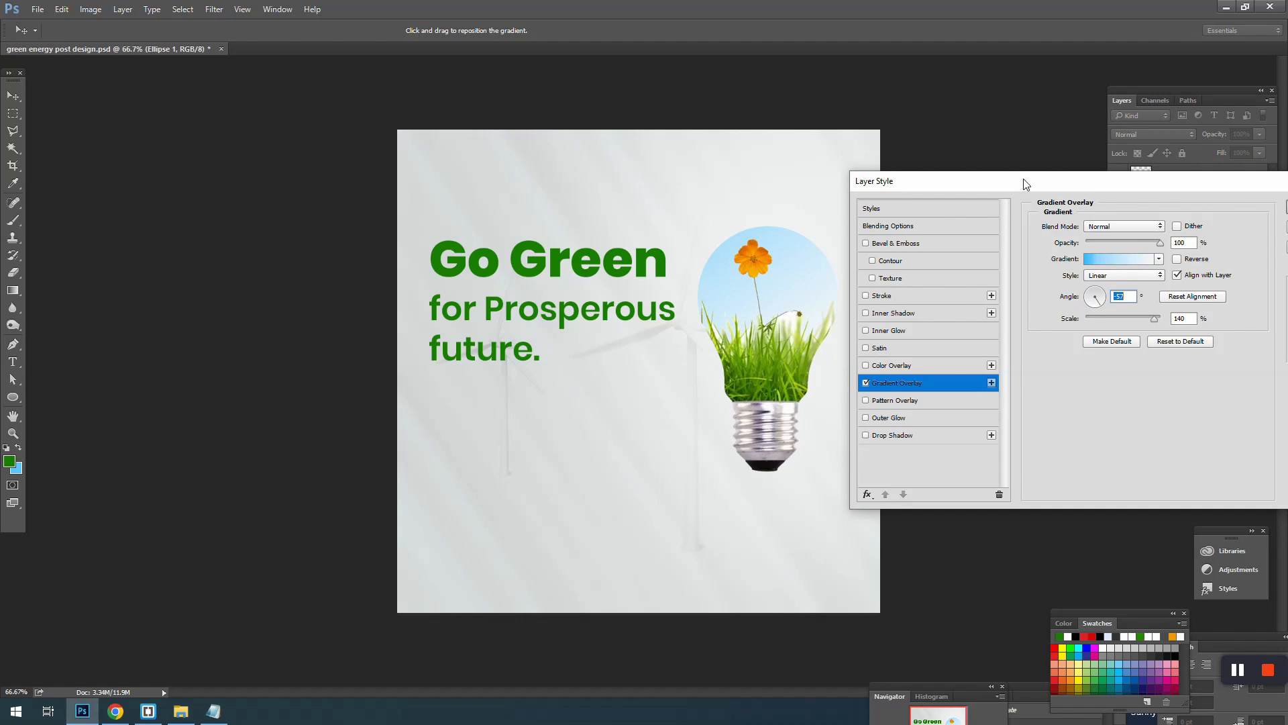
left_click_drag(1026, 184, 1035, 212)
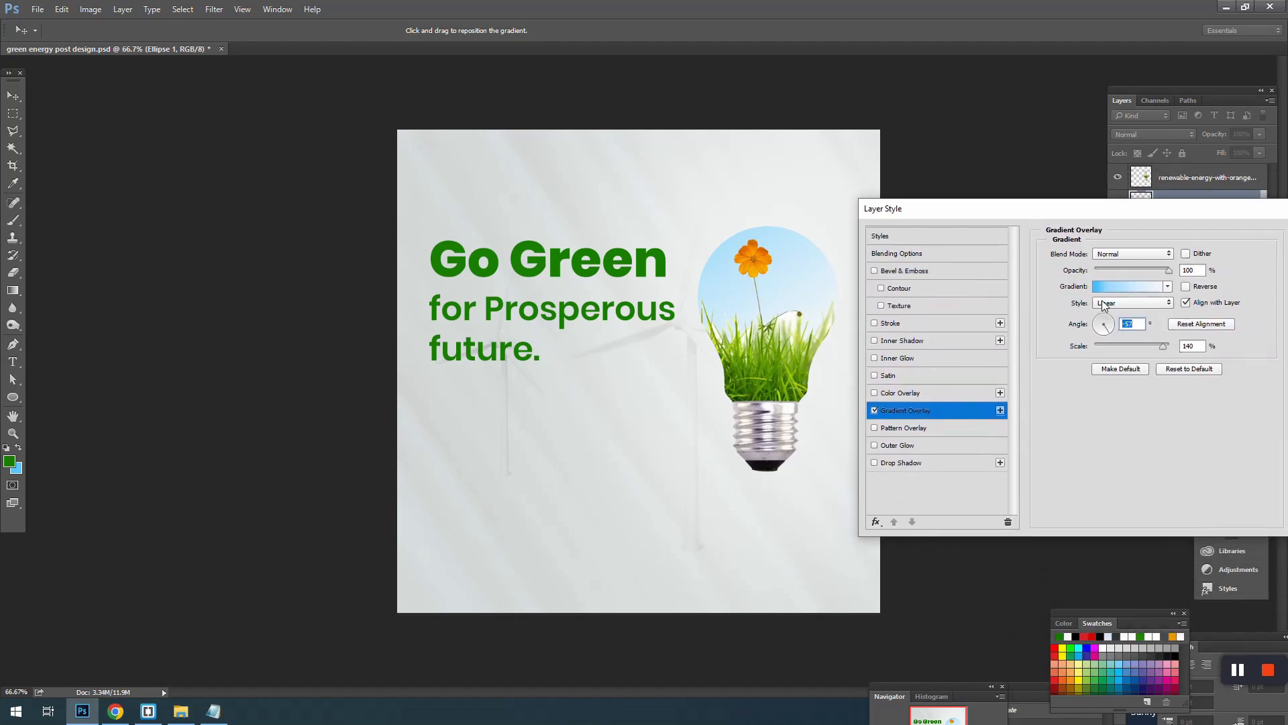
- Shift the gradient's color midpoint further toward the off-white stop so the blue spreads, and apply the gradient
left_click(1130, 286)
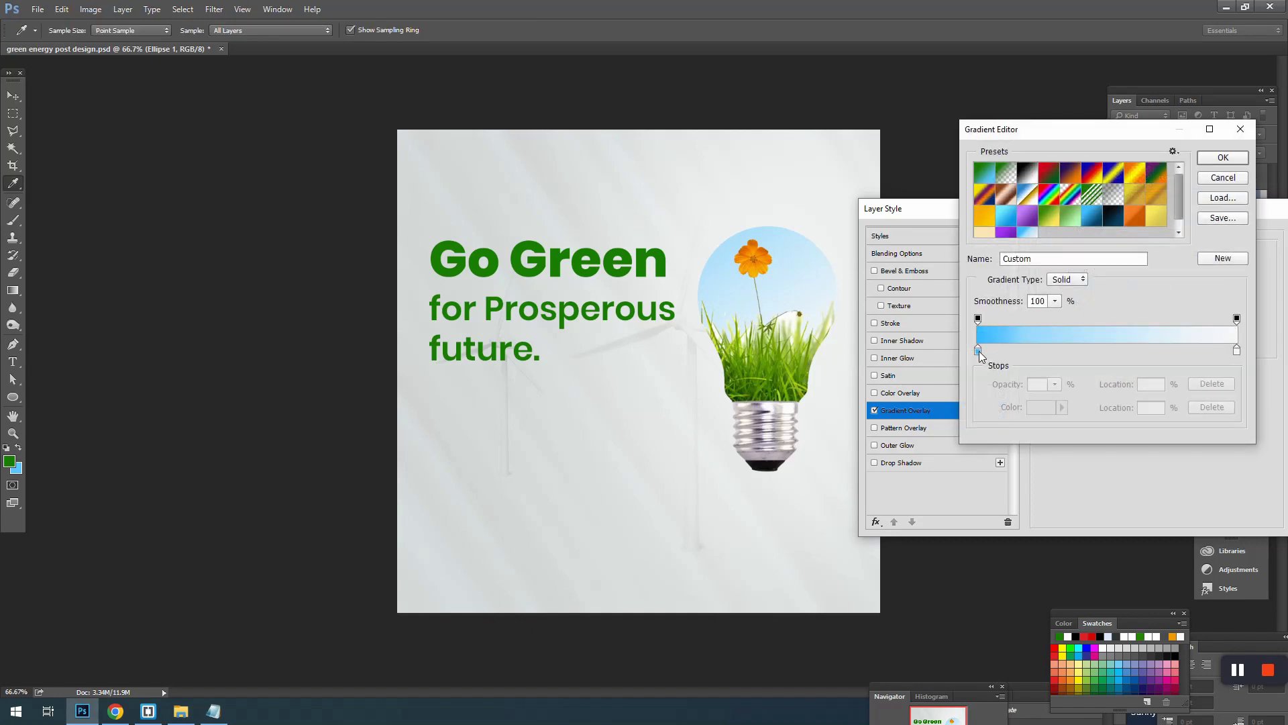
left_click(978, 349)
left_click(1237, 351)
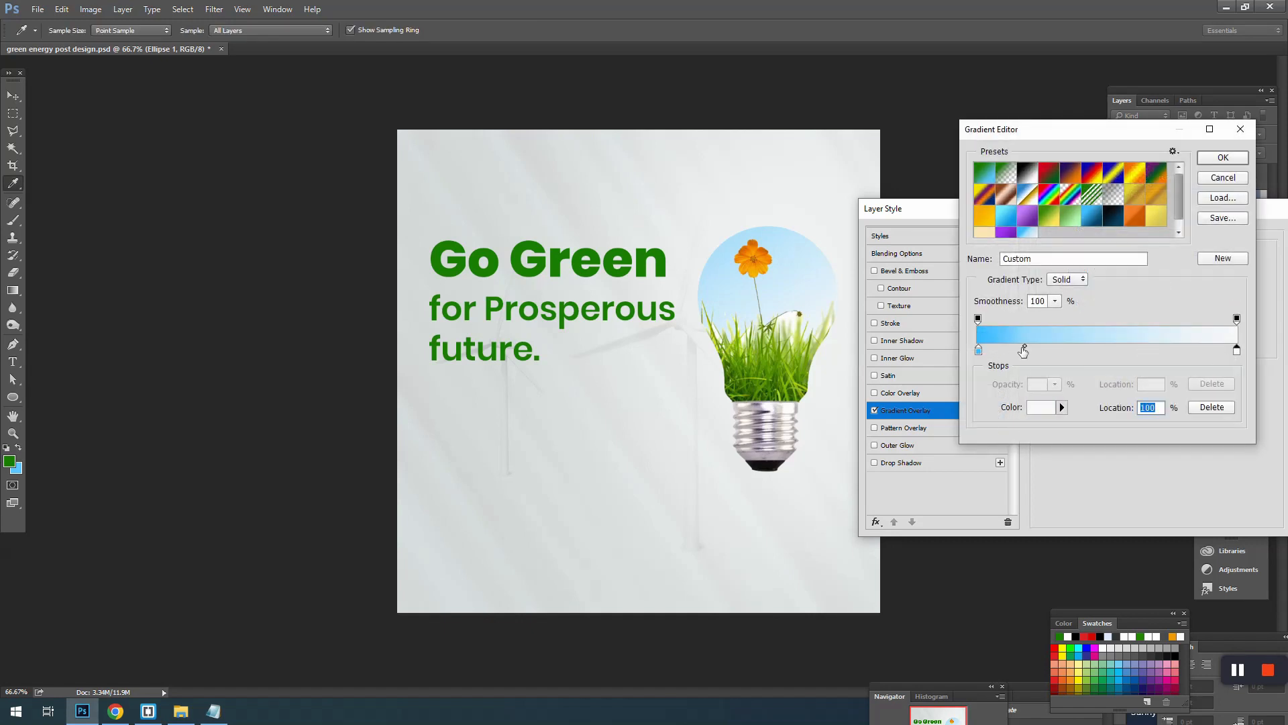
left_click(1024, 350)
key("ctrl+z")
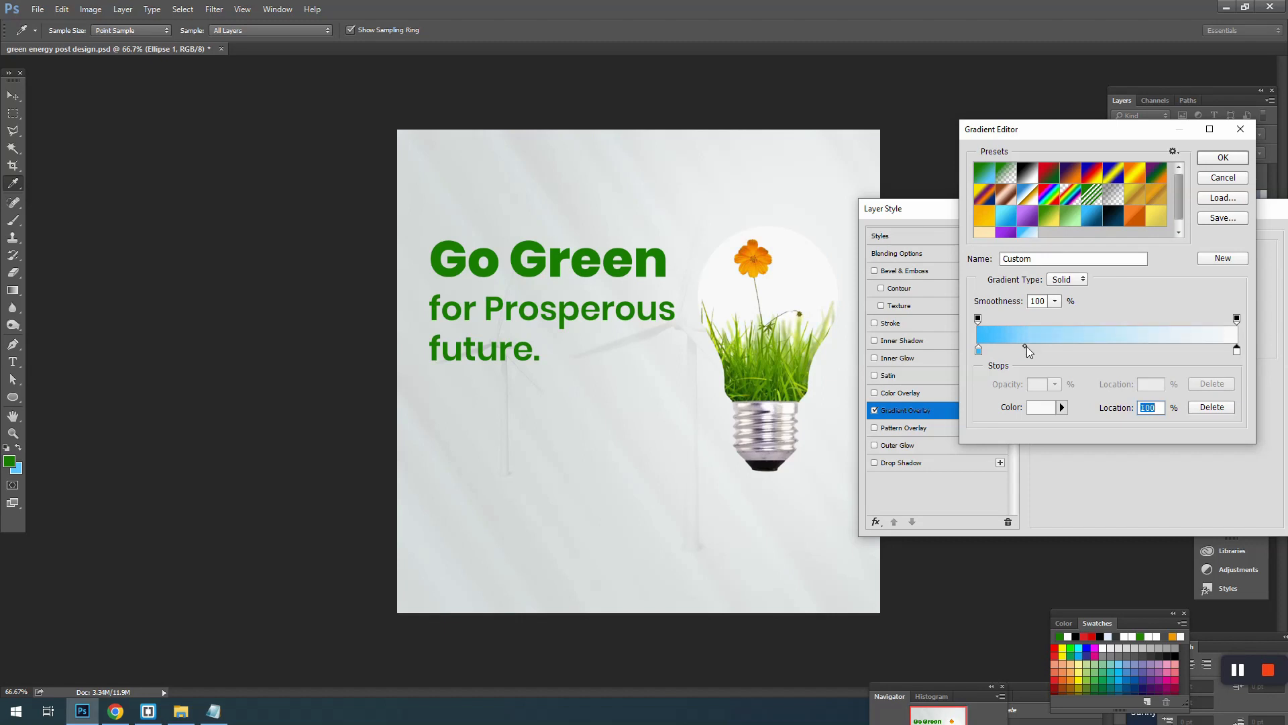
left_click_drag(1025, 347, 1056, 347)
left_click(1223, 157)
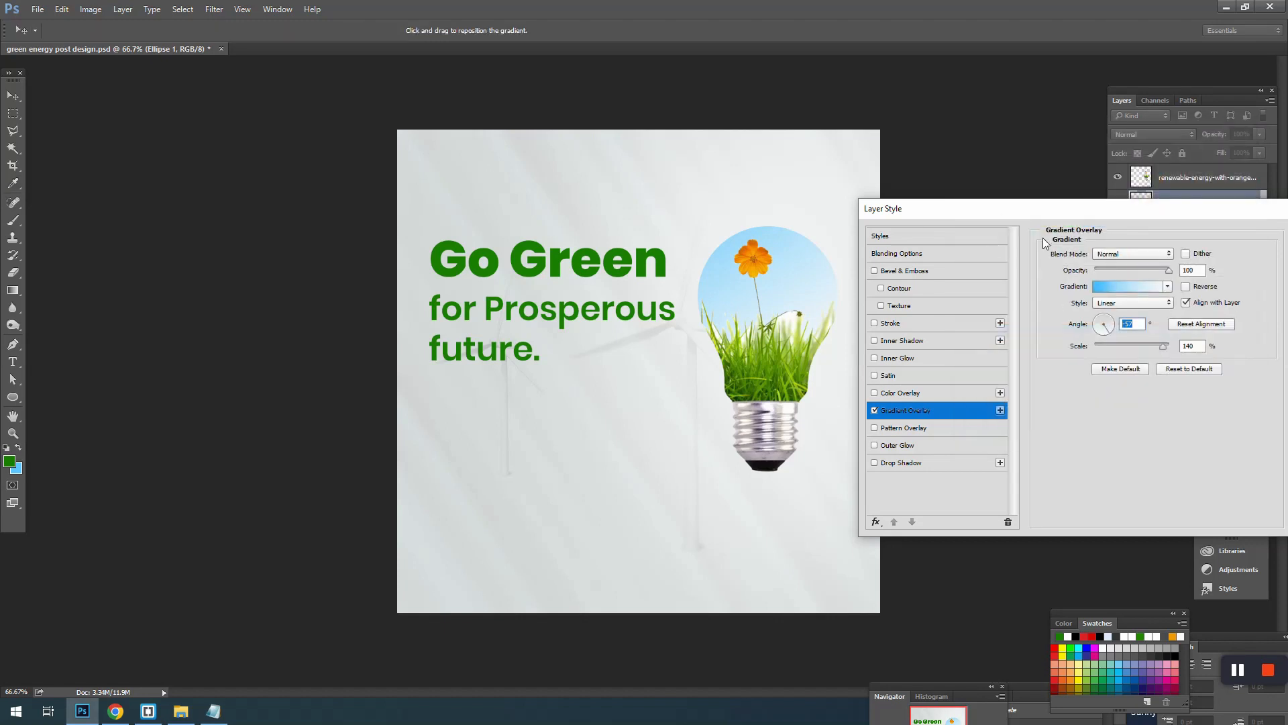
- Accept the gradient overlay on the bulb's ellipse and duplicate the Ellipse 1 layer
left_click_drag(1060, 213, 996, 204)
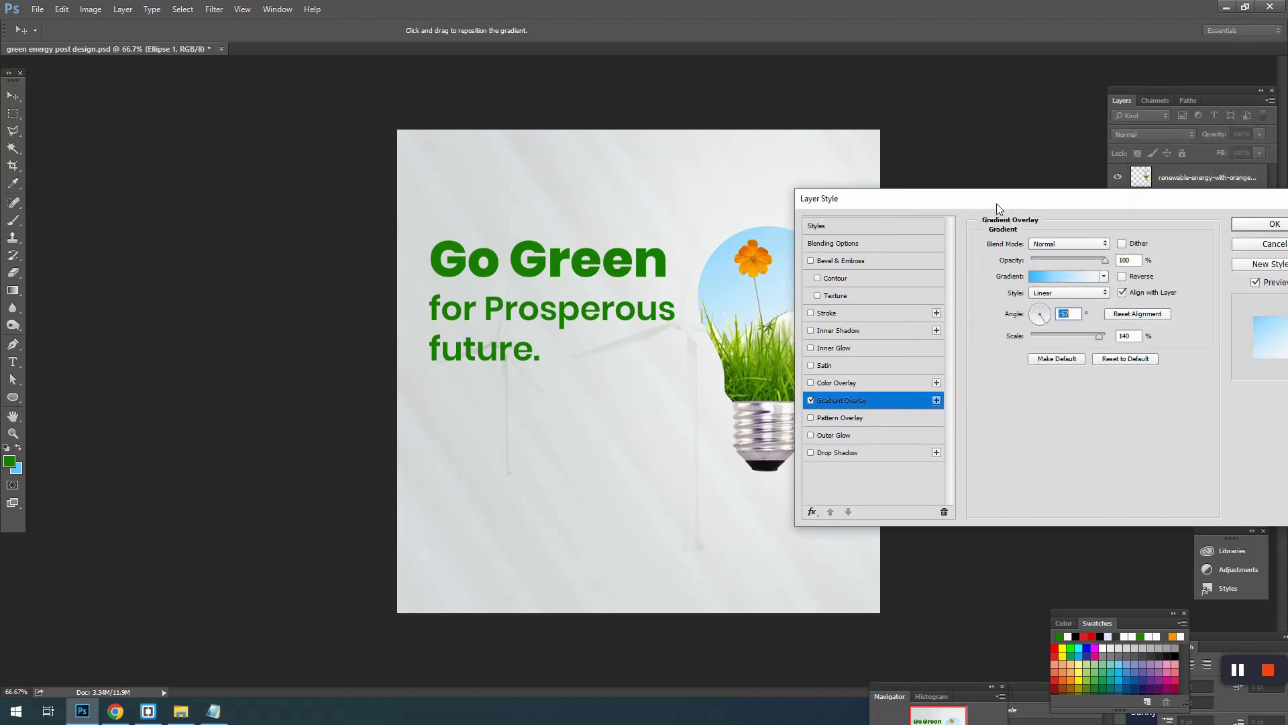
left_click(1245, 223)
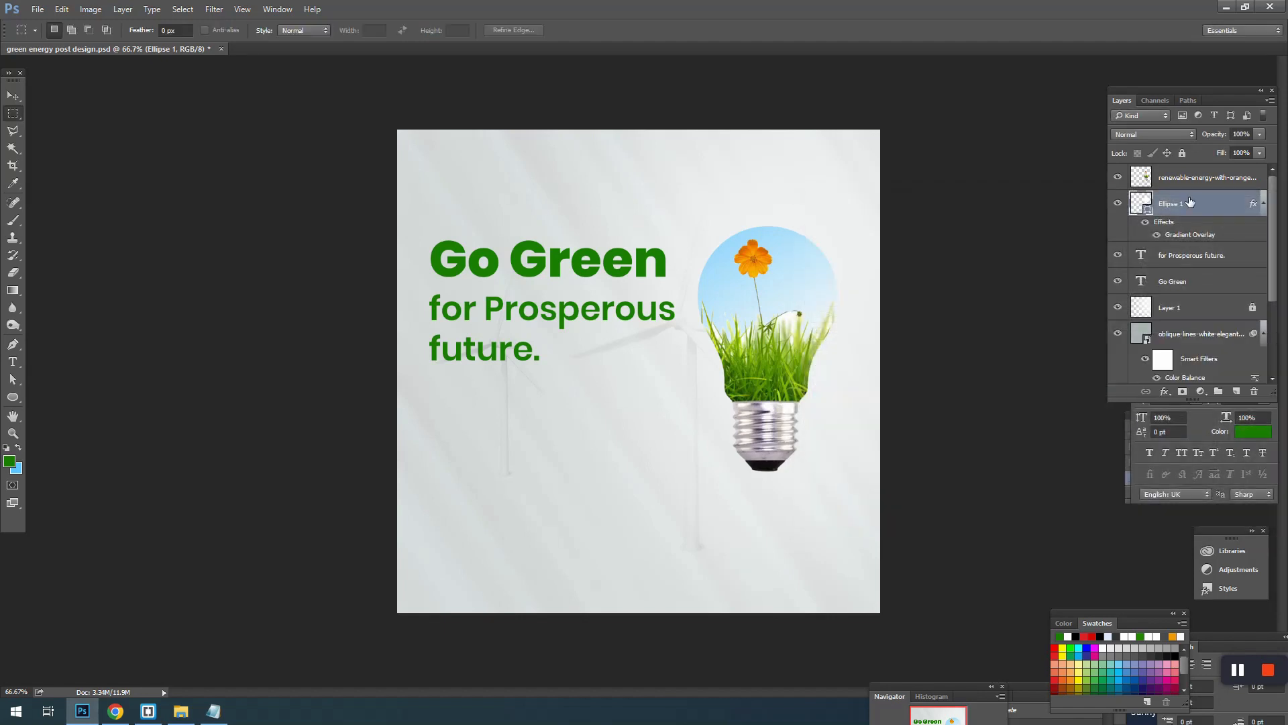
key("ctrl+j")
left_click(1201, 265)
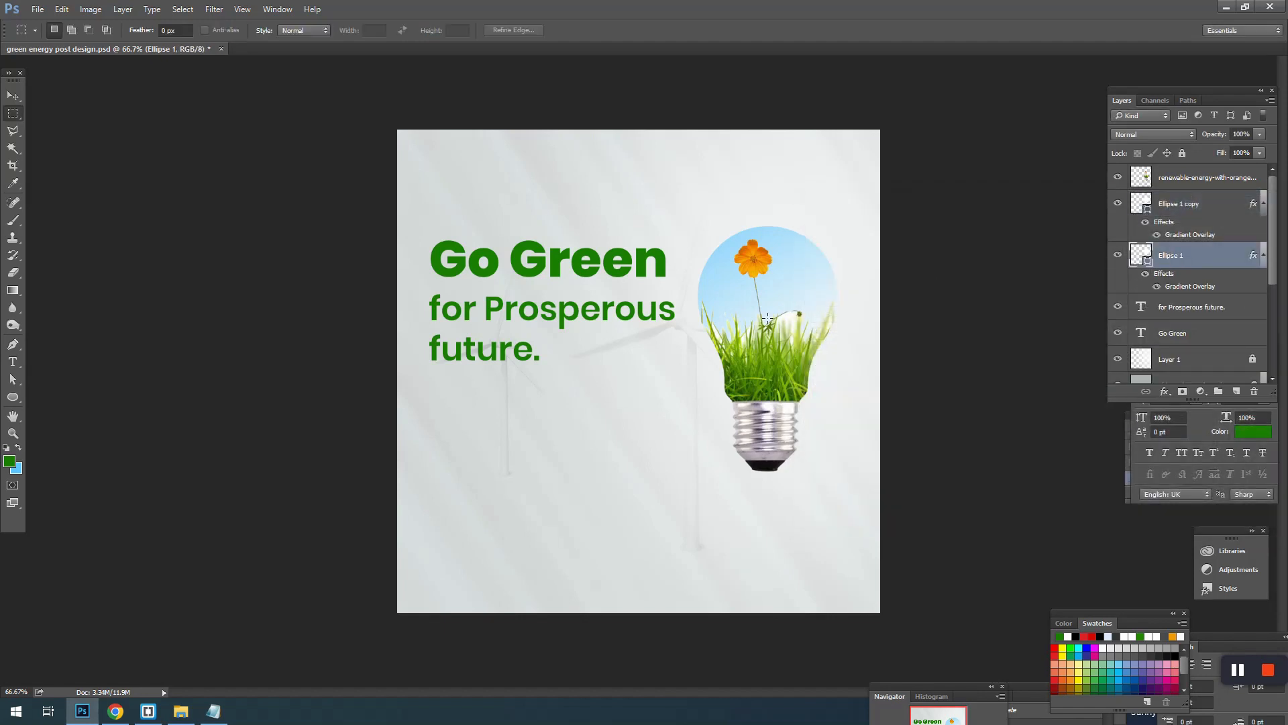
left_click(746, 320, "ctrl")
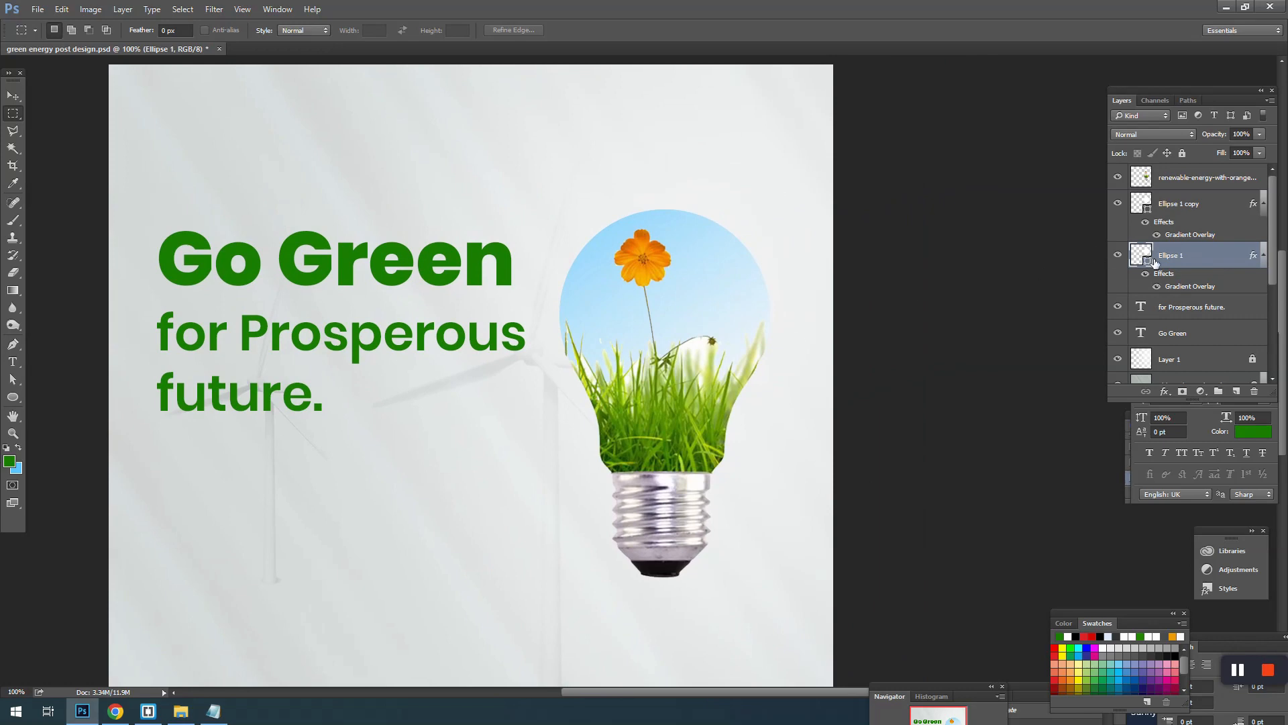
right_click(1175, 258)
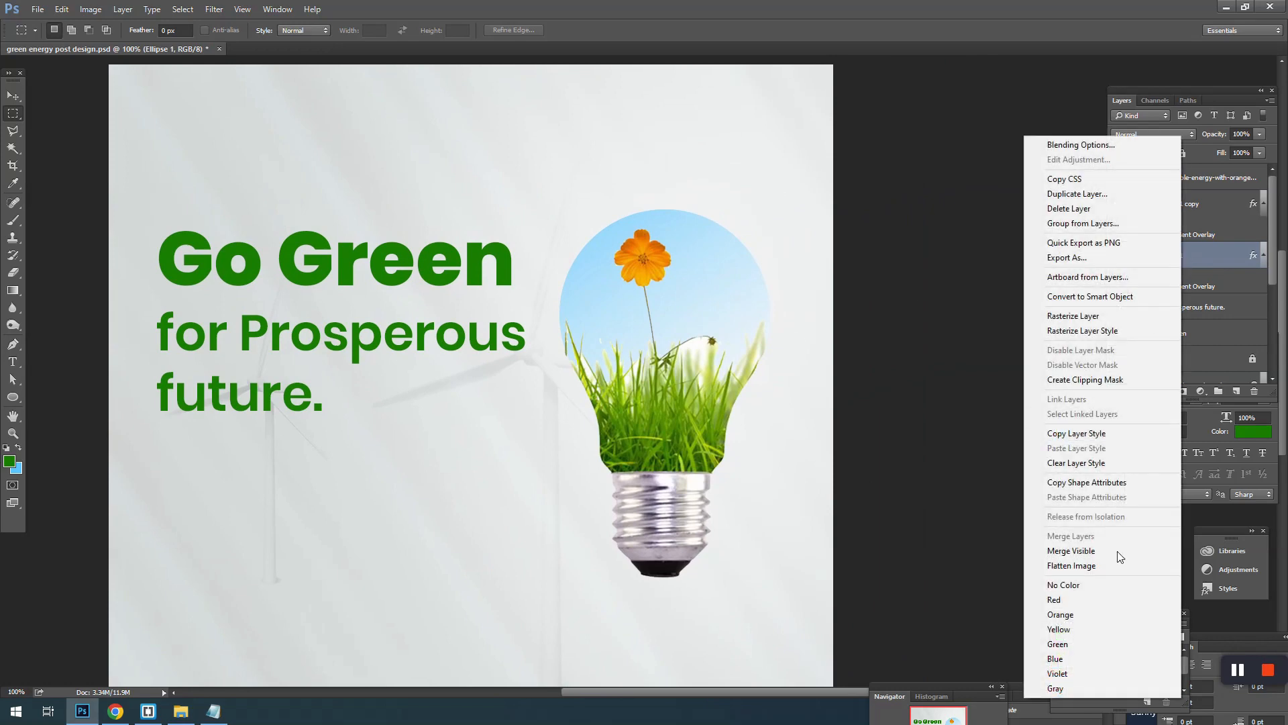
left_click(1207, 258)
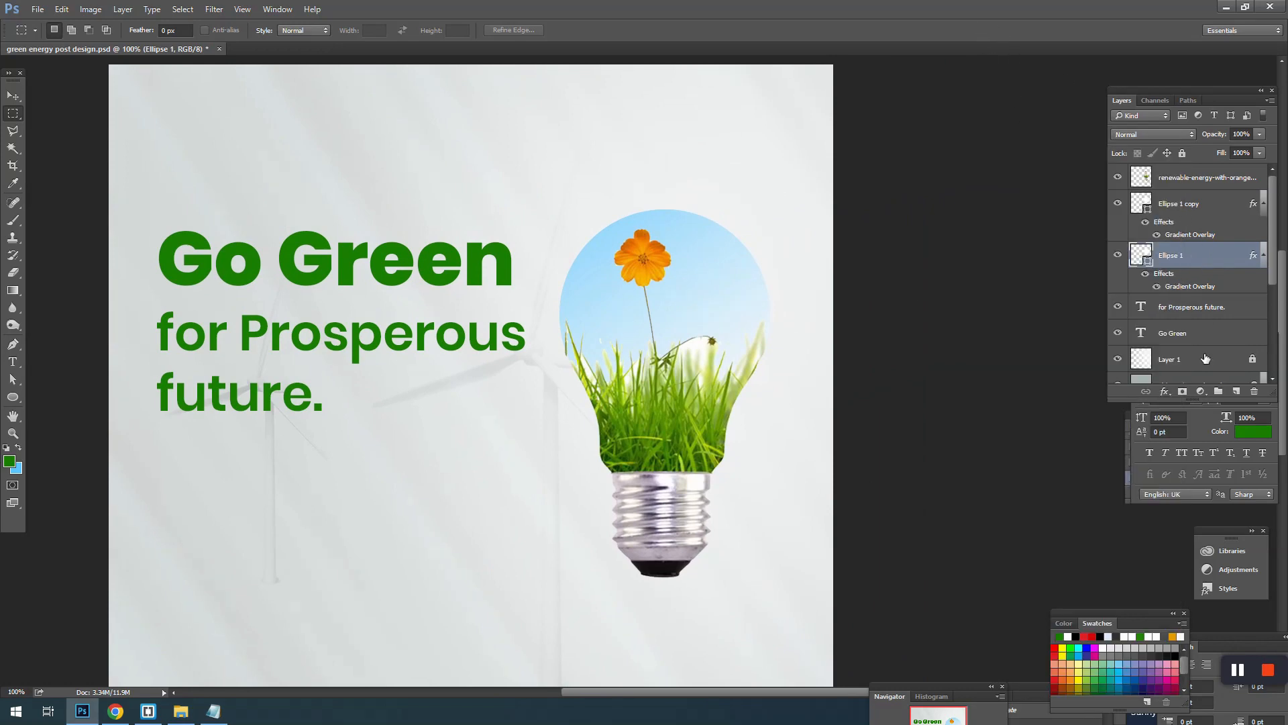
left_click(1183, 391)
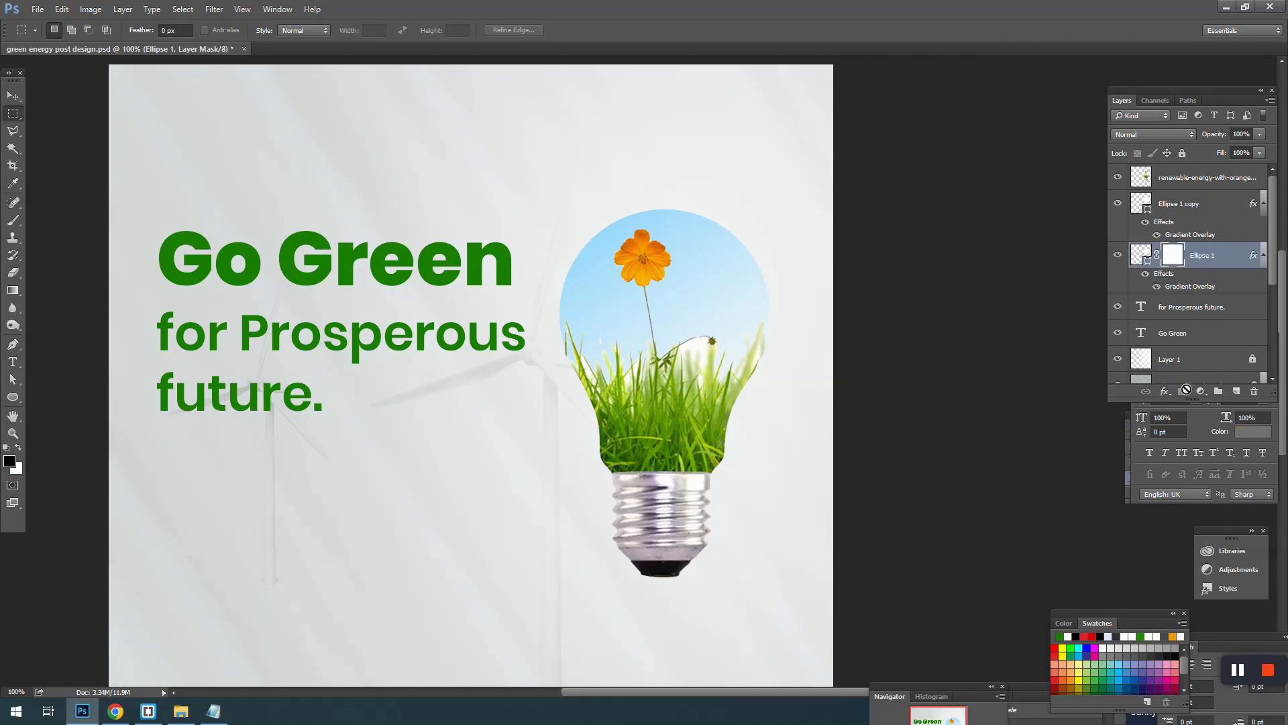
key("ctrl+z")
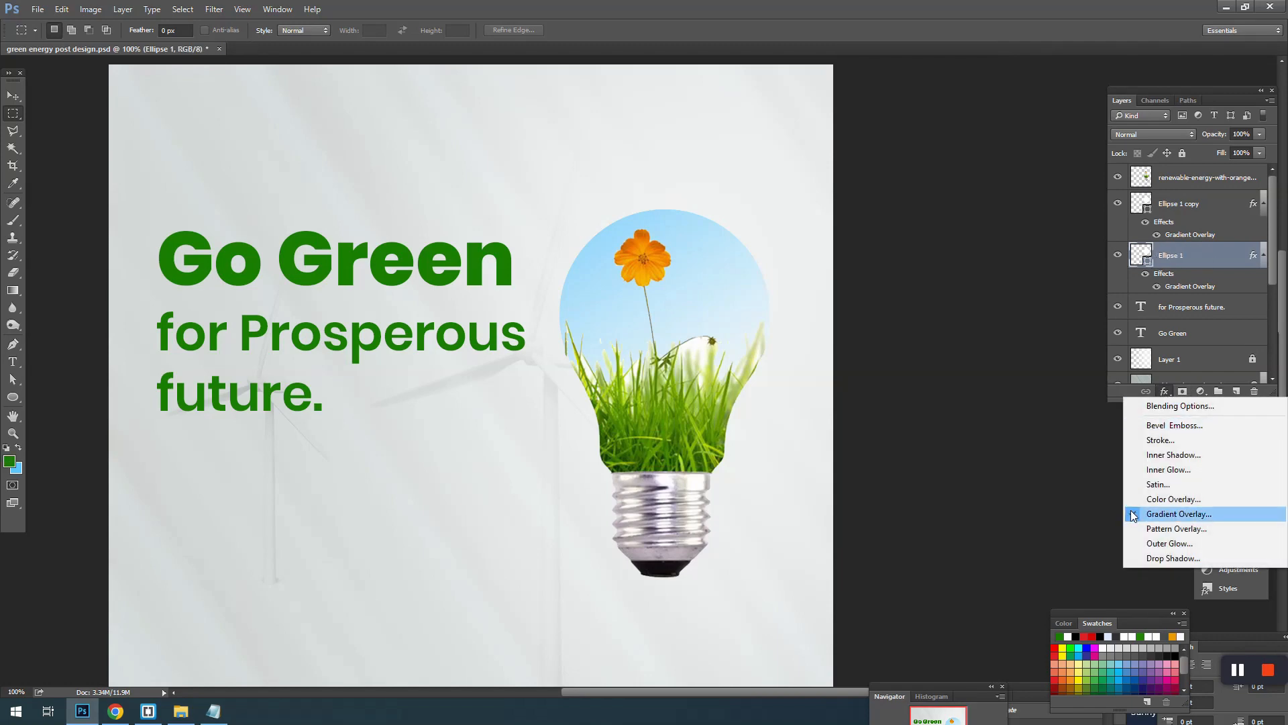
- Turn off the gradient overlay on the original Ellipse 1 layer beneath its copy
left_click(1134, 518)
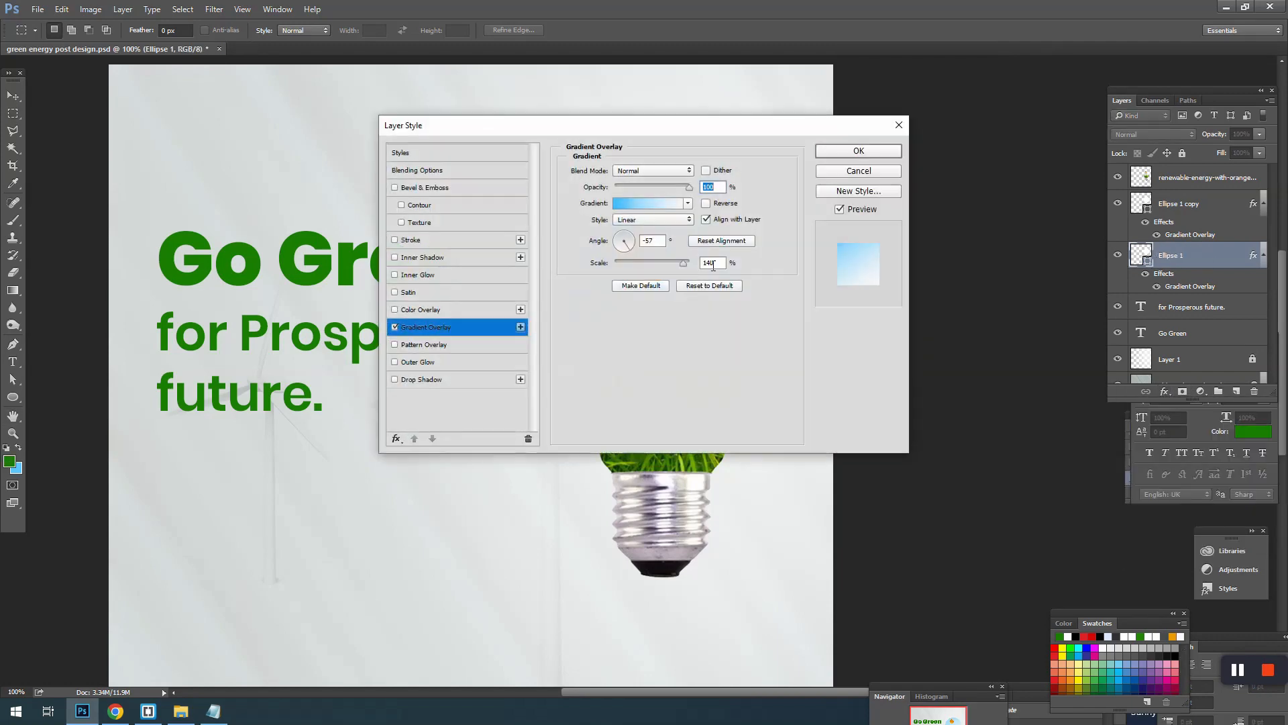
left_click_drag(735, 141, 937, 83)
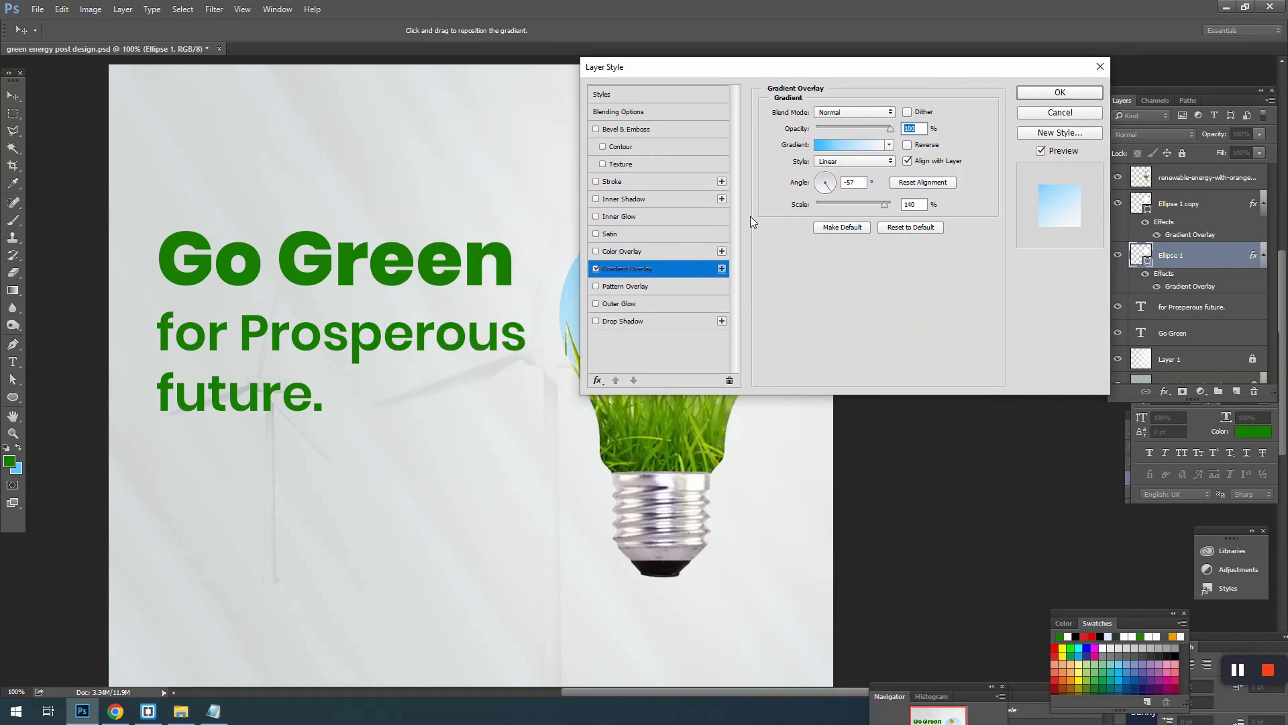
left_click(597, 269)
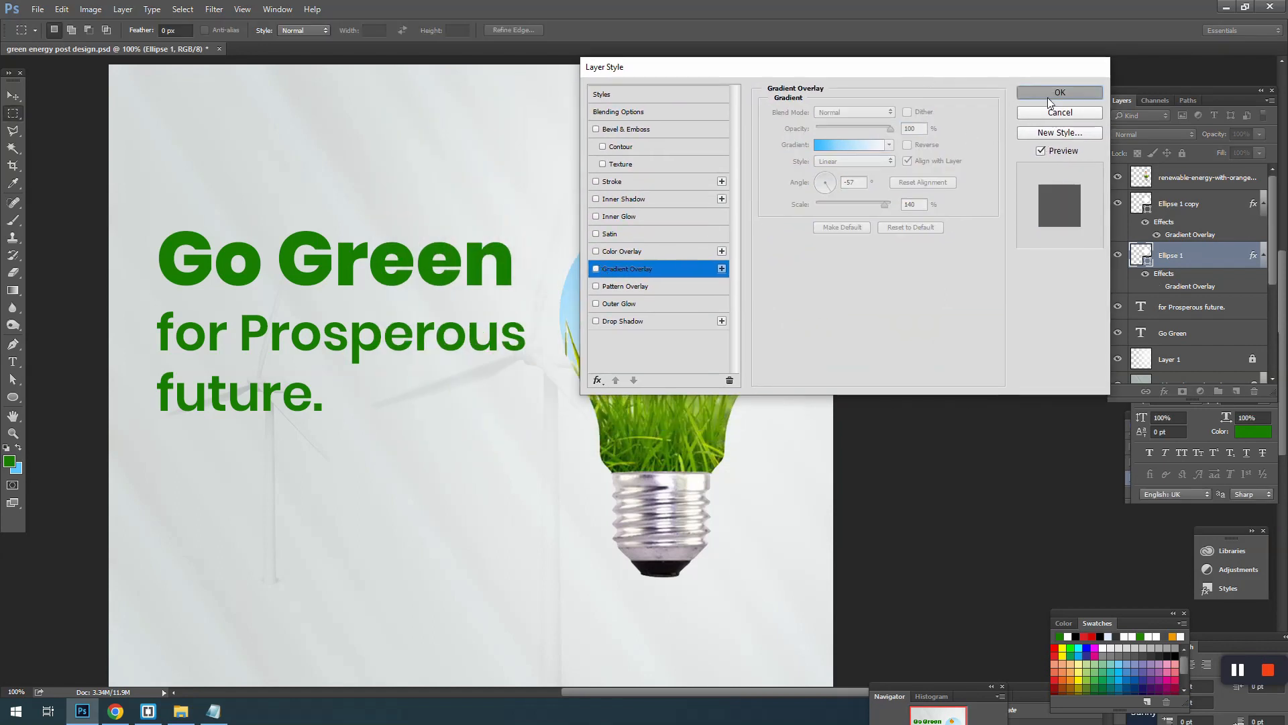
left_click(1041, 93)
- Add a layer mask to Ellipse 1 copy and fade out the lower sky above the grass with a 250 px black brush
left_click(1175, 213)
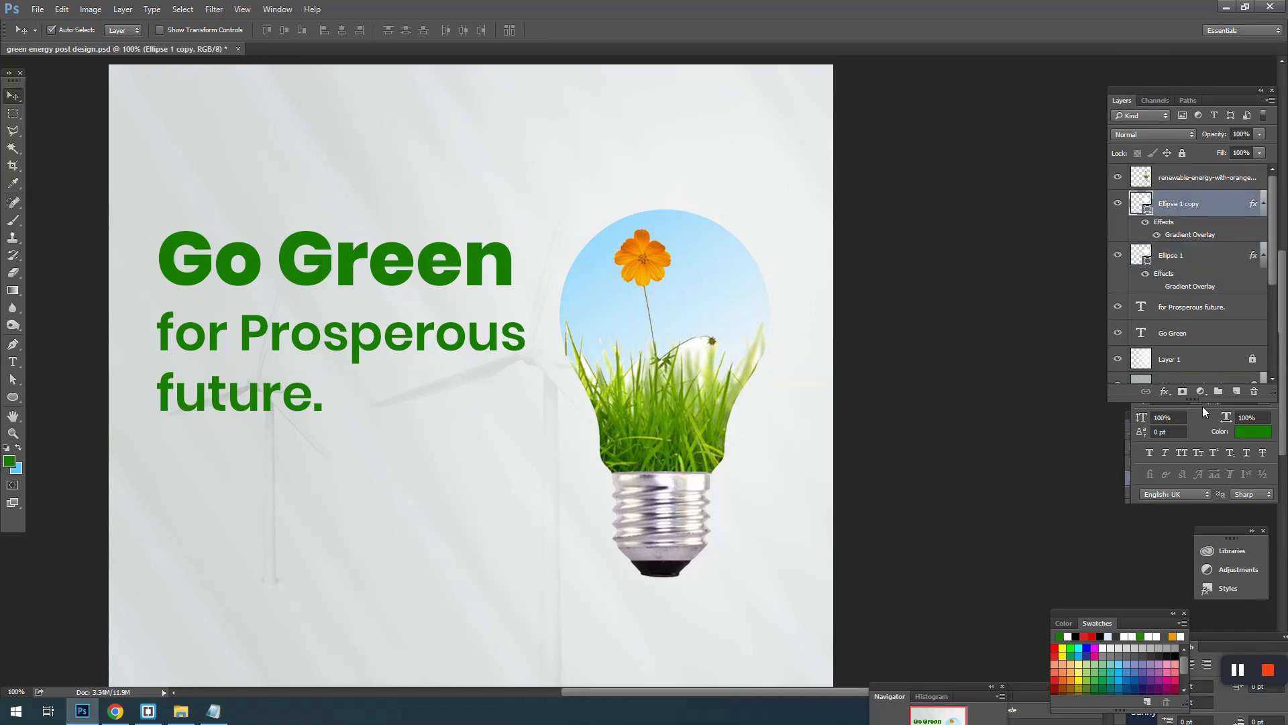
left_click(1180, 392)
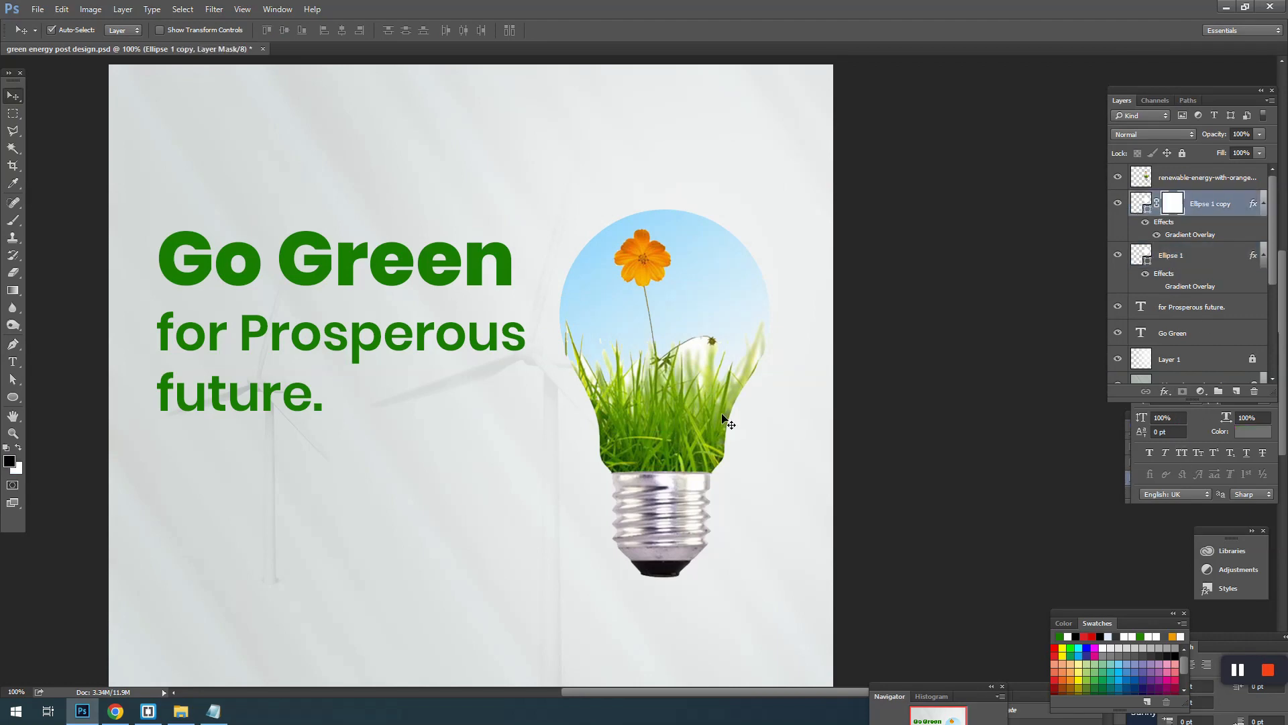
key("b")
key("bracketleft")
key("bracketleft")
key("bracketleft")
key("bracketleft")
key("bracketleft")
key("bracketleft")
key("bracketleft")
key("bracketleft")
key("bracketleft")
key("bracketleft")
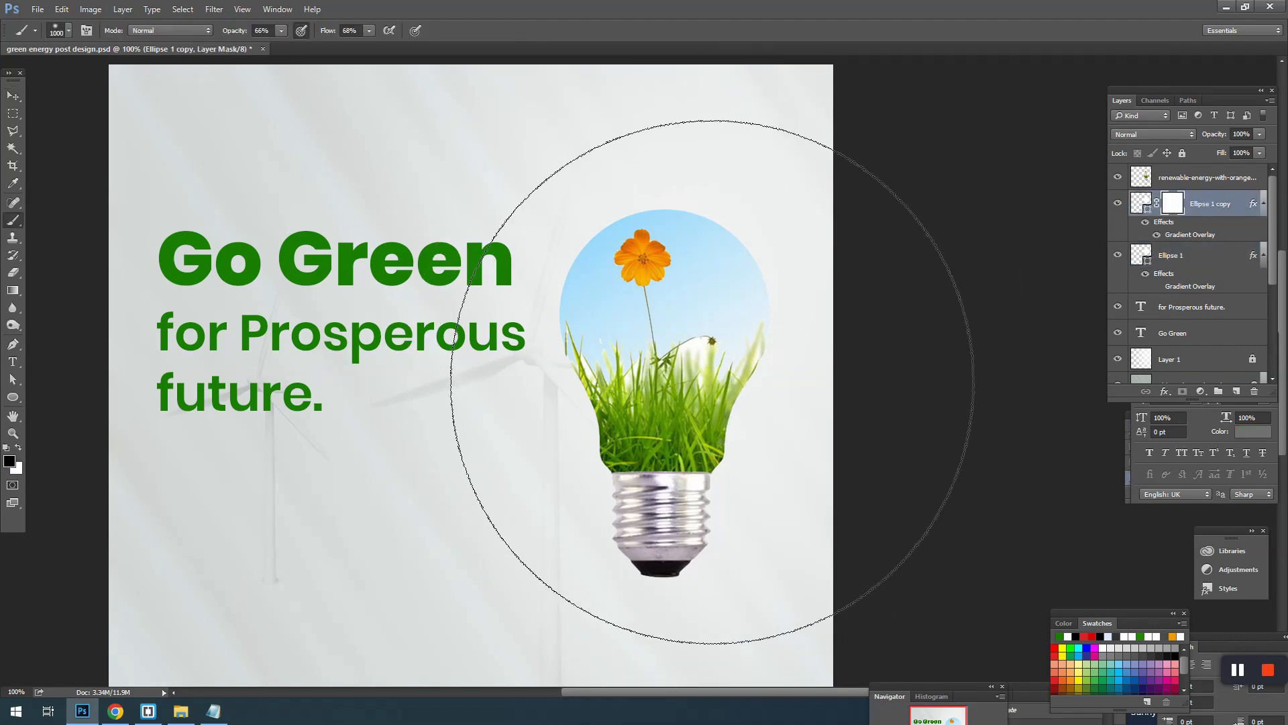
mouse_move(665, 402)
left_mouse_down()
mouse_move(644, 376)
mouse_move(684, 308)
mouse_move(704, 374)
mouse_move(563, 384)
left_mouse_up()
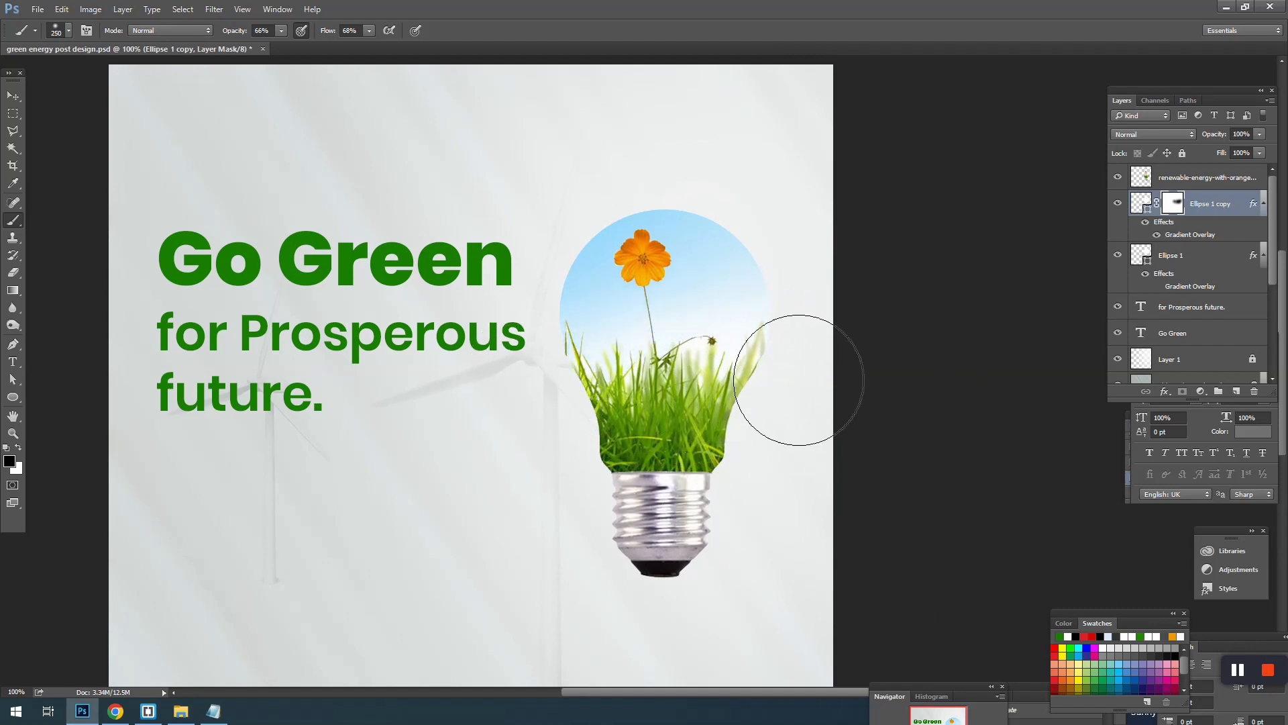
left_click(741, 438, "alt")
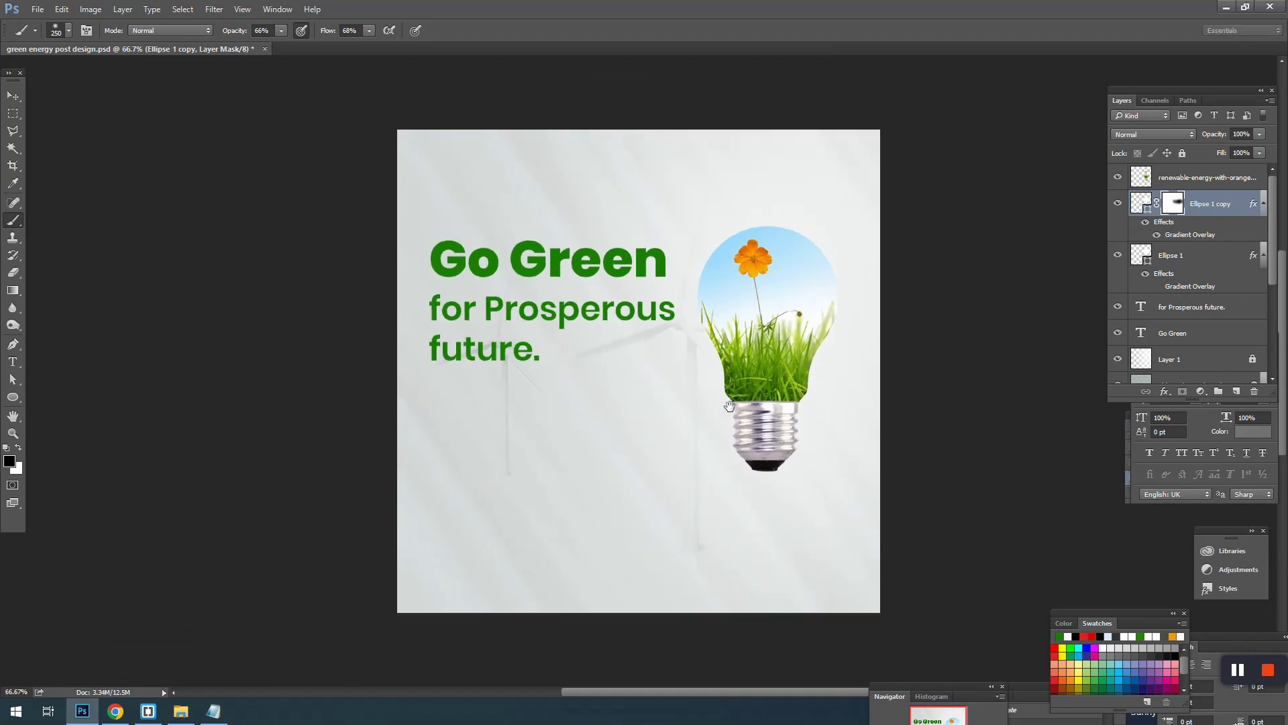
key("v")
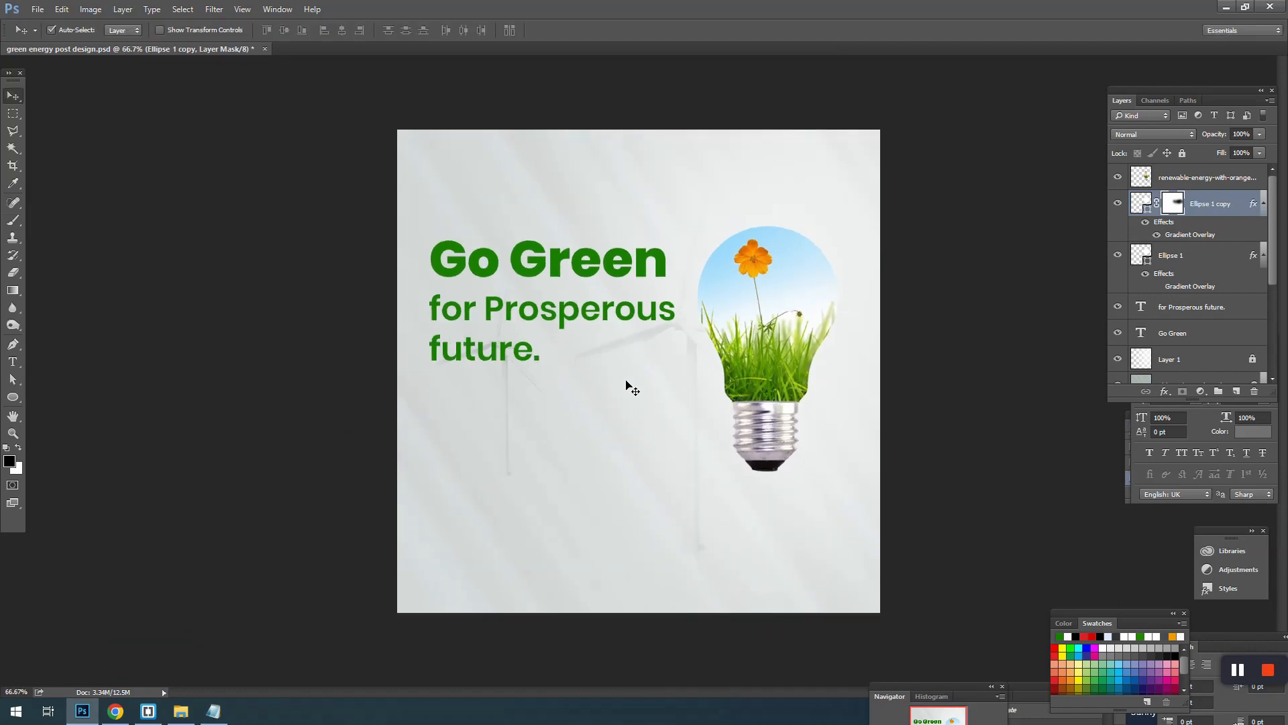
- Remove the full stop after "future" in the slogan and set that word to Poppins ExtraBold
left_click(518, 382)
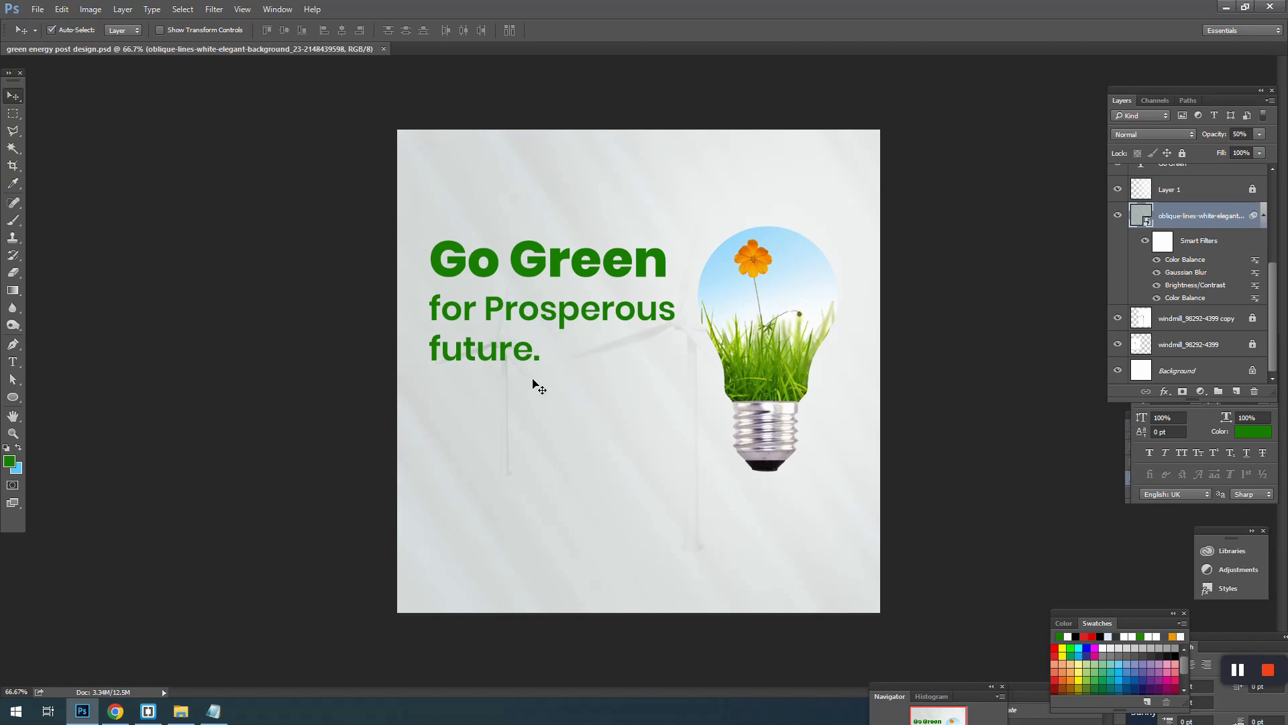
key("t")
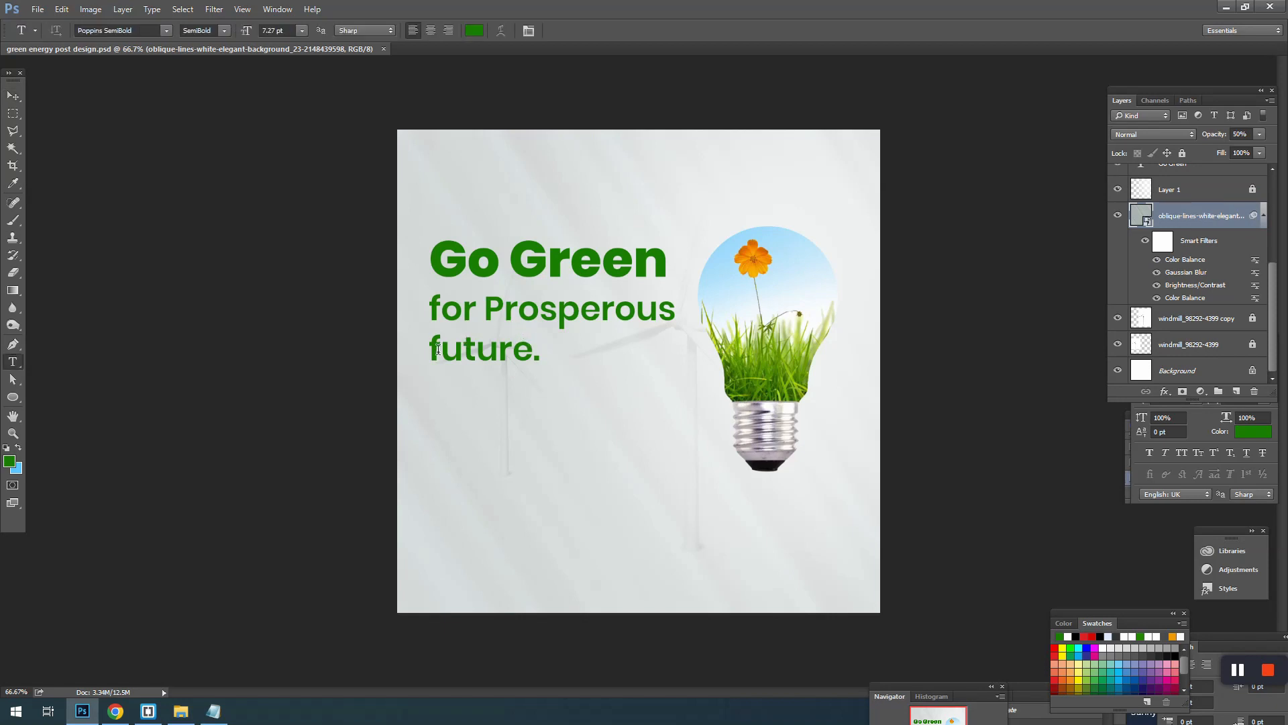
left_click(528, 361)
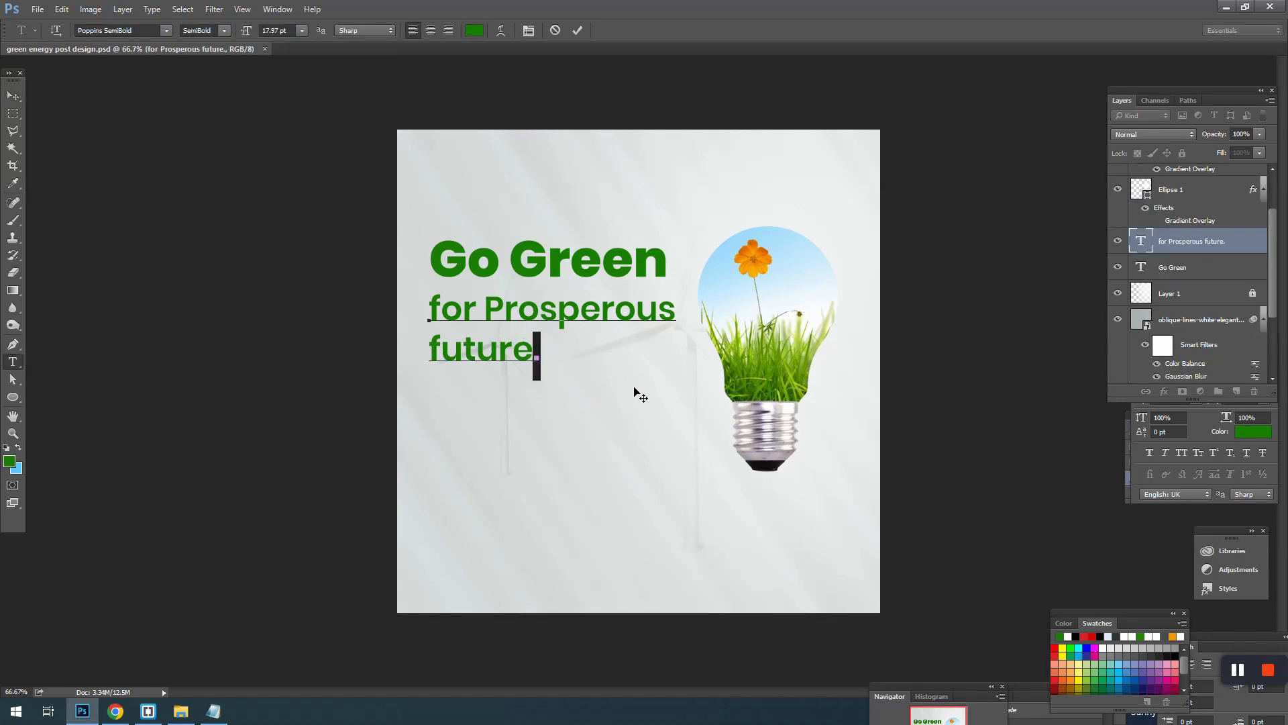
key("BackSpace")
left_click_drag(432, 345, 544, 344)
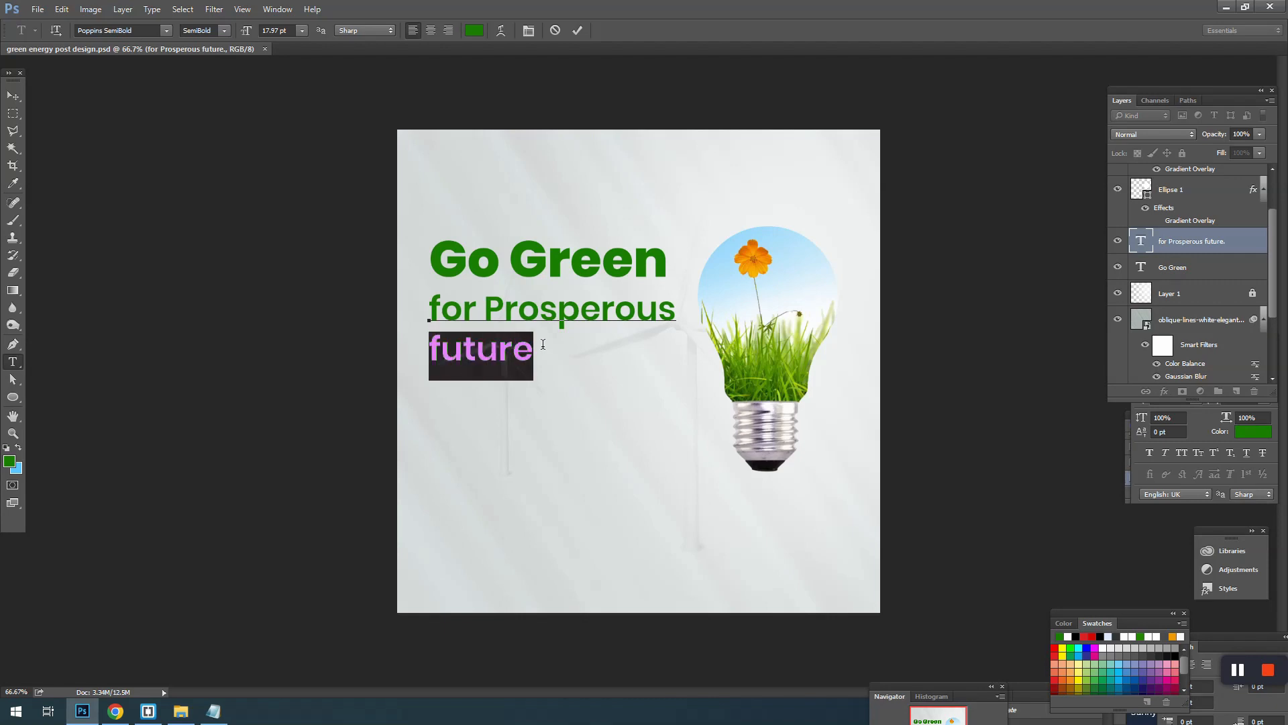
left_click(224, 30)
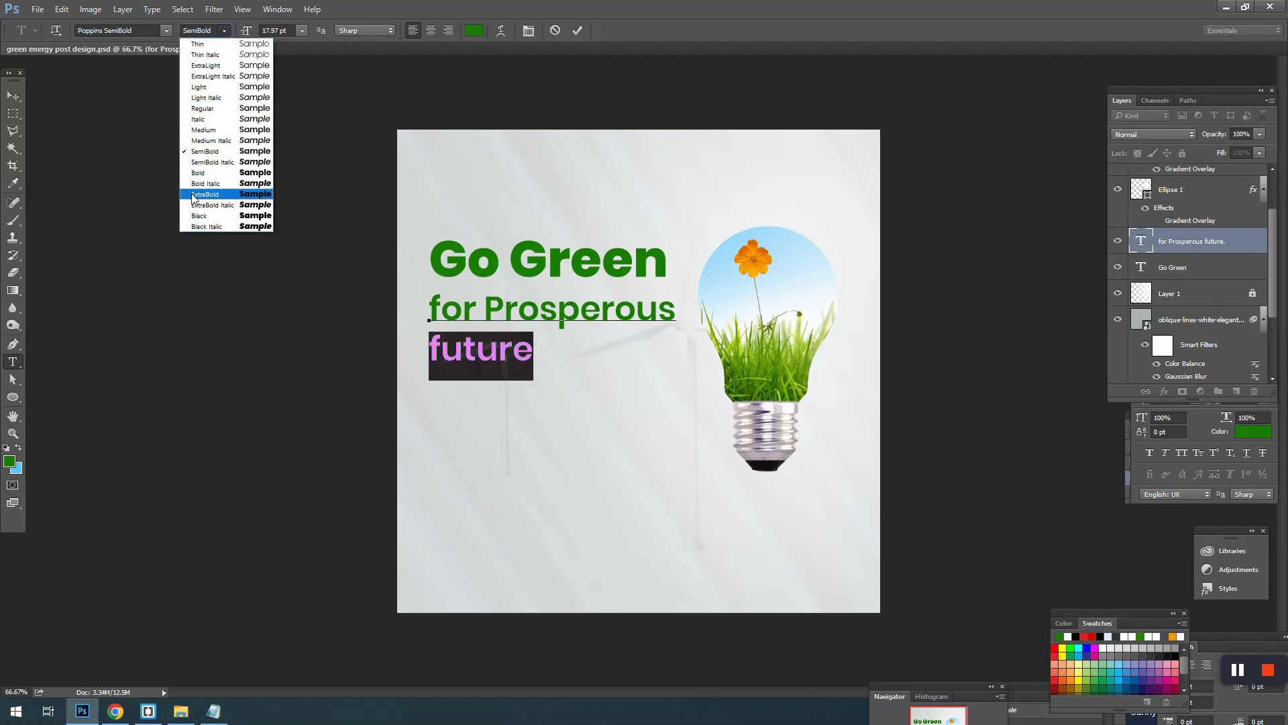
left_click(201, 193)
- Recolor the text "for Prosperous future" to blue 065ecb
left_click(445, 336)
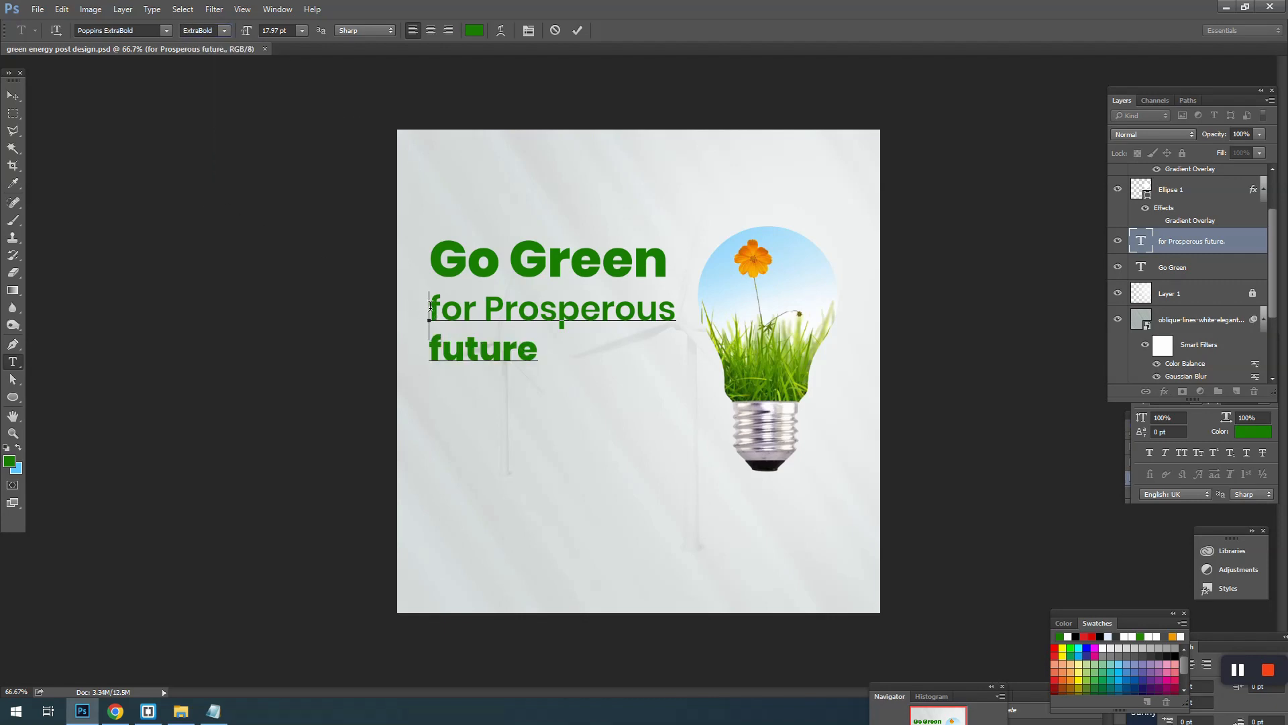
left_click_drag(430, 306, 538, 352)
left_click(474, 31)
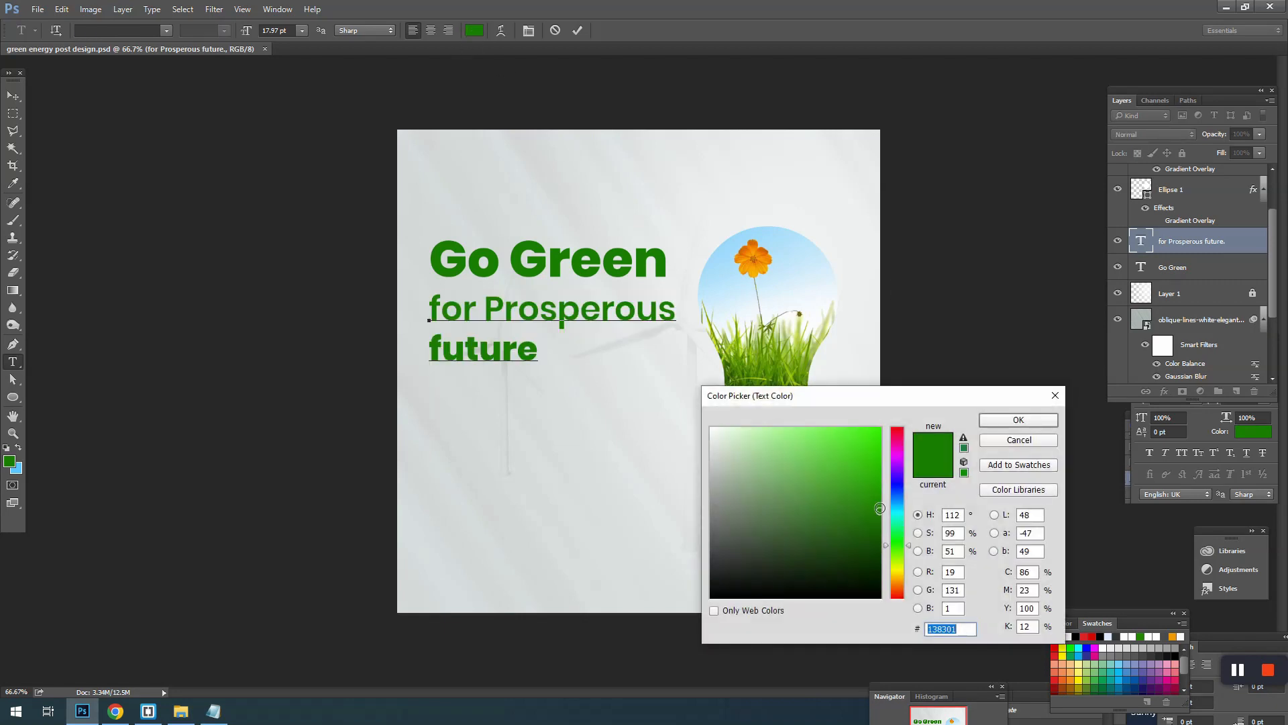
left_click(895, 504)
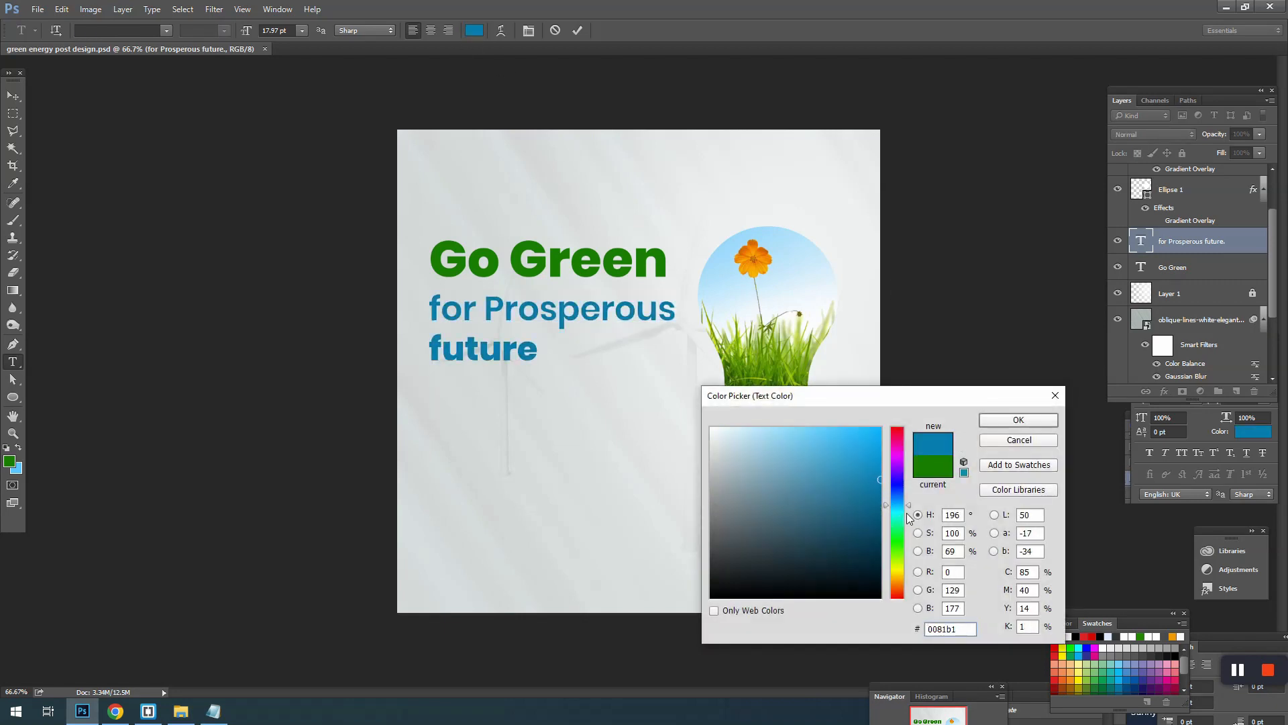
left_click_drag(906, 514, 885, 496)
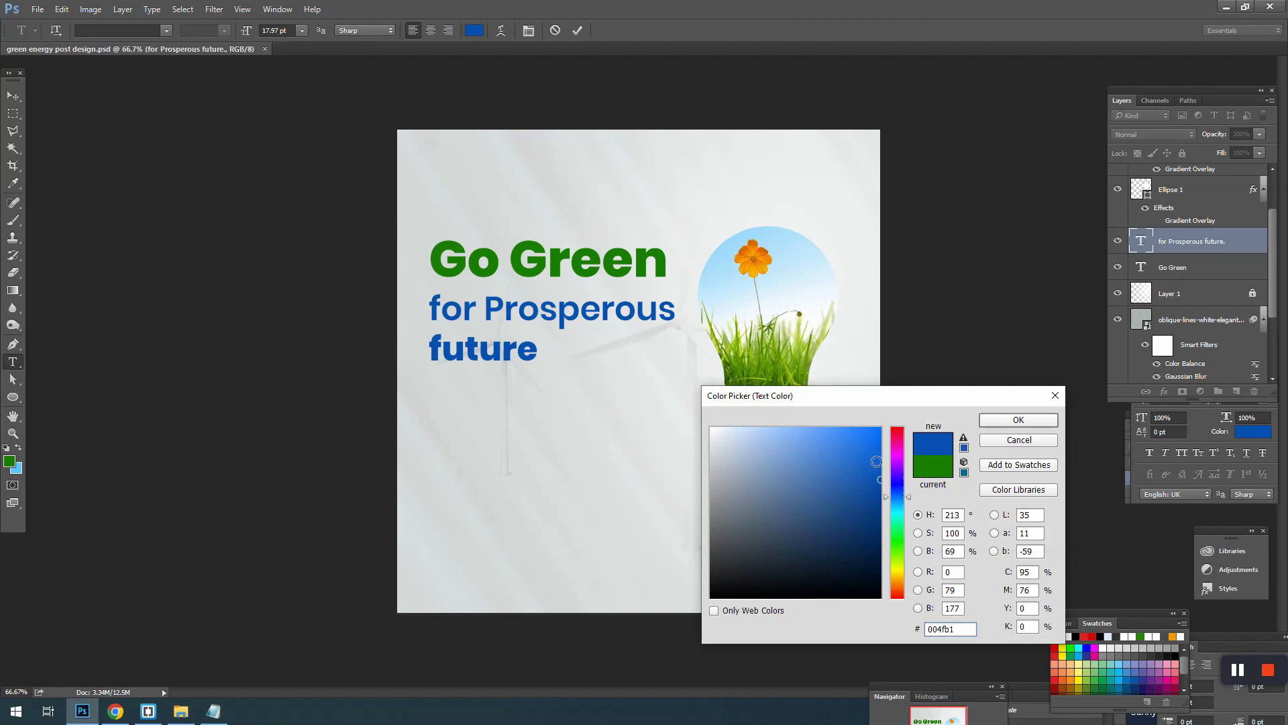
left_click(877, 461)
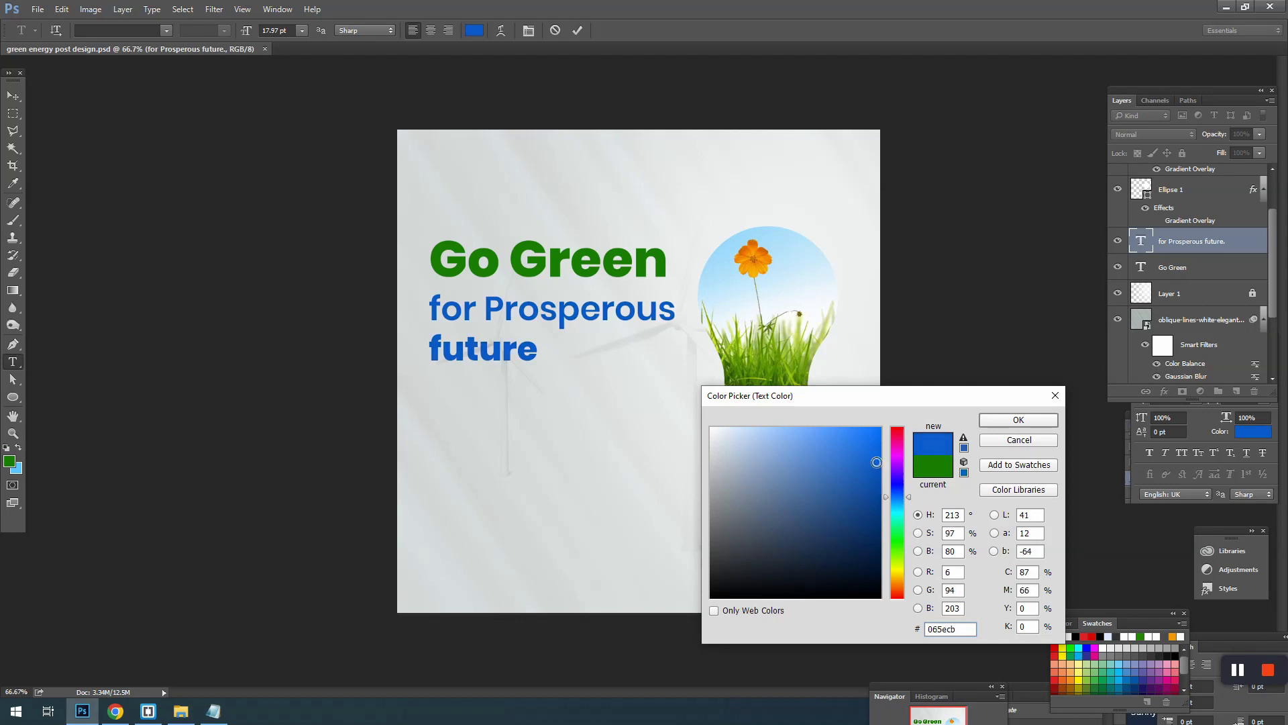
left_click(1003, 423)
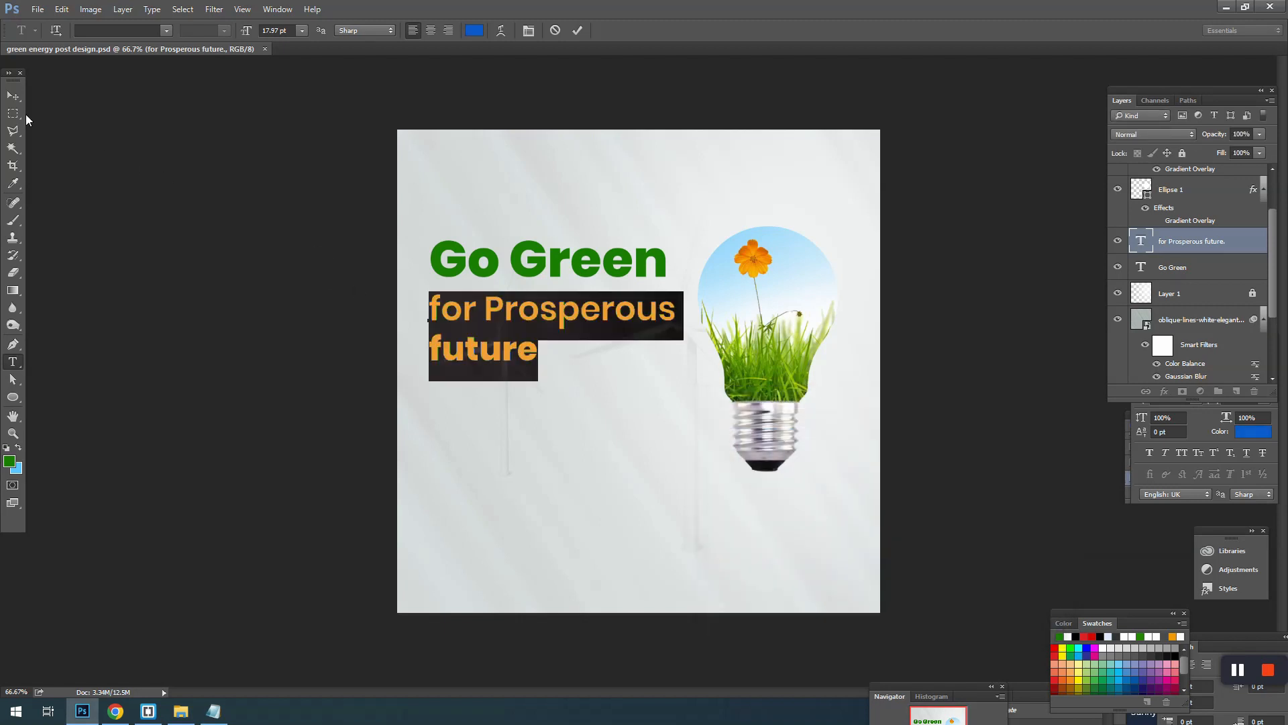
left_click(13, 96)
- Scale the "Go Green" and "for Prosperous future" text layers together to about 103%
left_click(571, 272, "shift")
key("ctrl+t")
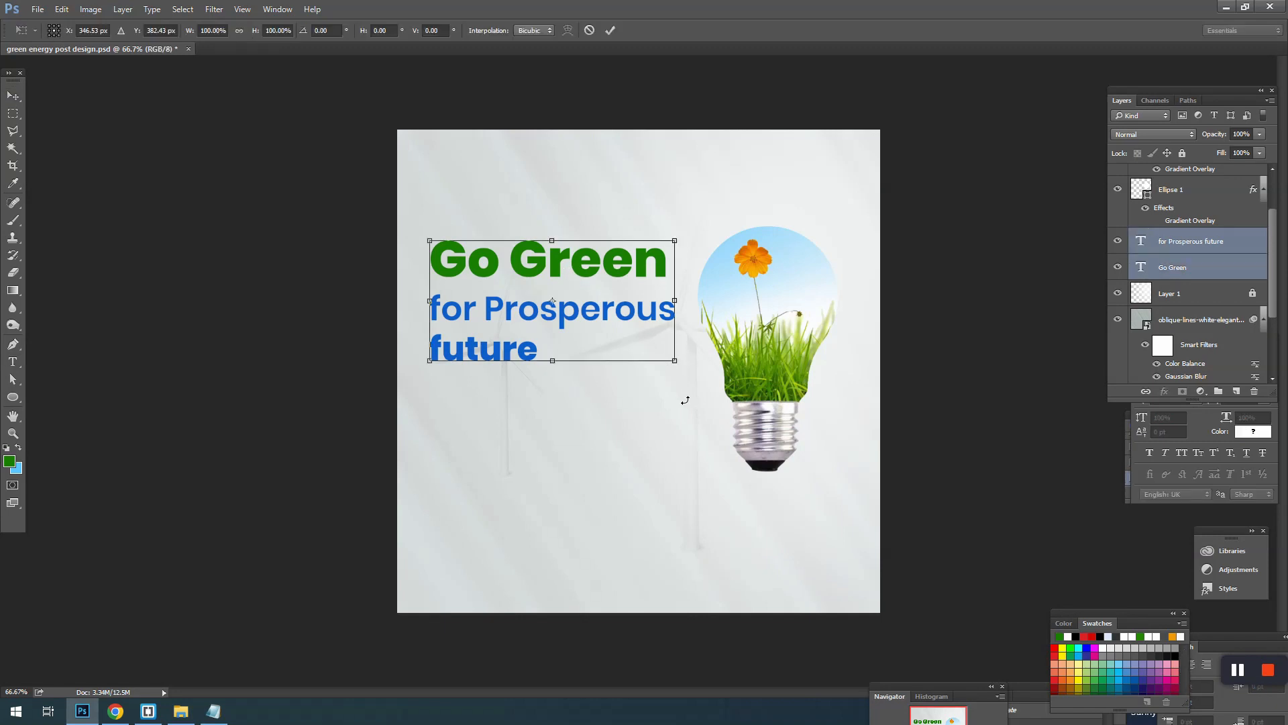
left_click_drag(676, 362, 683, 364)
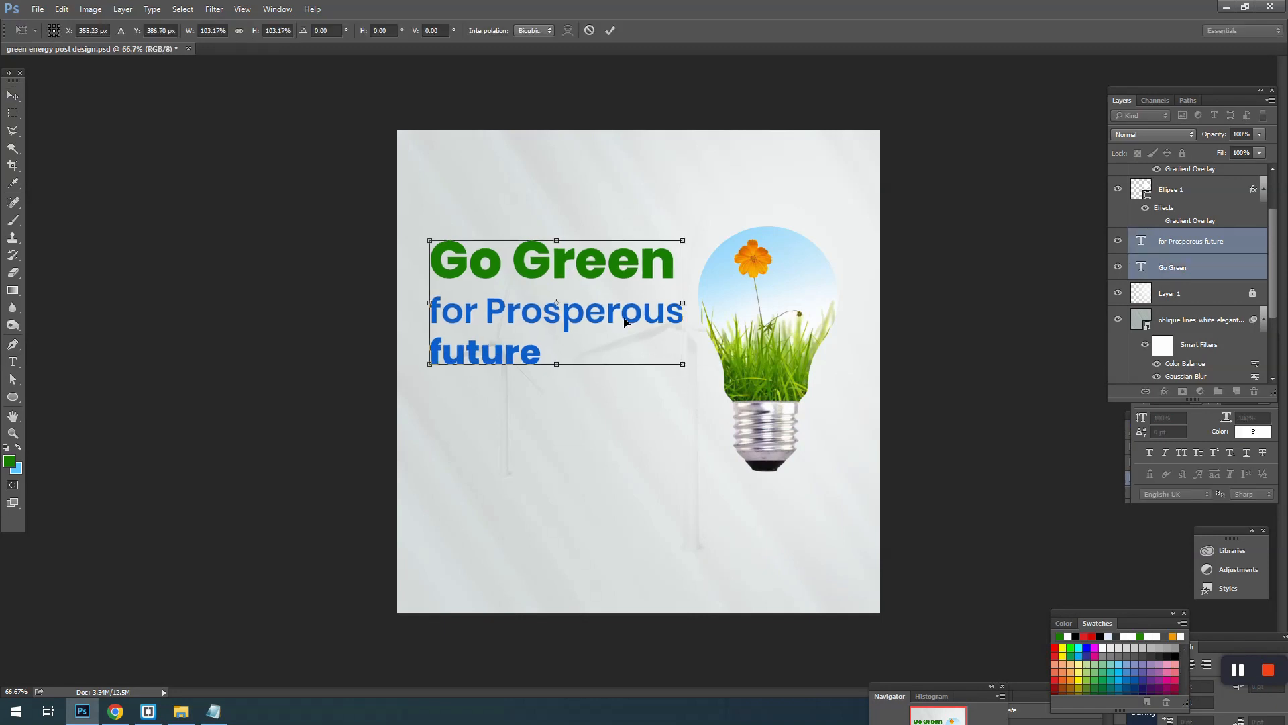
key("Return")
- Unlock Layer 1 and paint sampled off-white over the background and windmill around the bulb with an 800 px brush
left_click(1151, 292)
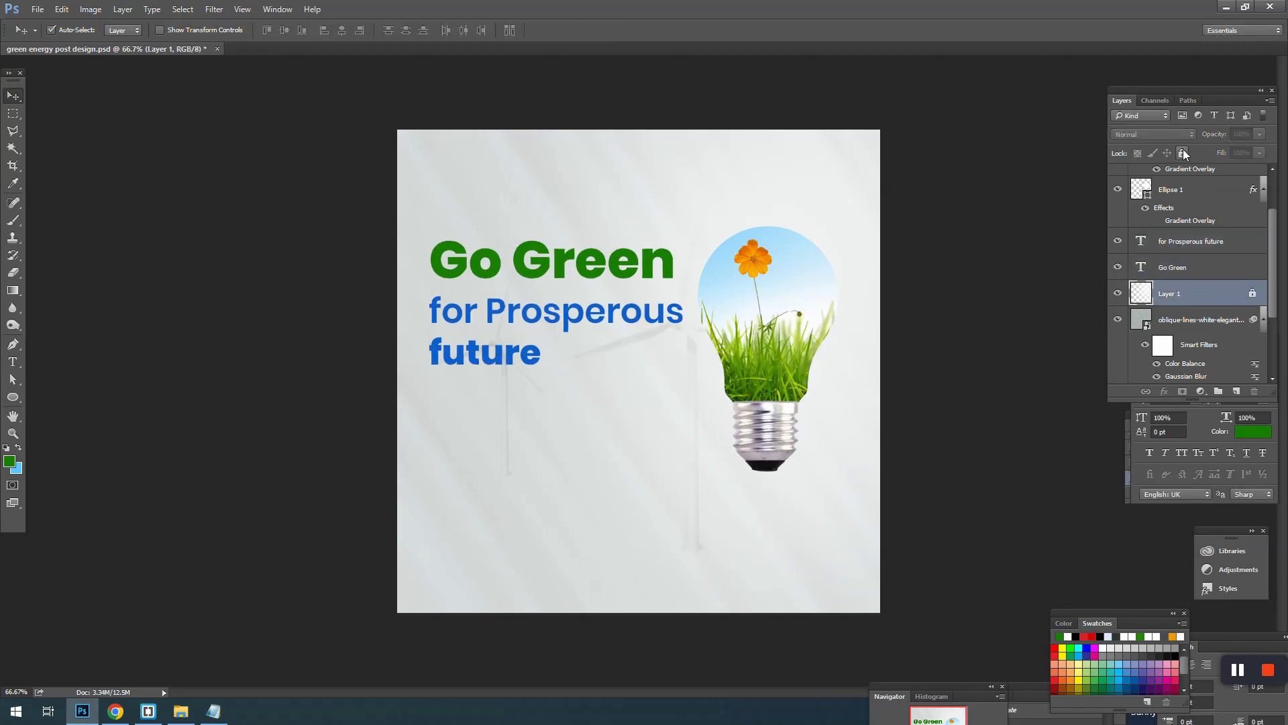
left_click(1183, 153)
key("b")
left_click(858, 326, "alt")
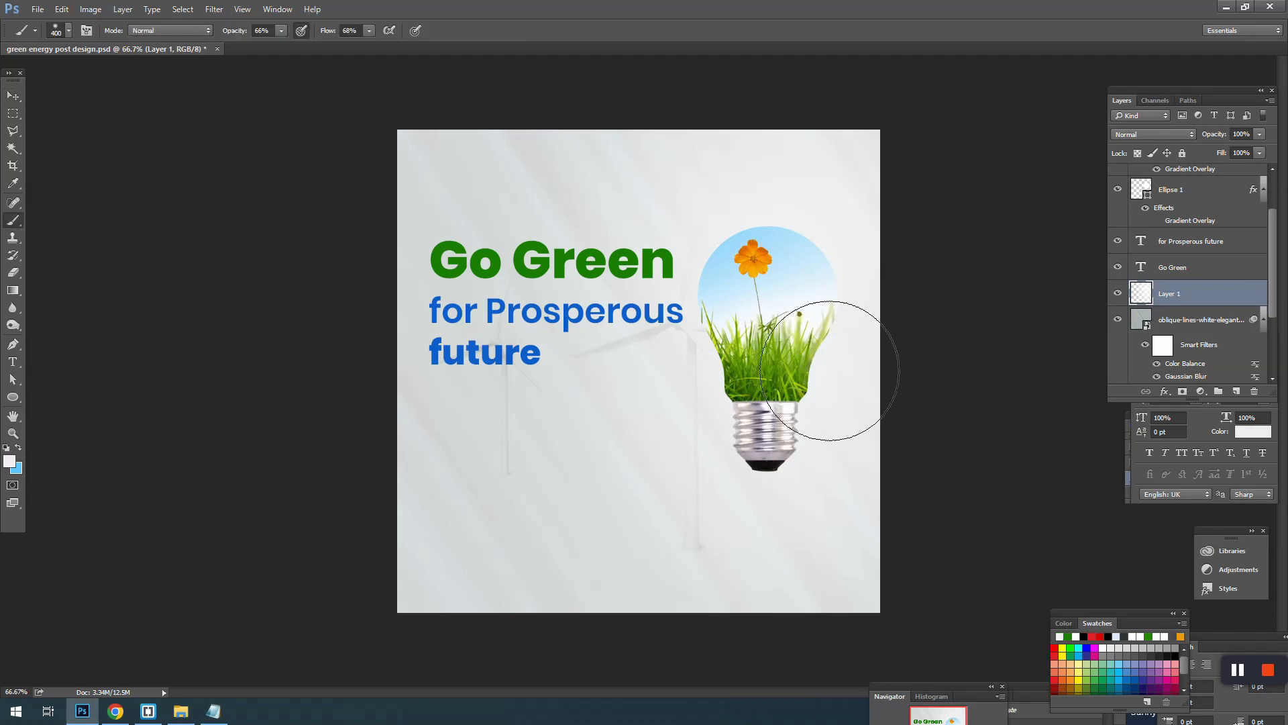
key("bracketright")
key("bracketright")
key("bracketright")
key("bracketright")
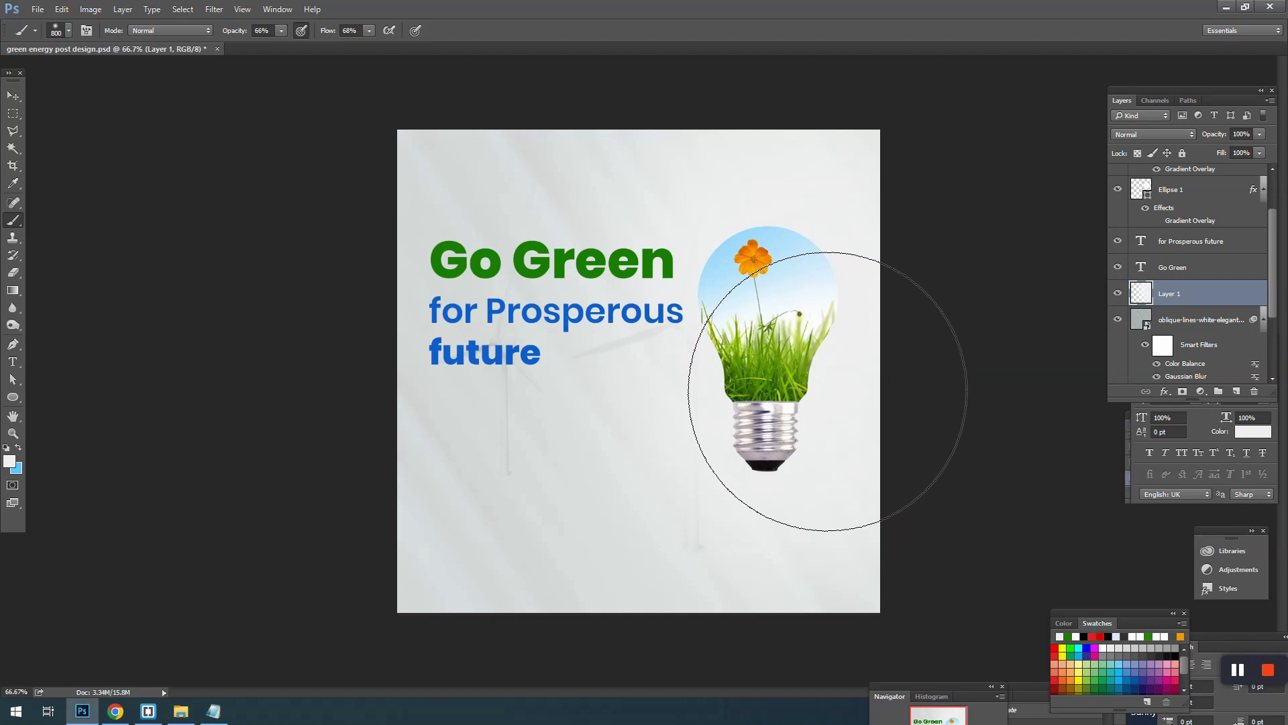
- Add a drop shadow effect to the bulb and grass image layer
key("v")
left_click(762, 315)
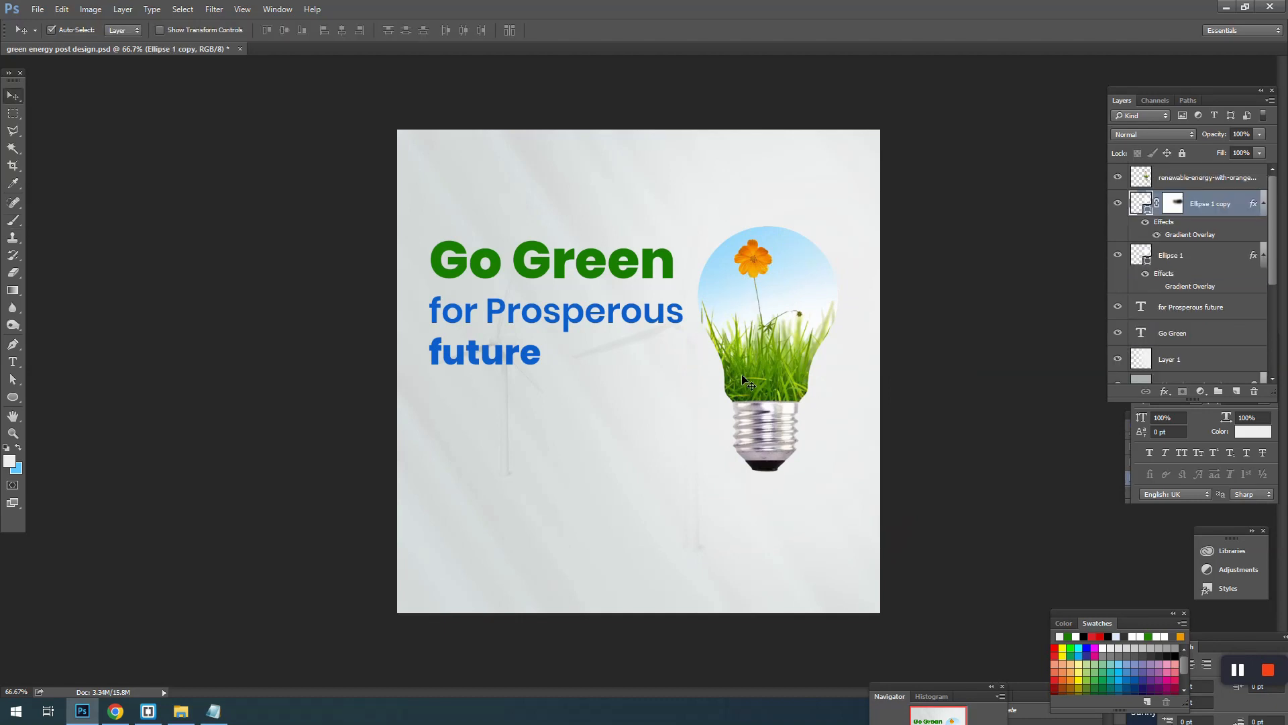
left_click(751, 387)
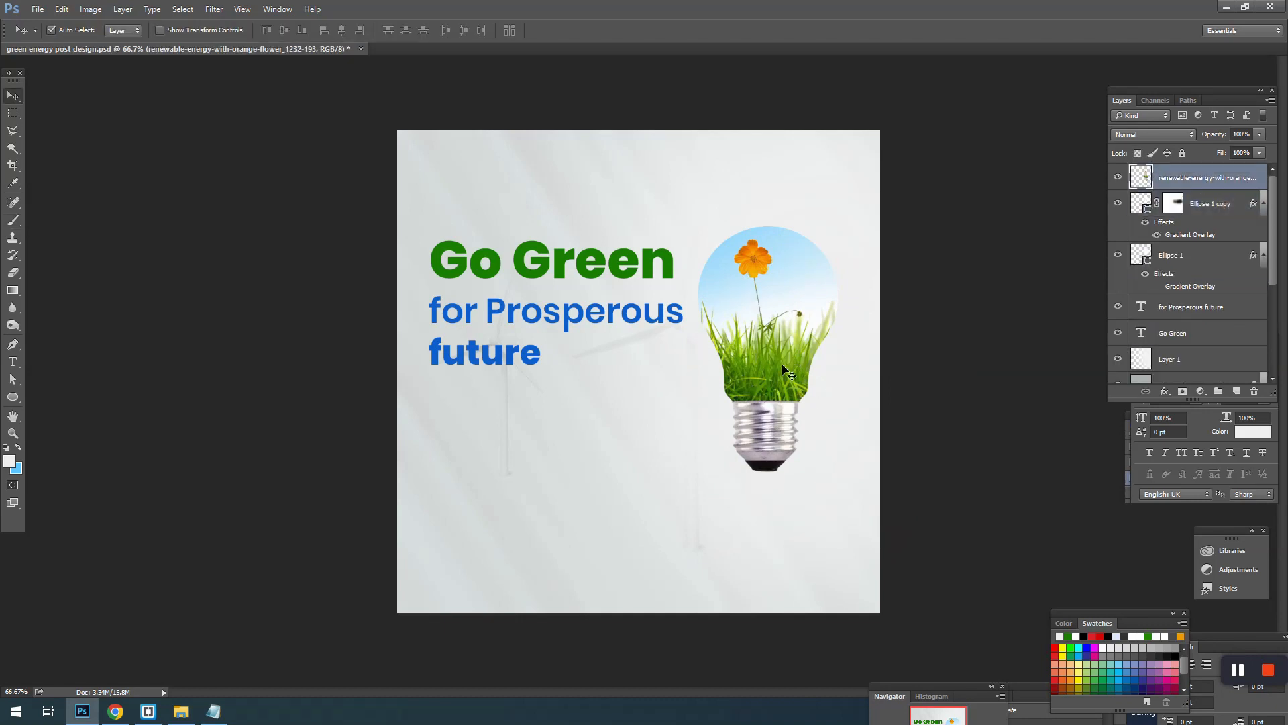
left_click(13, 113)
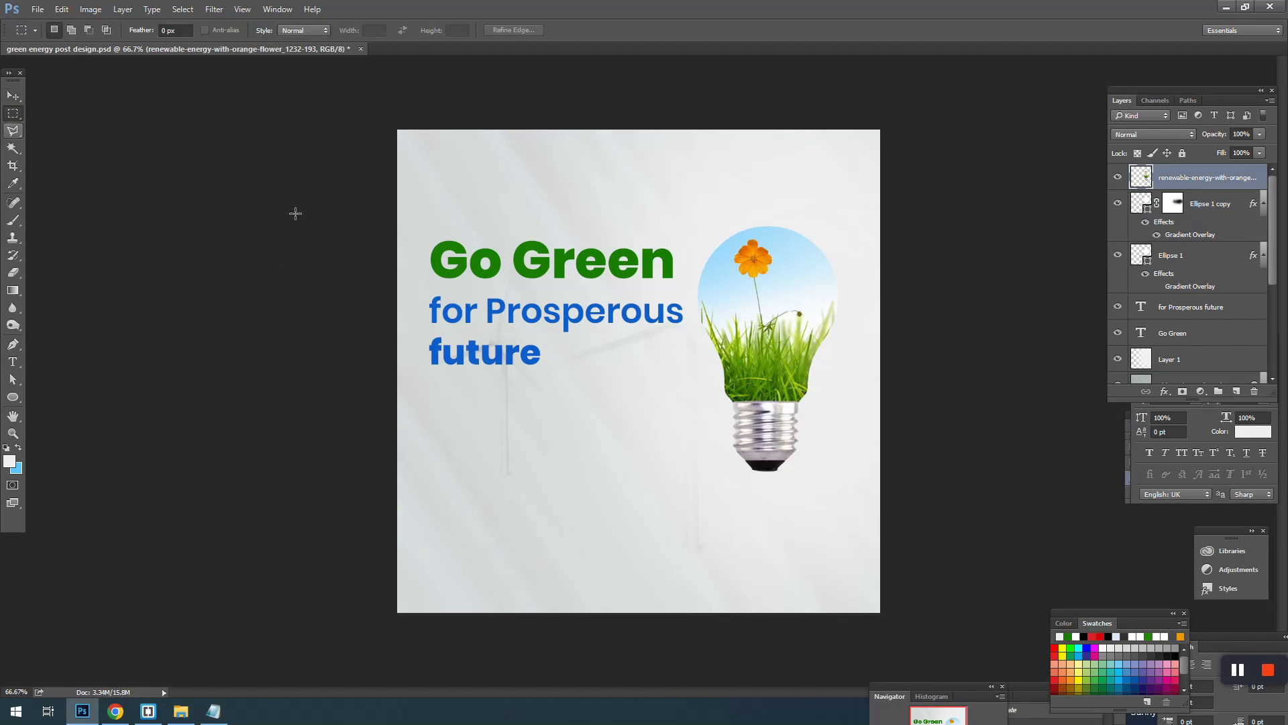
right_click(500, 269)
left_click(536, 277)
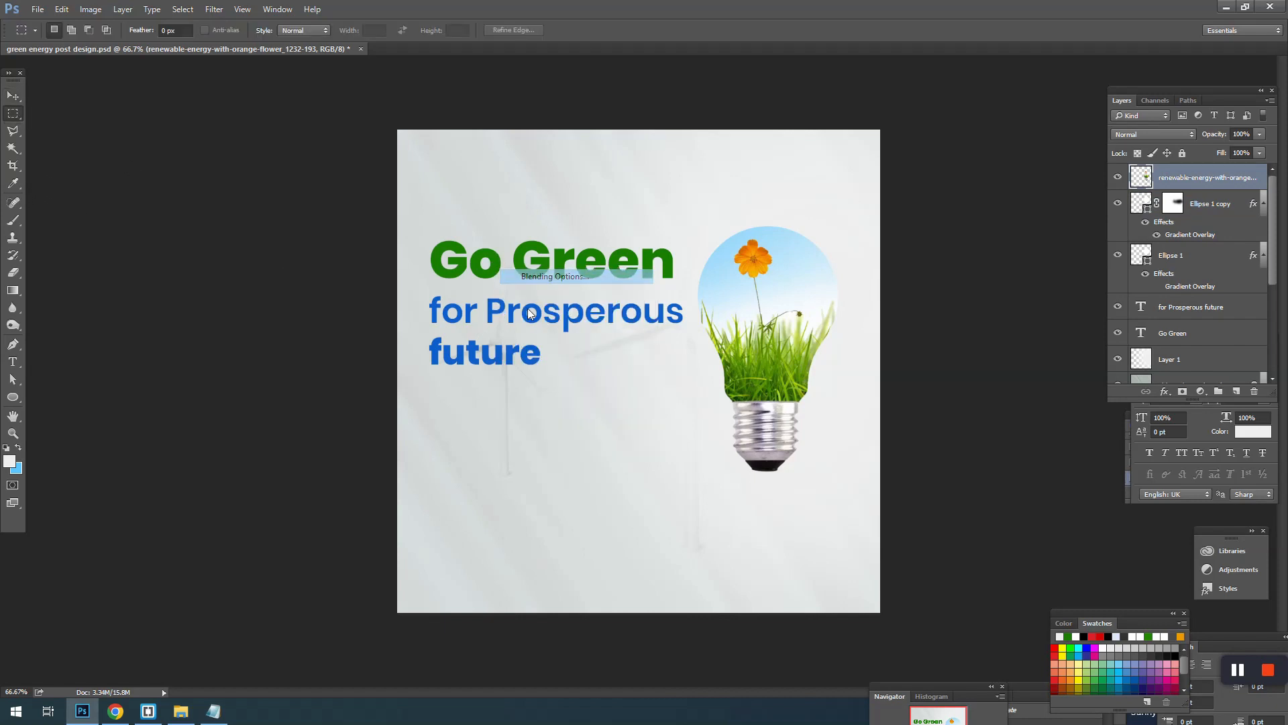
left_click_drag(757, 64, 977, 40)
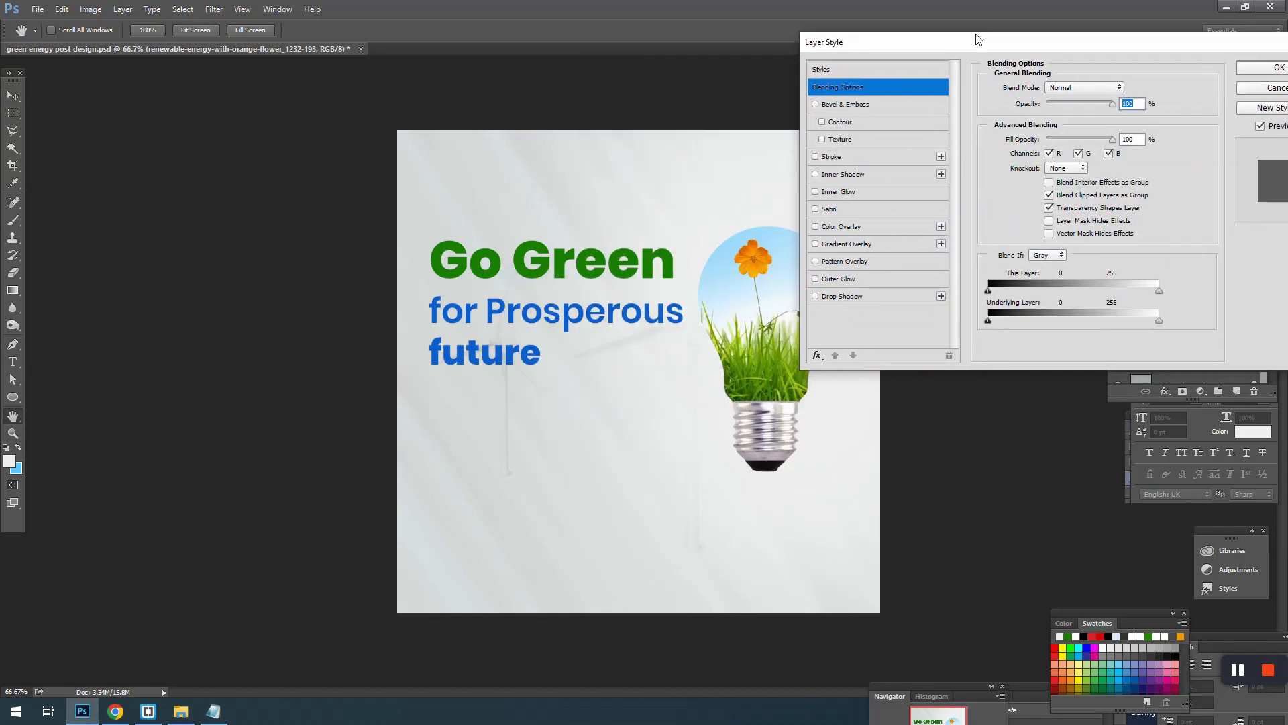
left_click(841, 297)
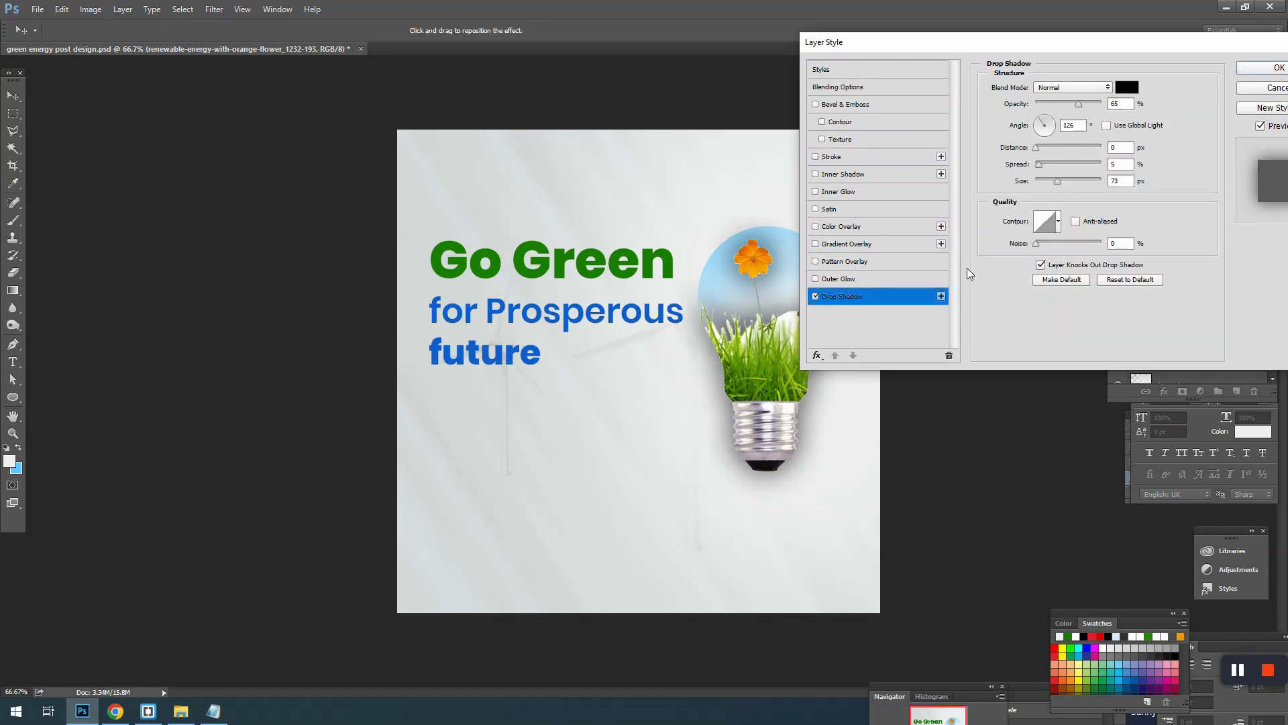
- Set the bulb's drop shadow to 19% opacity, 17 px distance and 62 px size, and apply it
mouse_move(1051, 178)
left_mouse_down()
mouse_move(1040, 182)
mouse_move(1055, 185)
left_mouse_up()
left_click_drag(1078, 103, 1060, 98)
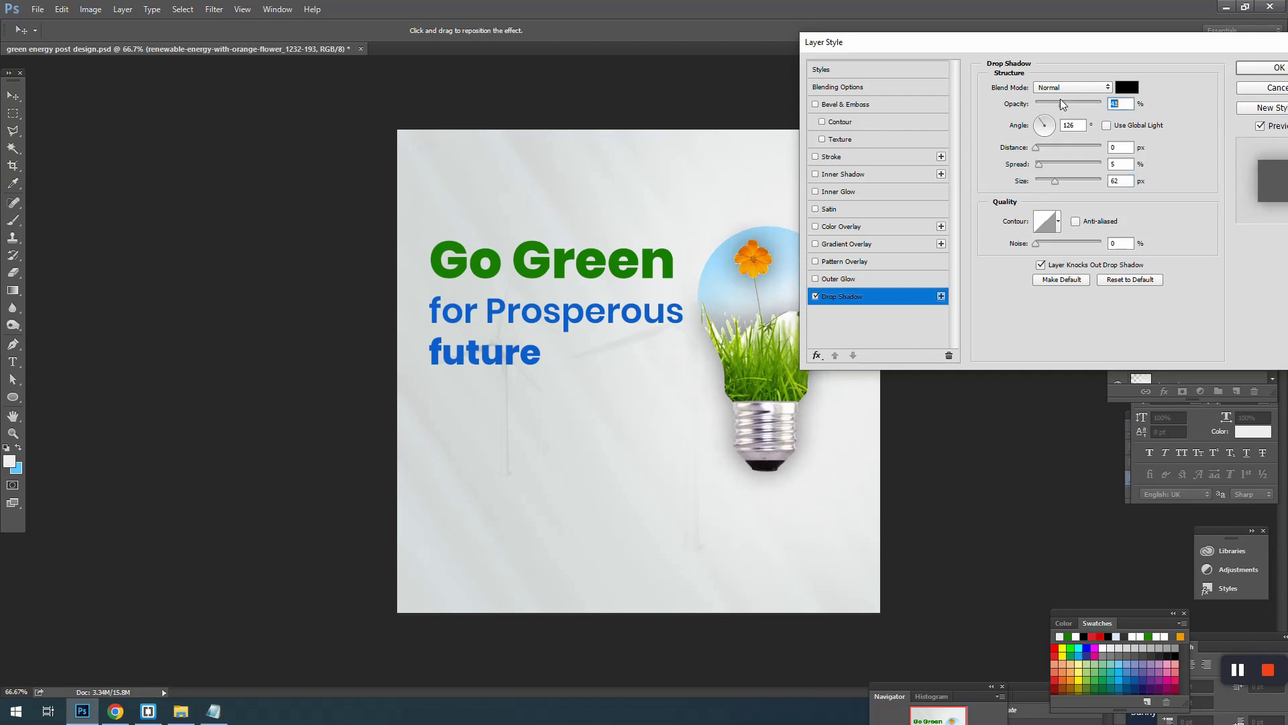
left_click_drag(1045, 44, 1113, 18)
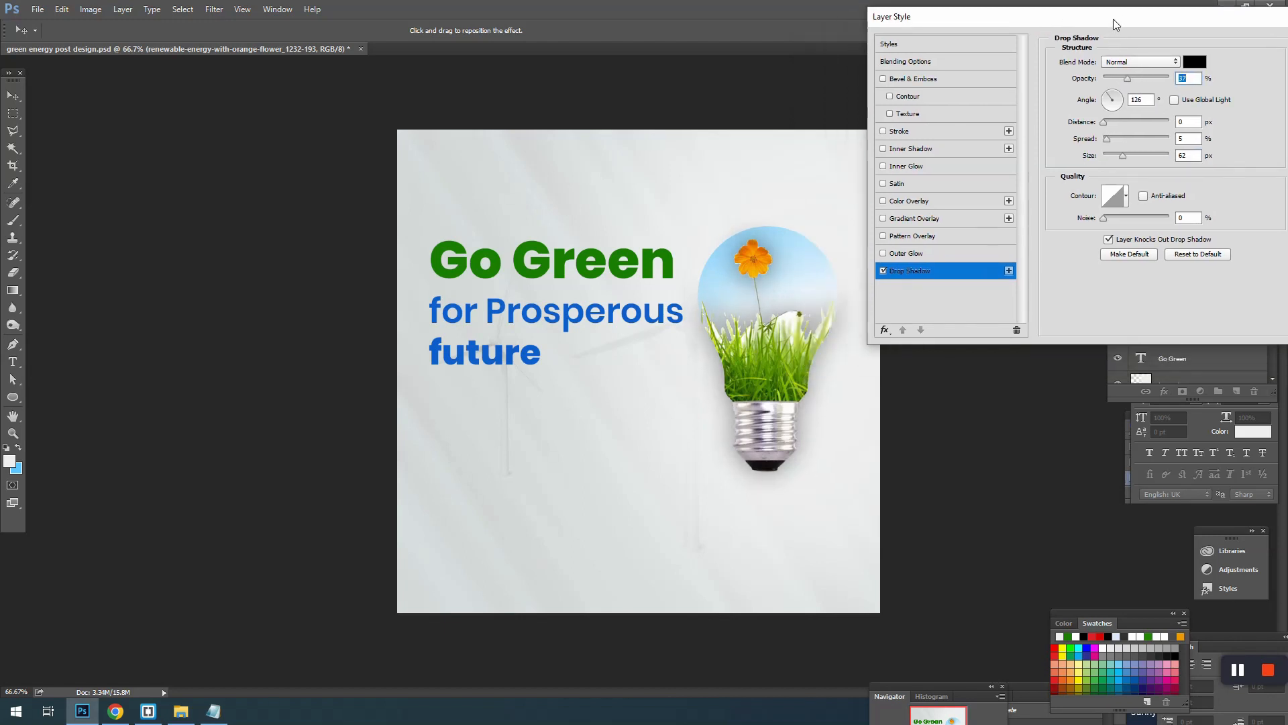
left_click_drag(1108, 123, 1117, 126)
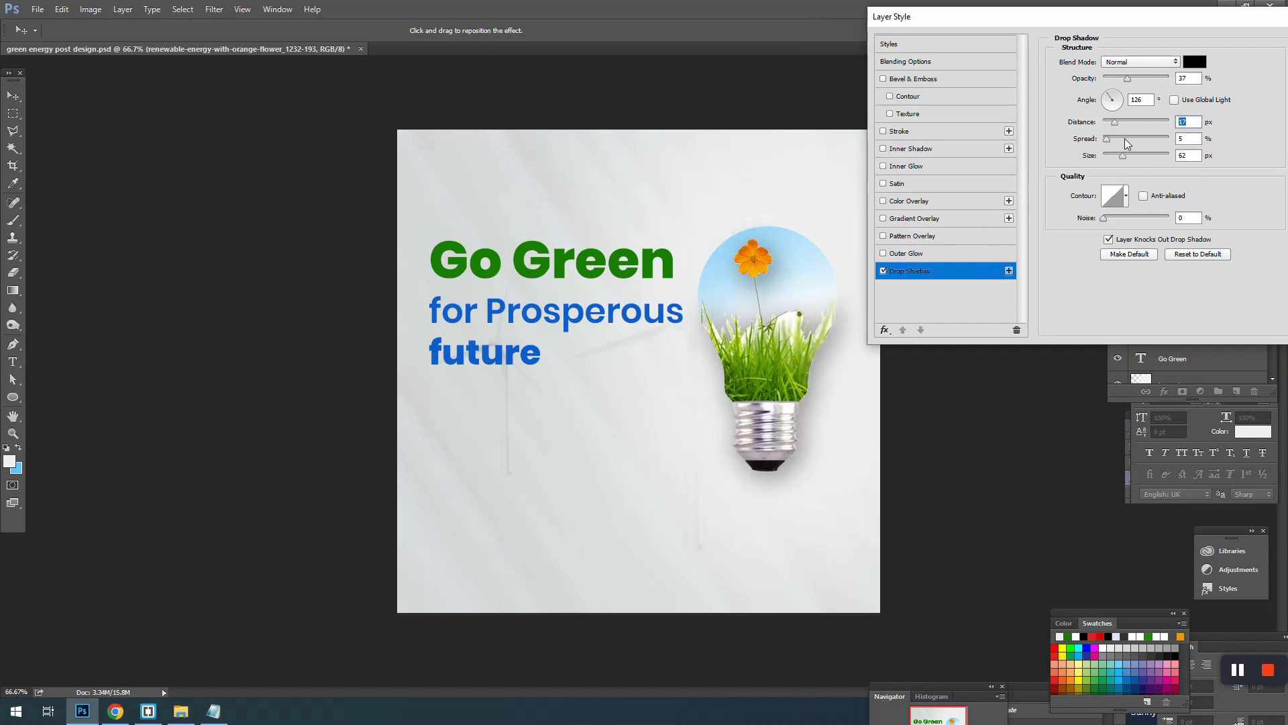
left_click_drag(1118, 80, 1122, 82)
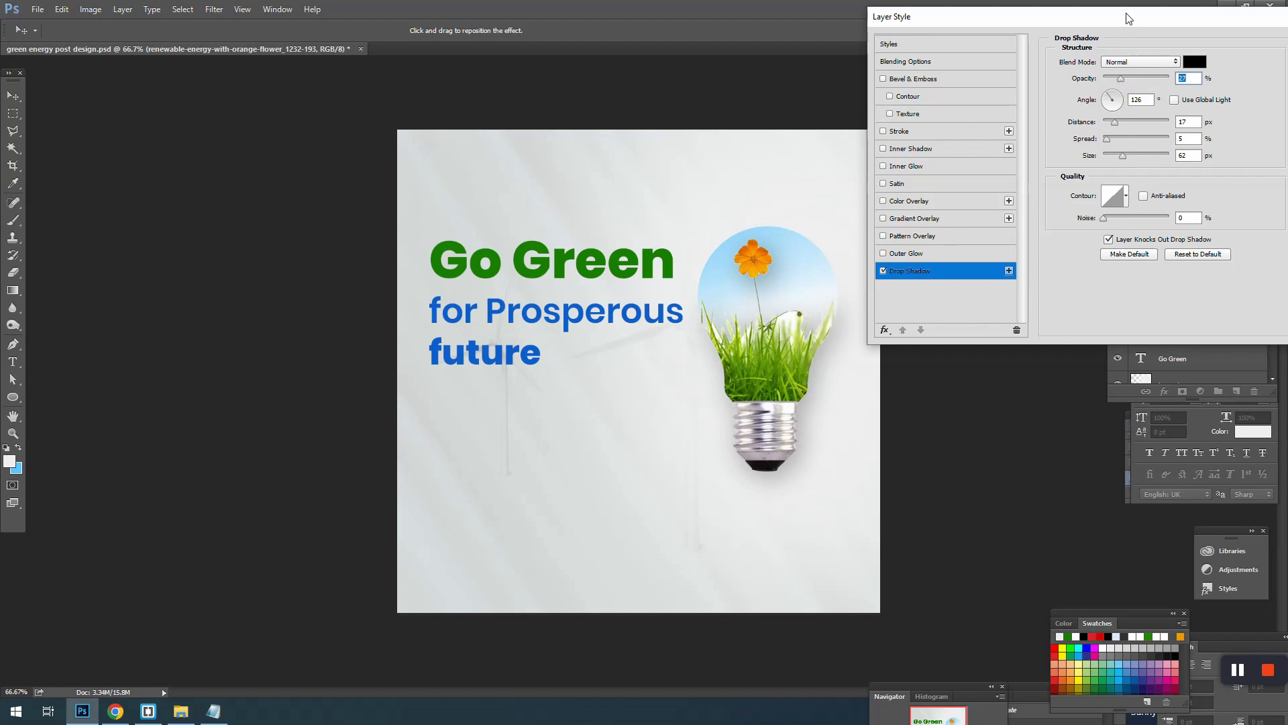
left_click_drag(1121, 82, 1118, 83)
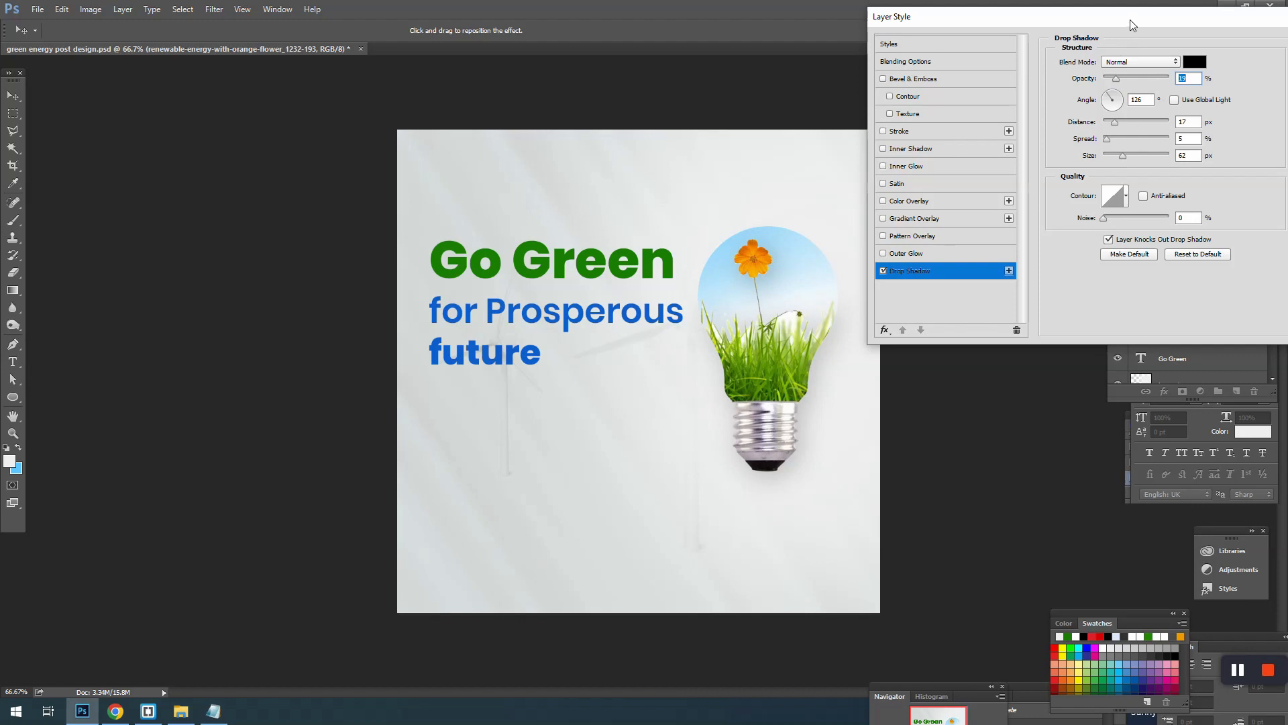
left_click_drag(1130, 19, 1008, 19)
left_click(1222, 51)
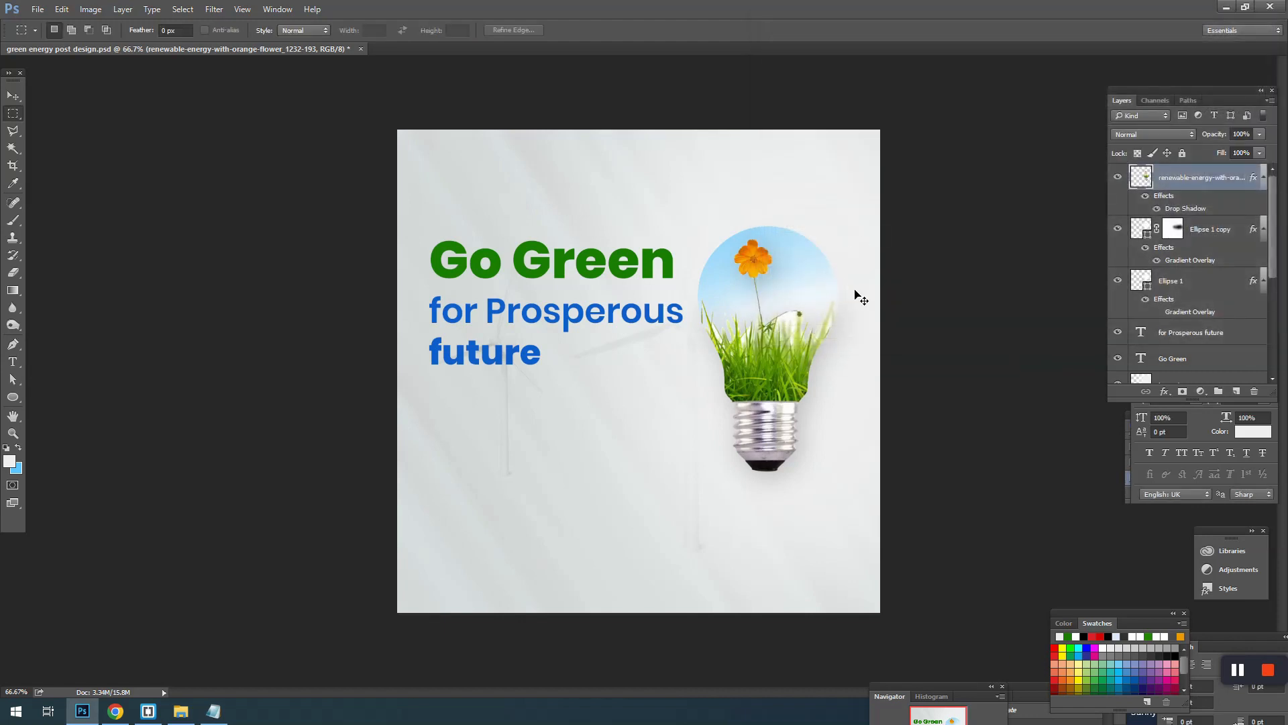
- Save the document and lock the bulb image layer
key("ctrl+s")
key("v")
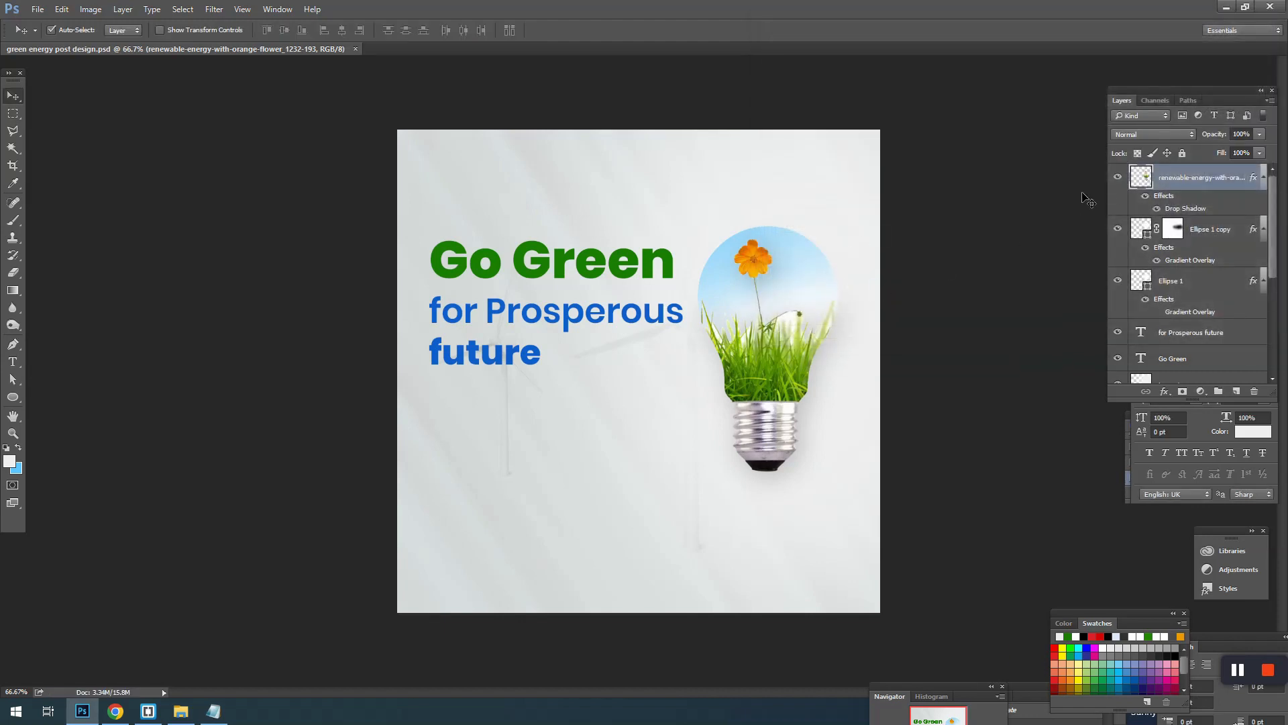
left_click(1182, 152)
left_click(649, 392)
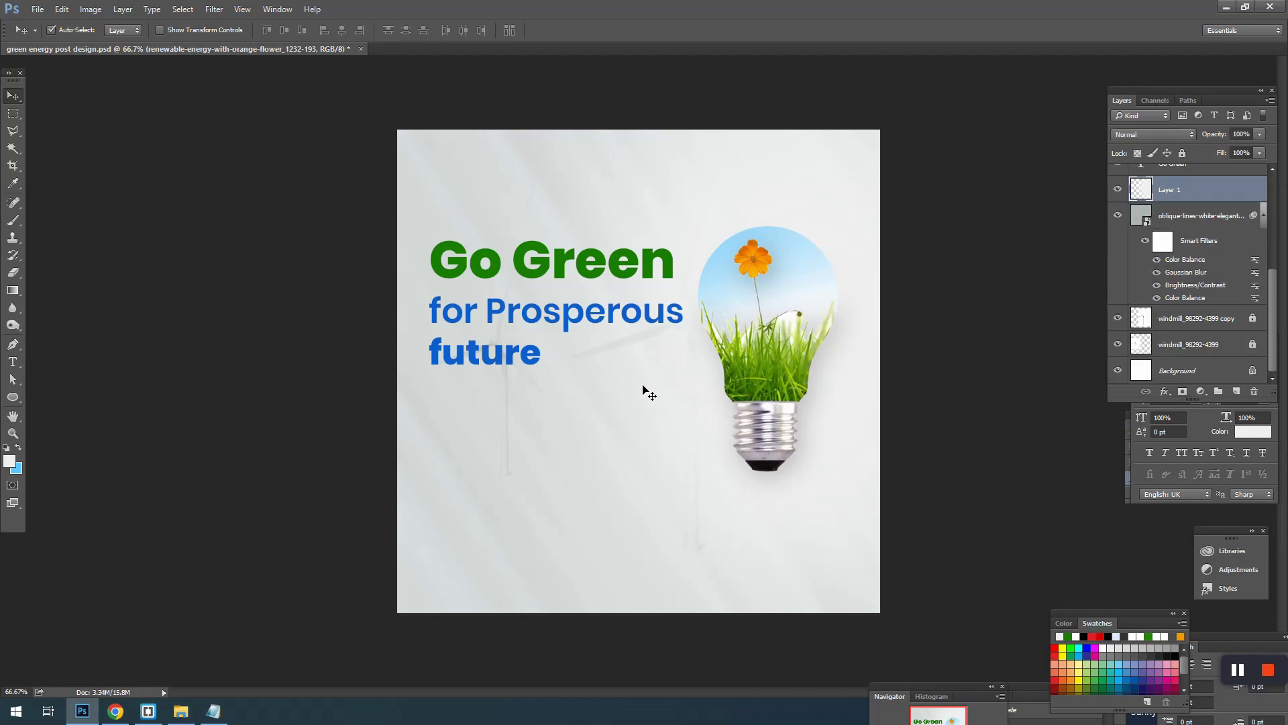
- Copy the placeholder text from "At vero eos" through "voluptatum" in the Notepad file and return to Photoshop
left_click(213, 710)
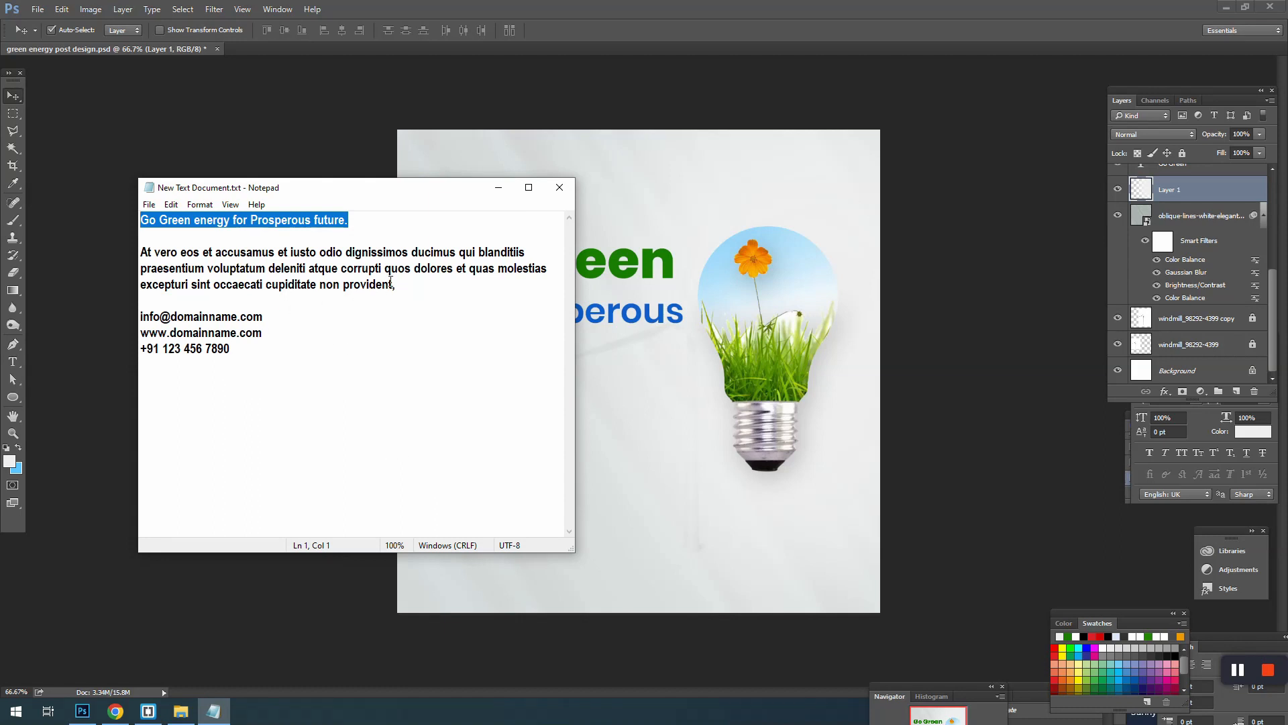
left_click_drag(262, 269, 152, 252)
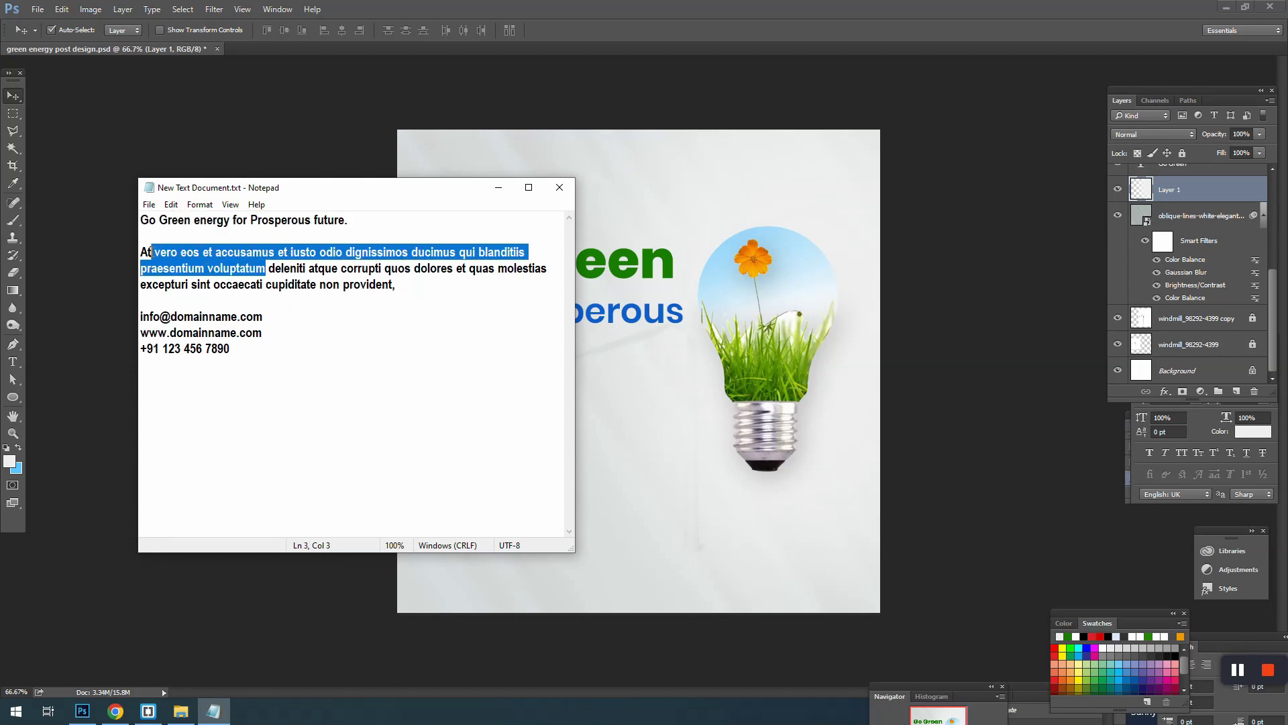
left_click(629, 221)
left_click(514, 404)
- Move the "Go Green" text slightly up and shift "for Prosperous future" up close beneath it
left_click(489, 341)
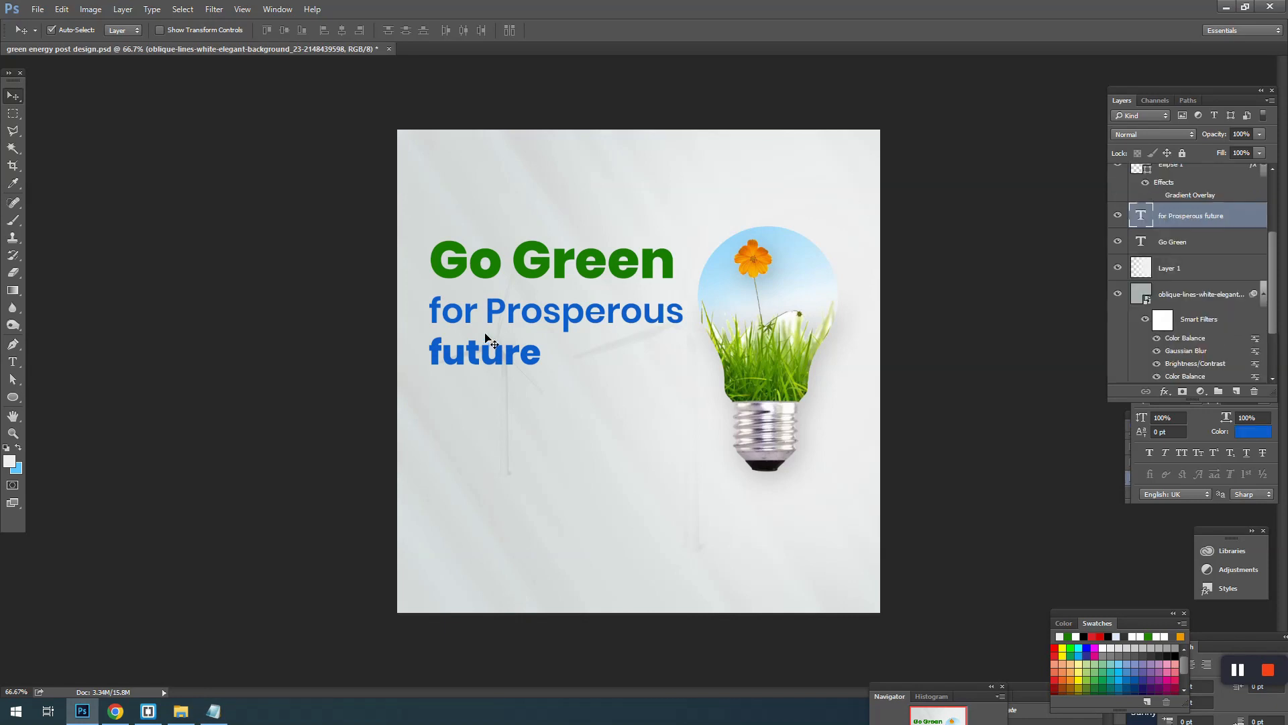
left_click(486, 265)
key("z")
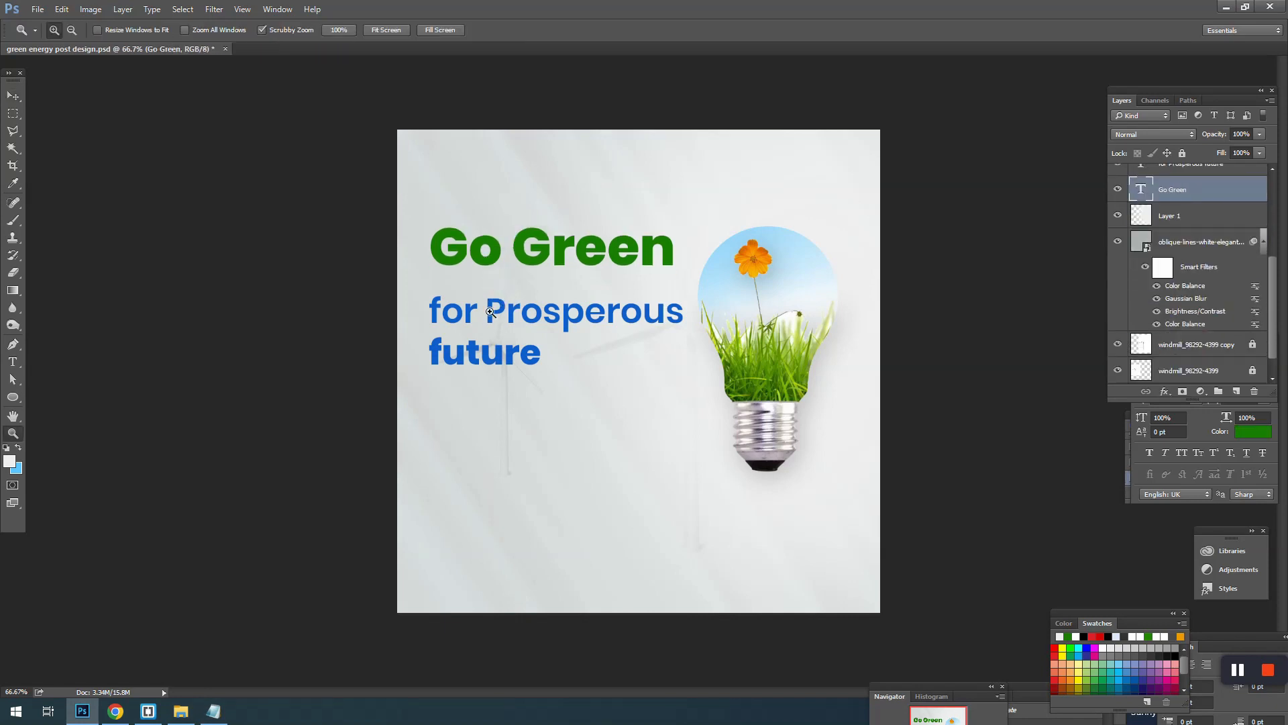
left_click(497, 309)
left_click_drag(674, 382, 653, 371)
key("v")
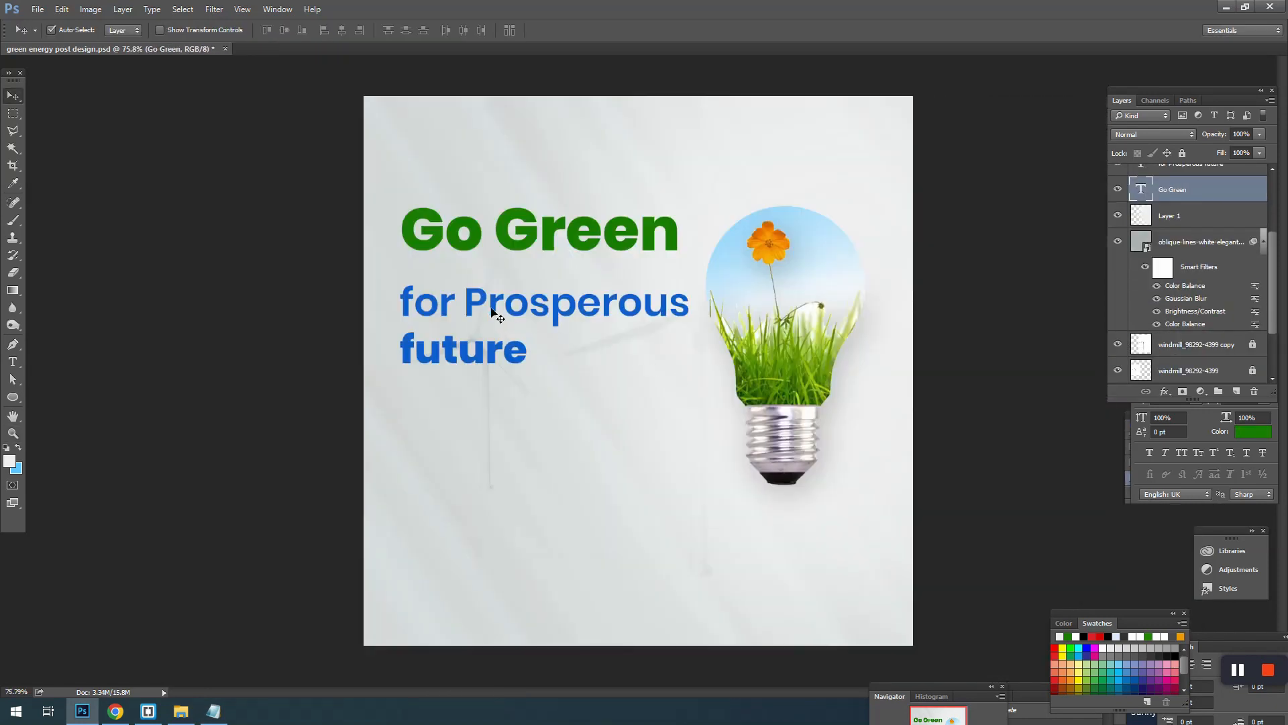
left_click(483, 345)
left_click_drag(486, 307, 483, 287)
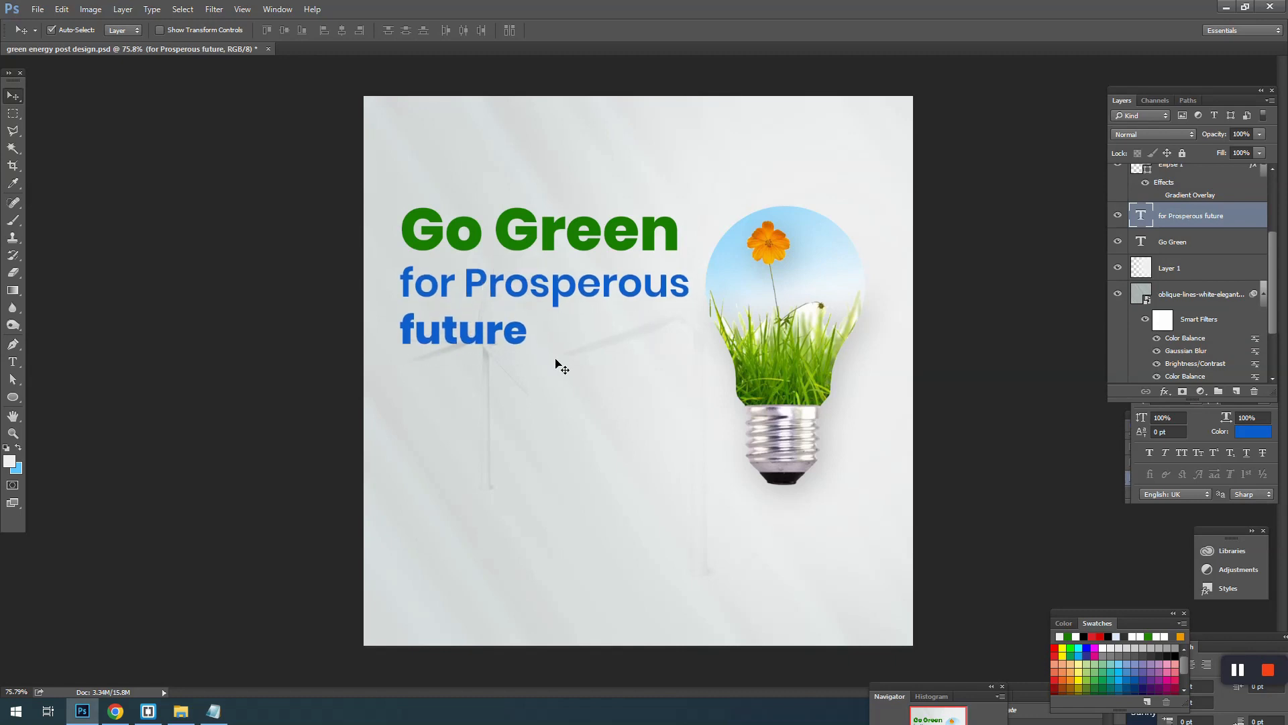
- Draw a paragraph text box below the slogan, about as wide as the slogan, and paste the copied placeholder text
left_click(557, 365)
key("t")
left_click_drag(402, 369, 688, 479)
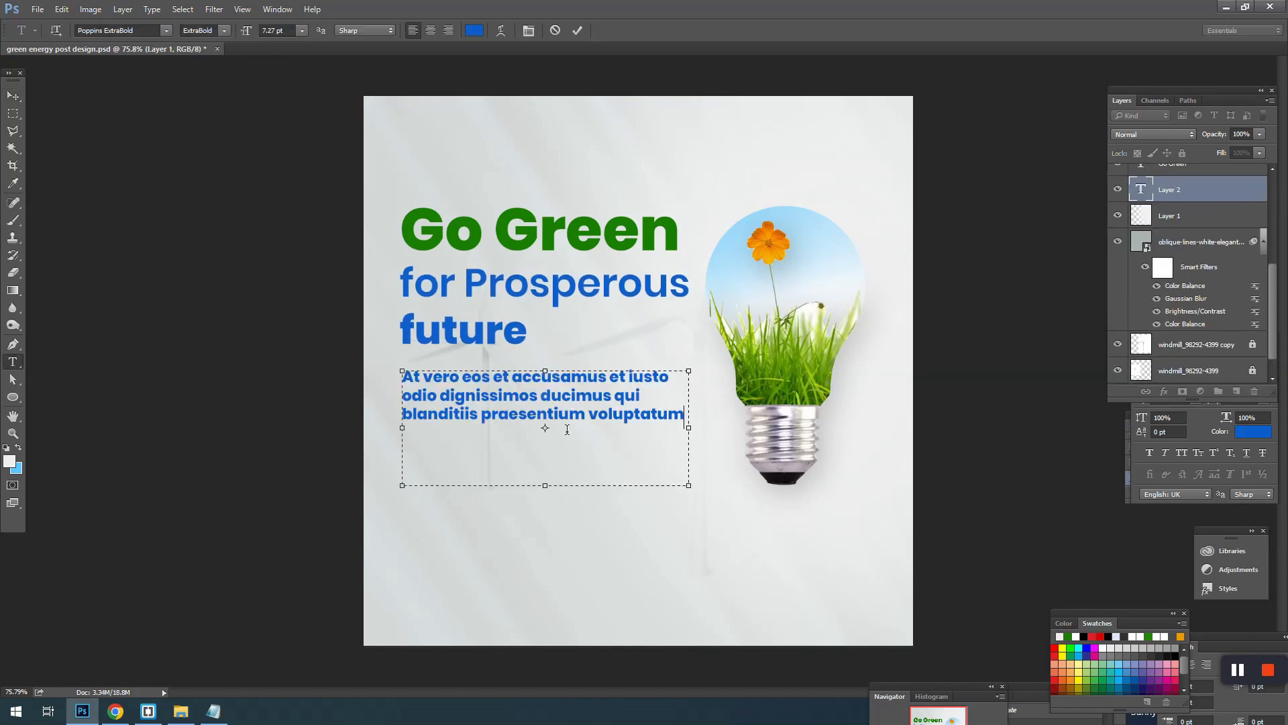
- Recolor the pasted paragraph text to dark grey 515151
left_click(474, 30)
left_click(771, 515)
left_click(712, 550)
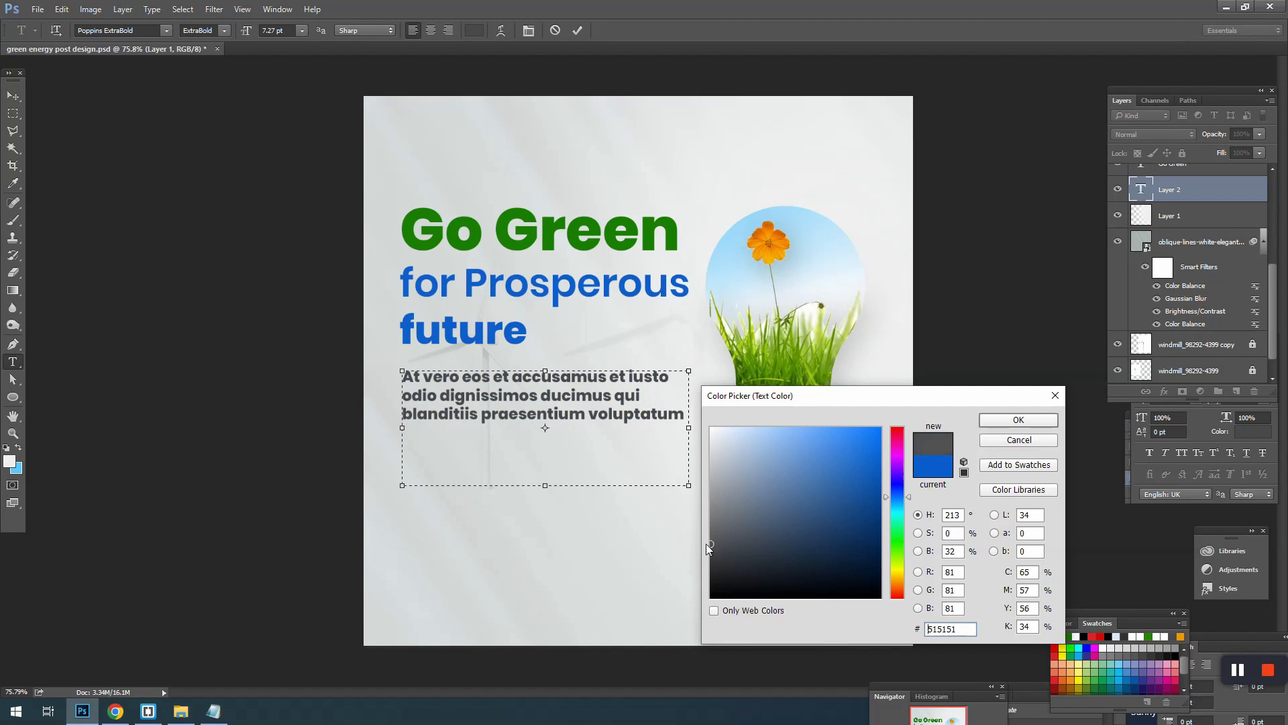
left_click(1000, 421)
- Set the paragraph to Poppins Regular at 6.27 pt, finish the text edit and save the document
left_click(225, 31)
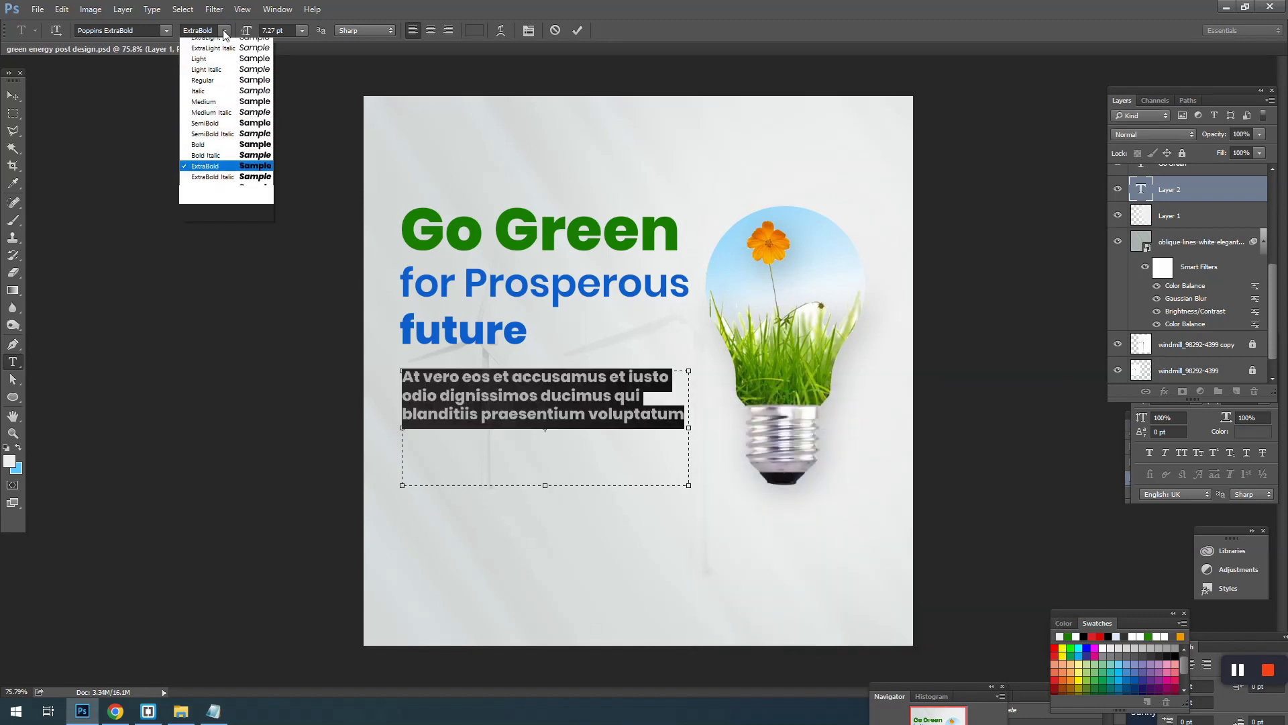
left_click(215, 113)
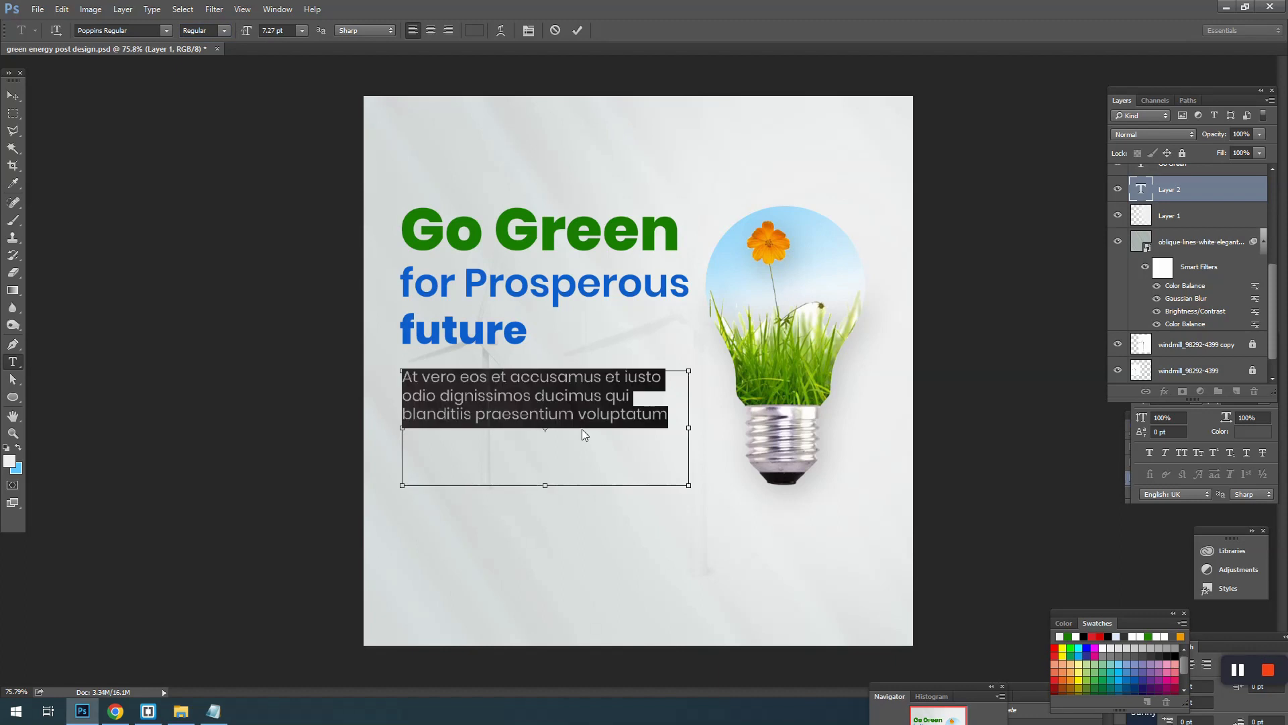
key("ctrl+shift+comma")
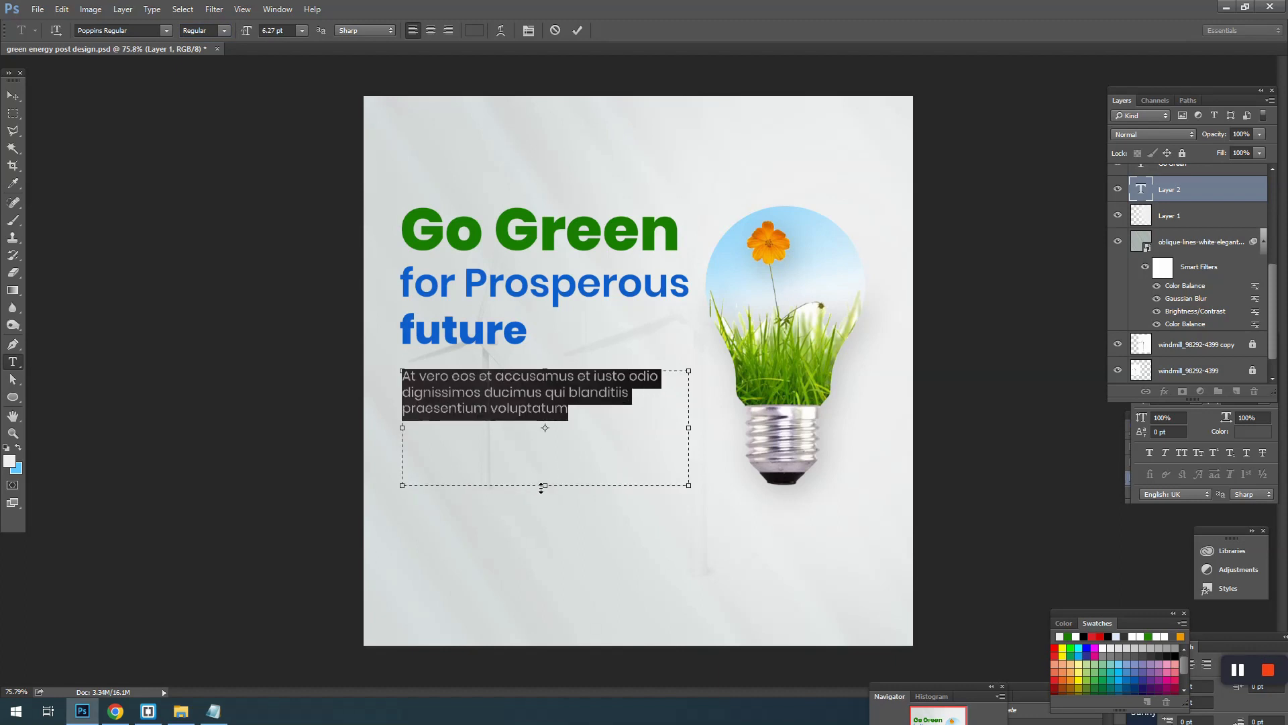
key("ctrl+Return")
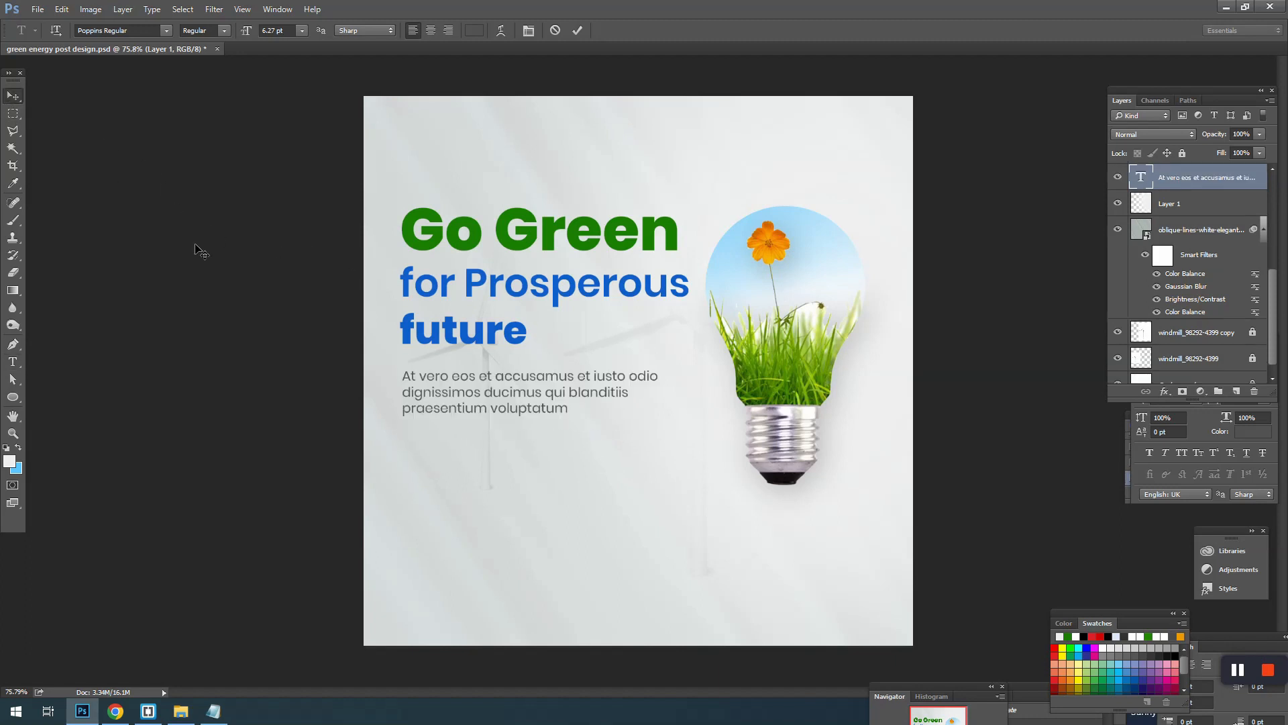
left_click(196, 245, "ctrl")
left_click(538, 409, "ctrl")
left_click(528, 488, "ctrl")
key("ctrl+s")
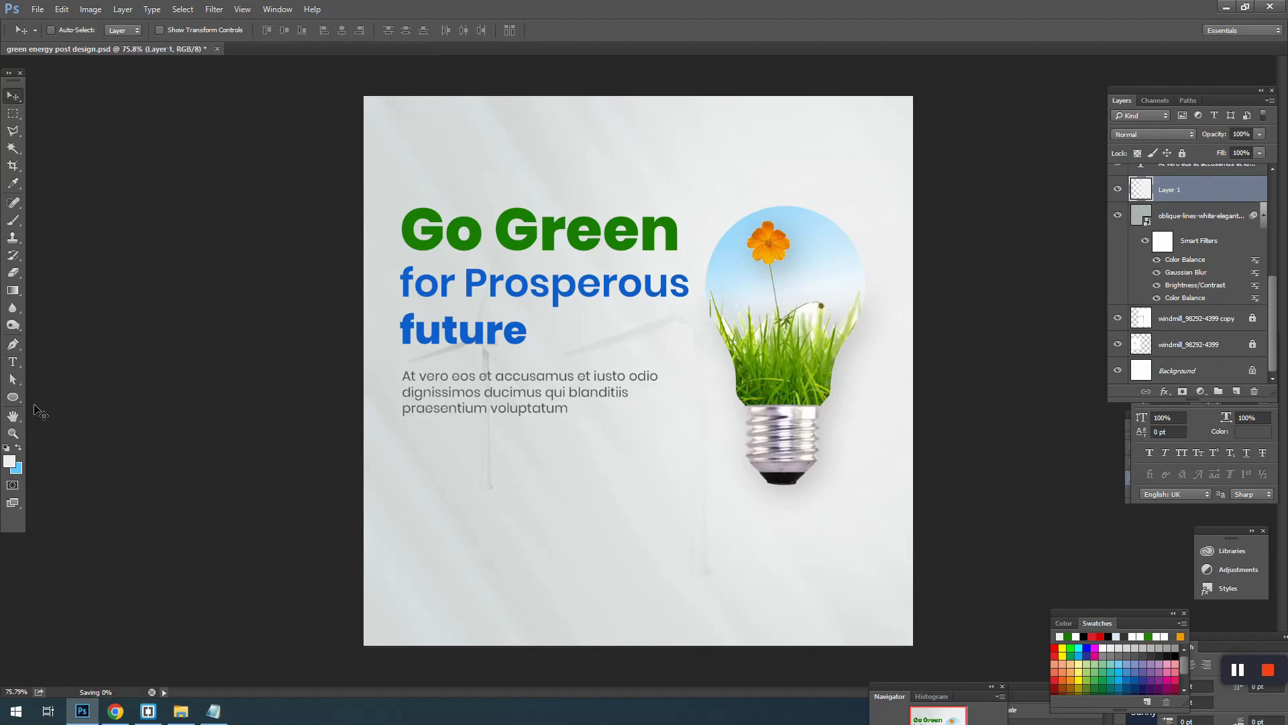
- Draw a rounded rectangle button of about 236 x 58 px with a 100 px corner radius below the paragraph
left_click(13, 397)
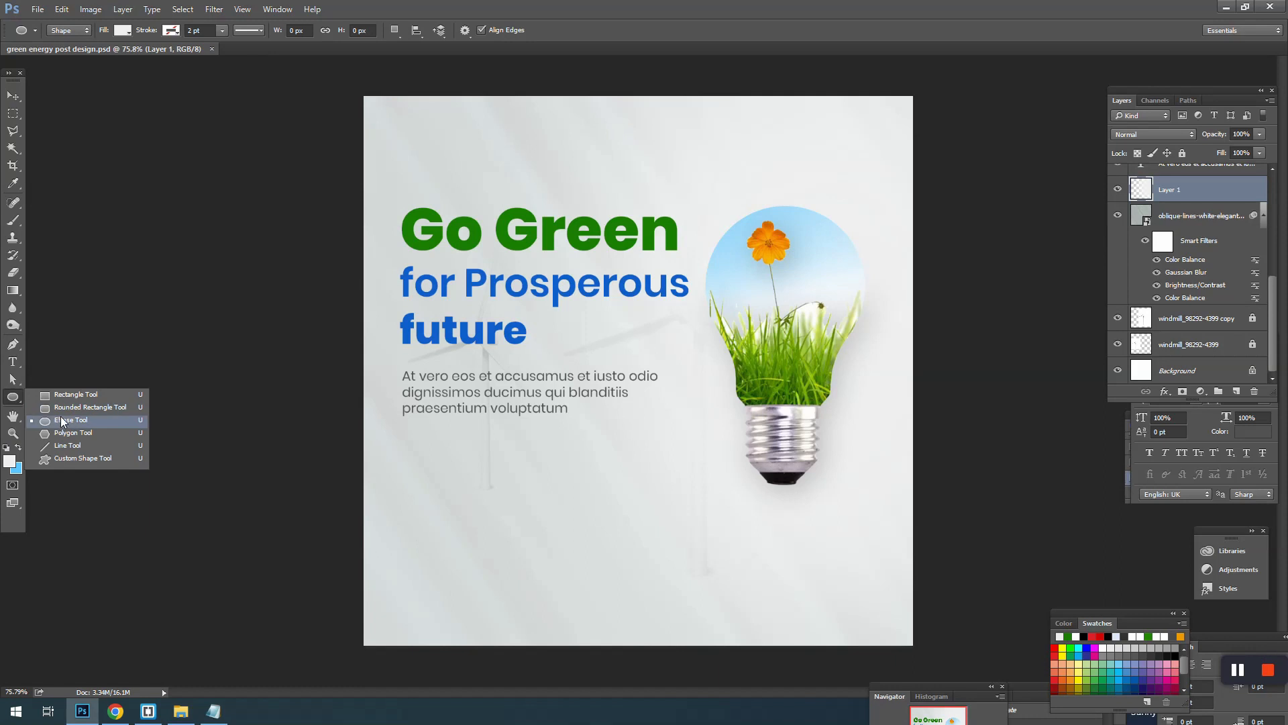
left_click(69, 409)
left_click_drag(406, 433, 525, 461)
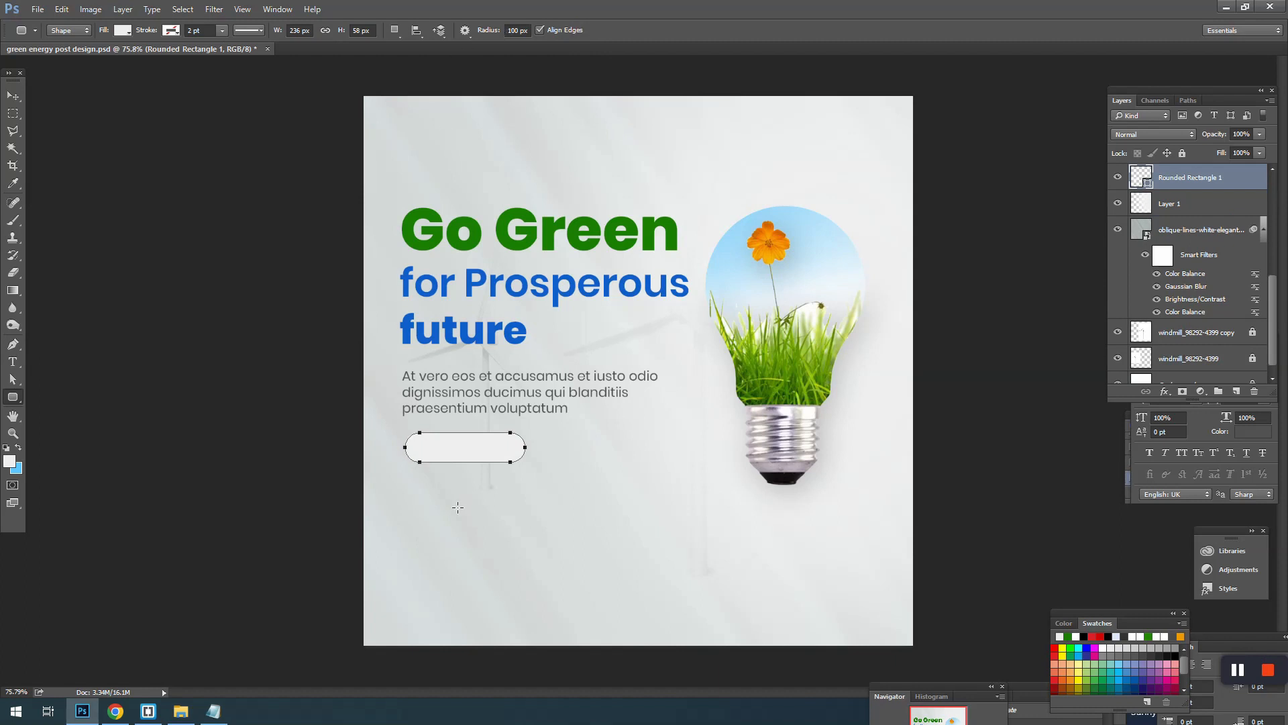
key("v")
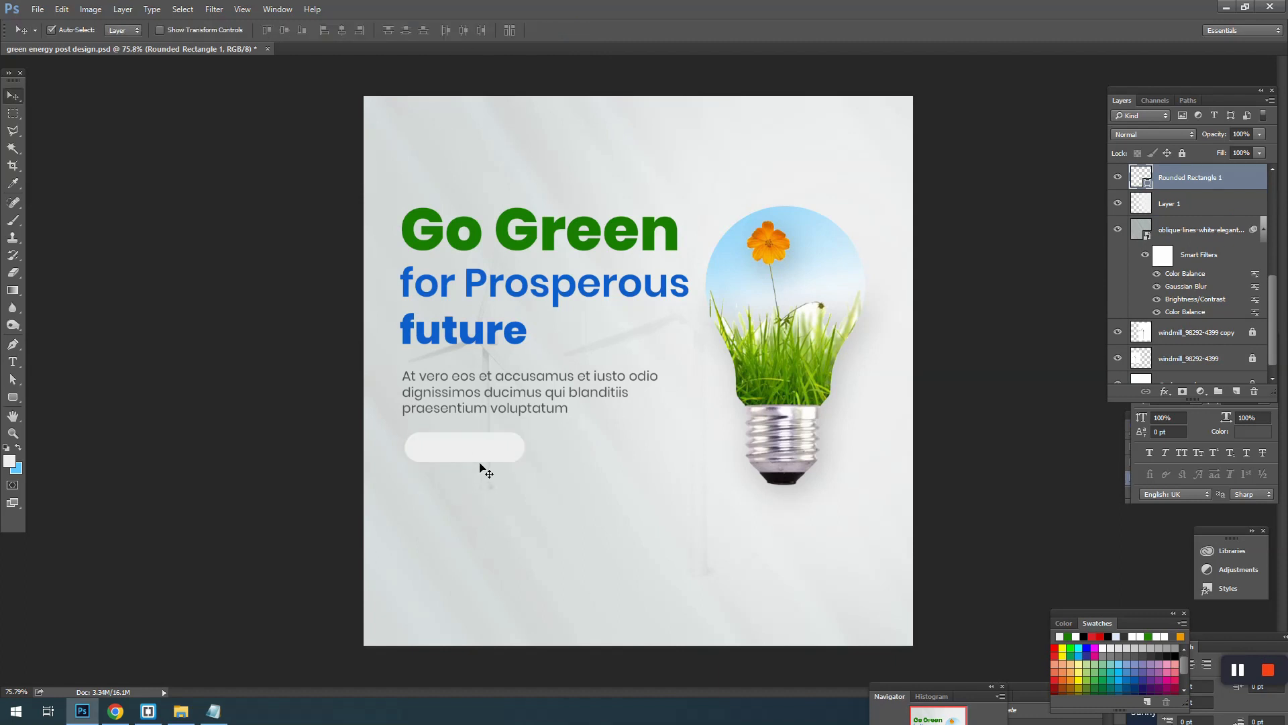
- Fill the rounded rectangle with green 138301 sampled from the "Go Green" text
double_click(1140, 177)
left_click(557, 231)
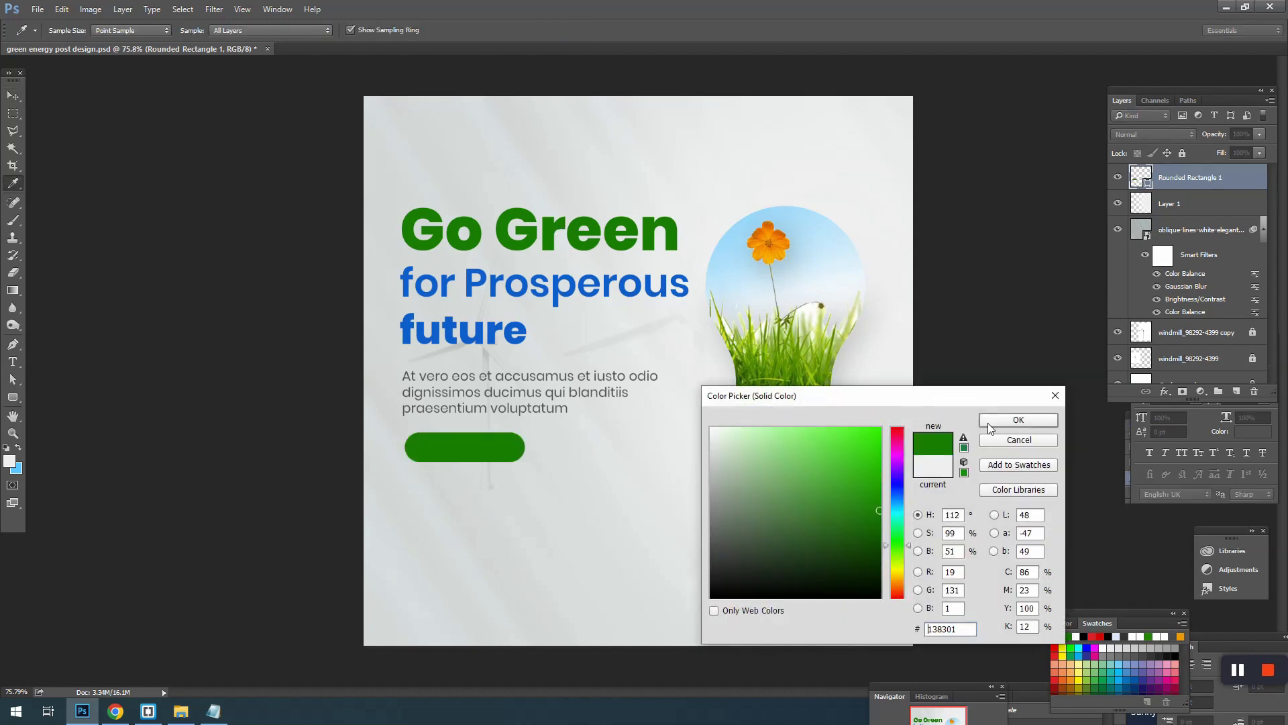
left_click(989, 421)
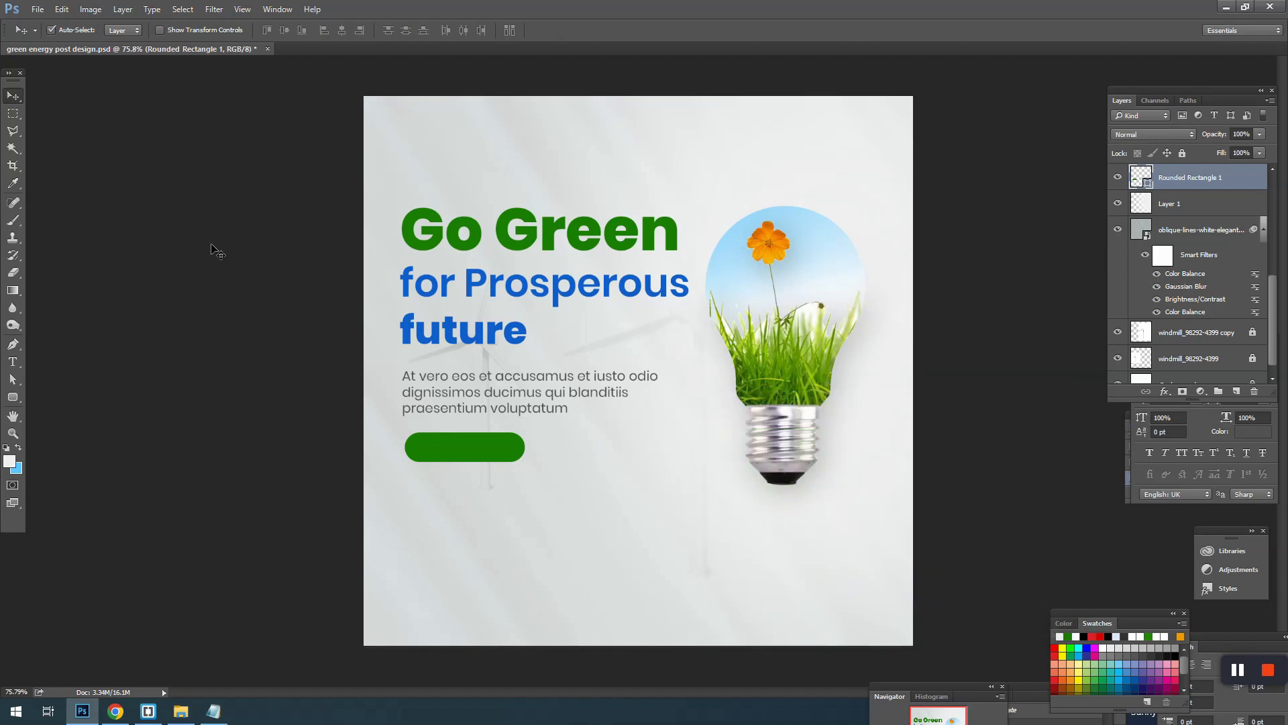
left_click(177, 177)
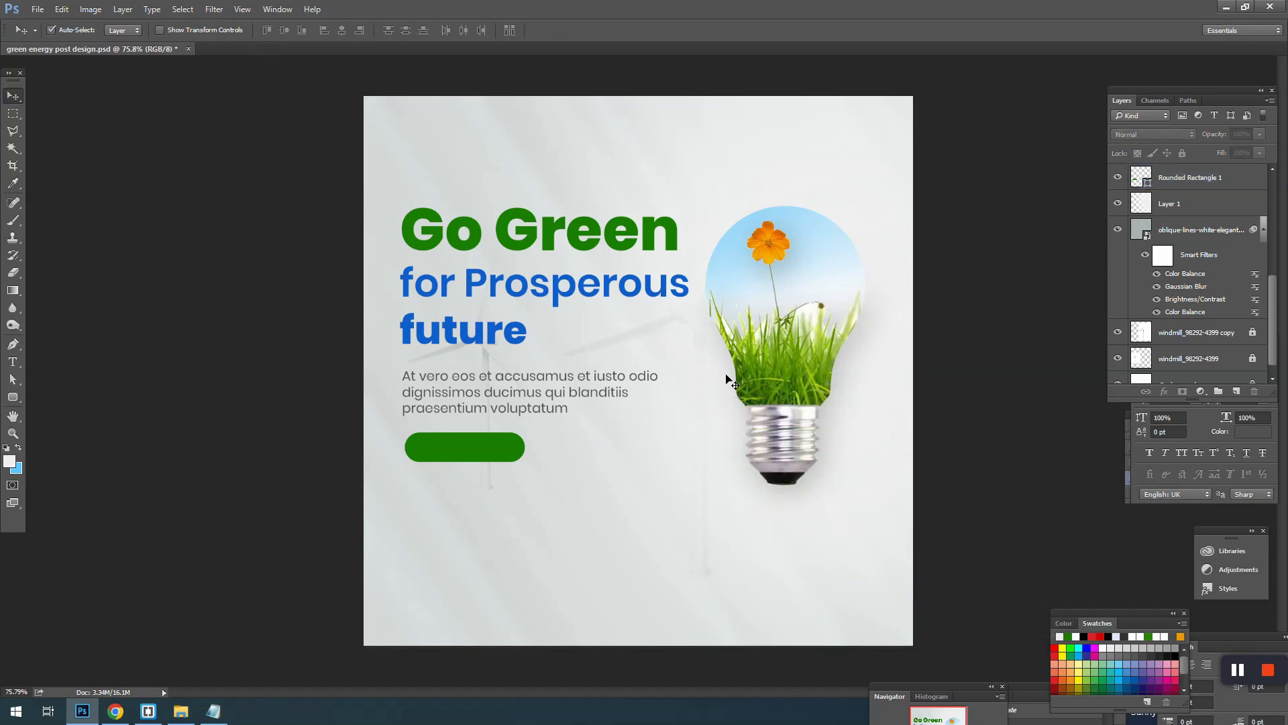
- Add the text "Join Now" in Poppins Regular at 6.27 pt in the empty area below the green button
left_click(551, 488)
left_click(495, 453)
left_click(470, 496)
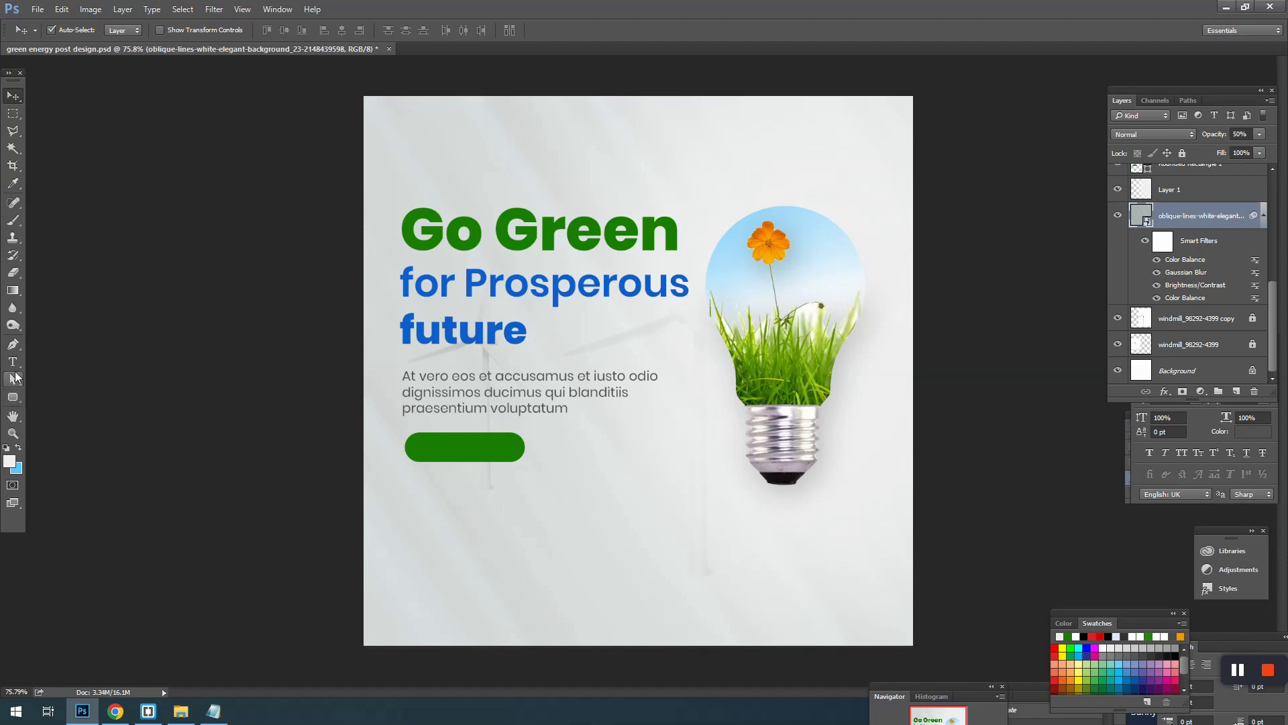
left_click(12, 362)
left_click(456, 526)
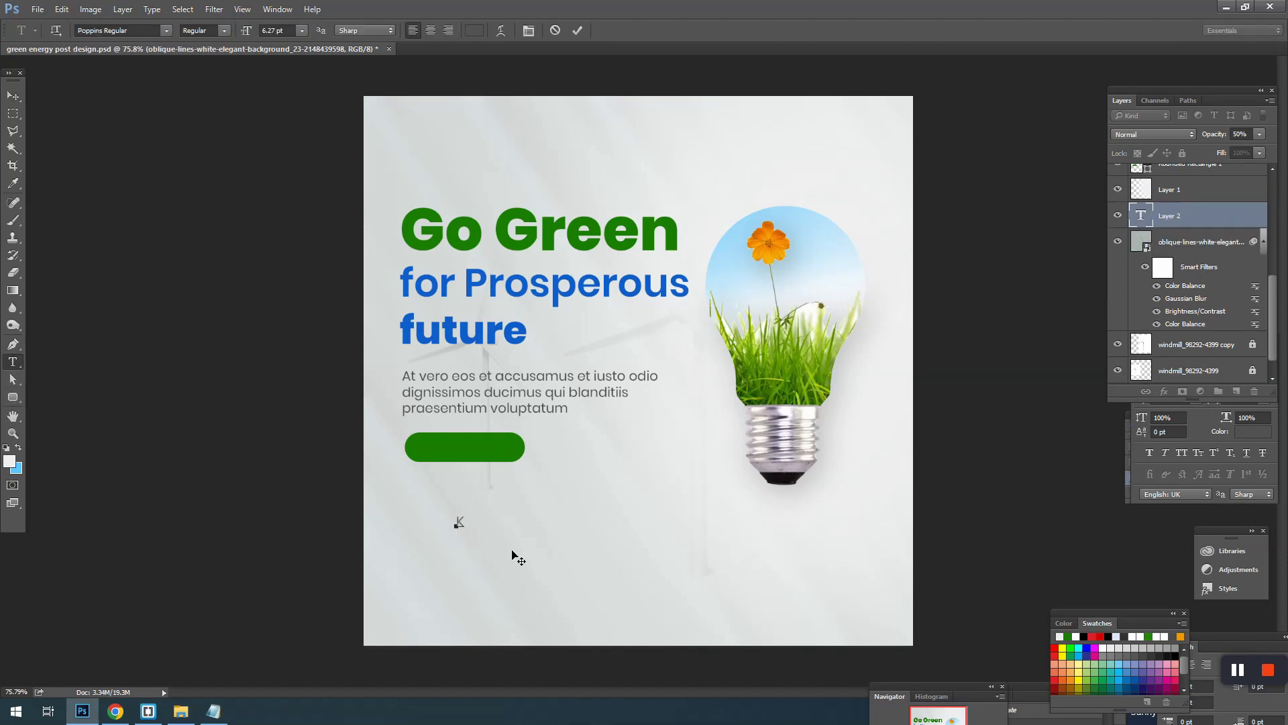
type("Join Now")
- Move the "Join Now" text onto the green button and bring its layer to the front of the layer stack
left_click(12, 96)
left_click_drag(497, 523, 476, 451)
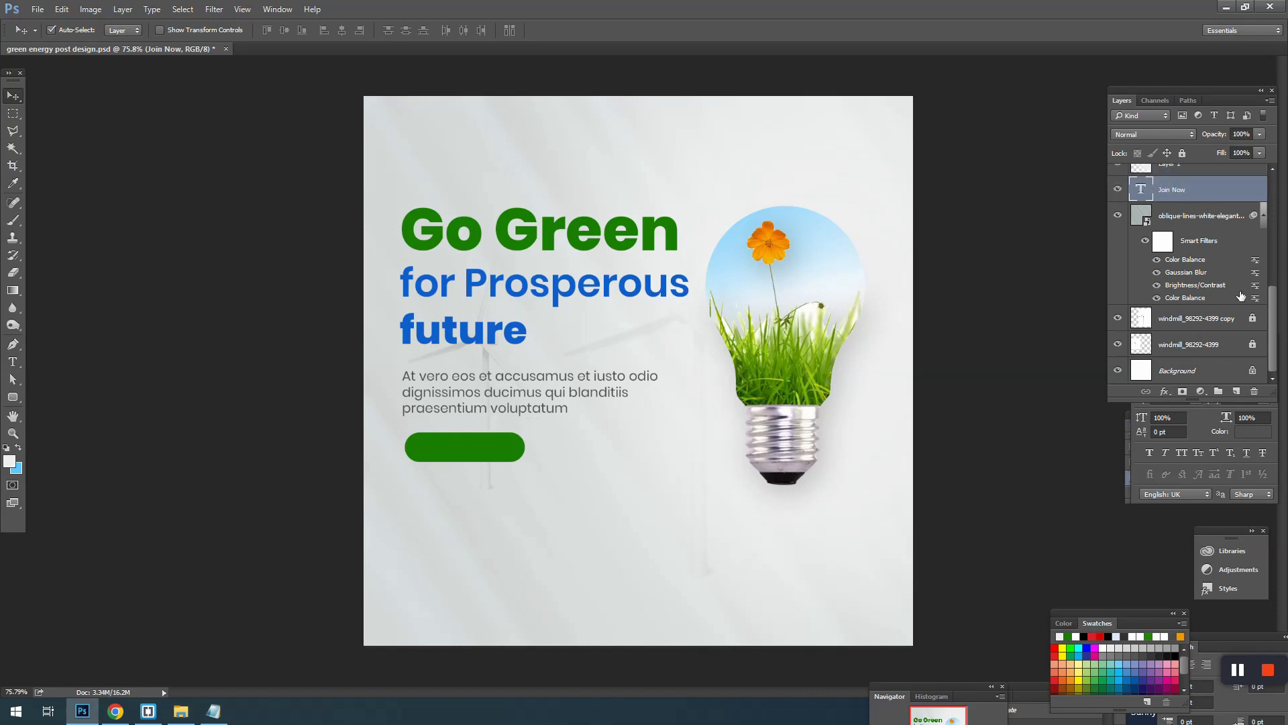
scroll(1240, 296, "up", 5)
left_click_drag(1207, 348, 1175, 173)
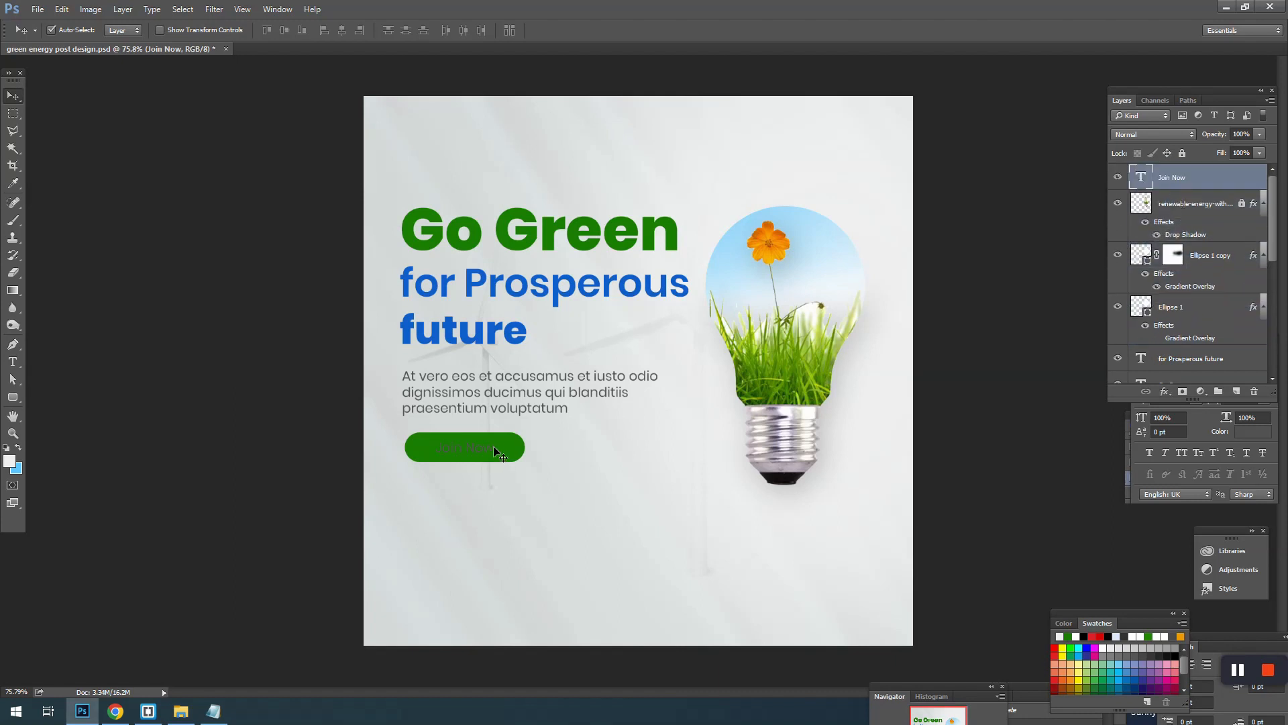
- Recolor the "Join Now" text to white ffffff and give it a bolder Poppins weight
double_click(1139, 181)
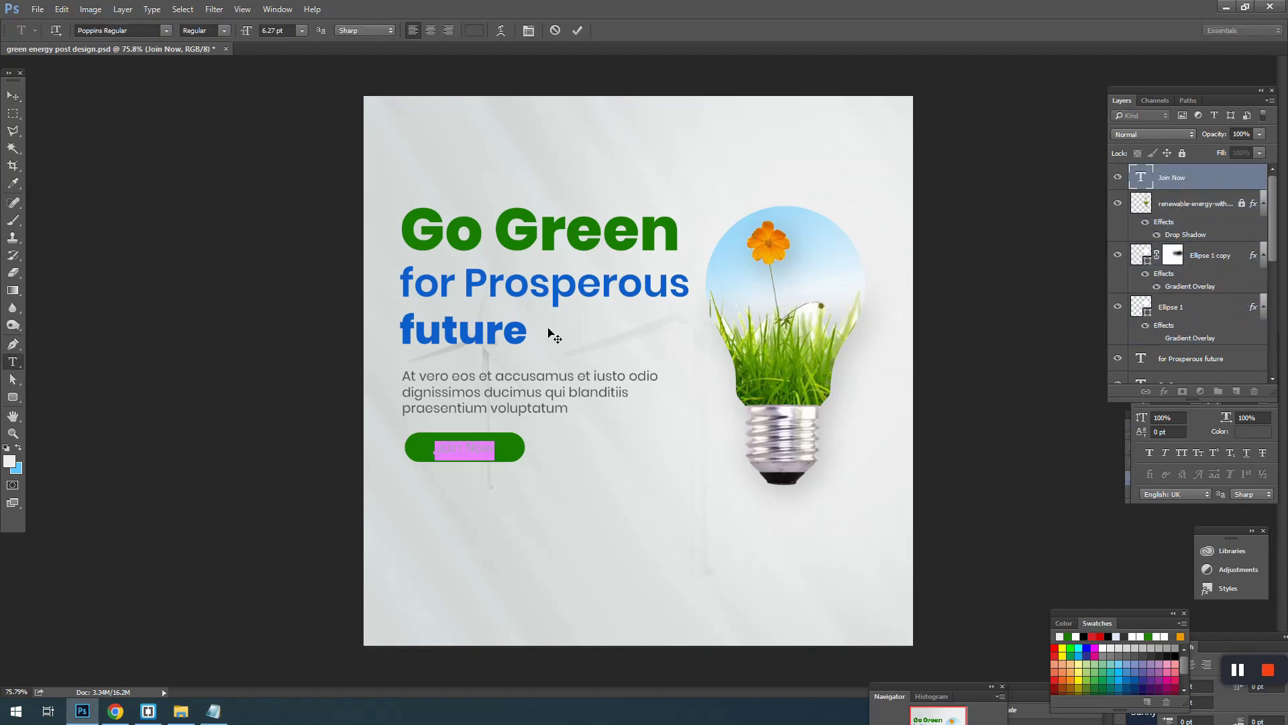
left_click(471, 31)
type("ffffff")
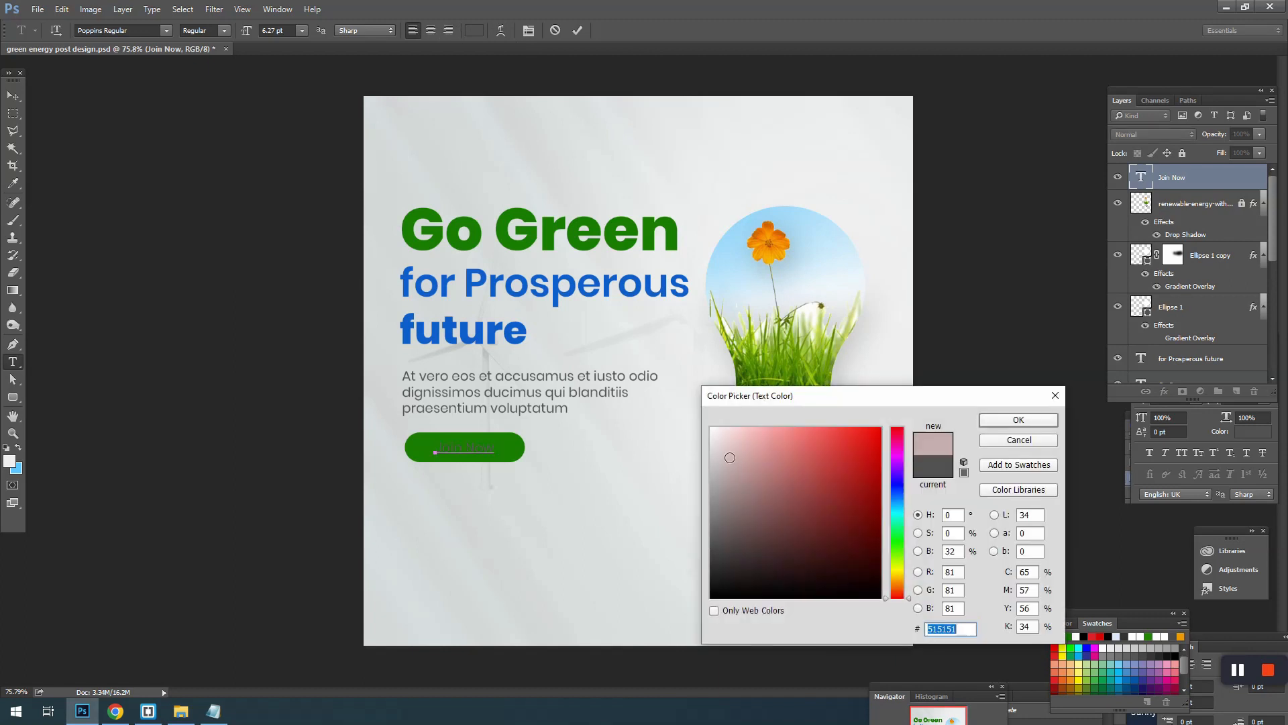
left_click(994, 422)
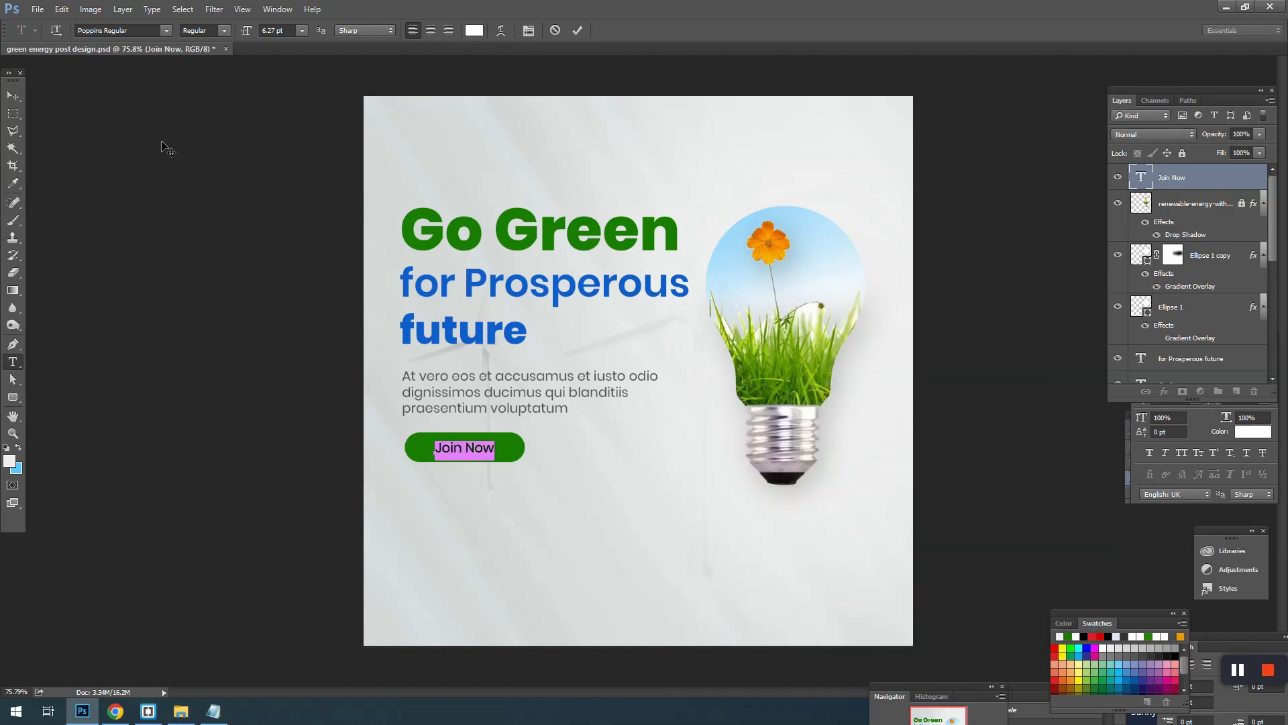
left_click(209, 28)
left_click(205, 182)
left_click(13, 95)
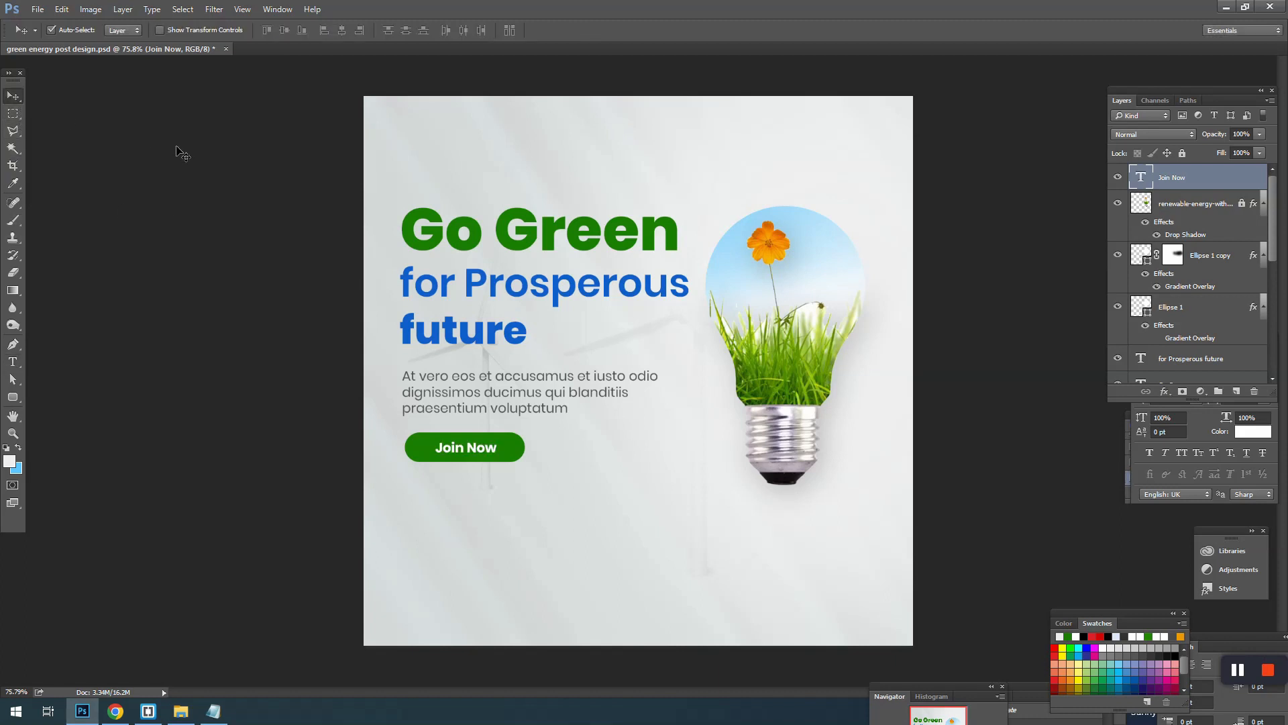
- Nudge the "Join Now" text 6 px left and 2 px up to center it on the button
key("Left")
key("Left")
key("Left")
key("Left")
key("Left")
key("Left")
key("Up")
key("Up")
- Try to move the slogan, paragraph, button and bulb artwork up 30 px together
left_click_drag(367, 178, 929, 541)
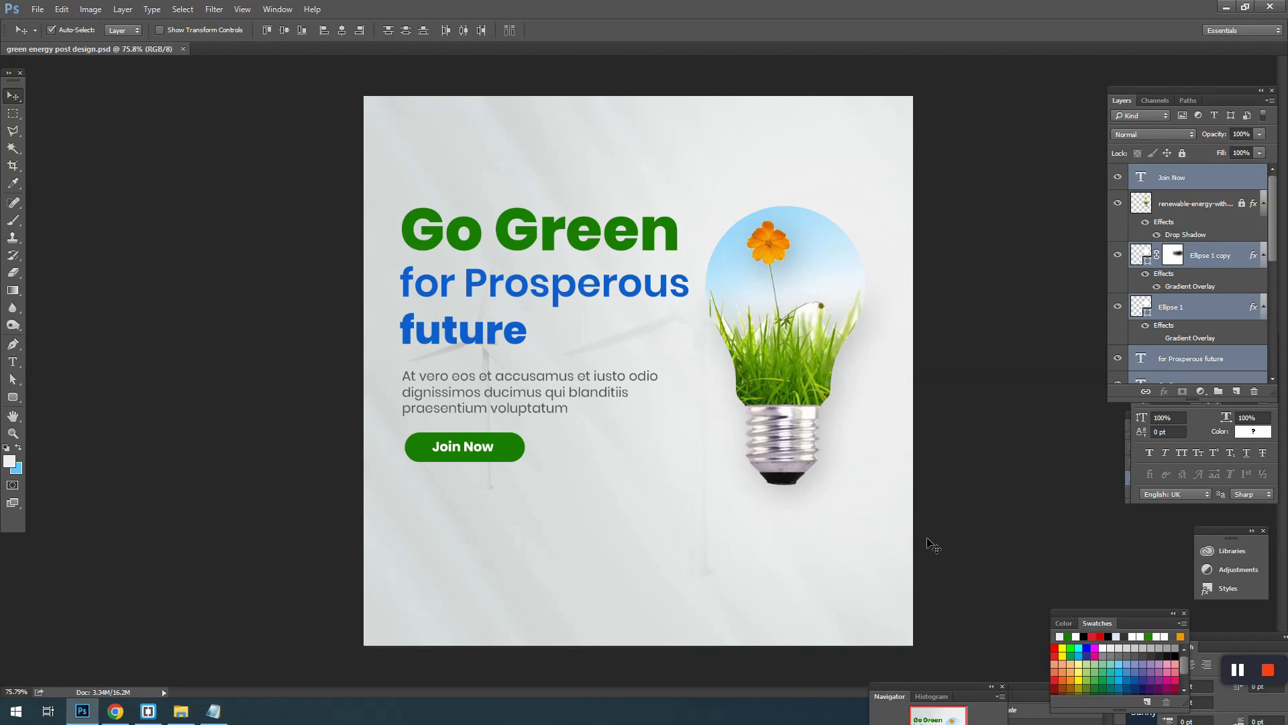
key("shift+Up")
key("shift+Up")
key("shift+Up")
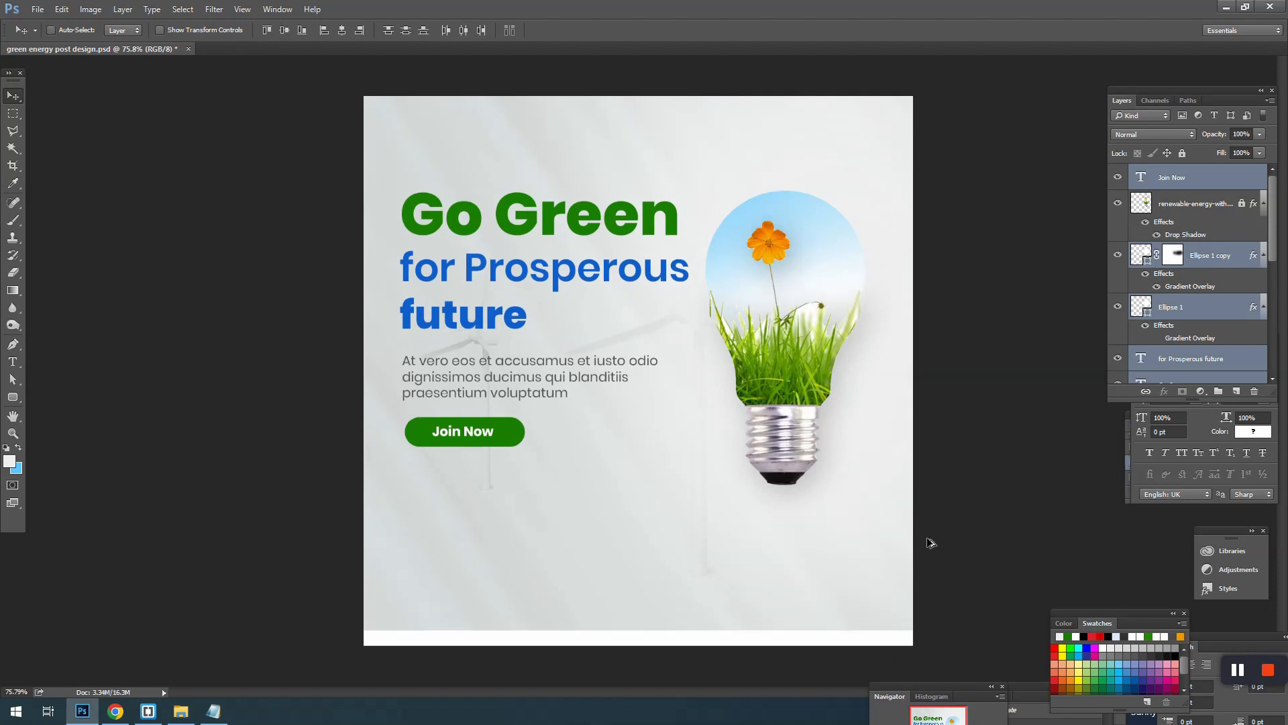
key("shift+Down")
key("shift+Down")
key("shift+Down")
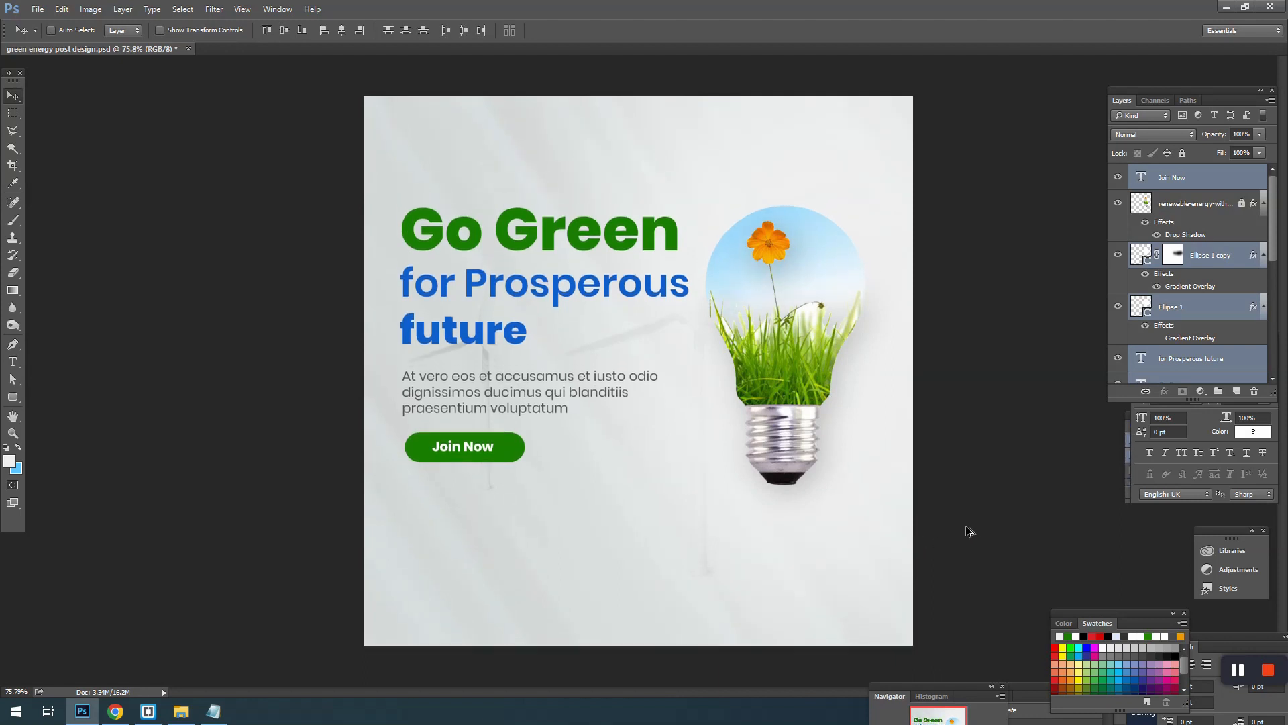
- Select the renewable-energy-with-orange-flower bulb layer and unlock it
left_click(830, 498)
left_click(775, 475)
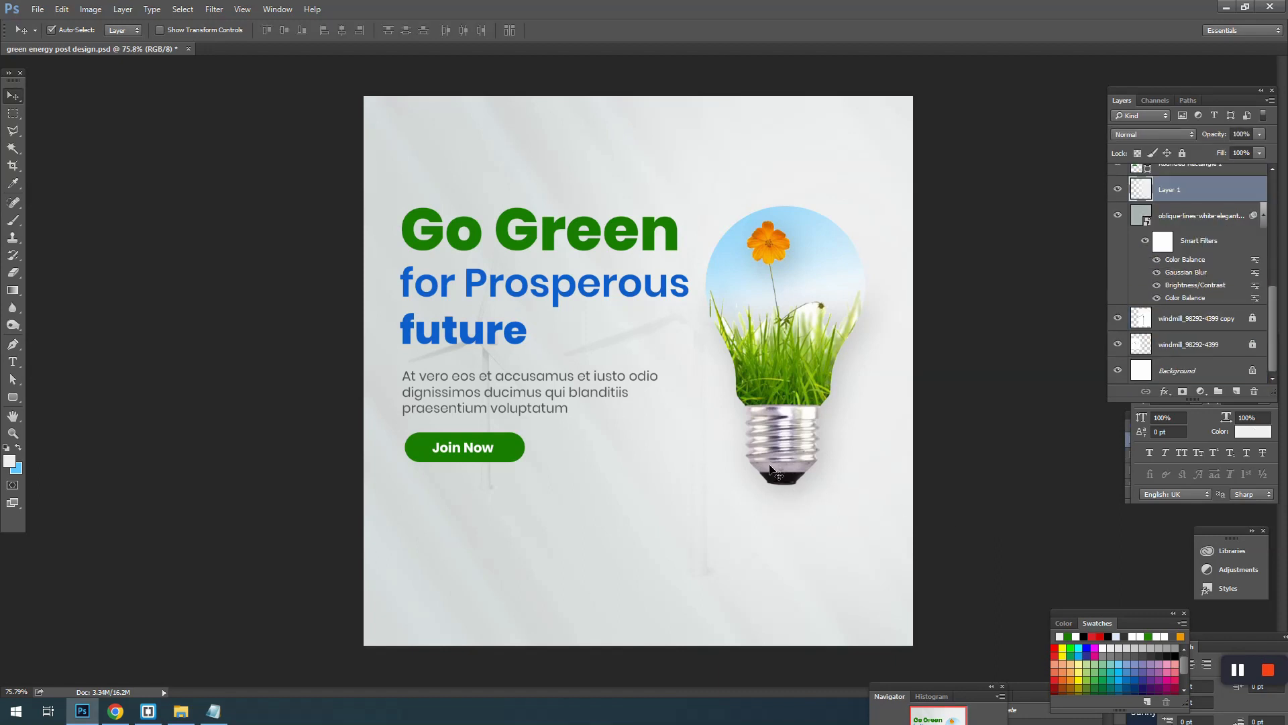
right_click(792, 417)
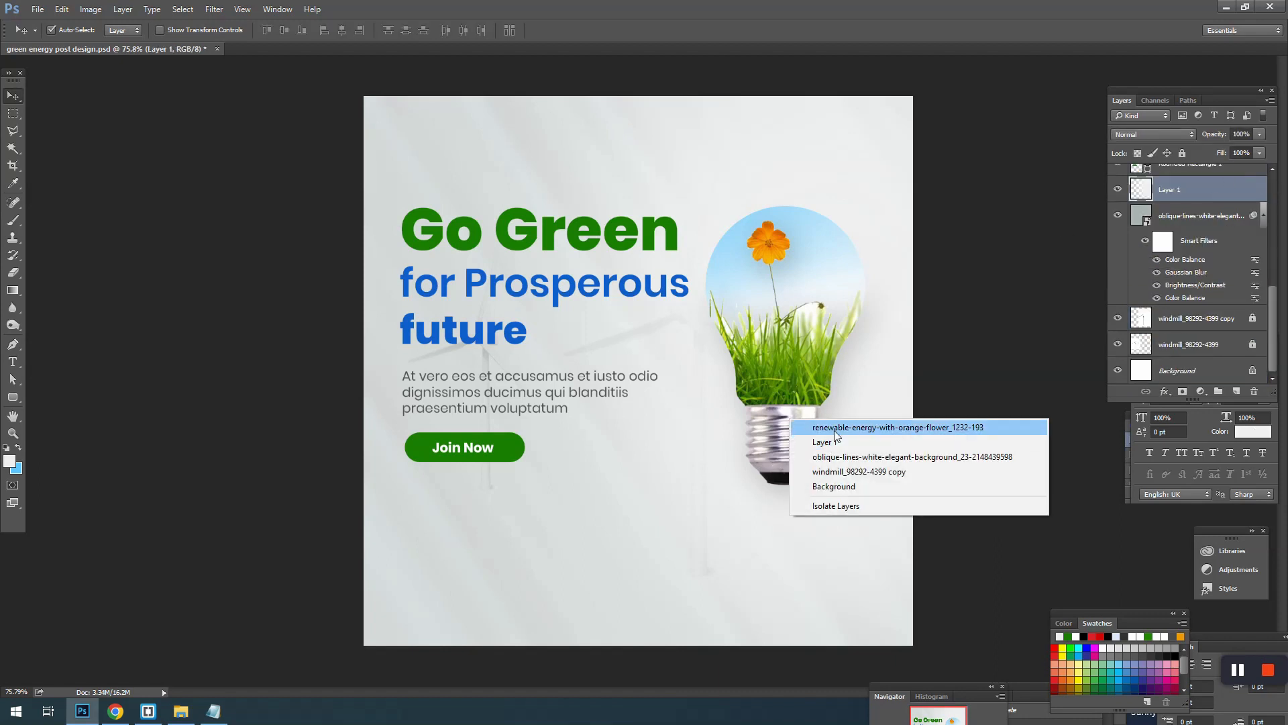
left_click(835, 430)
- Select the slogan, paragraph, button and all bulb artwork and move them up 60 px together
left_click_drag(853, 479, 368, 210)
key("shift+Up")
key("shift+Up")
key("shift+Up")
key("shift+Up")
key("shift+Up")
key("shift+Up")
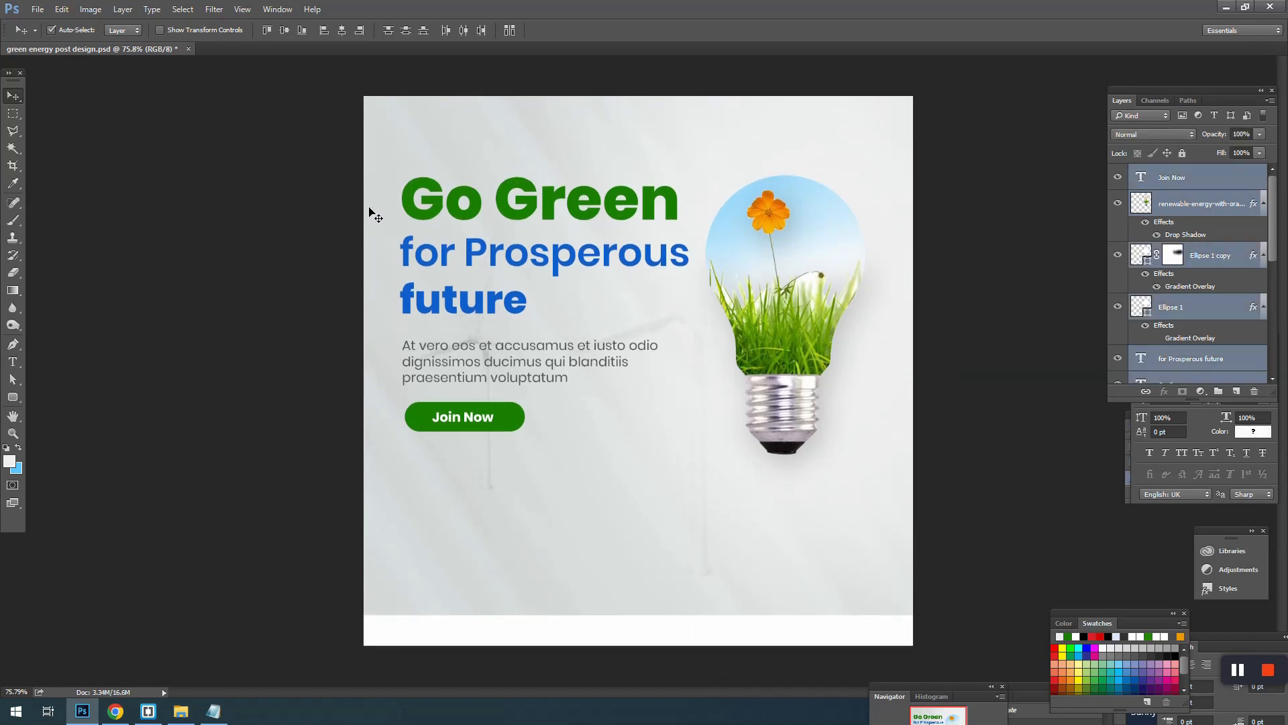
- Transform the oblique-lines background texture downward to cover the white strip along the canvas's lower edge
left_click(554, 591)
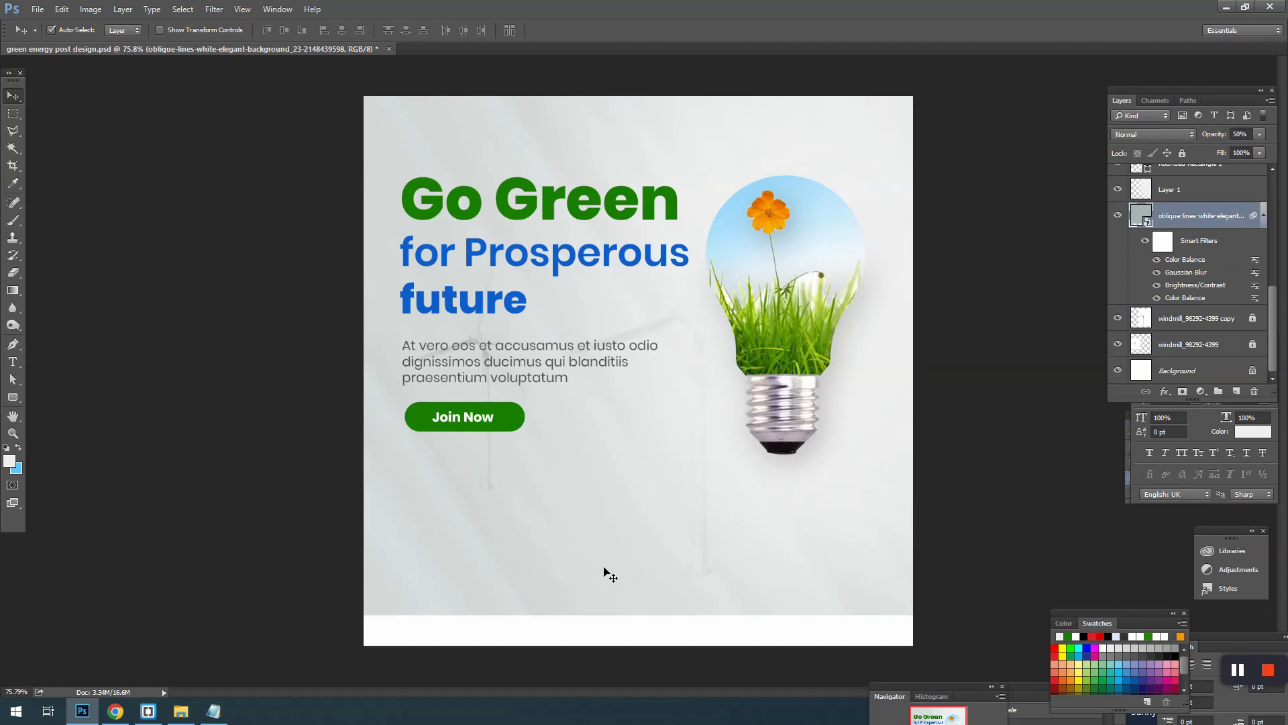
key("ctrl+t")
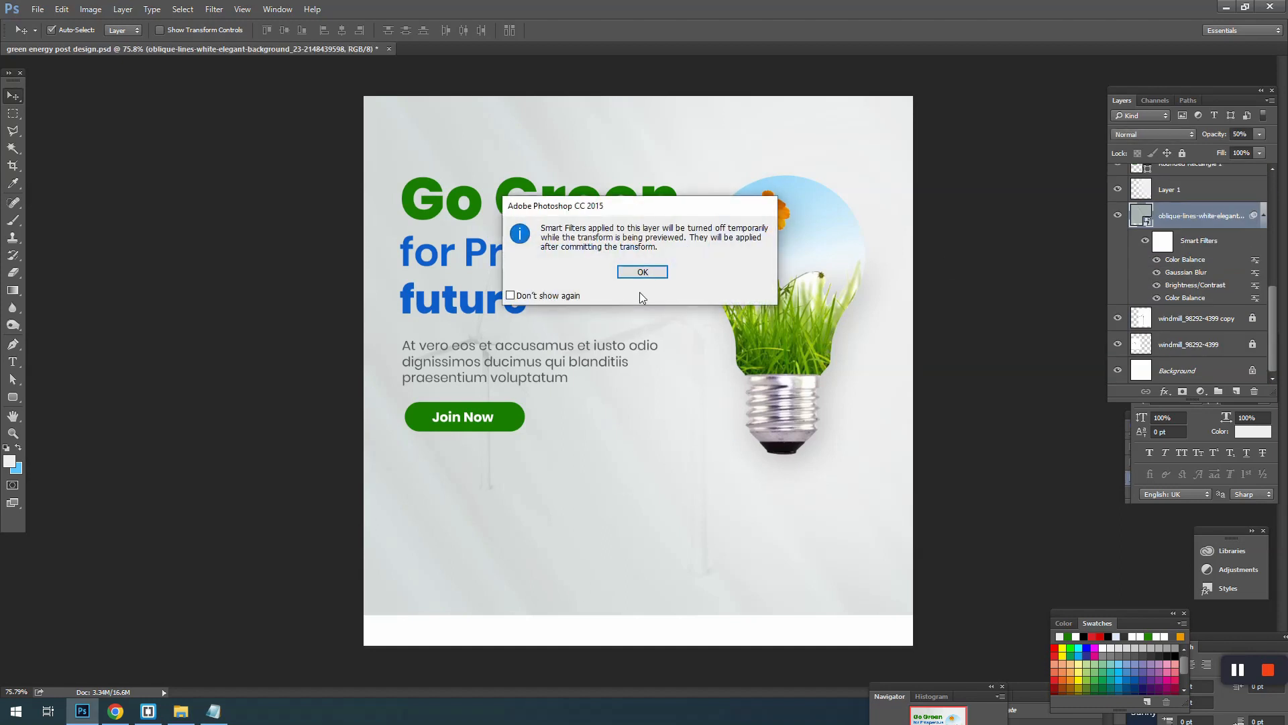
left_click(638, 271)
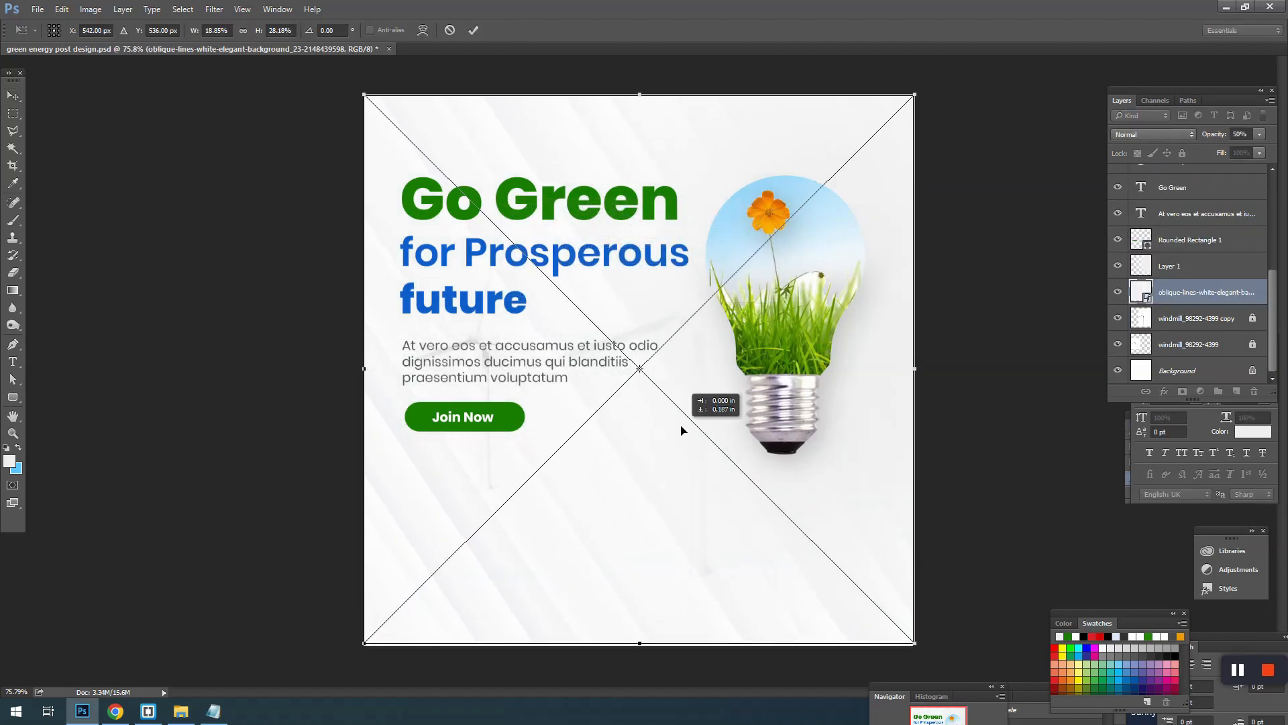
key("Return")
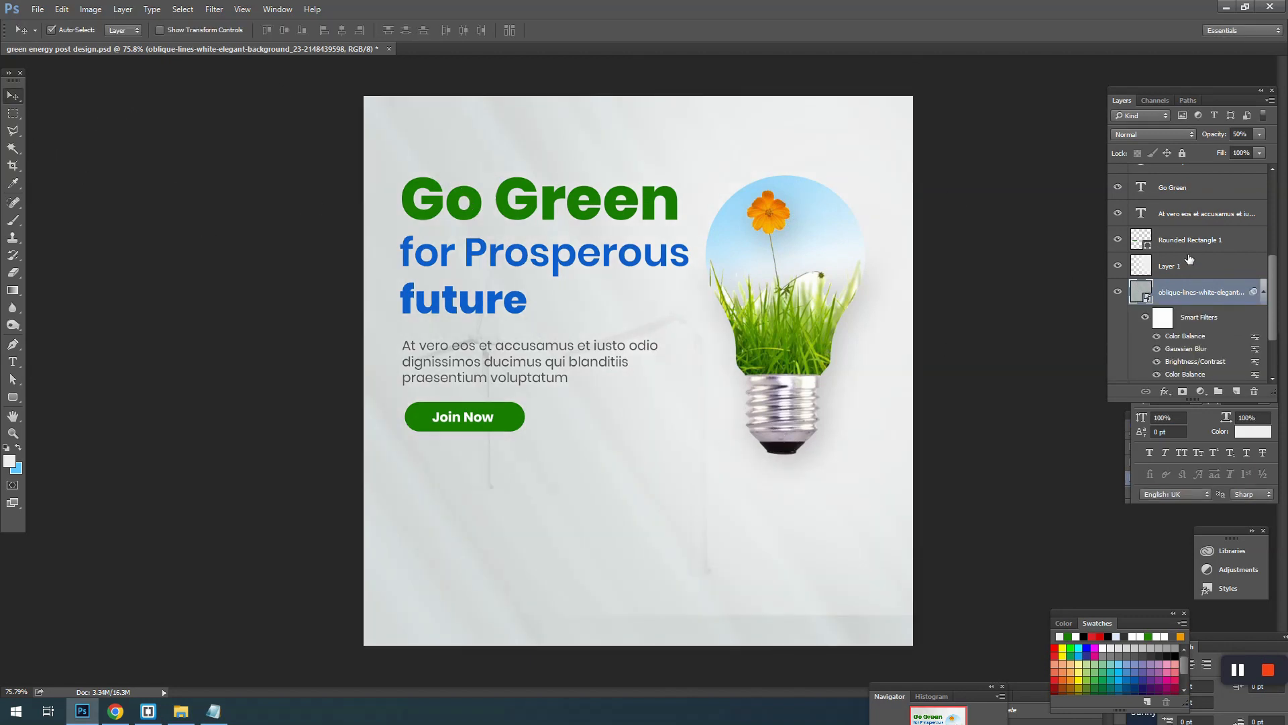
- Lighten the oblique-lines background texture with a legacy Brightness/Contrast adjustment and lock its layer
right_click(1206, 293)
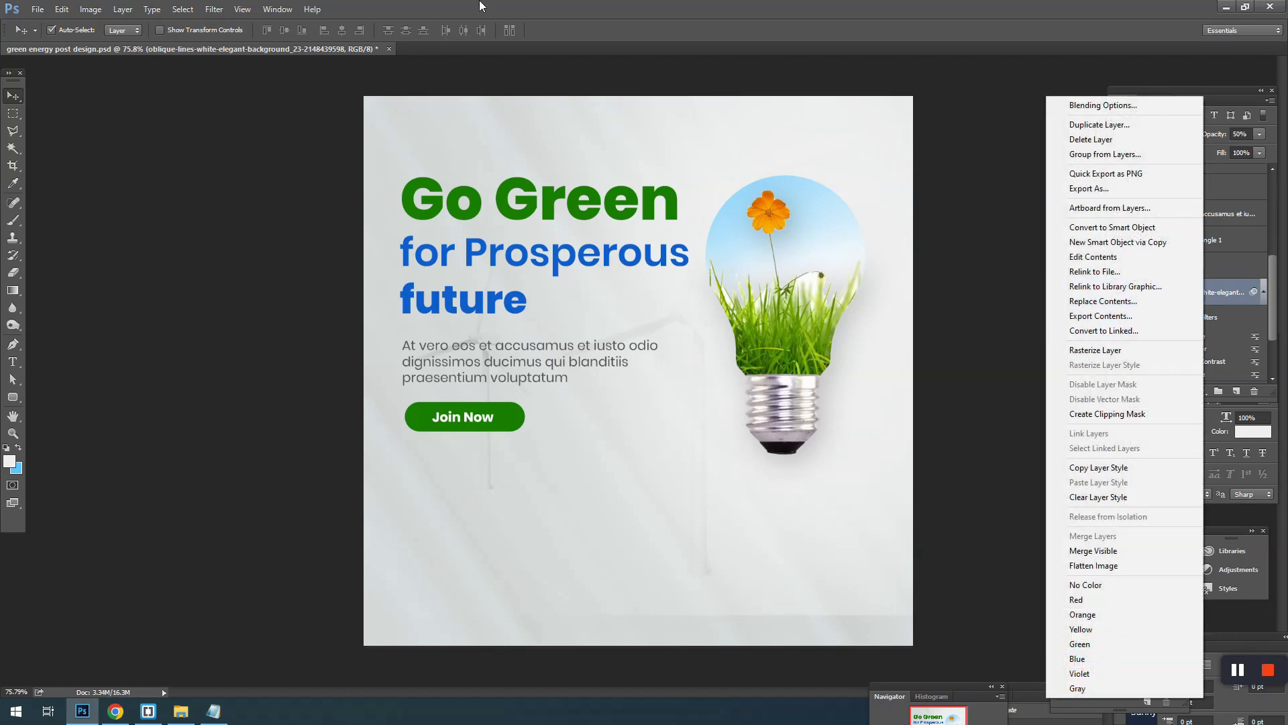
key("Escape")
left_click(94, 11)
mouse_move(110, 43)
left_click(268, 43)
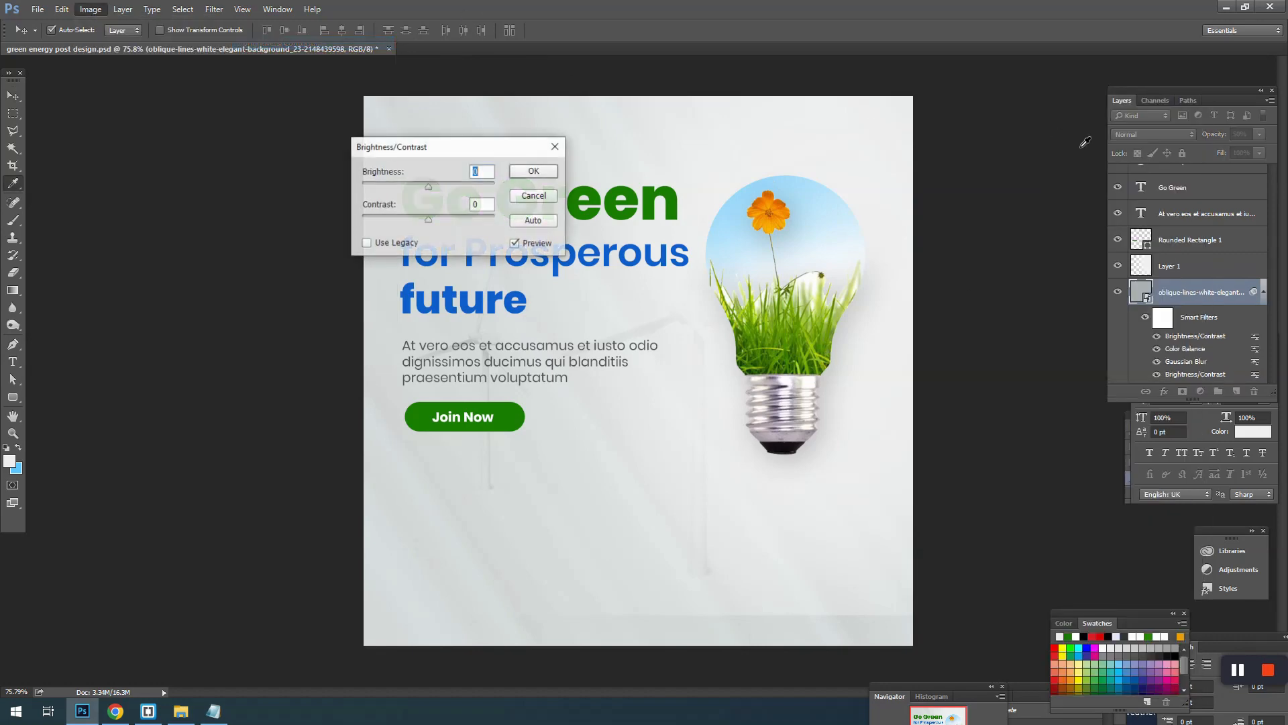
left_click_drag(540, 148, 1002, 106)
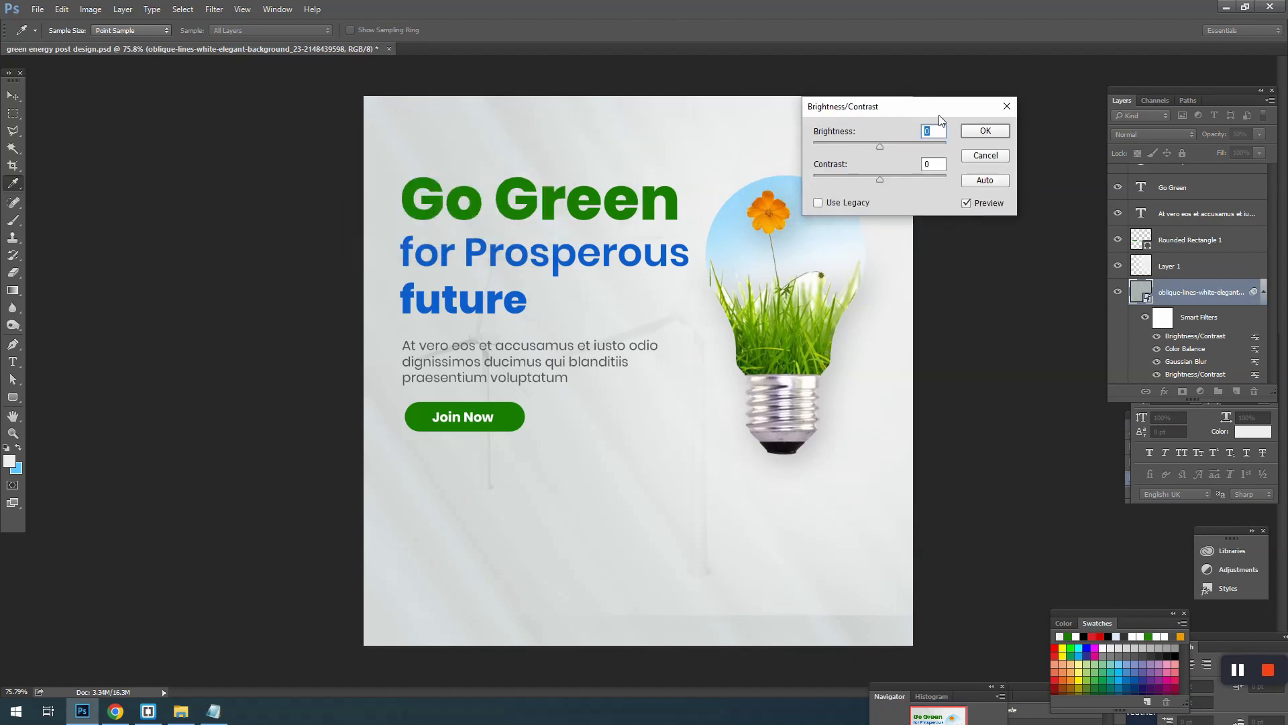
left_click_drag(890, 147, 934, 145)
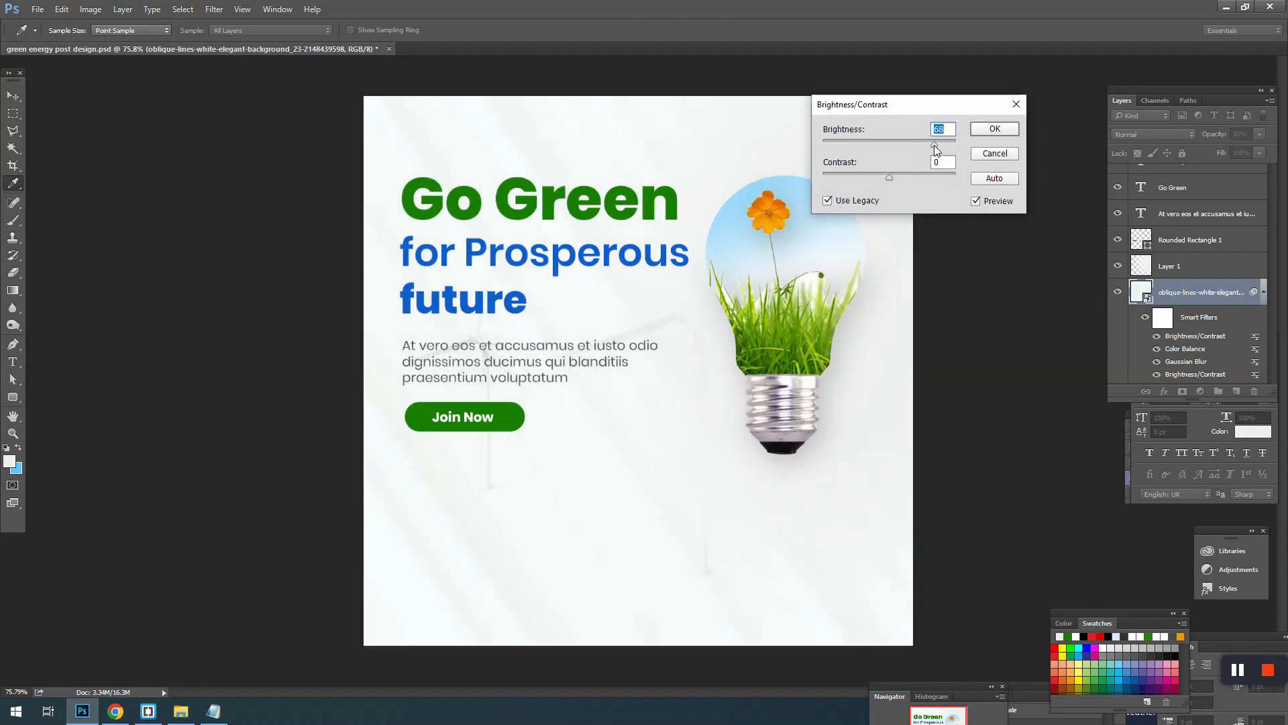
left_click(995, 129)
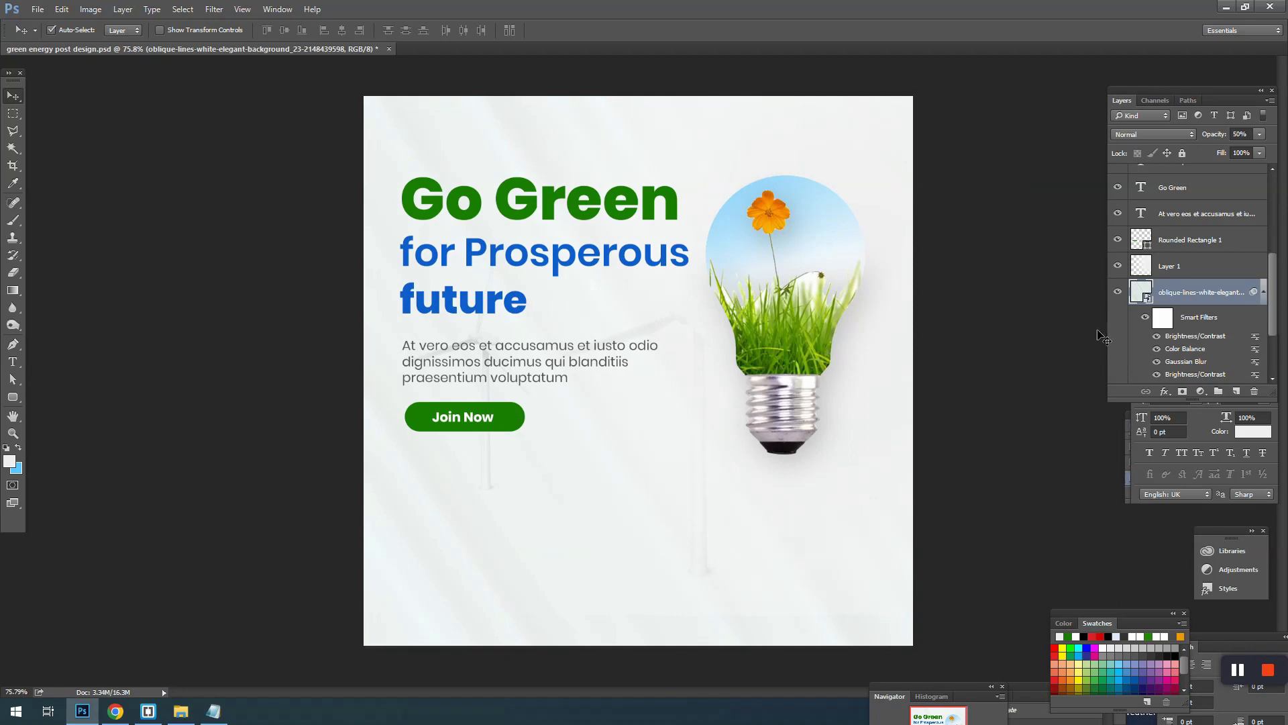
left_click(1183, 154)
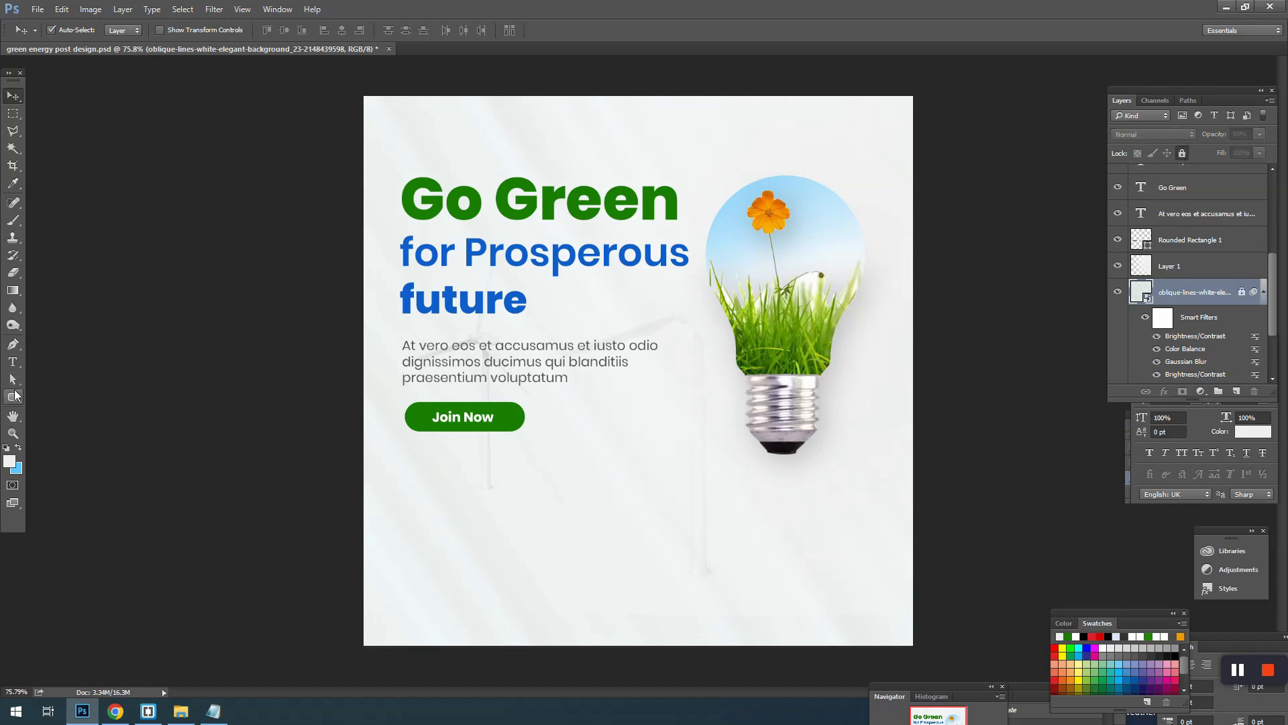
- Draw an ellipse of about 1103 x 518 px across the canvas width, extending past its lower edge
left_click(12, 397)
left_click(78, 418)
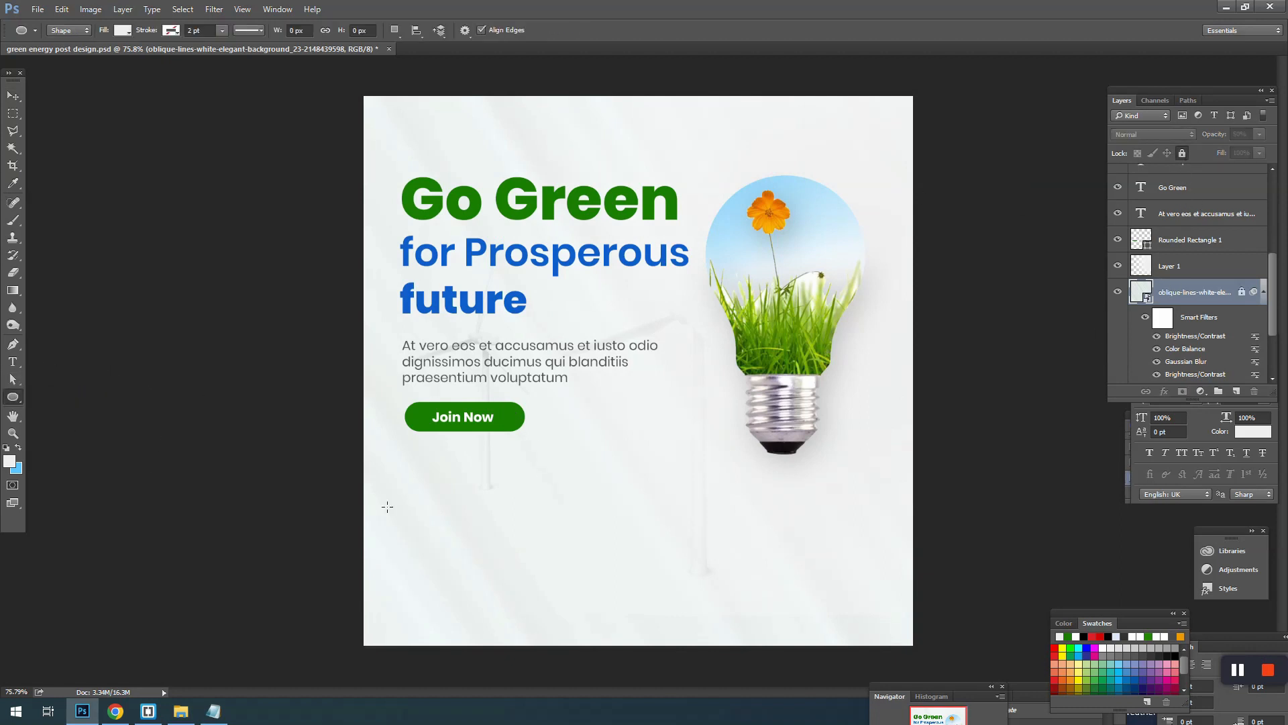
left_click_drag(357, 461, 918, 724)
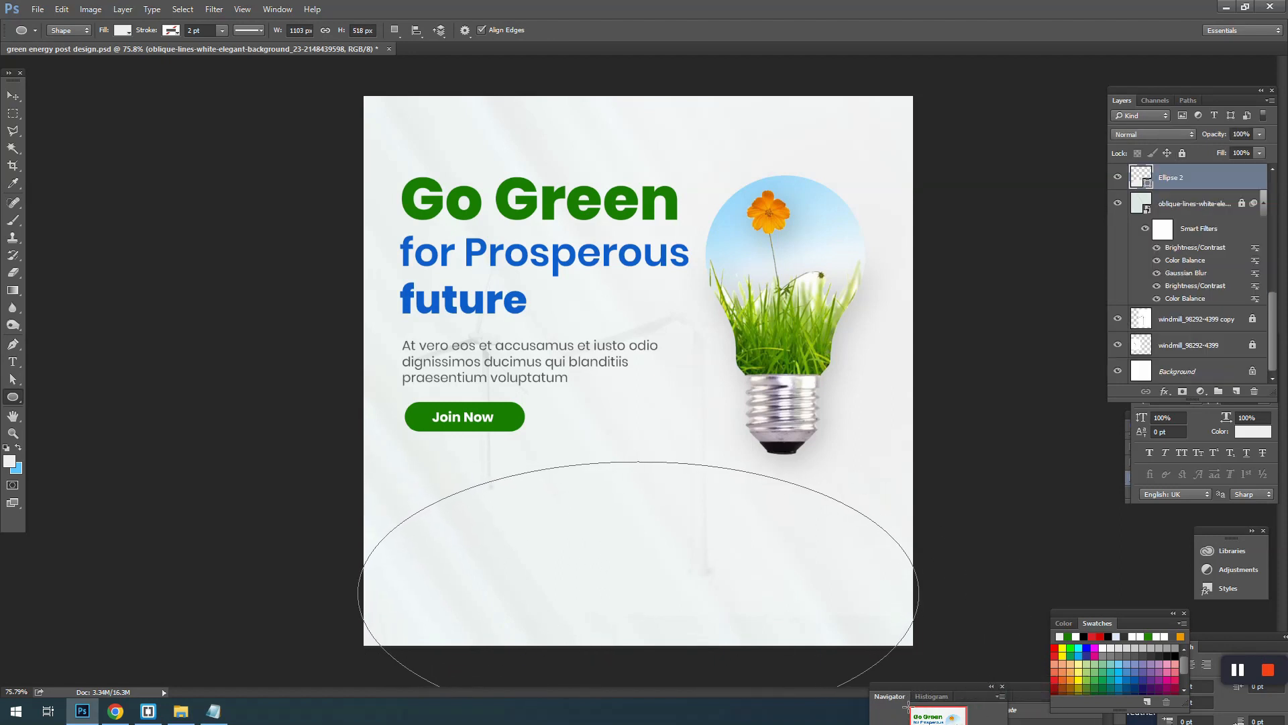
- Transform the ellipse by moving it down and stretching its upper edge to just below the bulb
key("v")
key("ctrl+t")
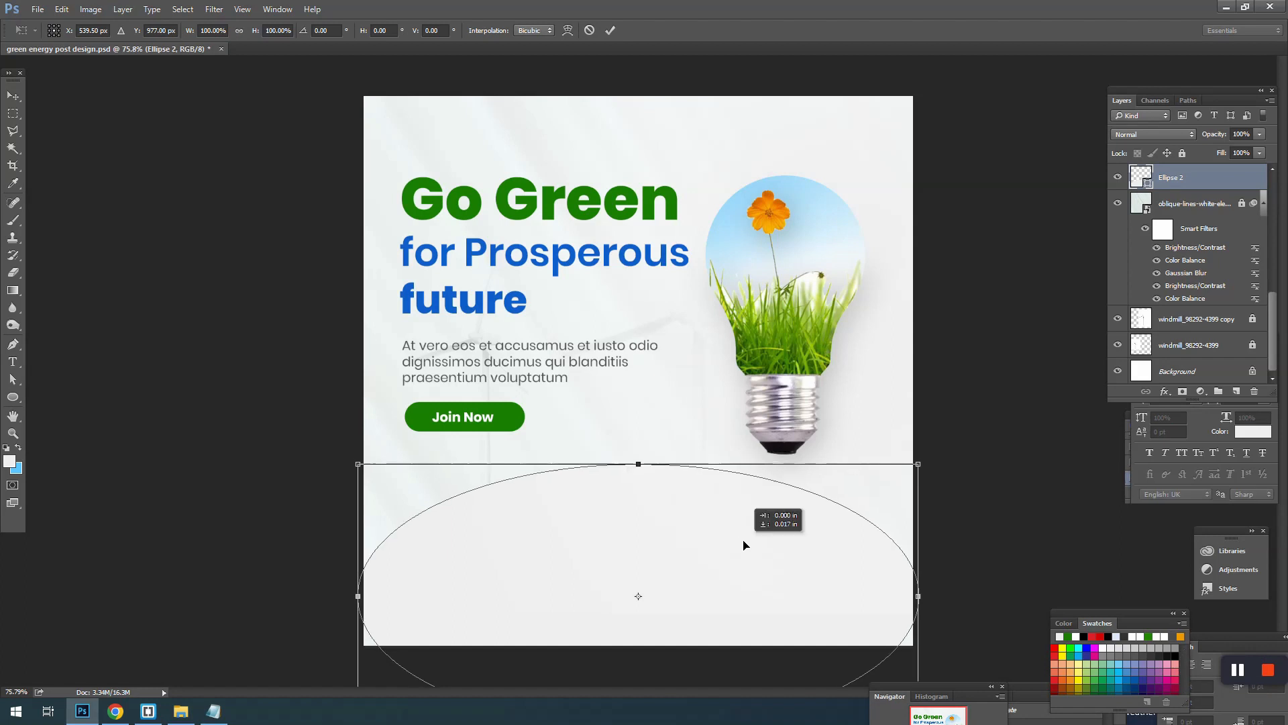
left_click_drag(754, 523, 742, 564)
left_click_drag(645, 485, 643, 465)
key("Return")
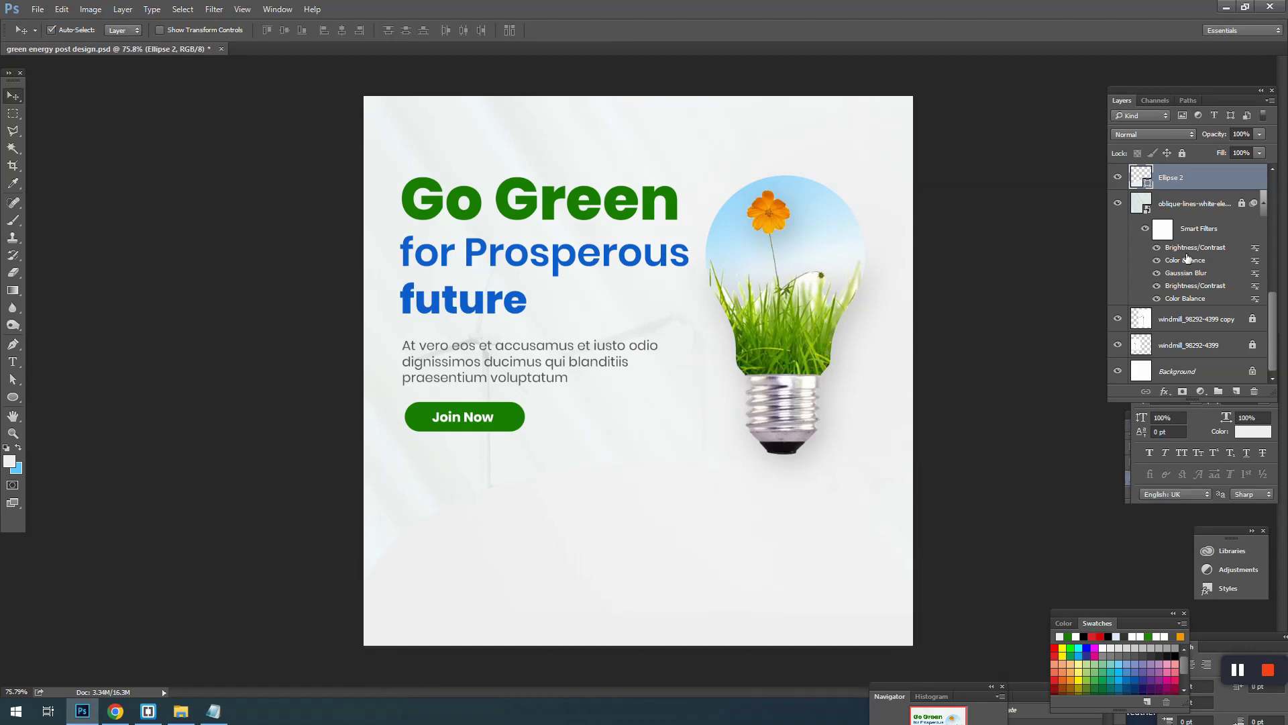
- Fill the large ellipse with blue 065ecb sampled from the "for Prosperous" text
double_click(1144, 180)
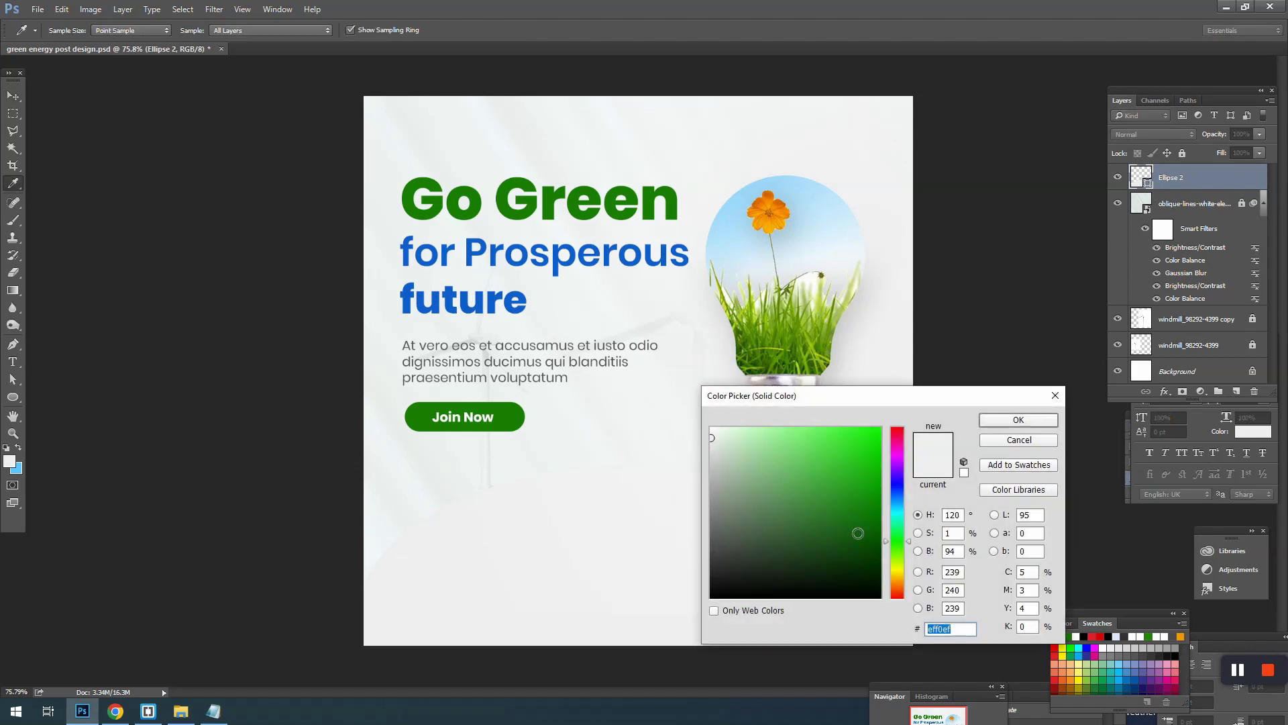
left_click(903, 494)
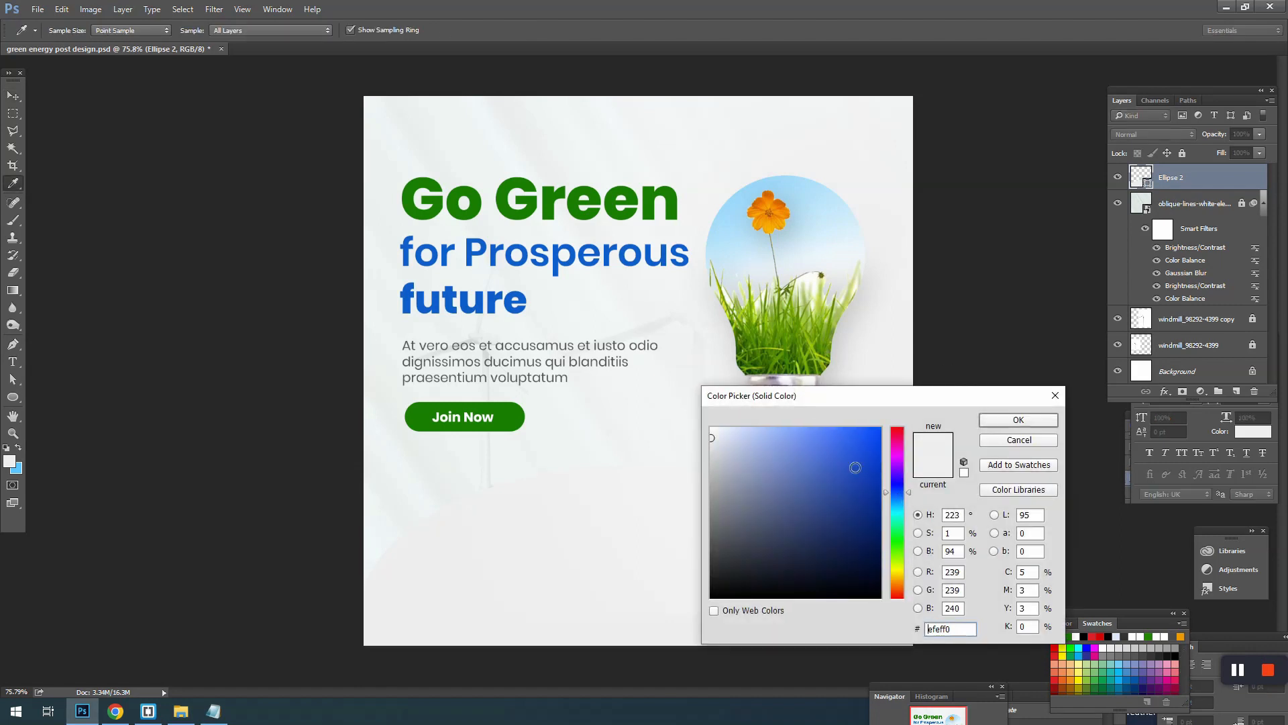
left_click(613, 251)
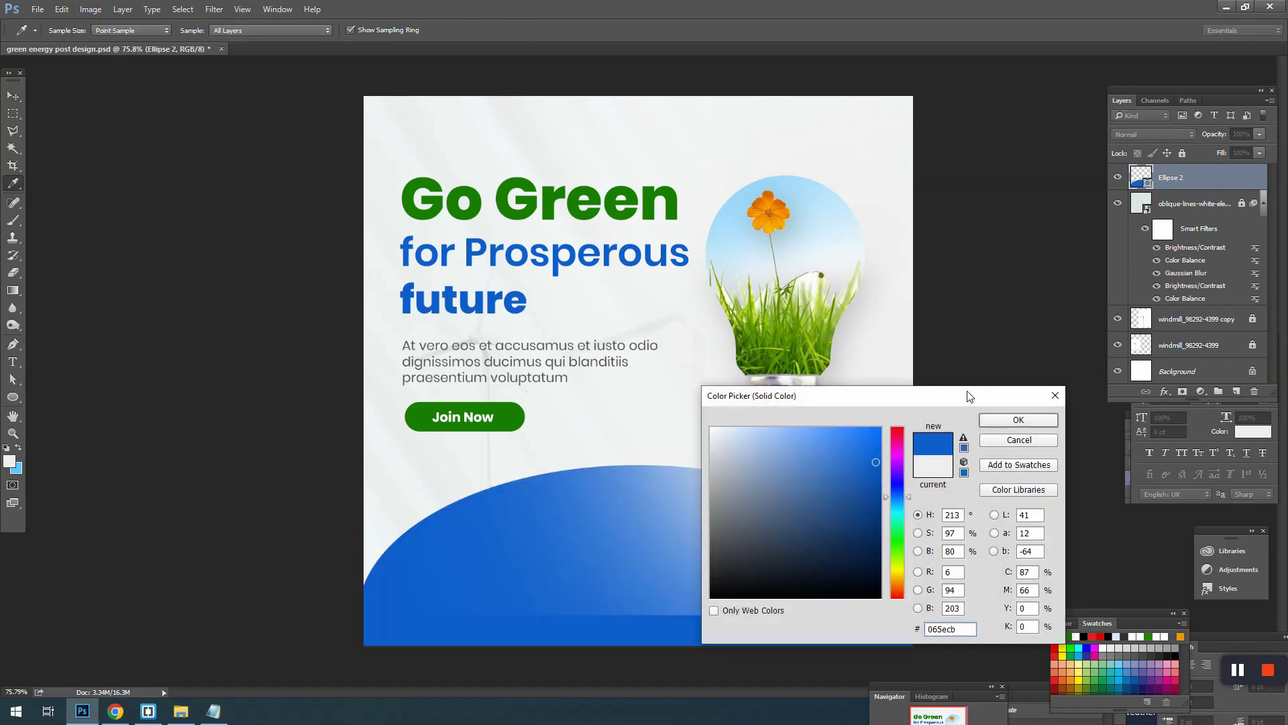
left_click(1014, 420)
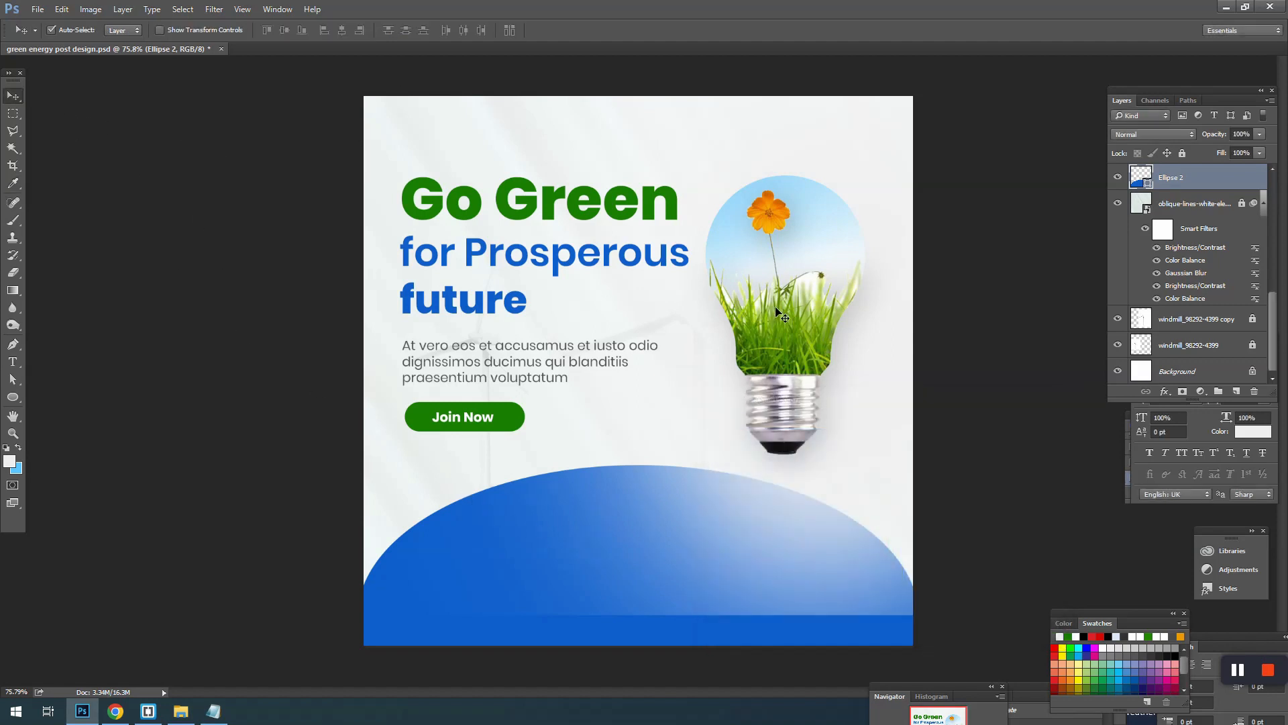
- Move the blue ellipse layer directly above Layer 1 in the layer stack
left_click_drag(792, 422, 835, 416)
key("ctrl+z")
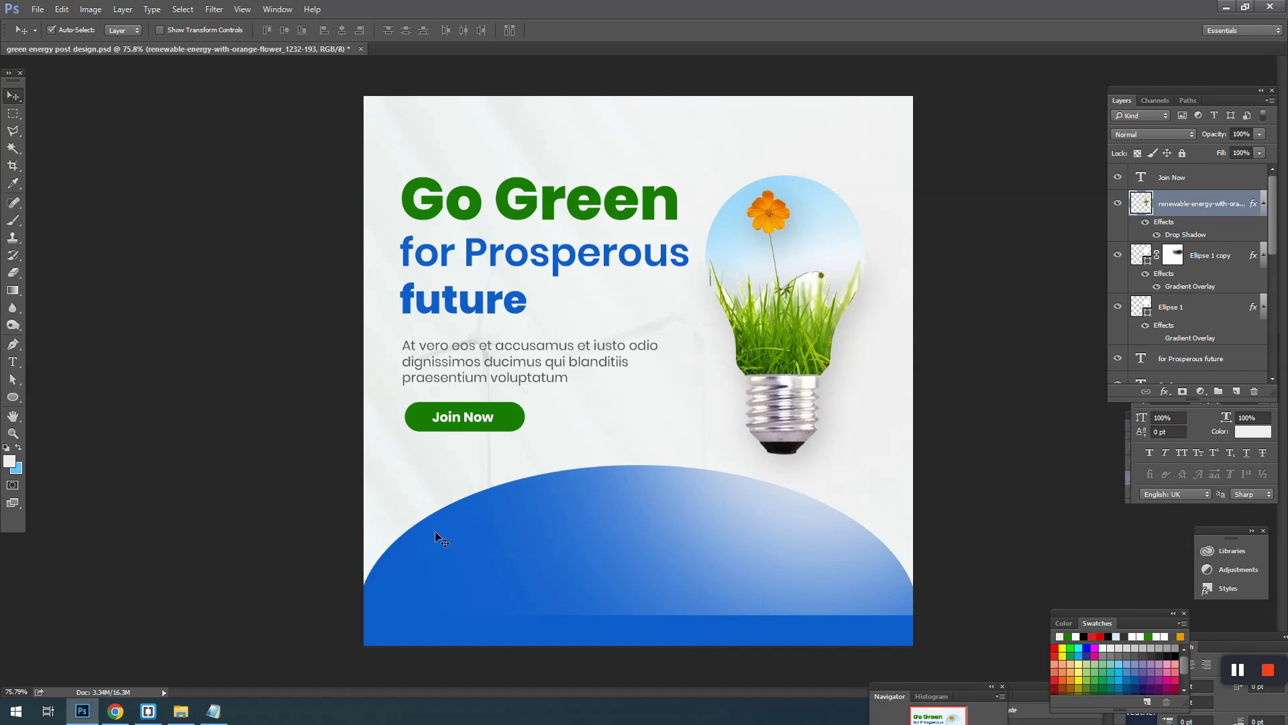
left_click_drag(618, 599, 612, 652)
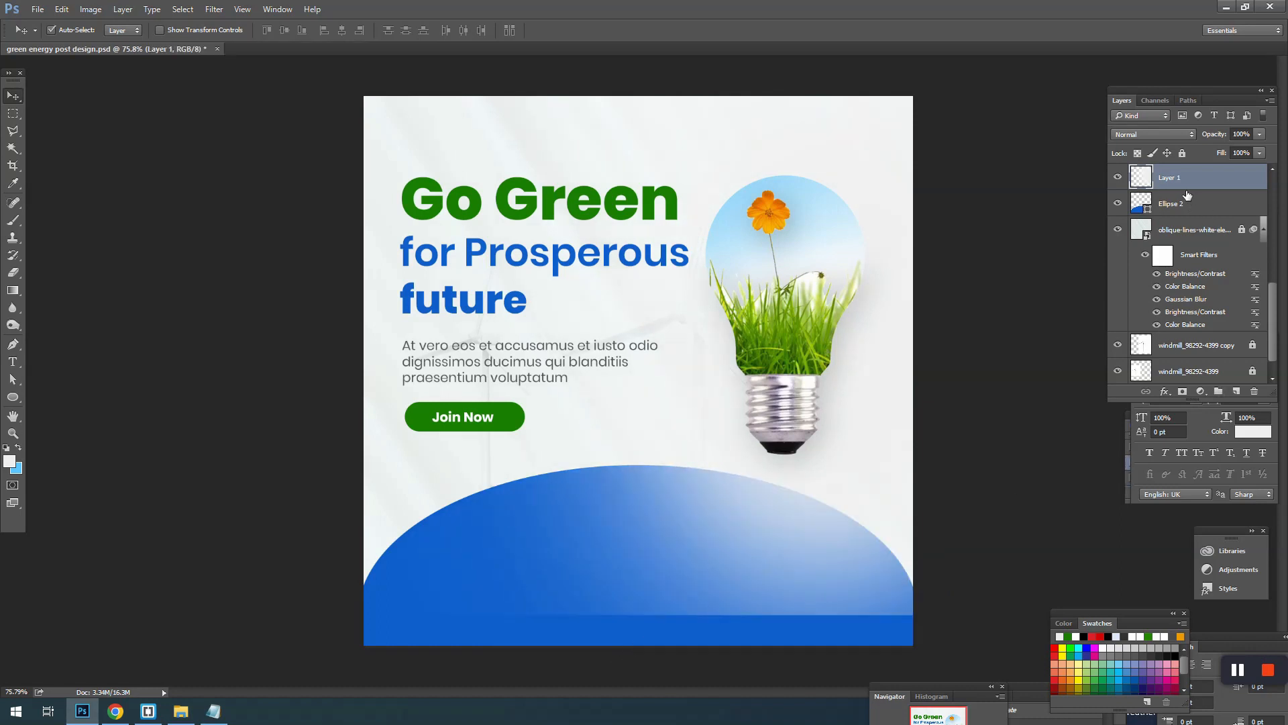
left_click_drag(1187, 195, 1184, 173)
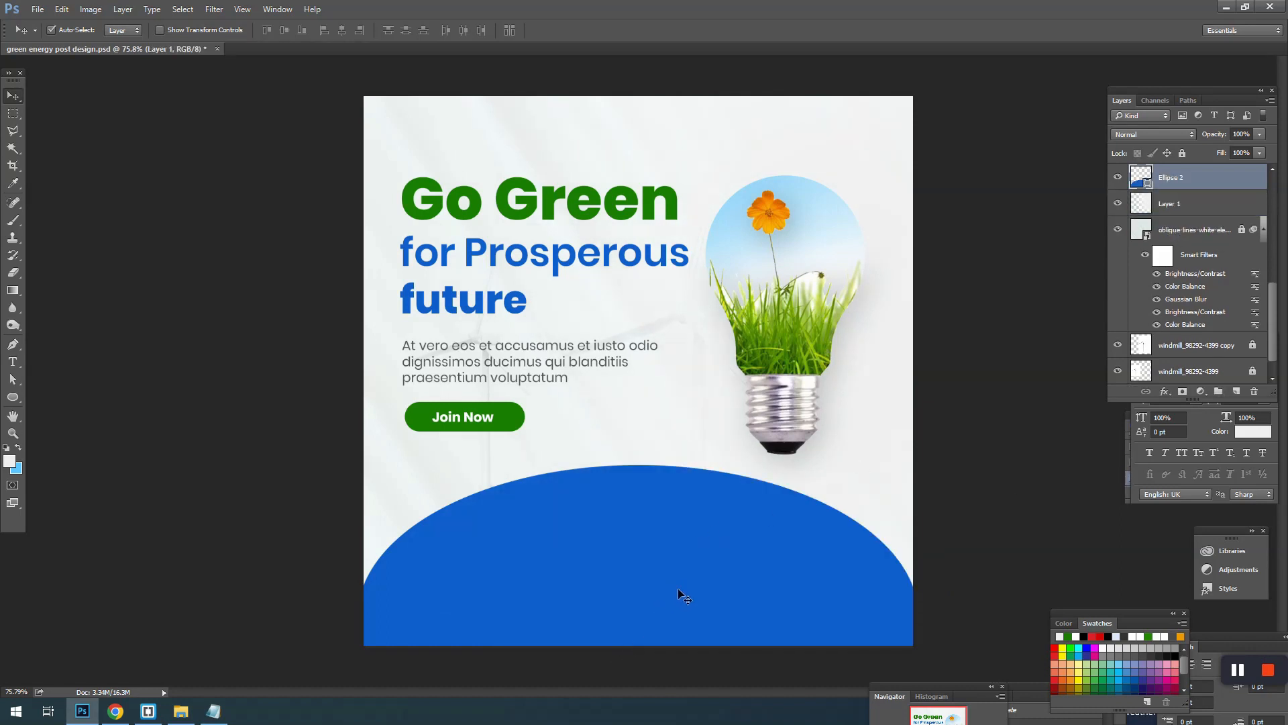
- Transform the blue ellipse to about 110% width and lower its upper edge to leave more space beneath the bulb
key("ctrl+t")
left_click_drag(922, 617, 950, 617)
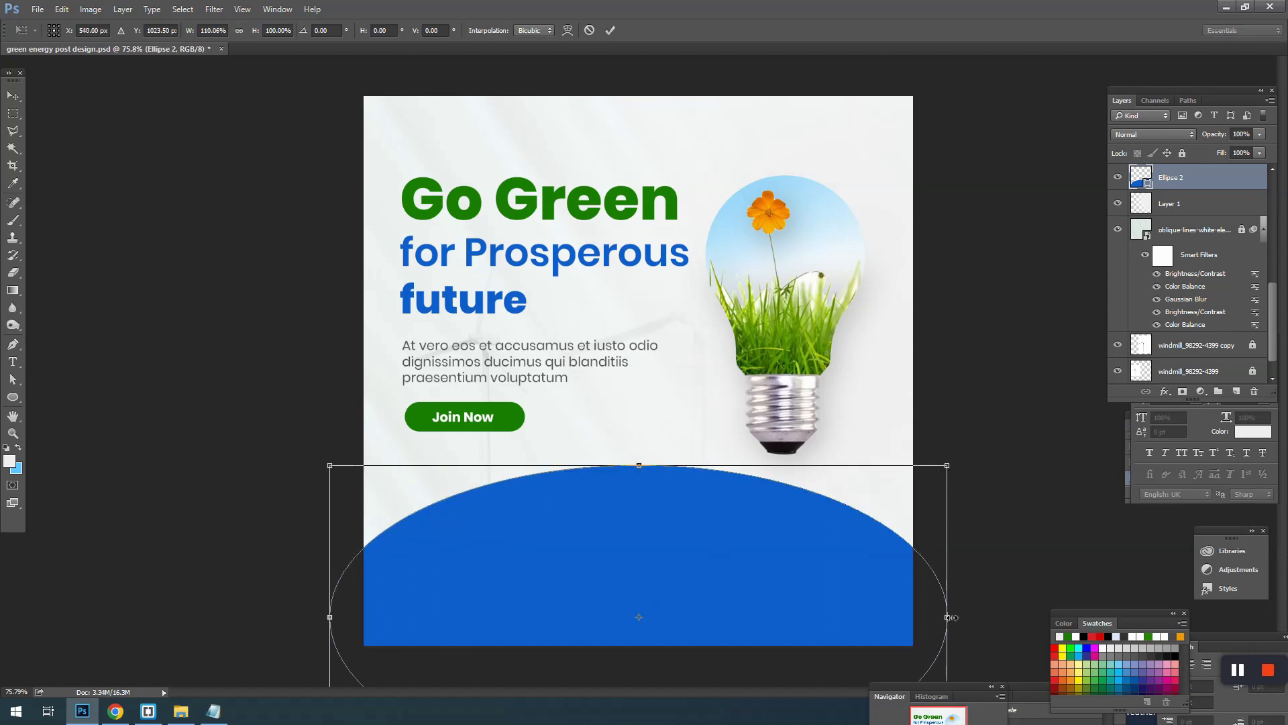
left_click_drag(642, 464, 642, 486)
key("Return")
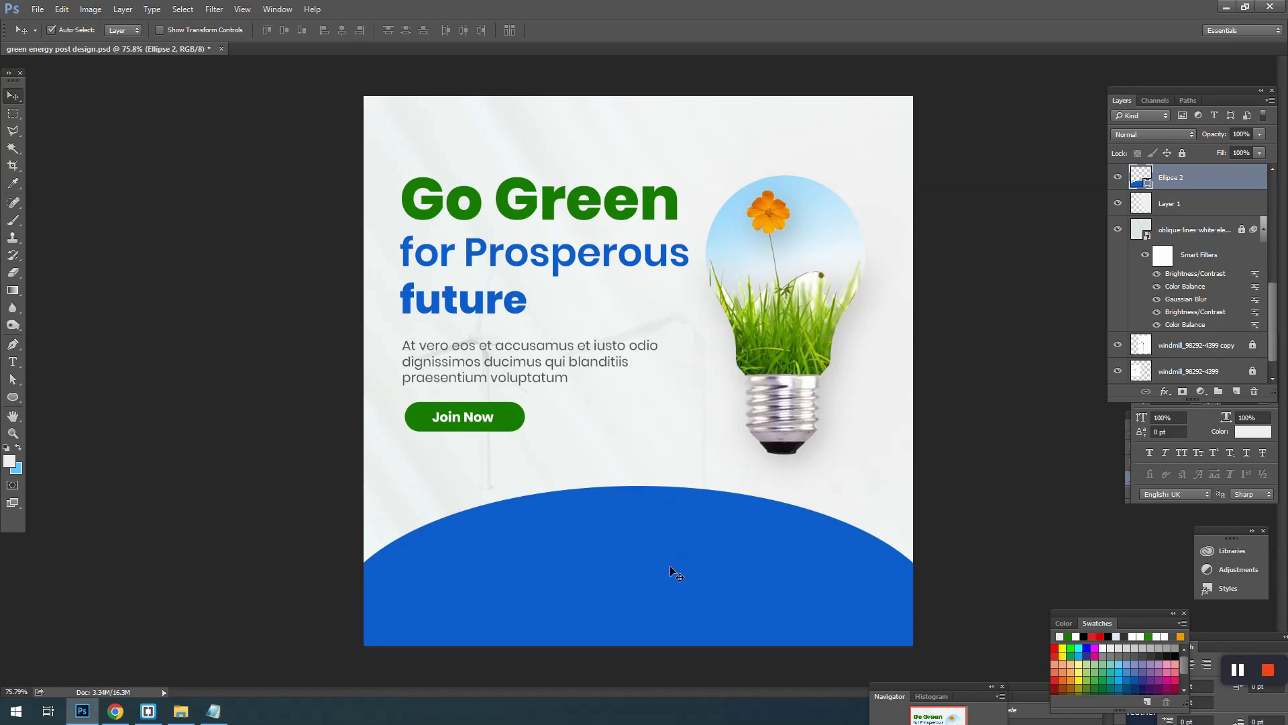
- Change the large ellipse's fill to the darker blue 094c9f
double_click(1143, 180)
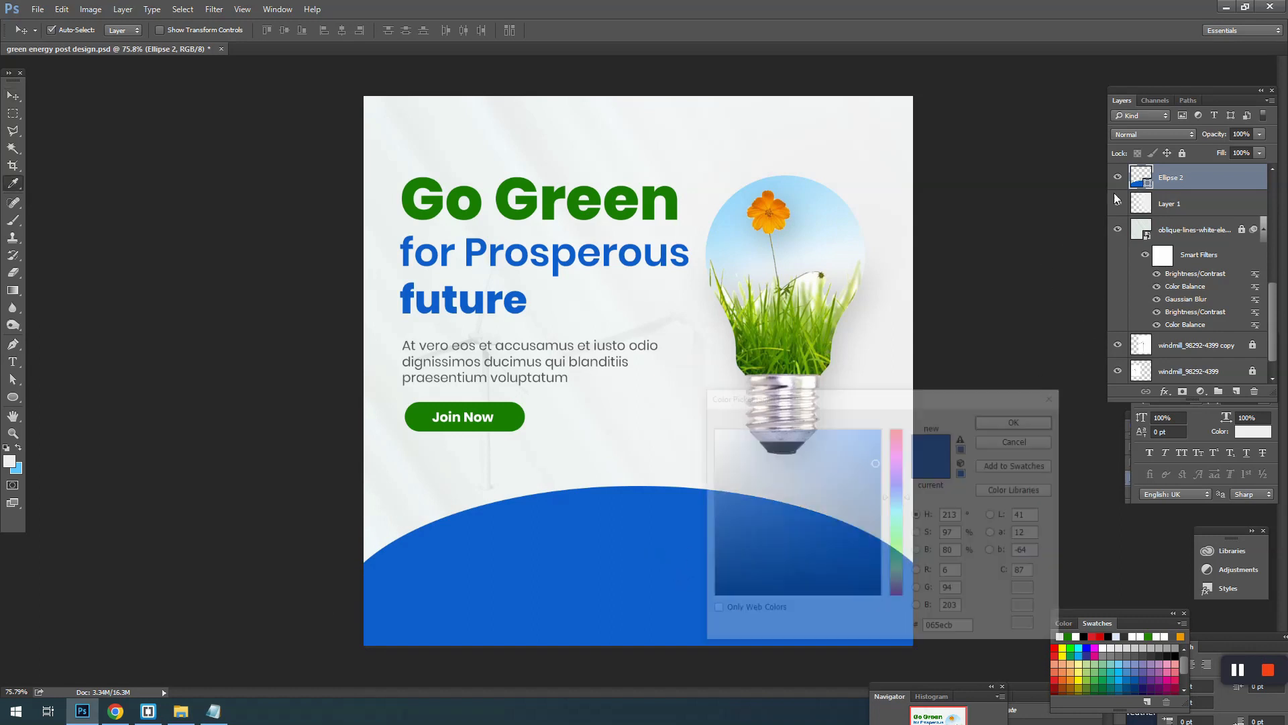
left_click(870, 489)
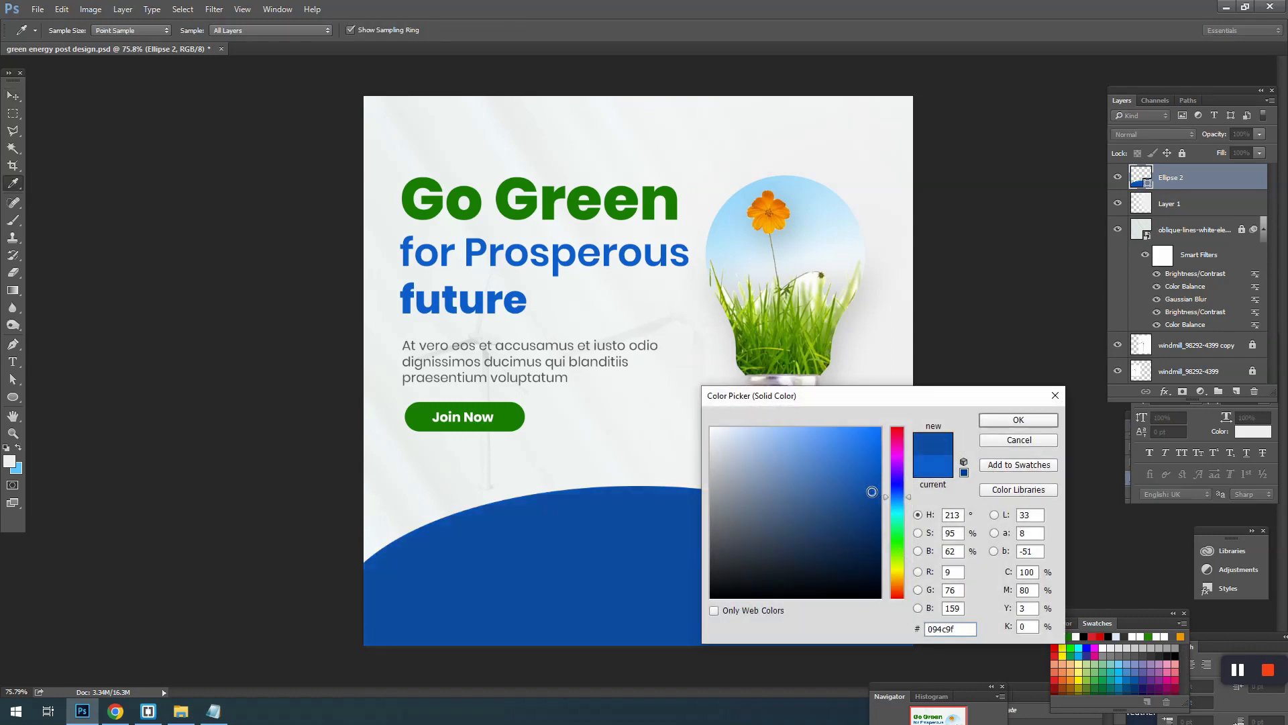
left_click(988, 423)
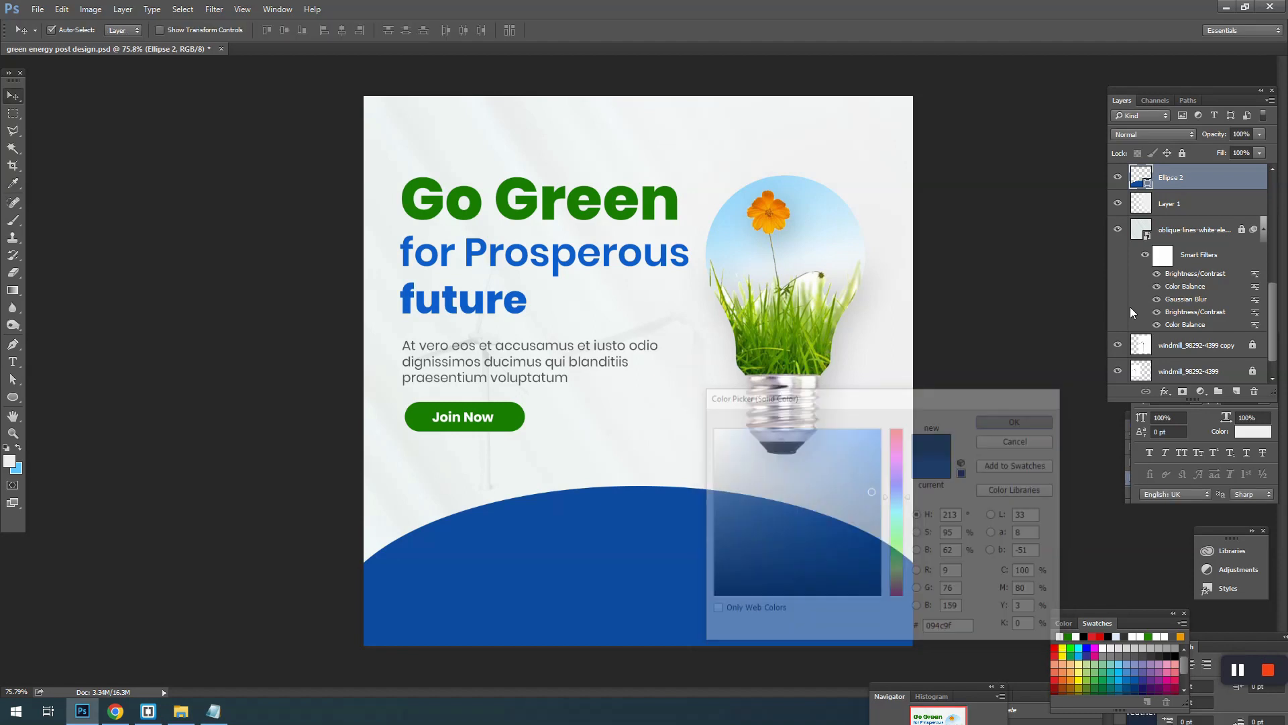
- Lock the Ellipse 2 layer and save the document
left_click(1182, 153)
key("ctrl+s")
left_click(299, 476, "ctrl")
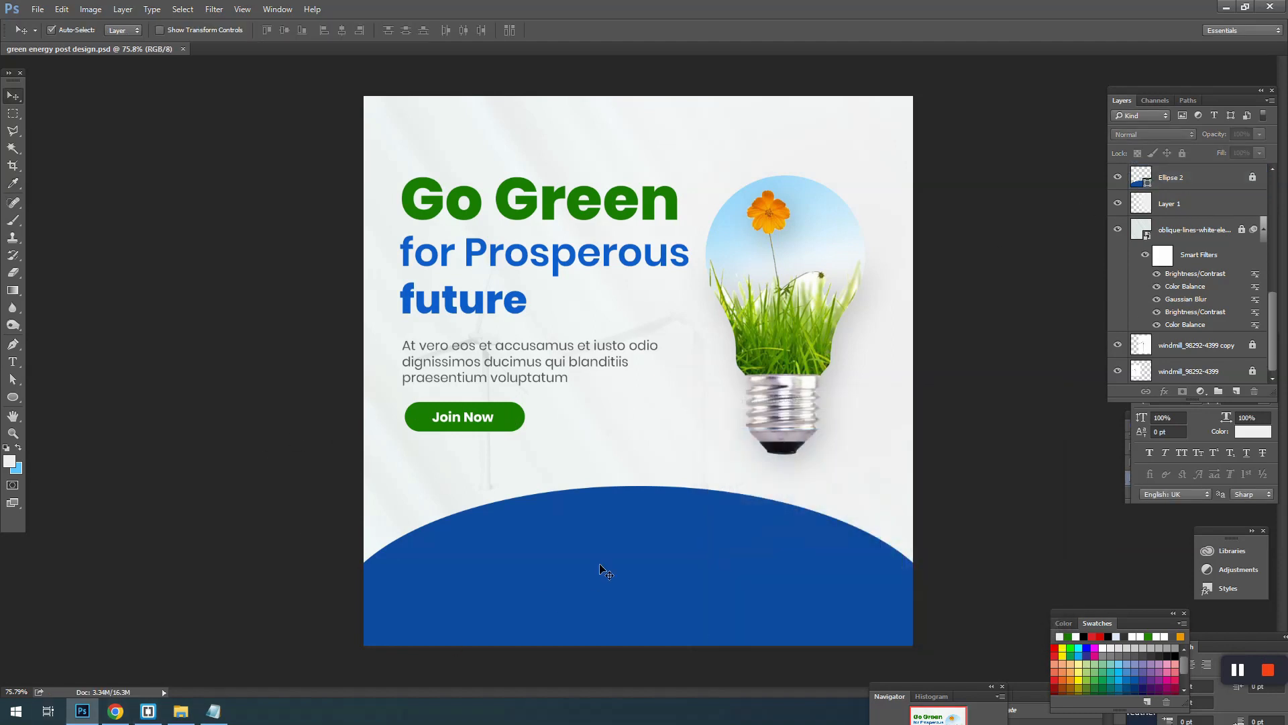
- Place the istockphoto world map image from the beats folder near the canvas's lower edge and move its layer above Ellipse 2
left_click(180, 710)
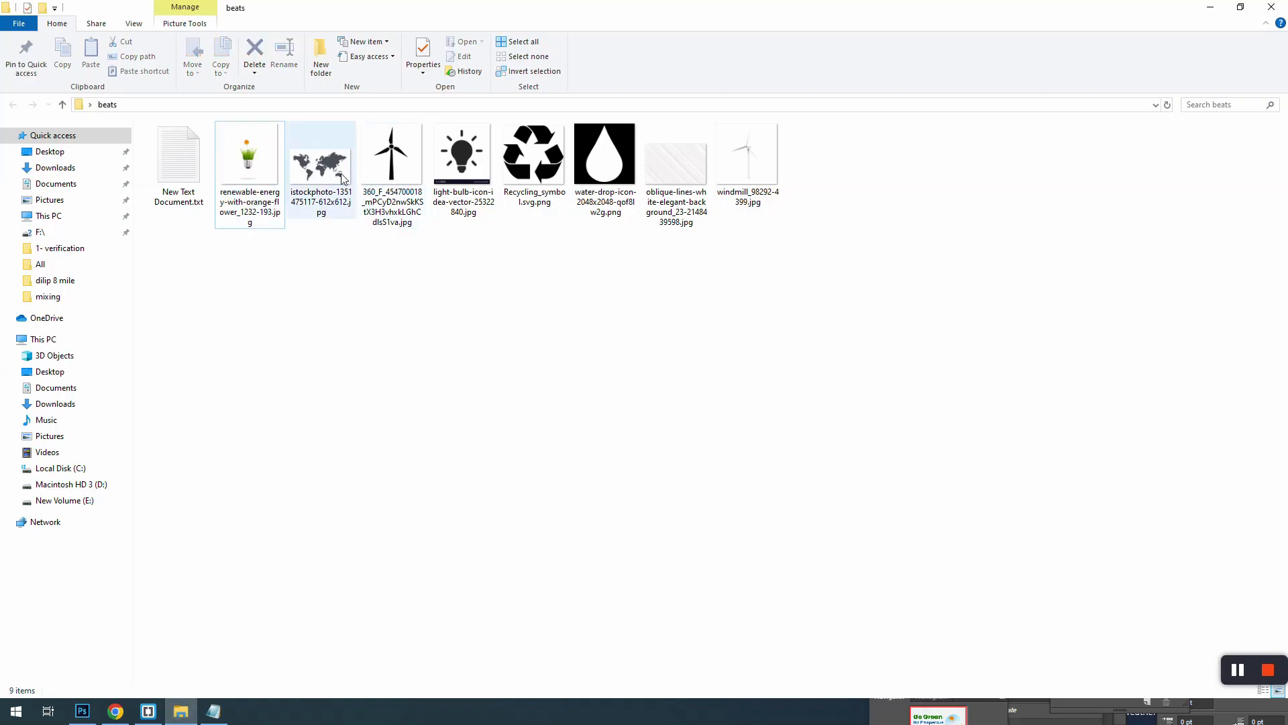
left_click_drag(342, 178, 561, 607)
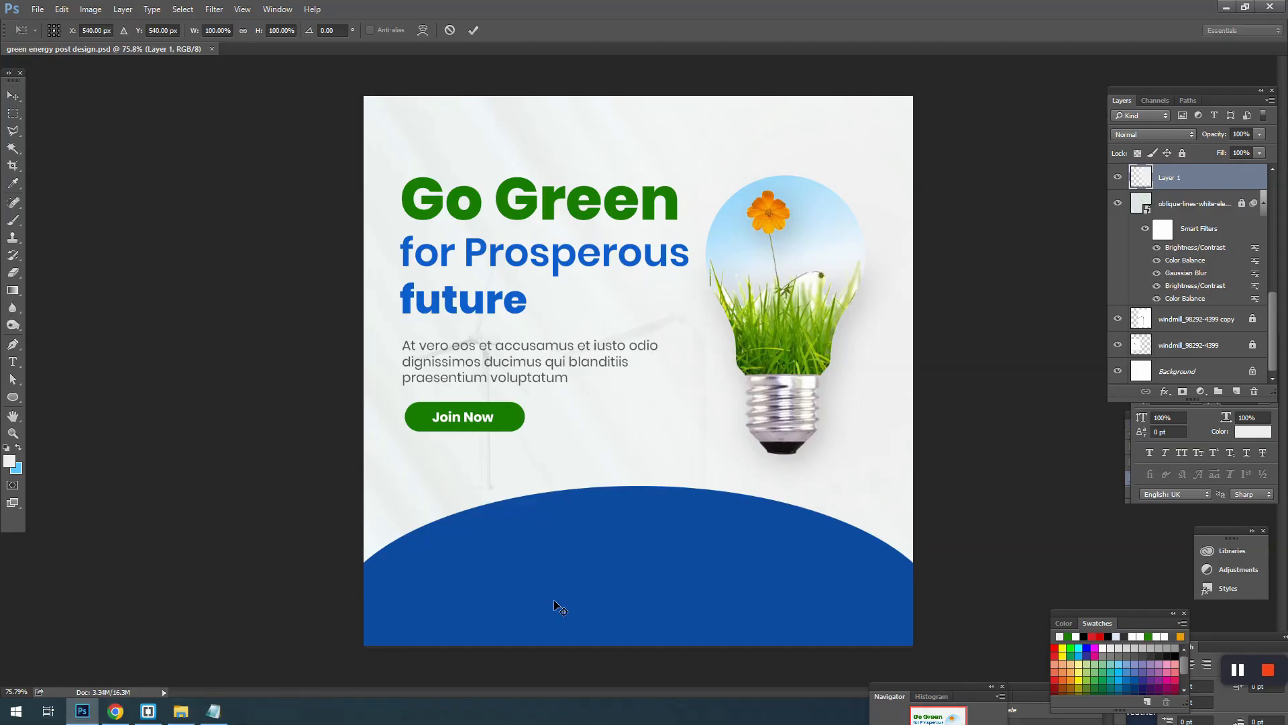
left_click_drag(668, 388, 659, 536)
key("Return")
scroll(1186, 238, "up", 3)
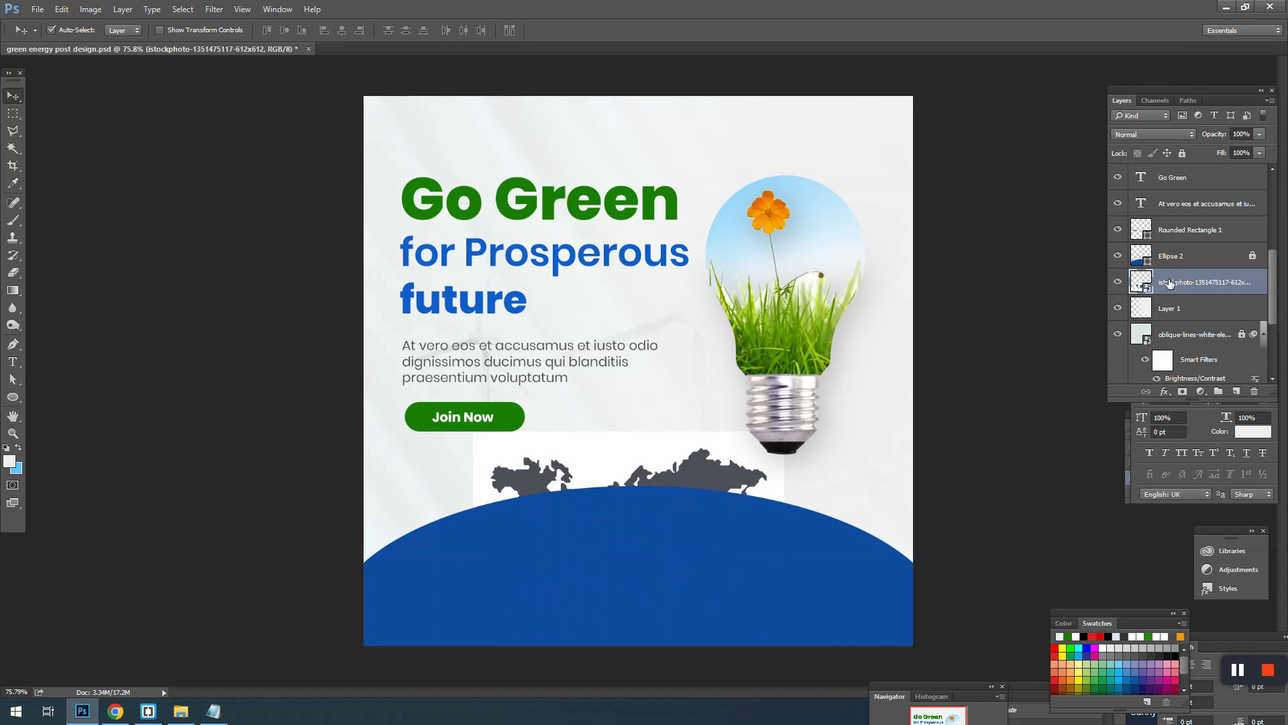
left_click_drag(1169, 283, 1171, 250)
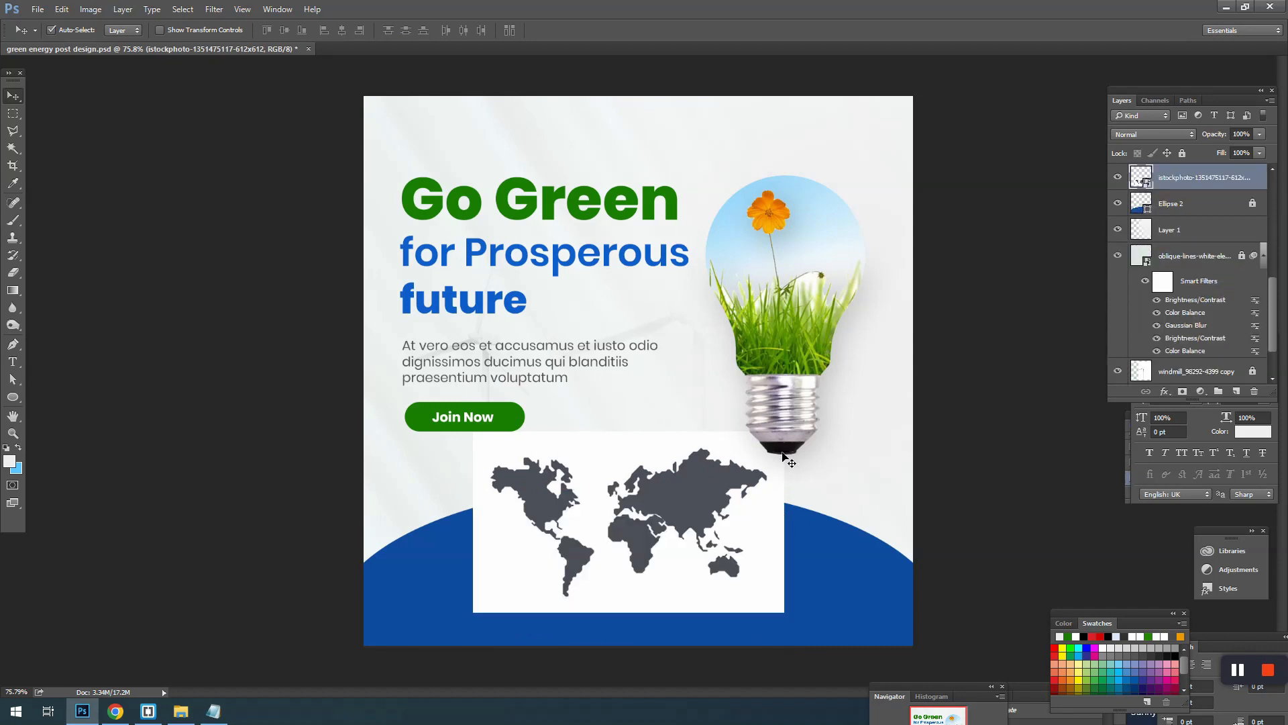
- Enlarge the world map to about 148%, centred lower over the blue footer, and clip it to the ellipse
key("ctrl+t")
left_click_drag(784, 431, 859, 387)
left_click_drag(793, 420, 793, 502)
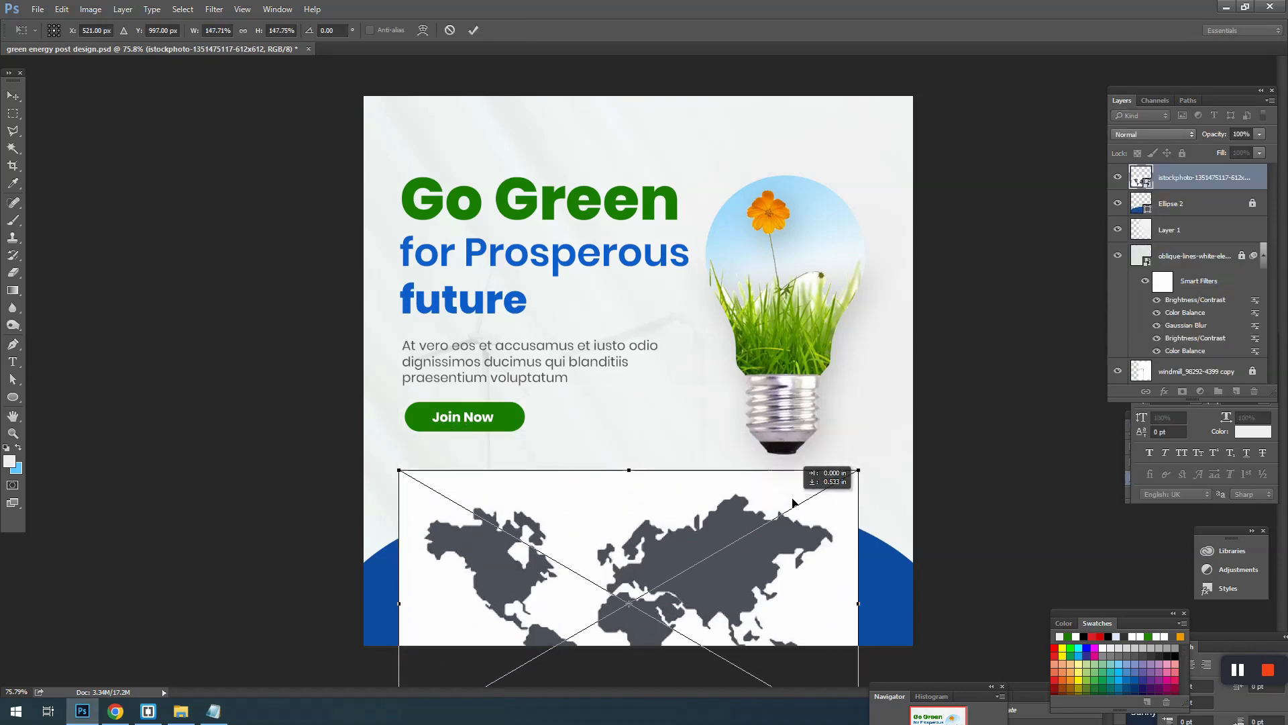
key("Return")
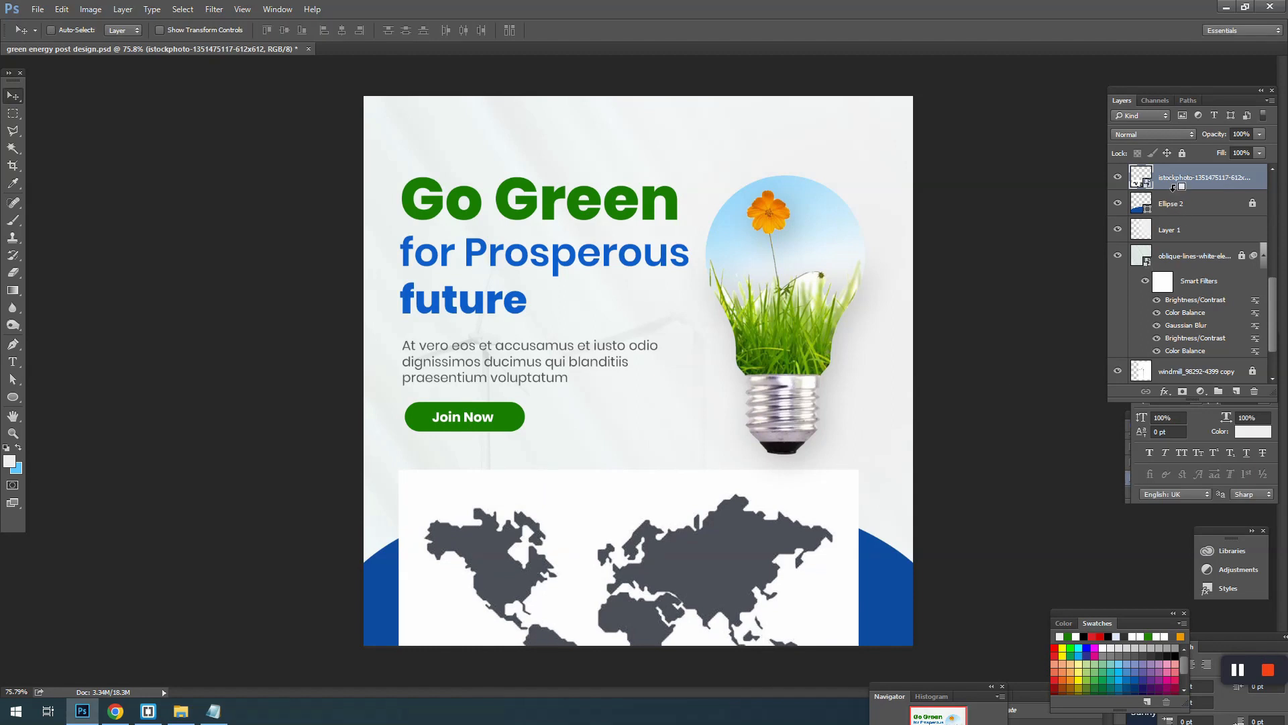
key("ctrl+alt+g")
- Set Layer 1's blend mode to Multiply
left_click(1145, 228)
scroll(1145, 226, "down", 2)
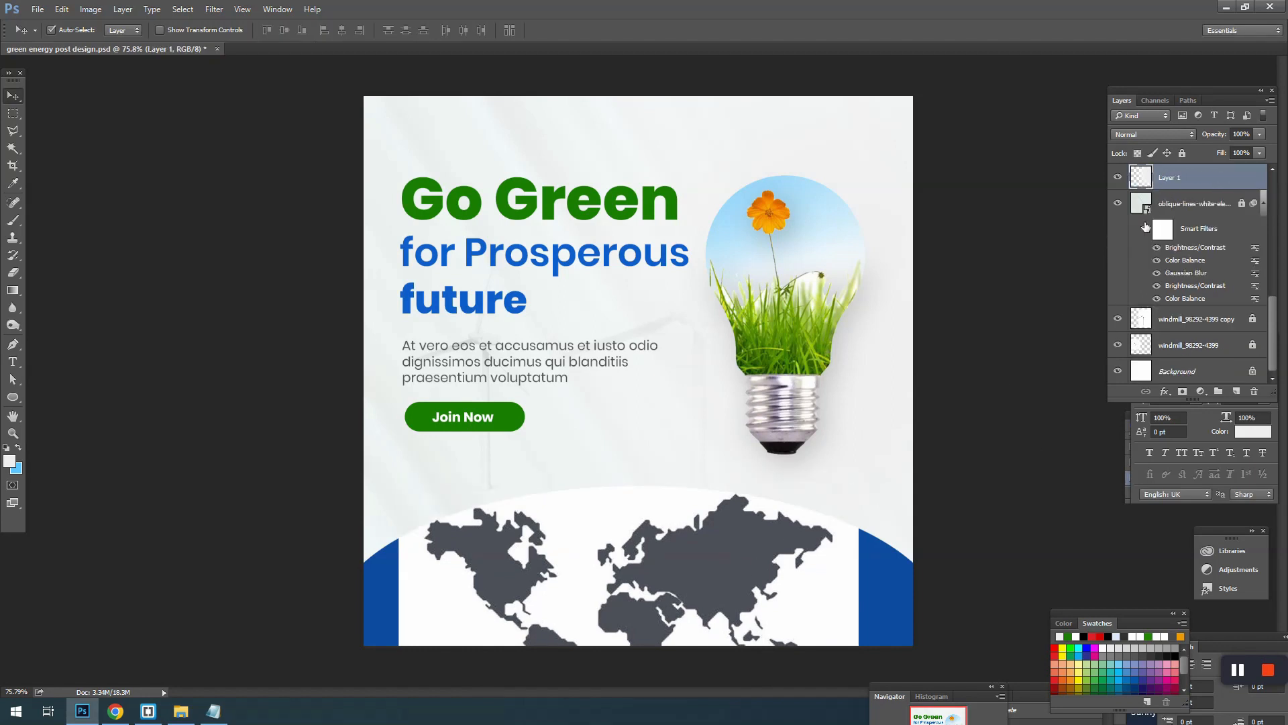
left_click(1136, 130)
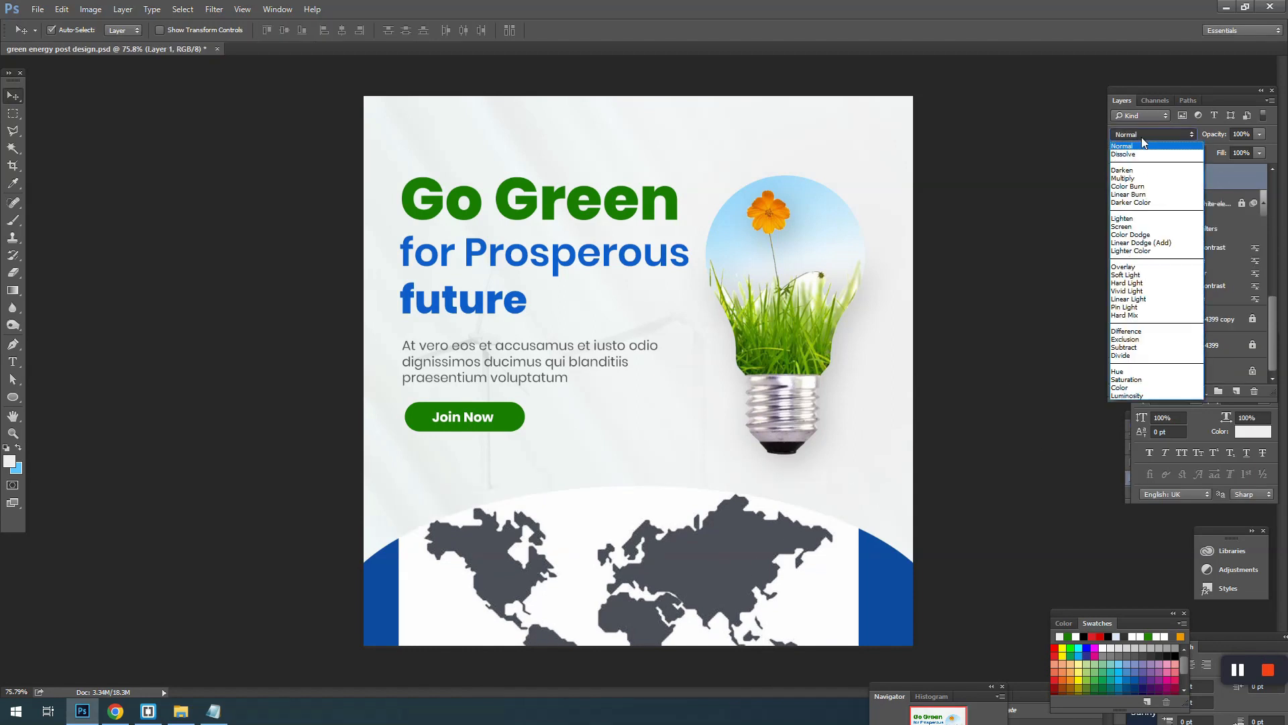
left_click(1141, 137)
scroll(1142, 134, "down", 2)
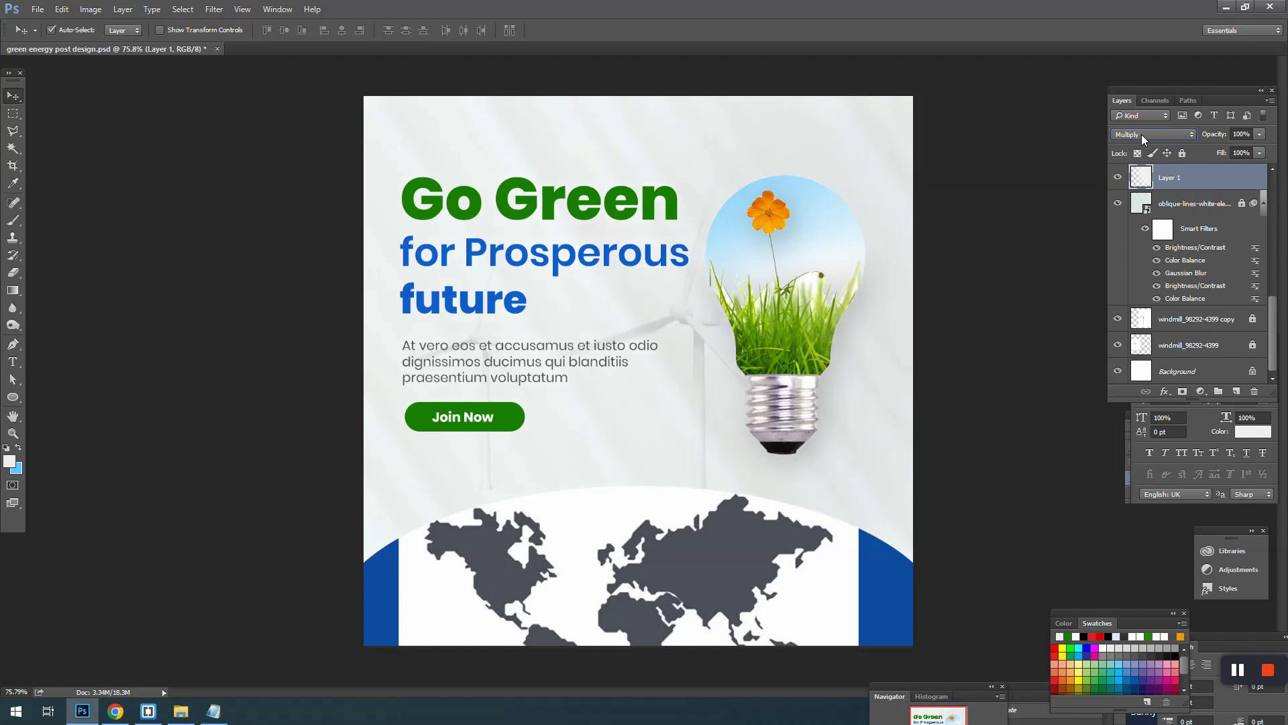
scroll(1142, 134, "up", 2)
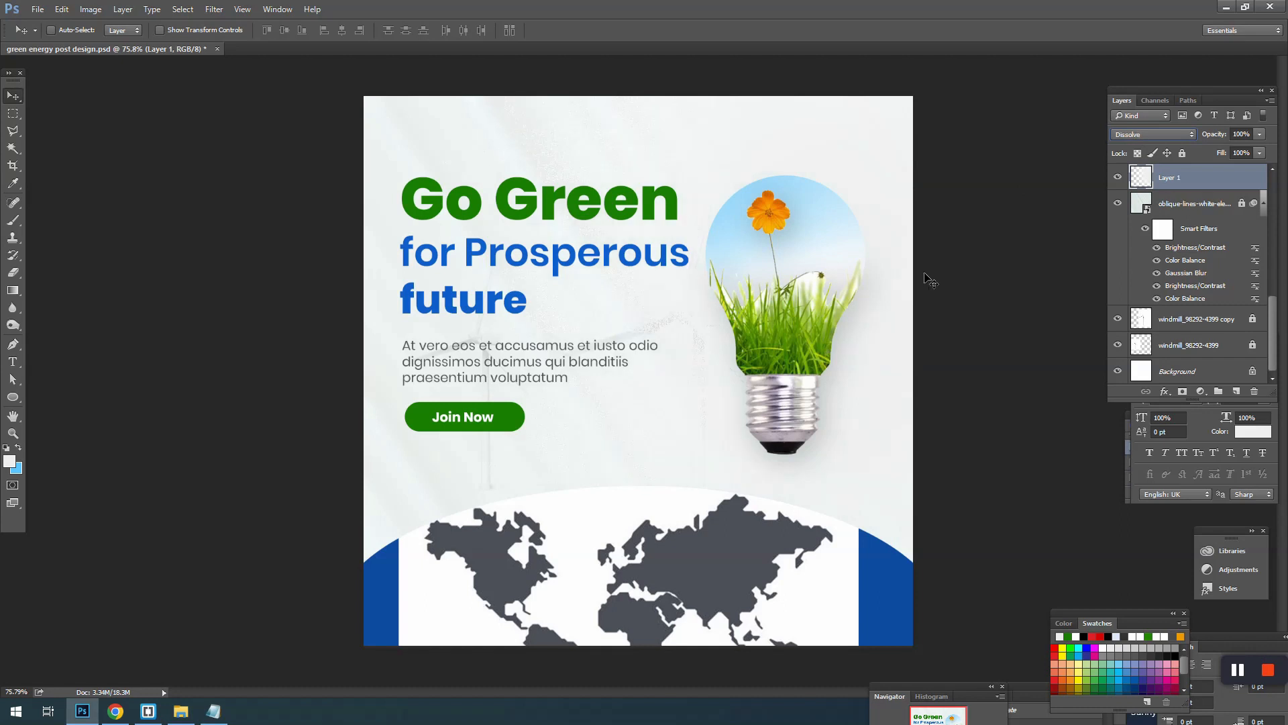
key("Down")
key("Down")
left_click(998, 277, "ctrl")
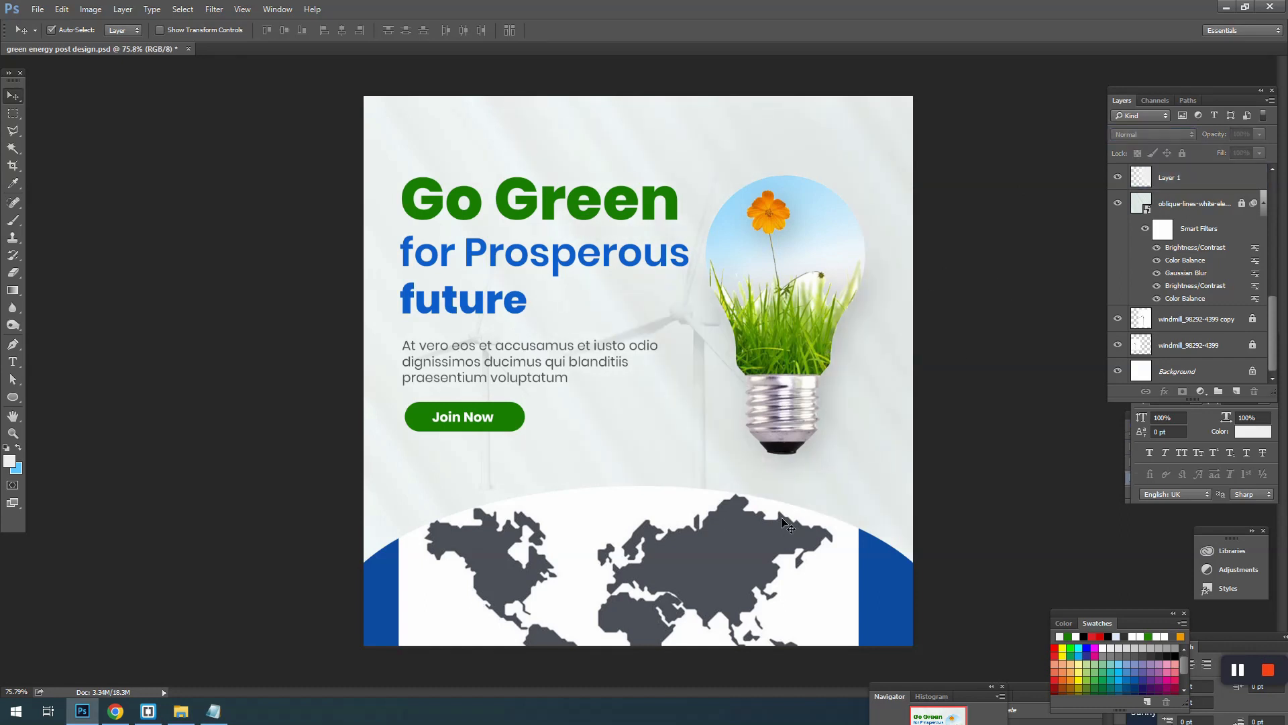
- Set the world map layer's blend mode to Multiply and its opacity to 14%
left_click(740, 543, "ctrl")
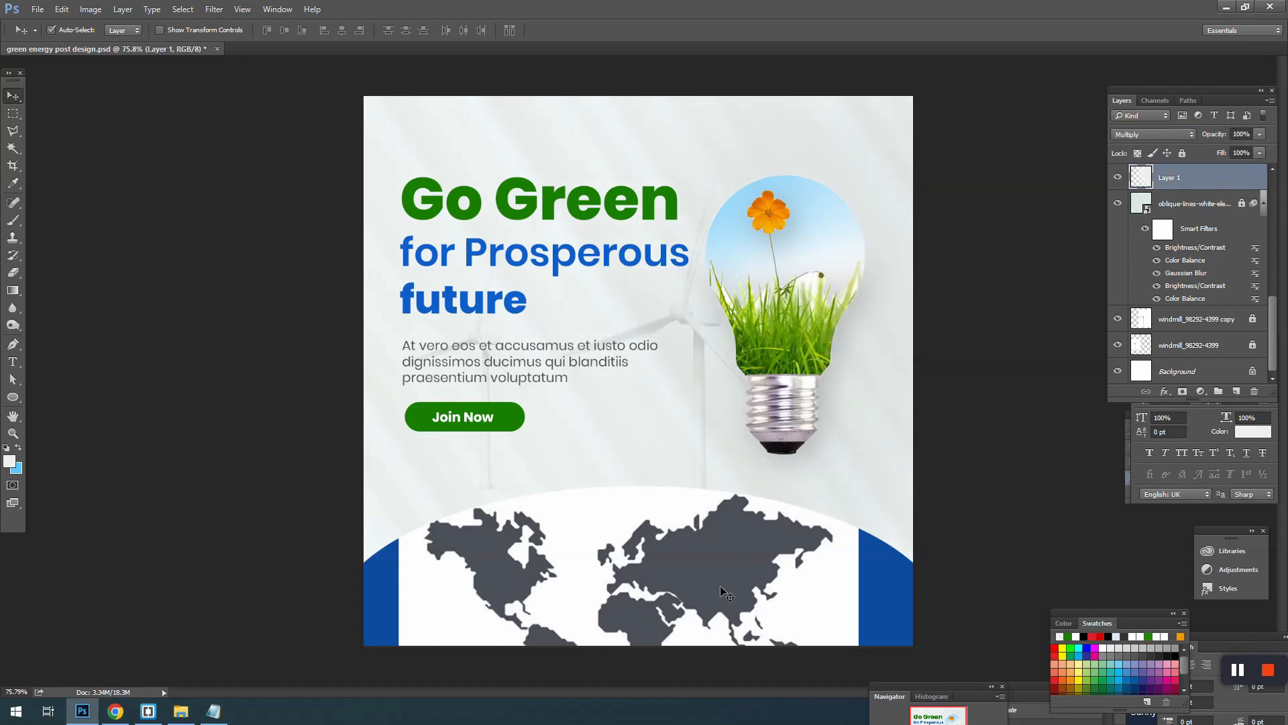
scroll(1151, 235, "up", 3)
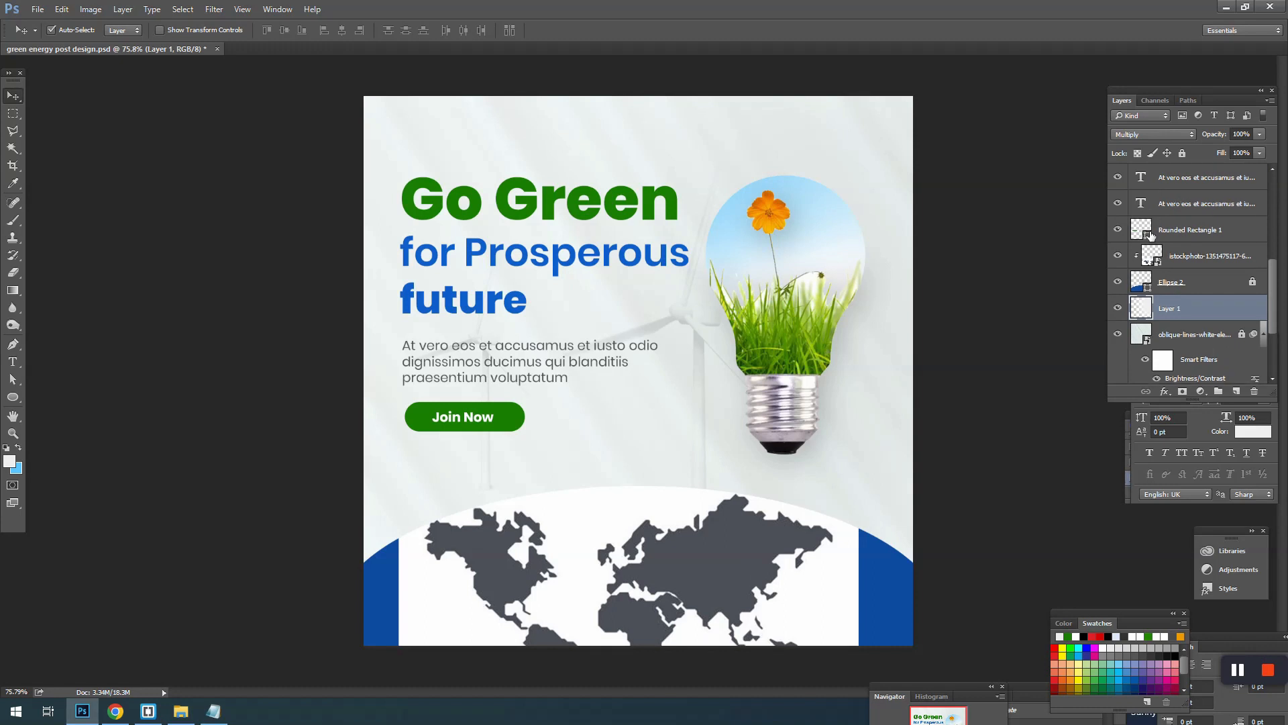
left_click(1175, 261)
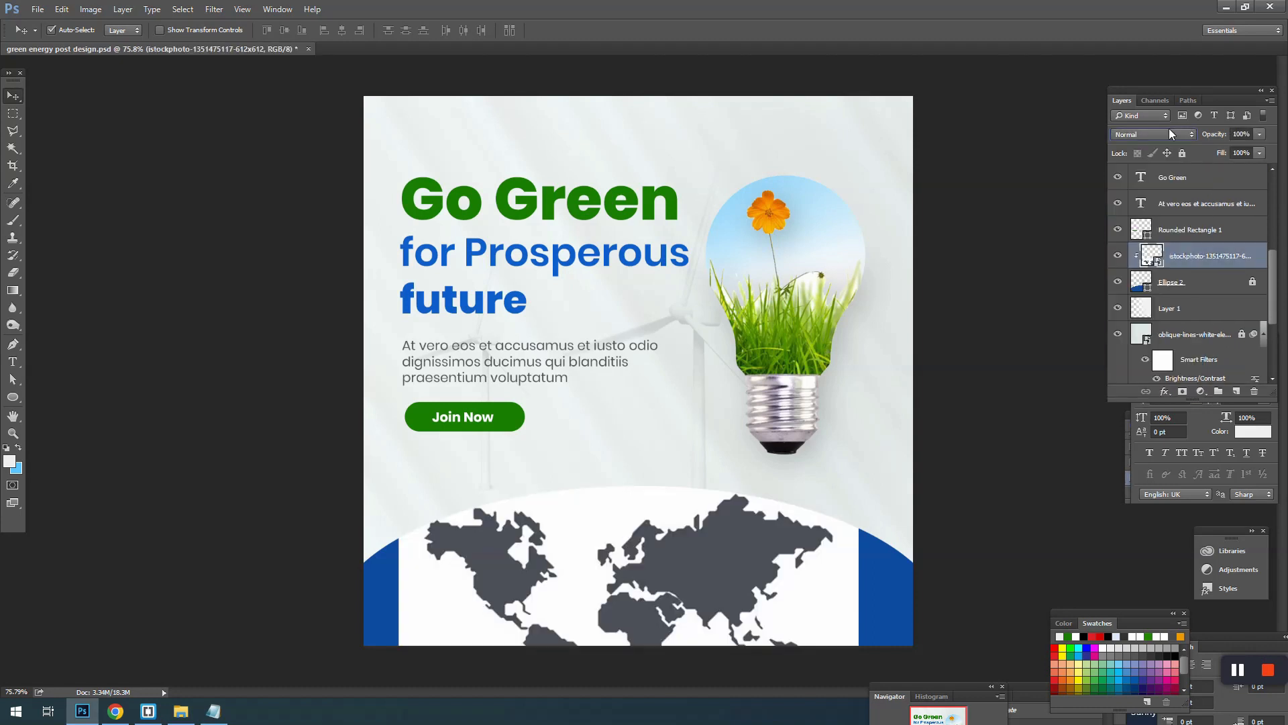
scroll(1169, 127, "down", 3)
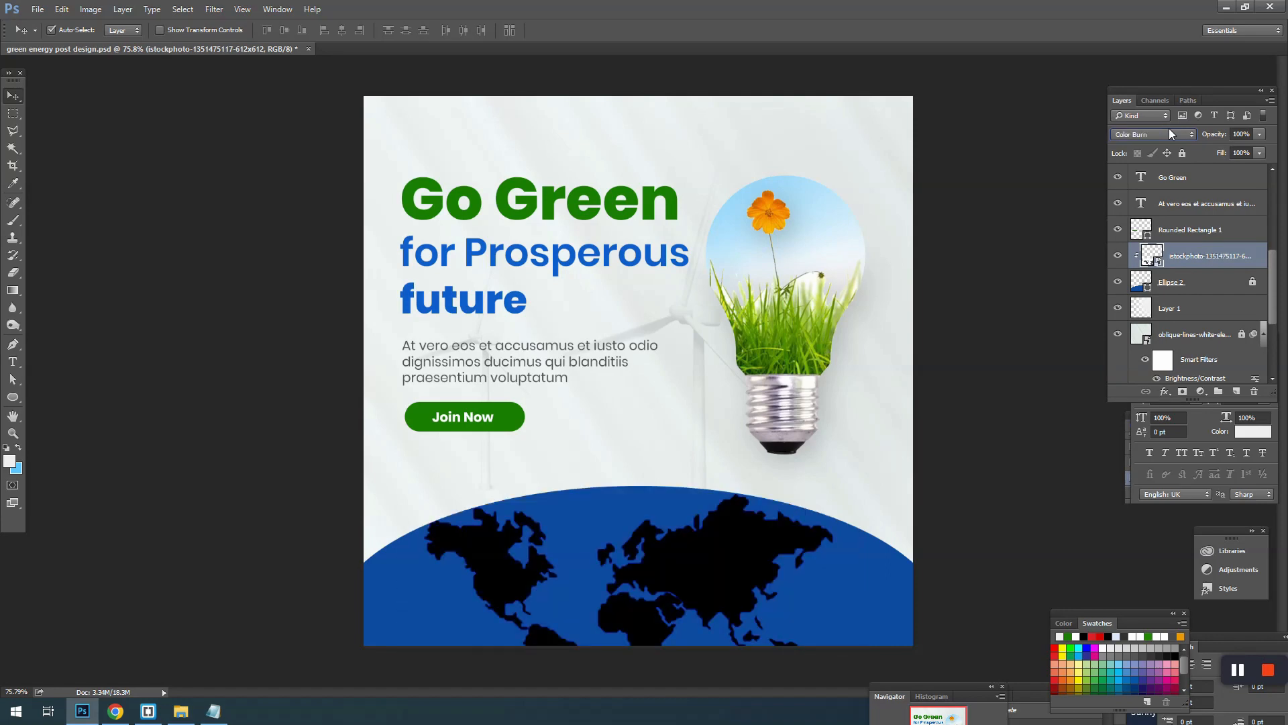
scroll(1169, 128, "up", 2)
left_click_drag(1222, 128, 1197, 135)
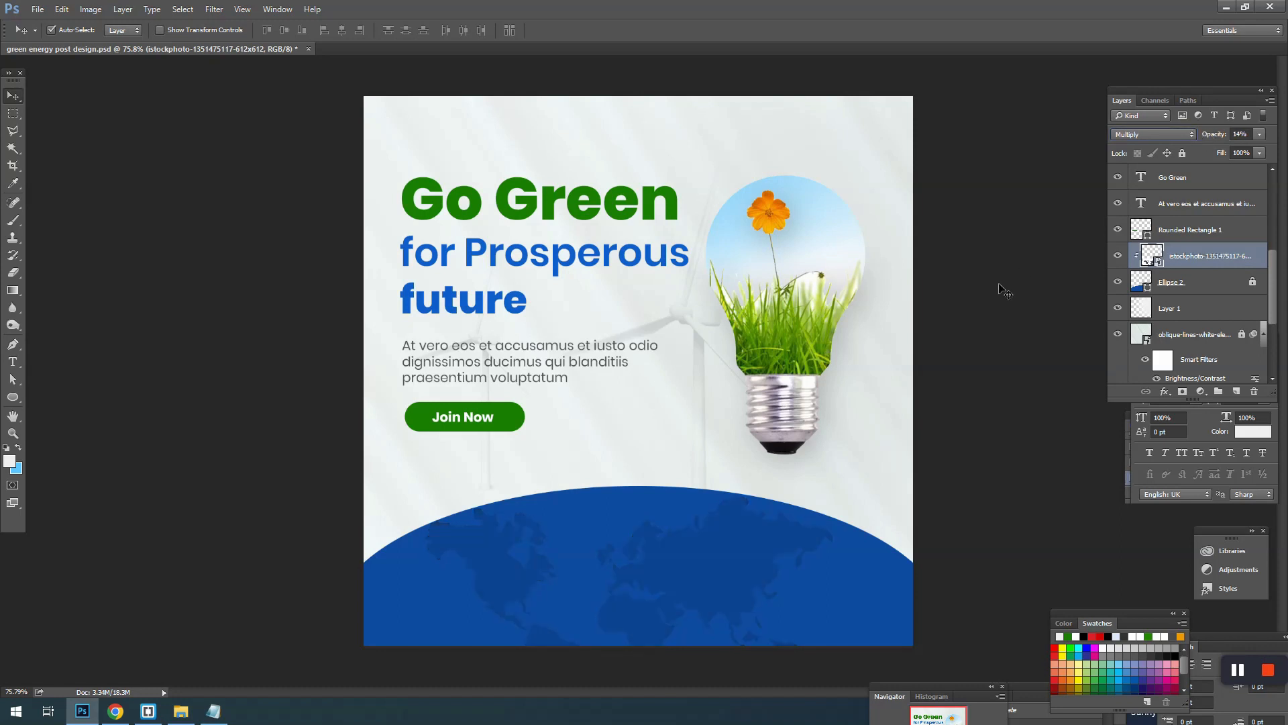
- Scale the world map up to about 185% and reposition it so it spans the width of the blue footer
key("ctrl+t")
left_click_drag(868, 469, 915, 484)
key("Return")
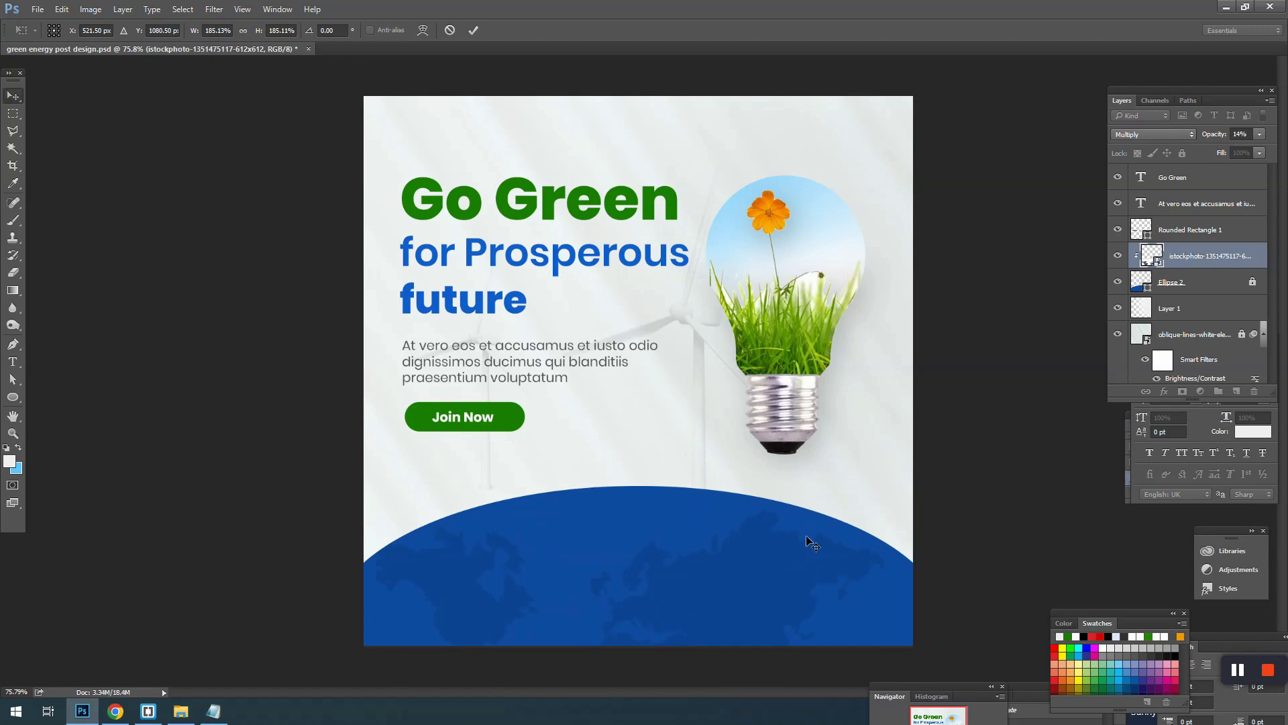
- Lock the blue ellipse layer beneath the clipped world map and save the document
left_click(1182, 282)
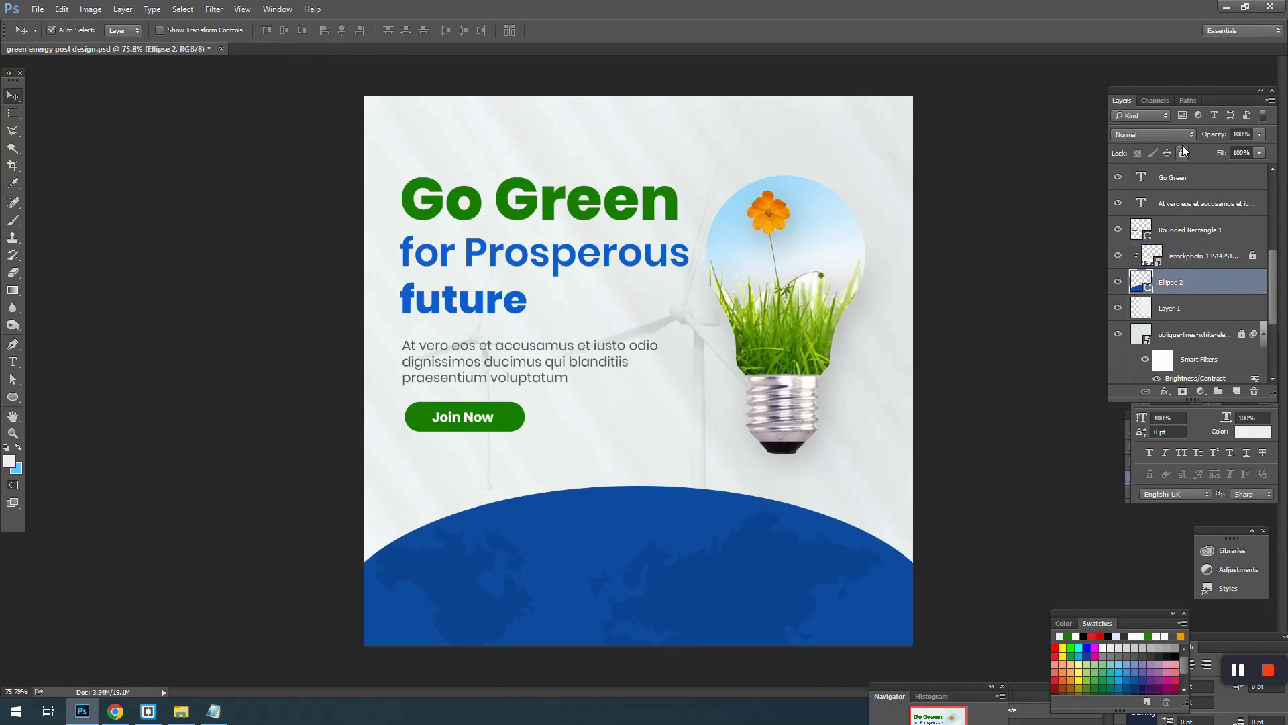
left_click(1184, 153)
key("ctrl+s")
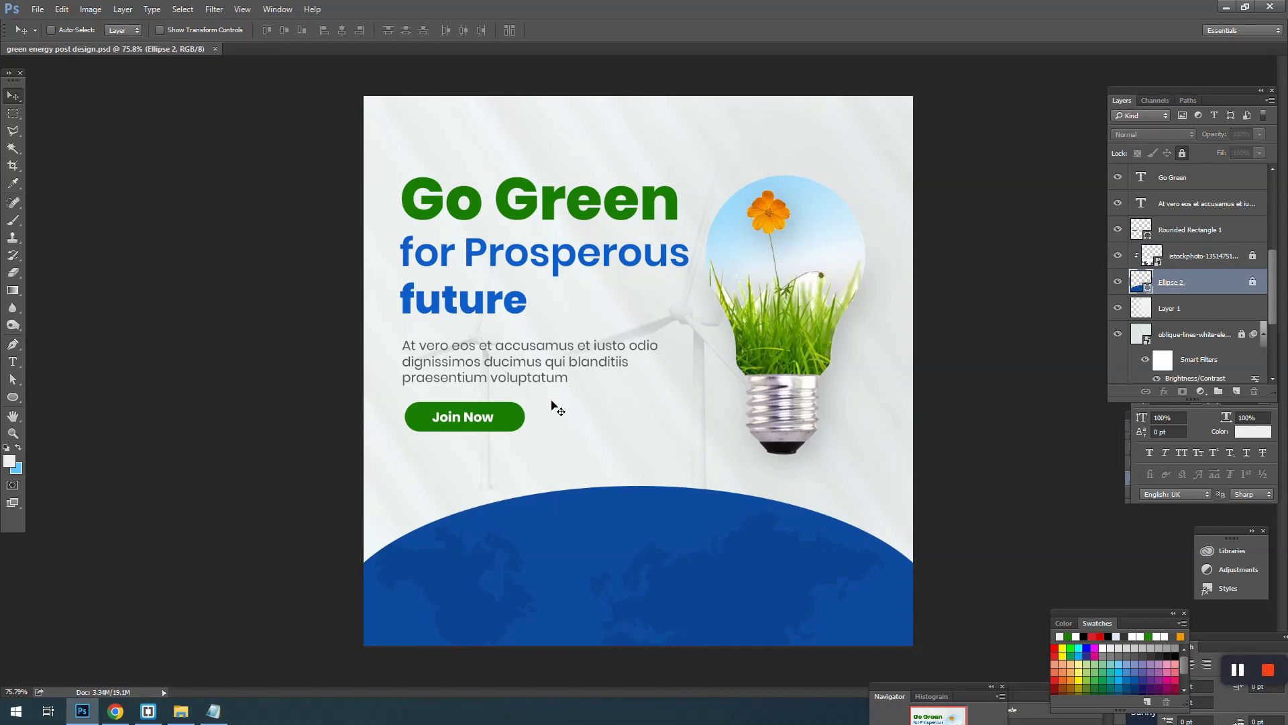
- Move the slogan, body text, Join Now button and bulb together up by about 20 px and save the document
left_click(343, 402)
left_click_drag(400, 157, 812, 446)
key("alt+ctrl+a")
key("shift+Up")
key("shift+Up")
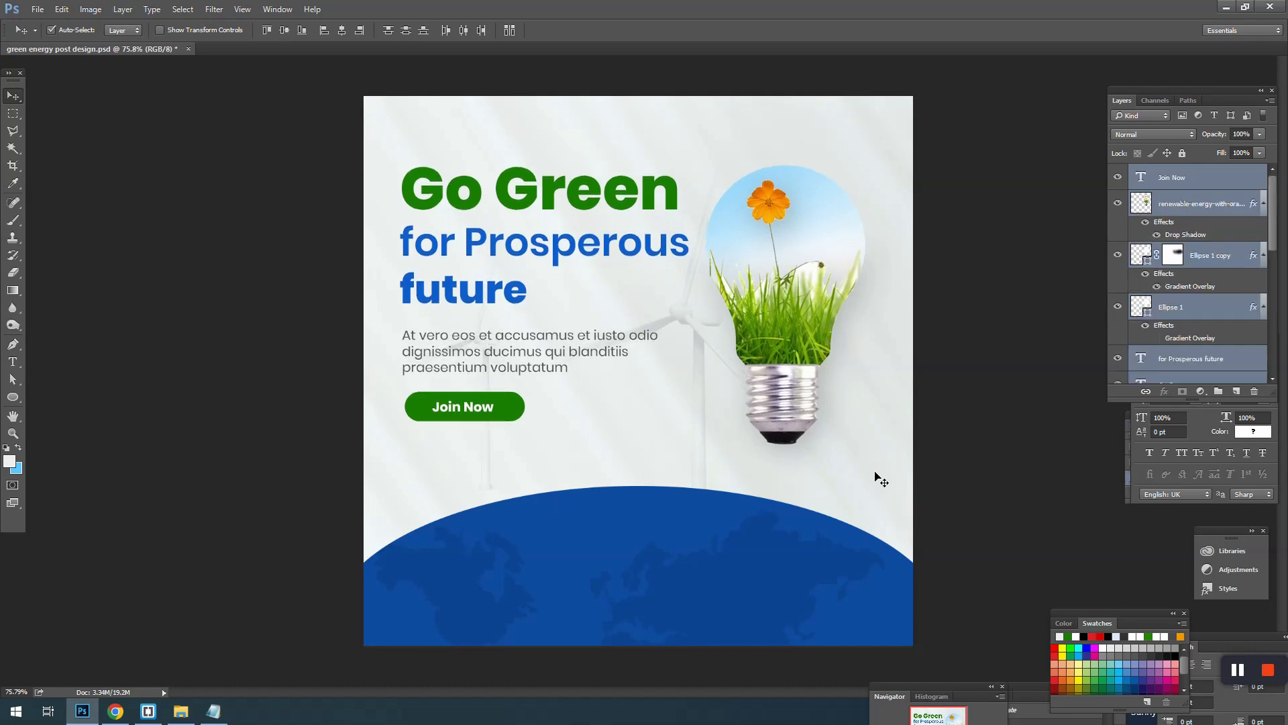
left_click(102, 476)
key("ctrl+s")
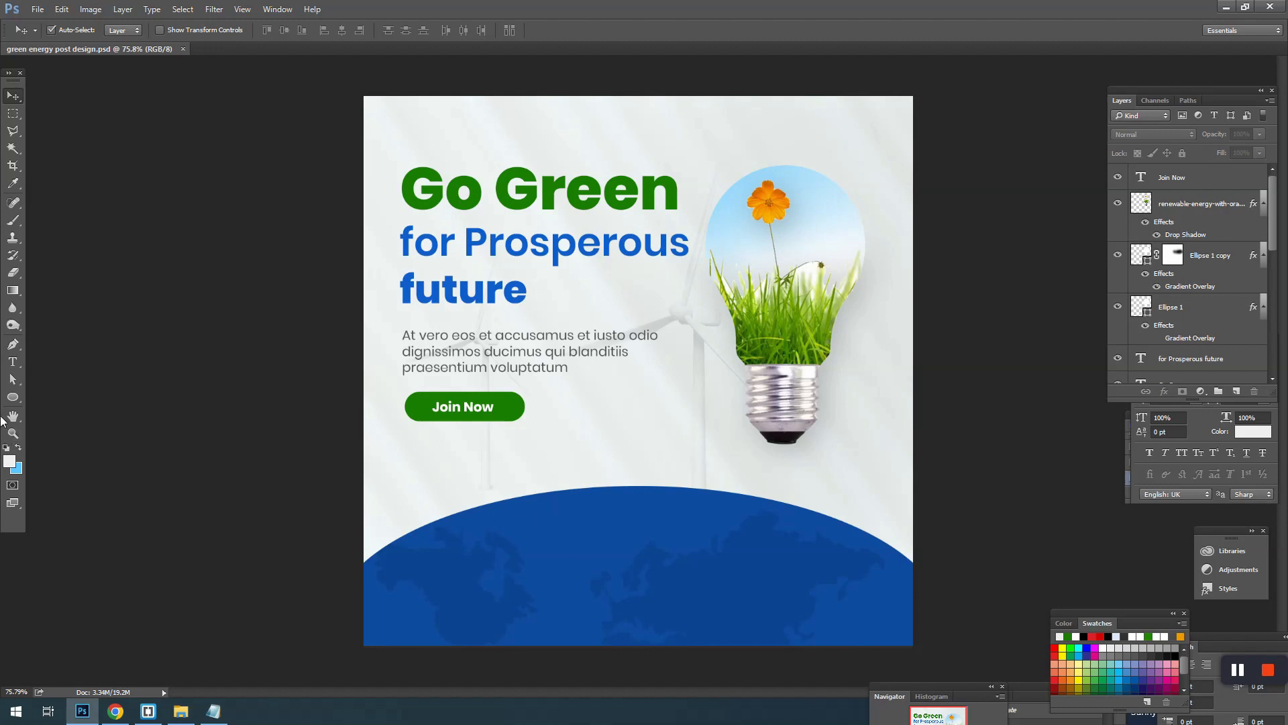
- Draw a circle of about 156 px over the footer's upper-left curve and fill it with a brighter shade of the Join Now green
left_click(13, 397)
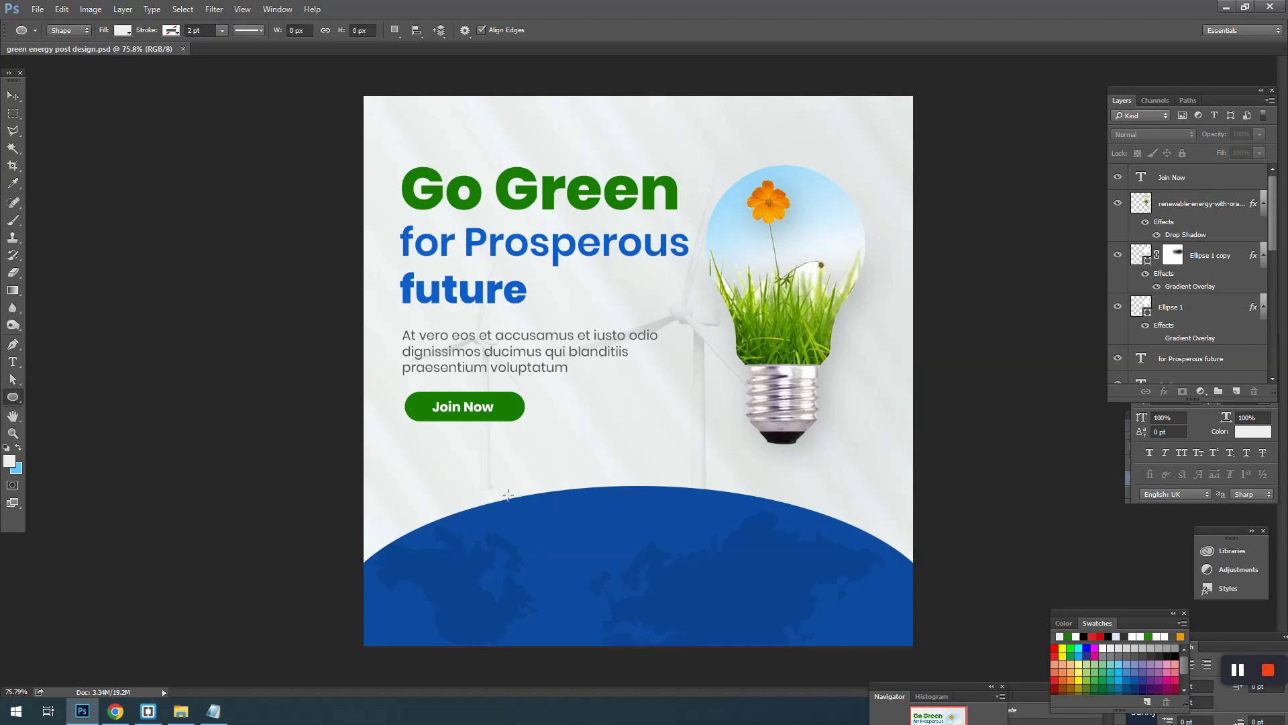
left_click_drag(478, 507, 518, 547)
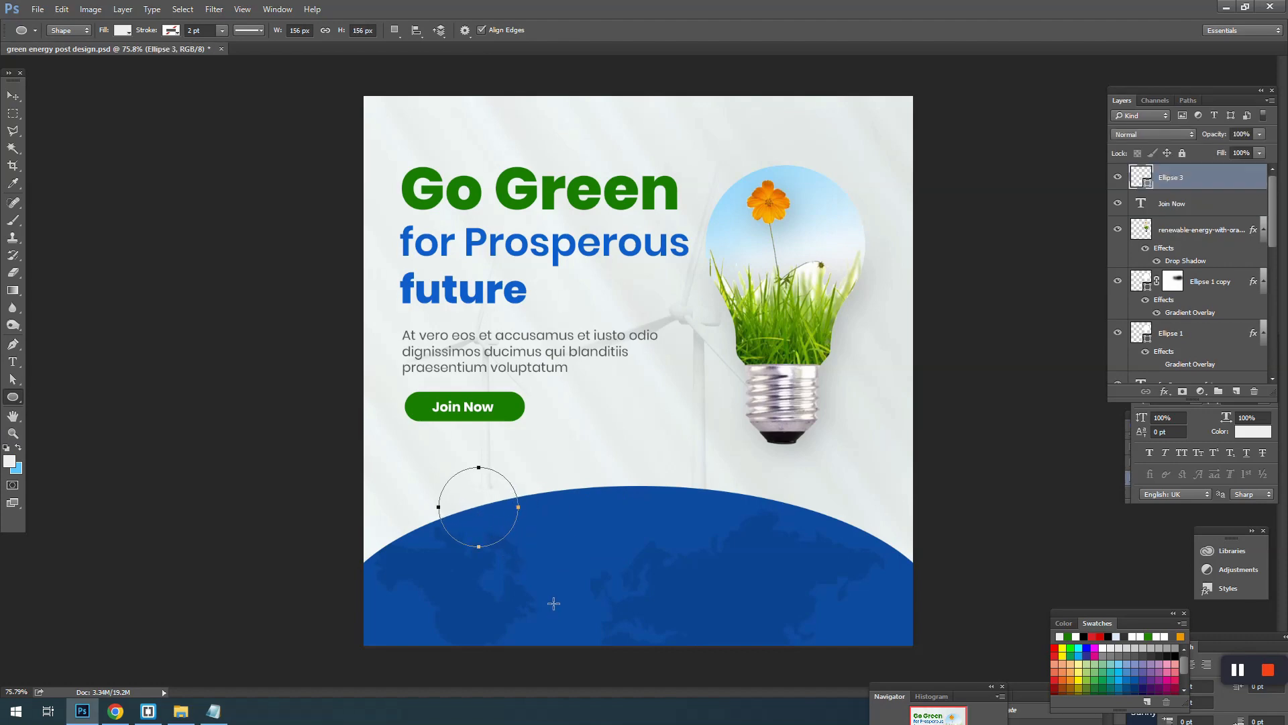
double_click(1146, 185)
left_click(511, 408)
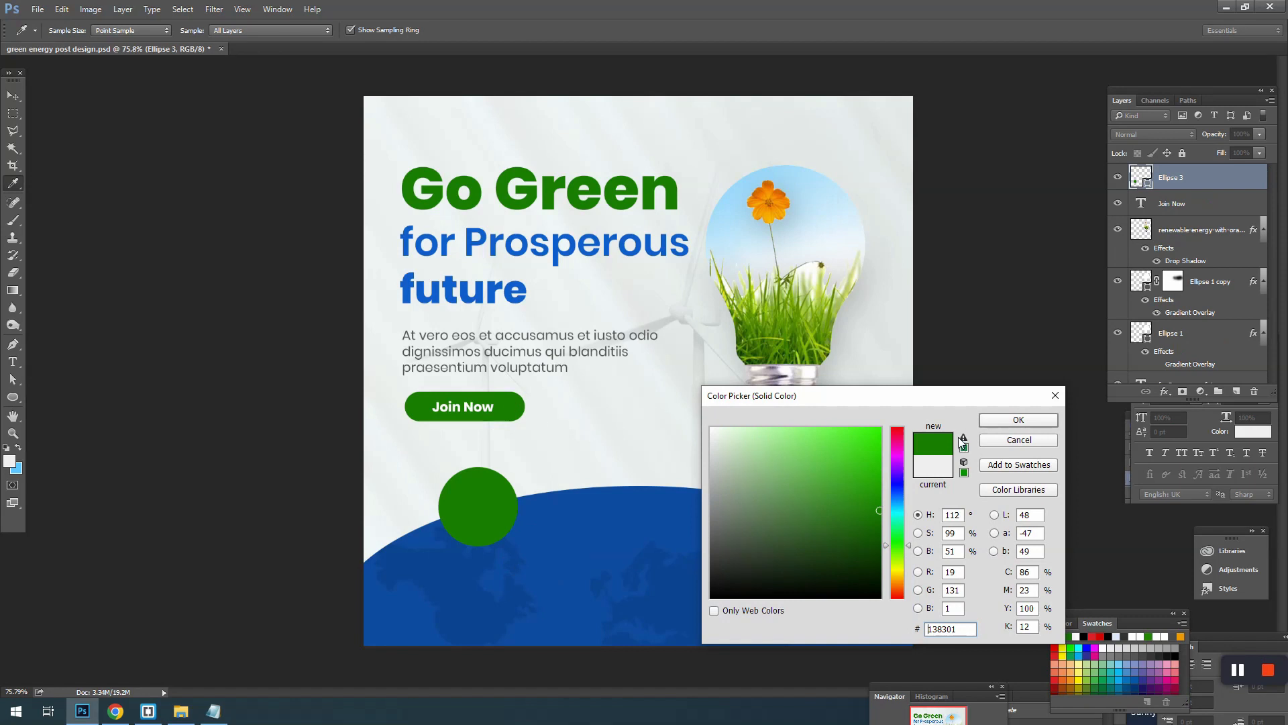
mouse_move(858, 487)
left_mouse_down()
mouse_move(869, 497)
mouse_move(873, 485)
left_mouse_up()
left_click(1015, 420)
- Add a white Stroke effect positioned outside the green circle on the footer's curve and widen it into a clear ring
key("m")
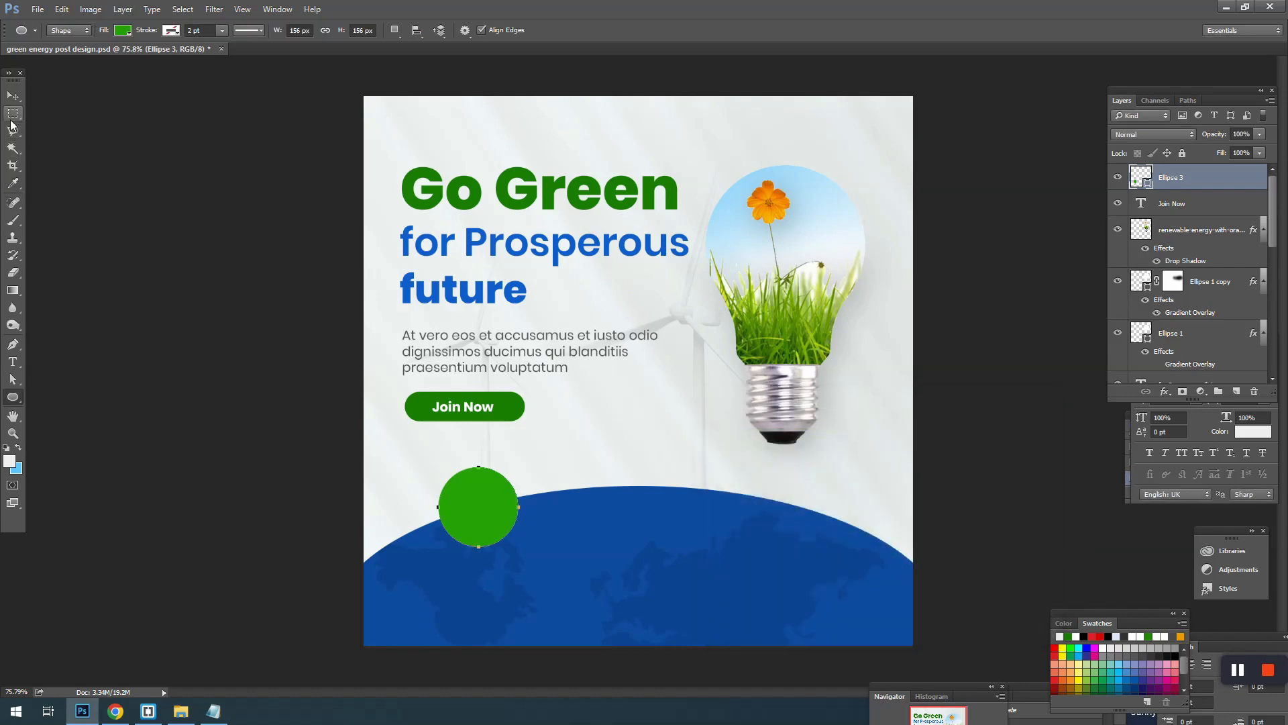
right_click(606, 274)
left_click(643, 282)
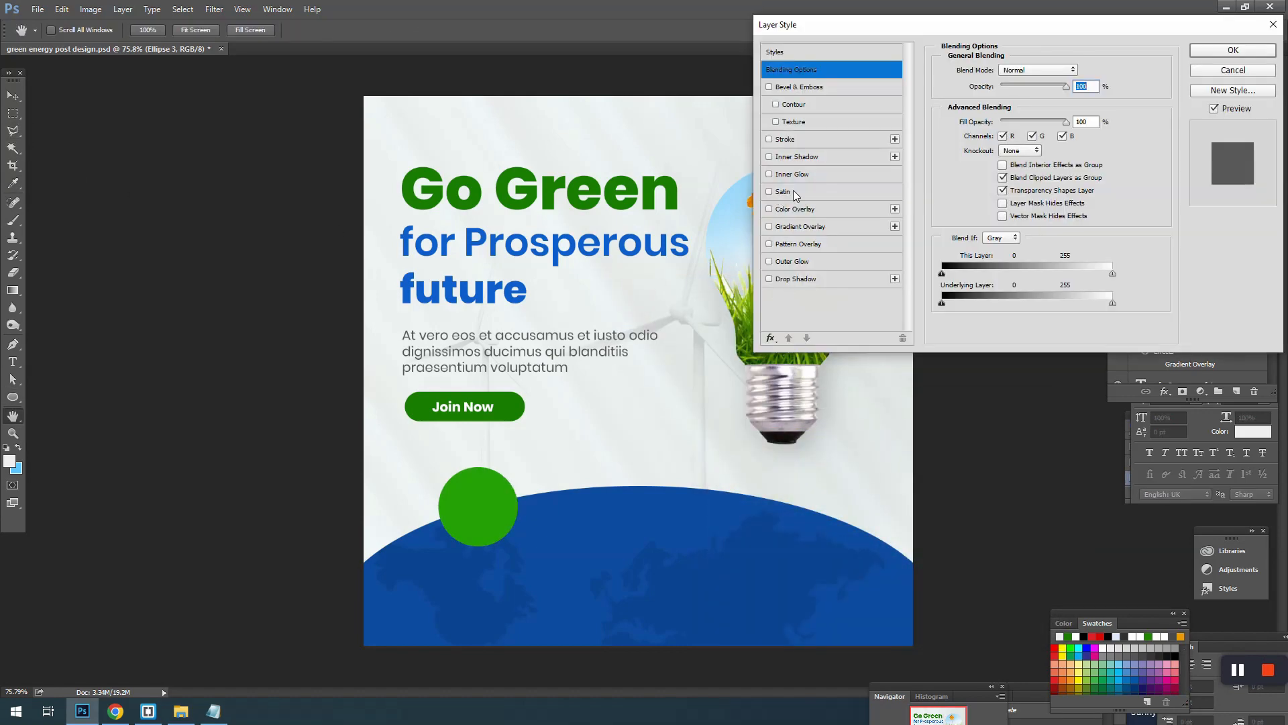
left_click(790, 139)
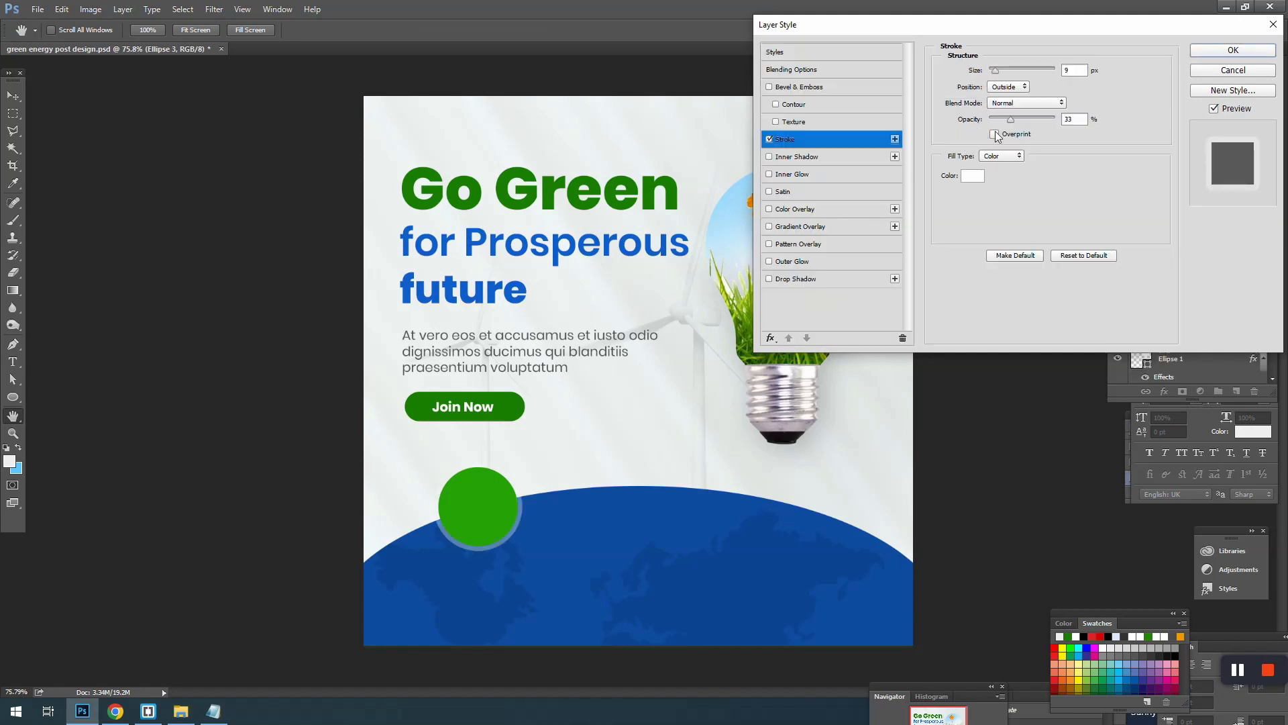
left_click_drag(996, 70, 994, 74)
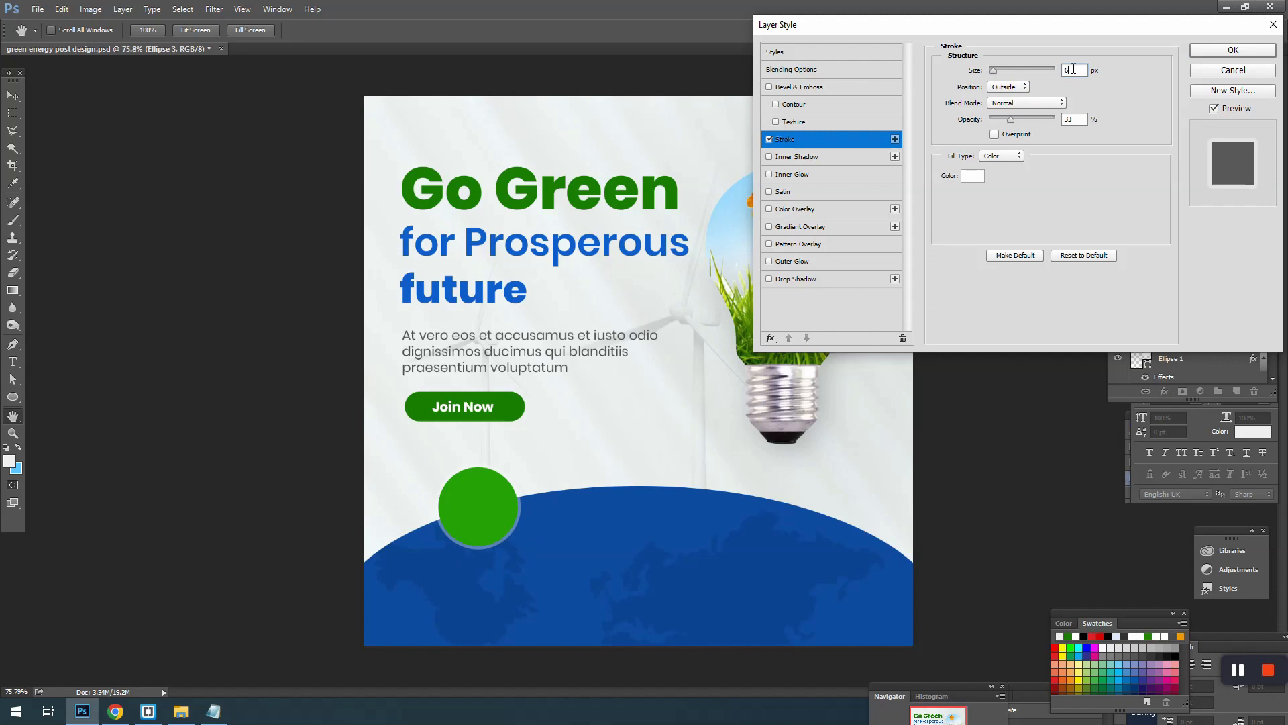
key("Up")
key("Up")
key("Up")
key("Up")
key("Up")
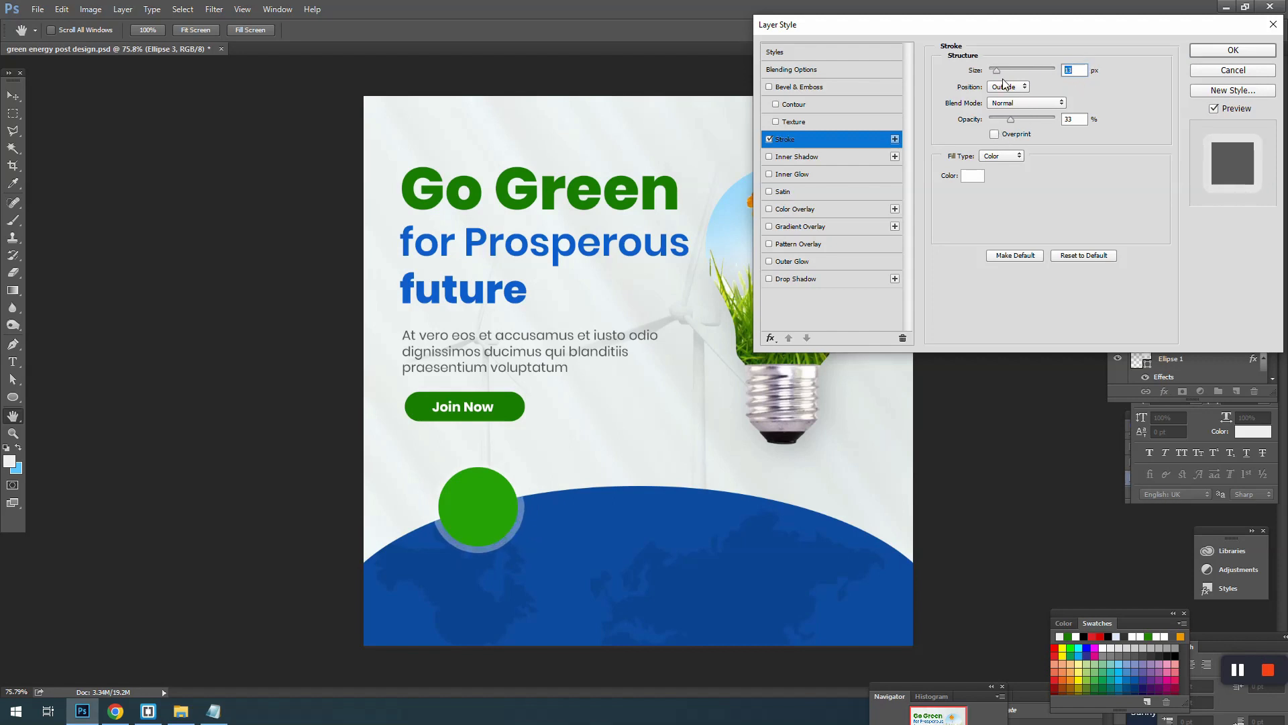
left_click_drag(996, 71, 997, 71)
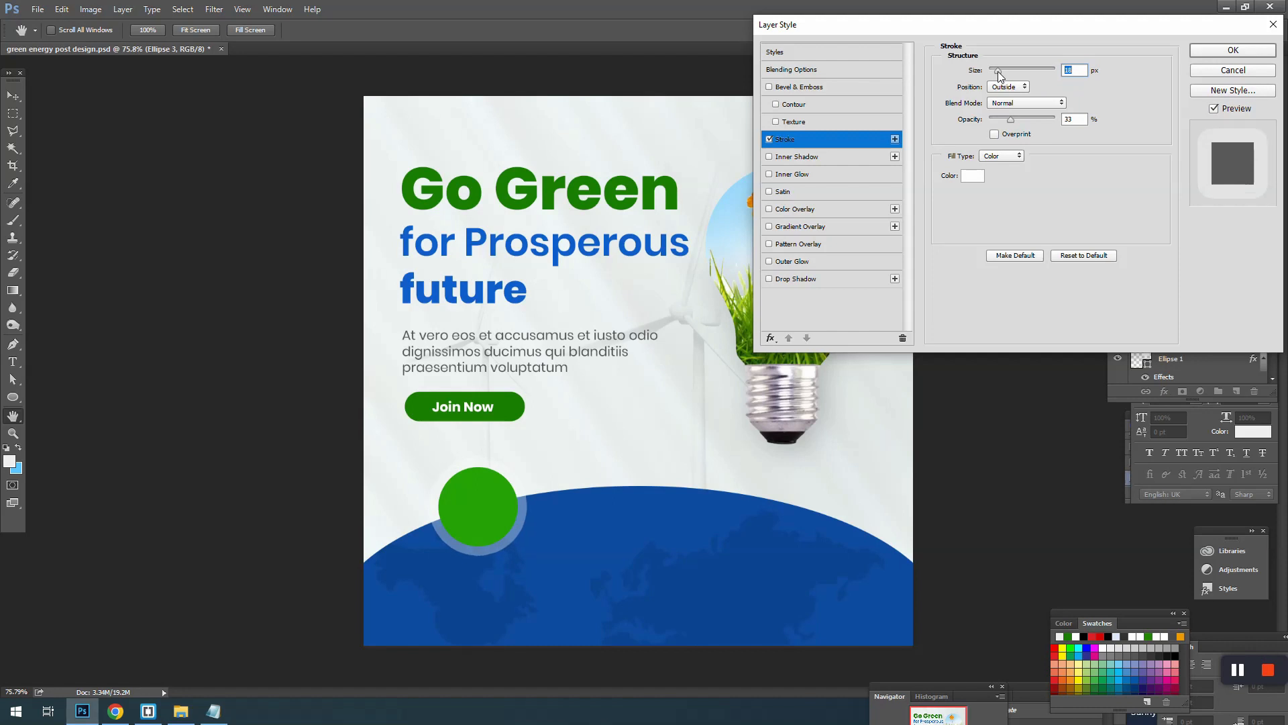
- Set the circle's stroke opacity to 63%, narrow the ring slightly, and apply the layer style
left_click_drag(1010, 119, 1030, 121)
left_click(1074, 70)
key("Down")
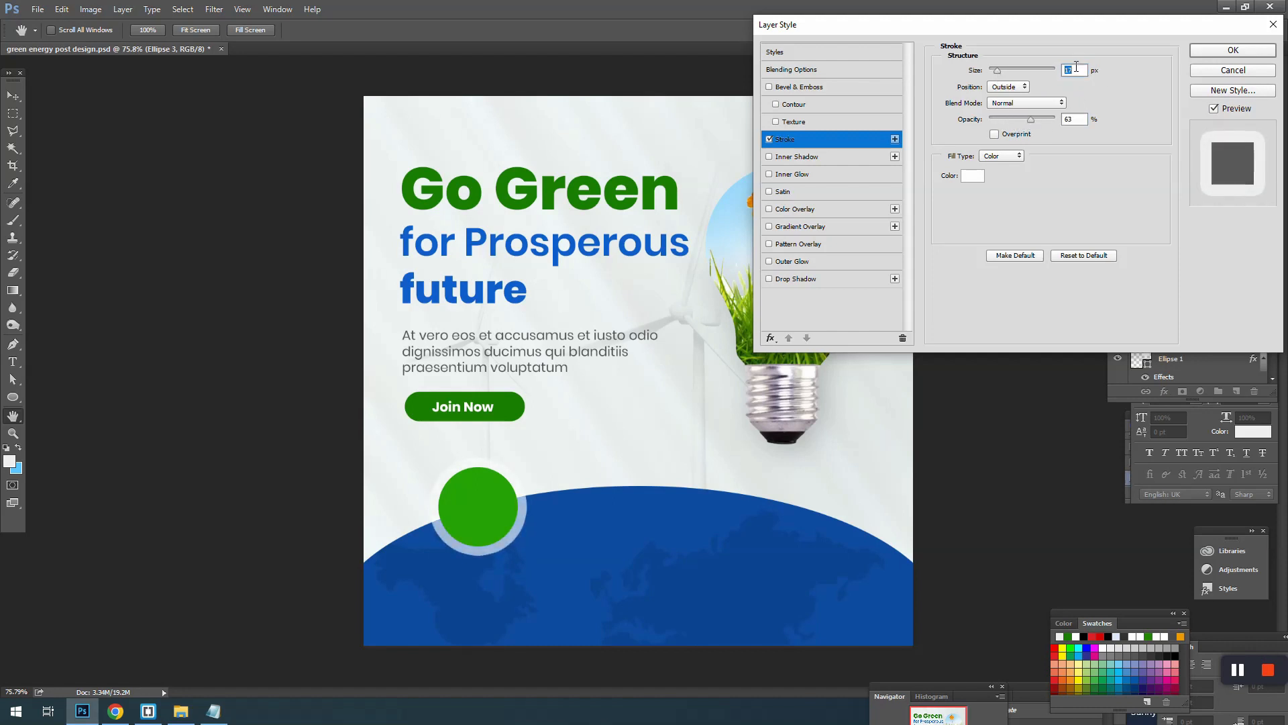
key("Down")
key("Down")
key("Down")
key("Down")
key("Down")
key("Down")
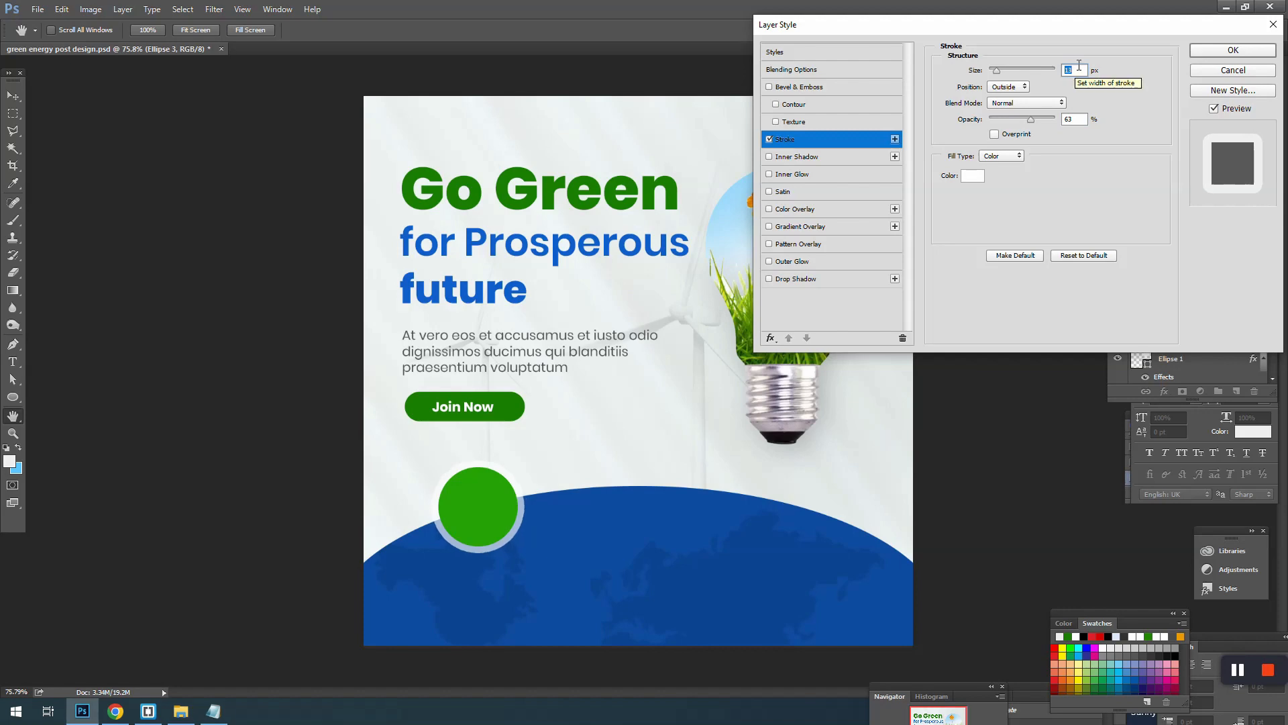
left_click(1246, 51)
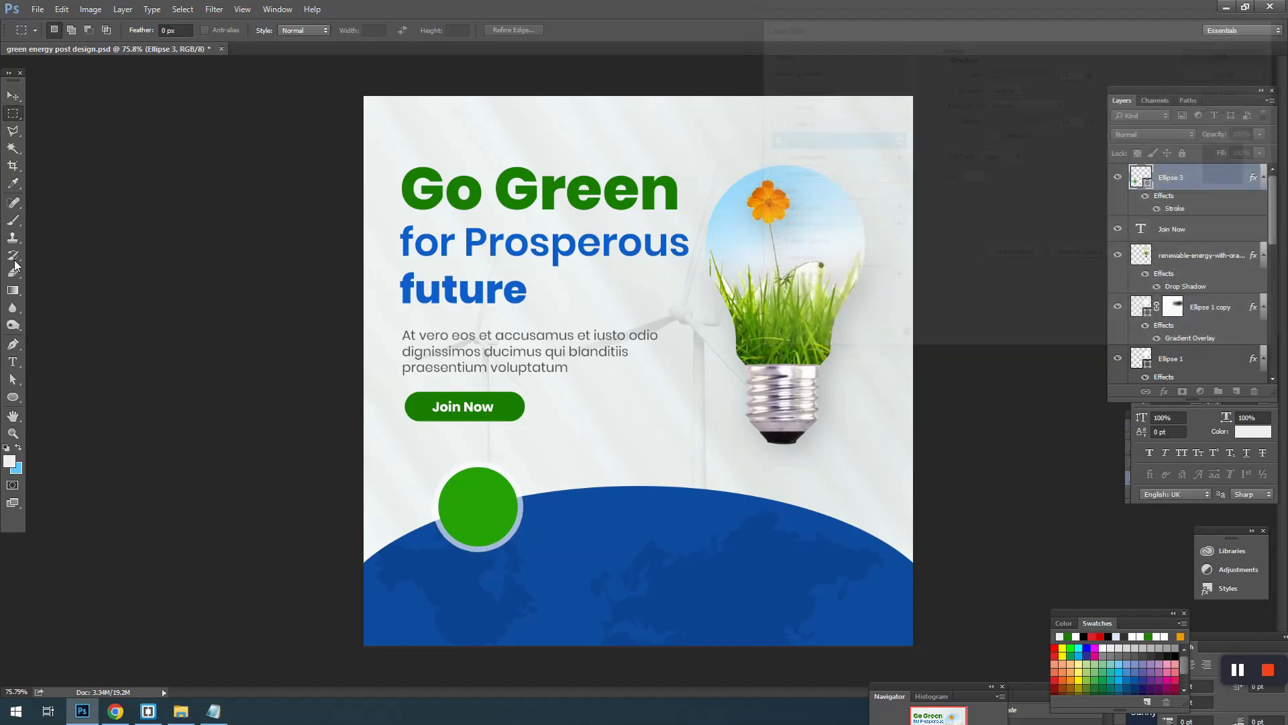
left_click(19, 97)
left_click_drag(476, 534, 807, 541)
left_click(493, 498, "shift")
key("ctrl+t")
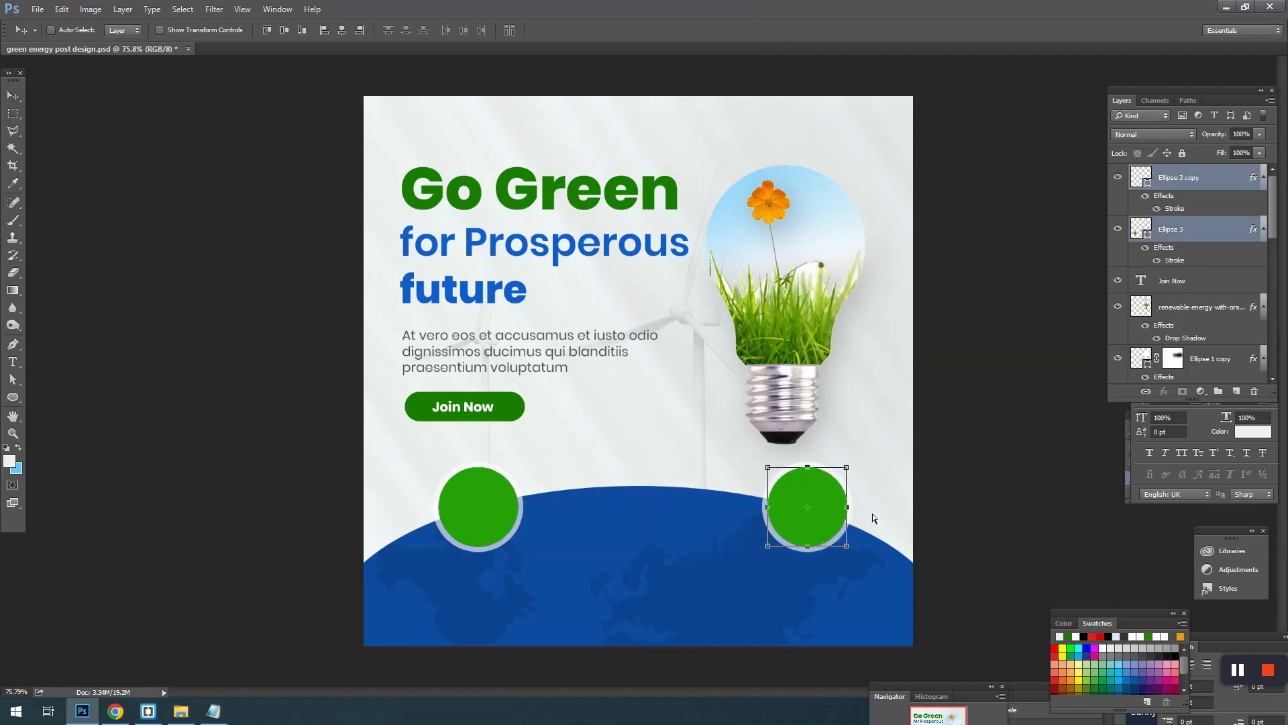
key("Return")
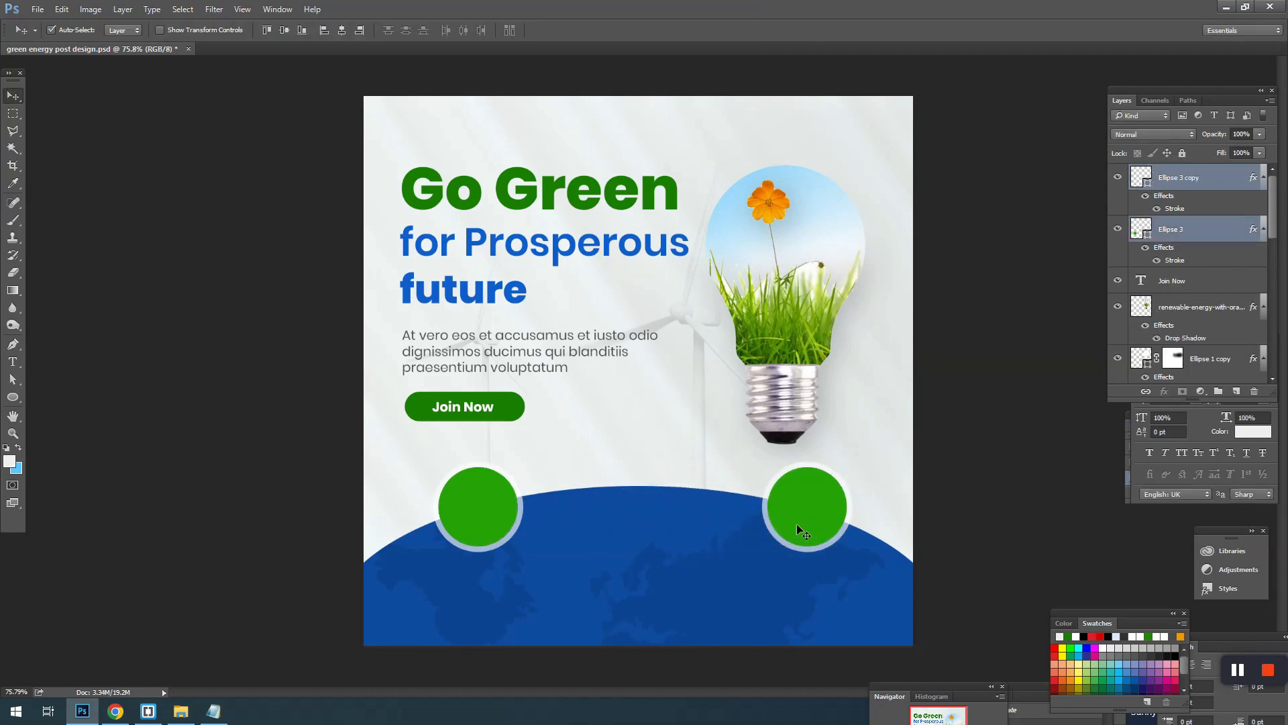
key("Delete")
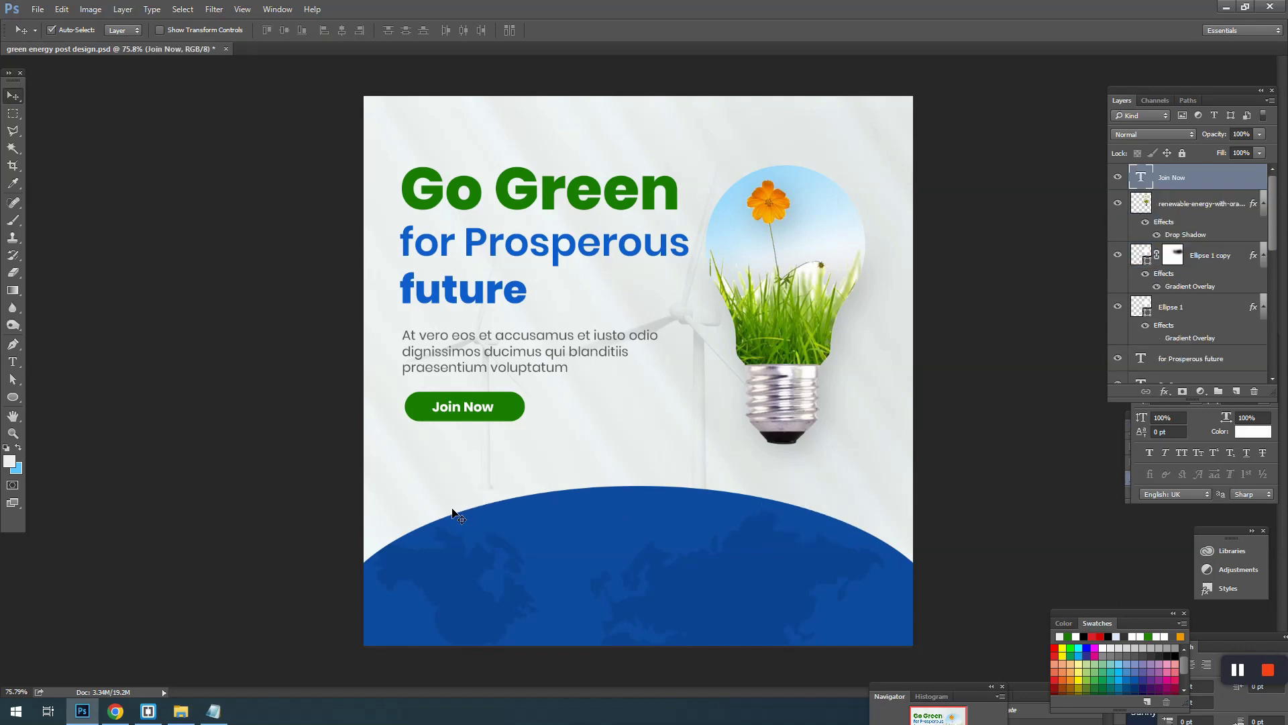
left_click(469, 514)
key("ctrl+z")
left_click(581, 560)
left_click(818, 534)
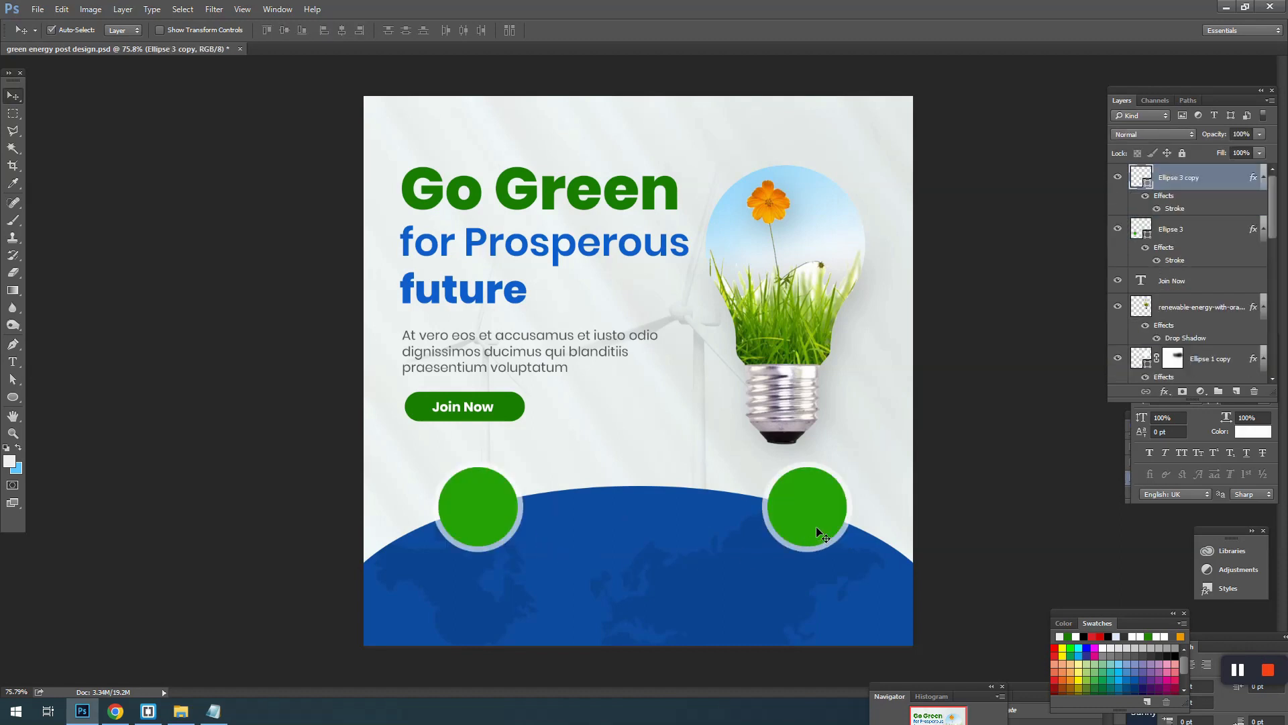
key("Delete")
- Shrink the green circle slightly, duplicate it into a row of four circles along the footer's curved edge, and save the document
left_click(463, 527)
key("ctrl+t")
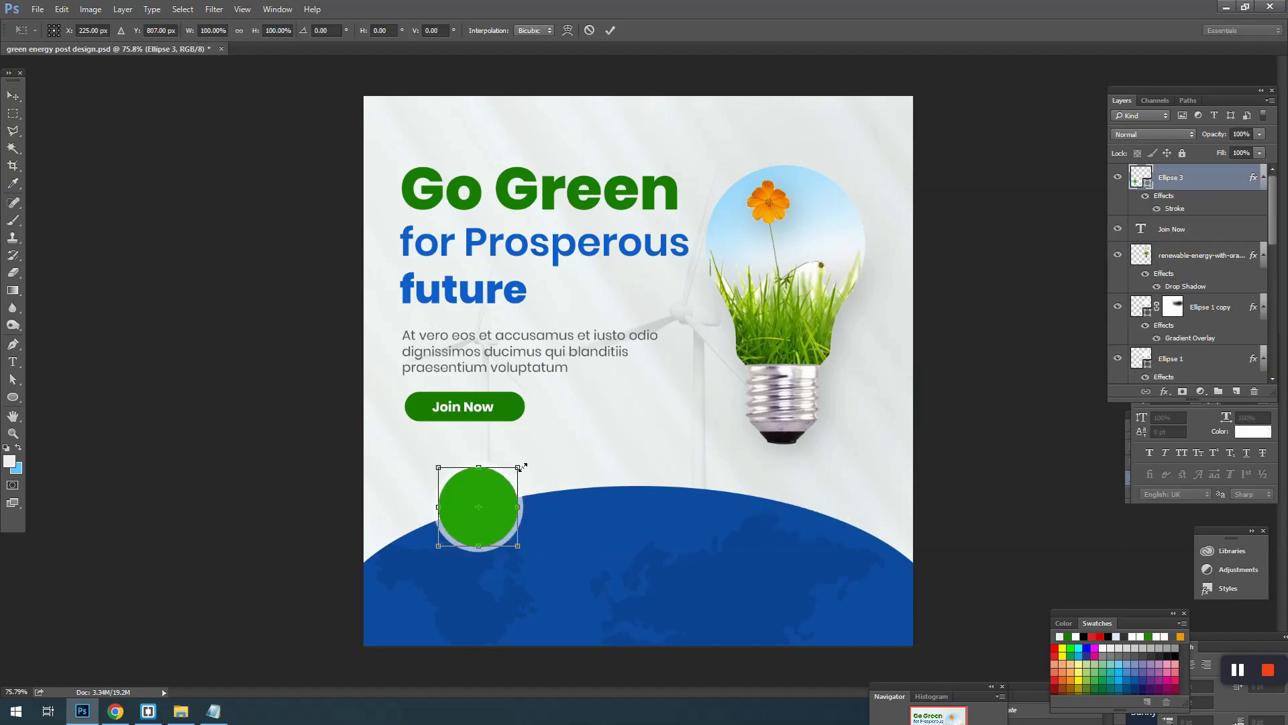
left_click_drag(519, 467, 514, 472)
left_click_drag(507, 487, 716, 514)
key("Return")
key("ctrl+z")
left_click_drag(716, 514, 724, 514)
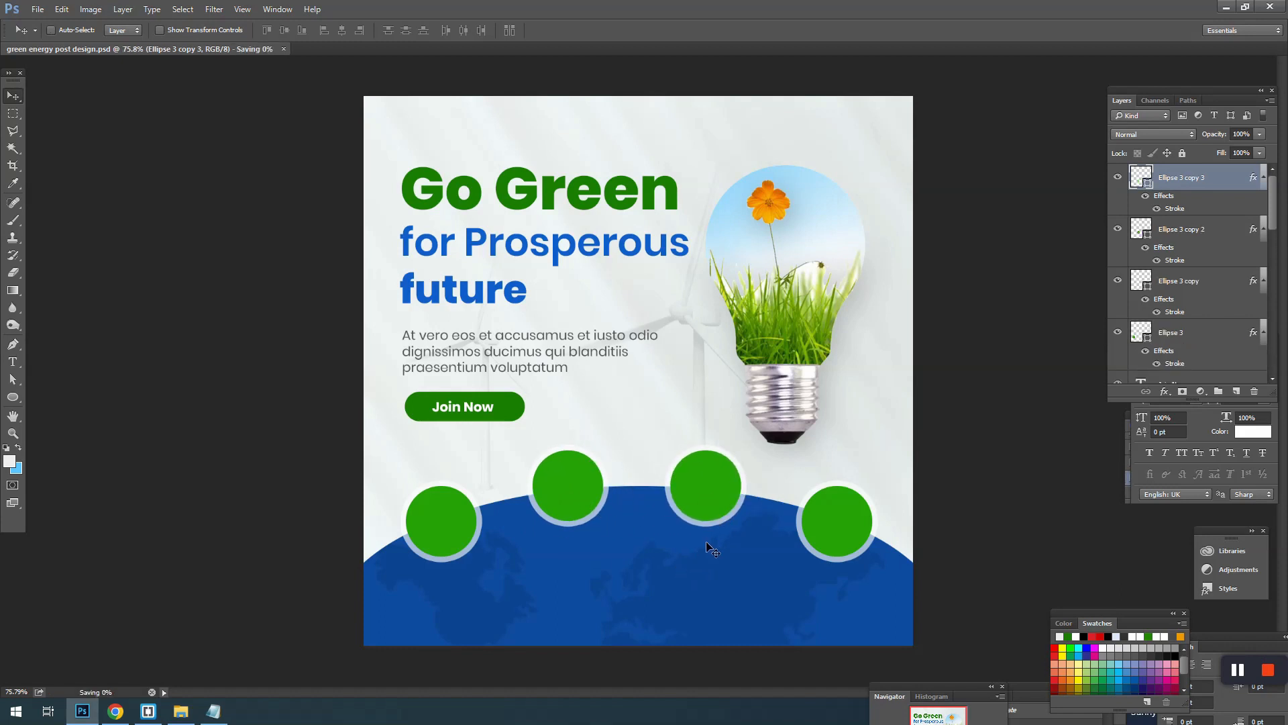
- Select the leftmost circle's layer and open light-bulb-icon-idea-vector-25322840.jpg from the beats folder as a separate document
left_click(452, 518)
left_click(180, 711)
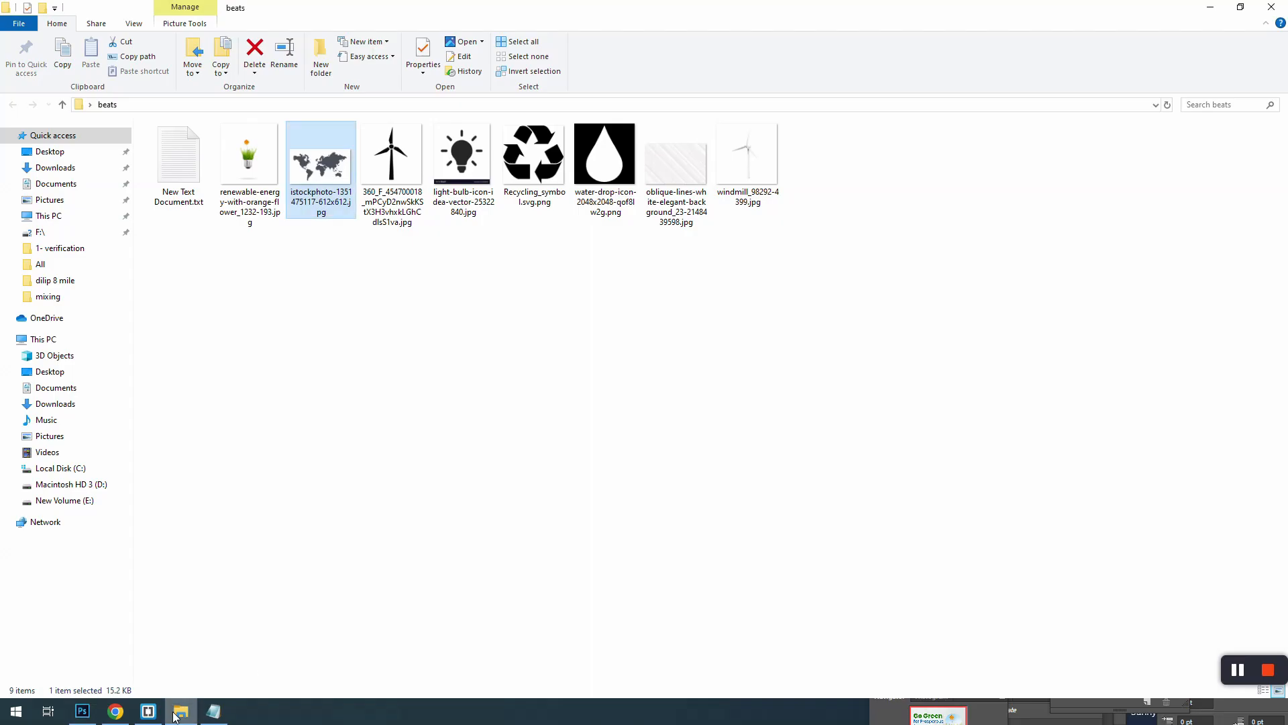
left_click(300, 313)
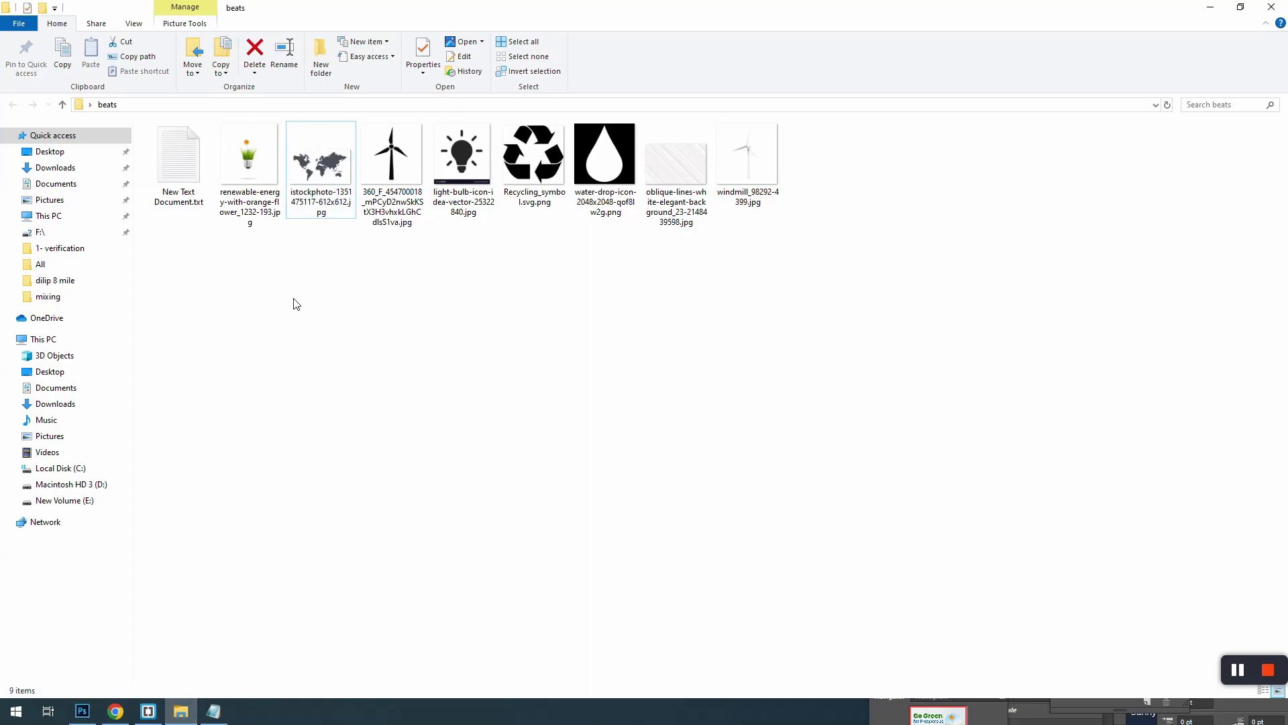
left_click_drag(460, 159, 588, 50)
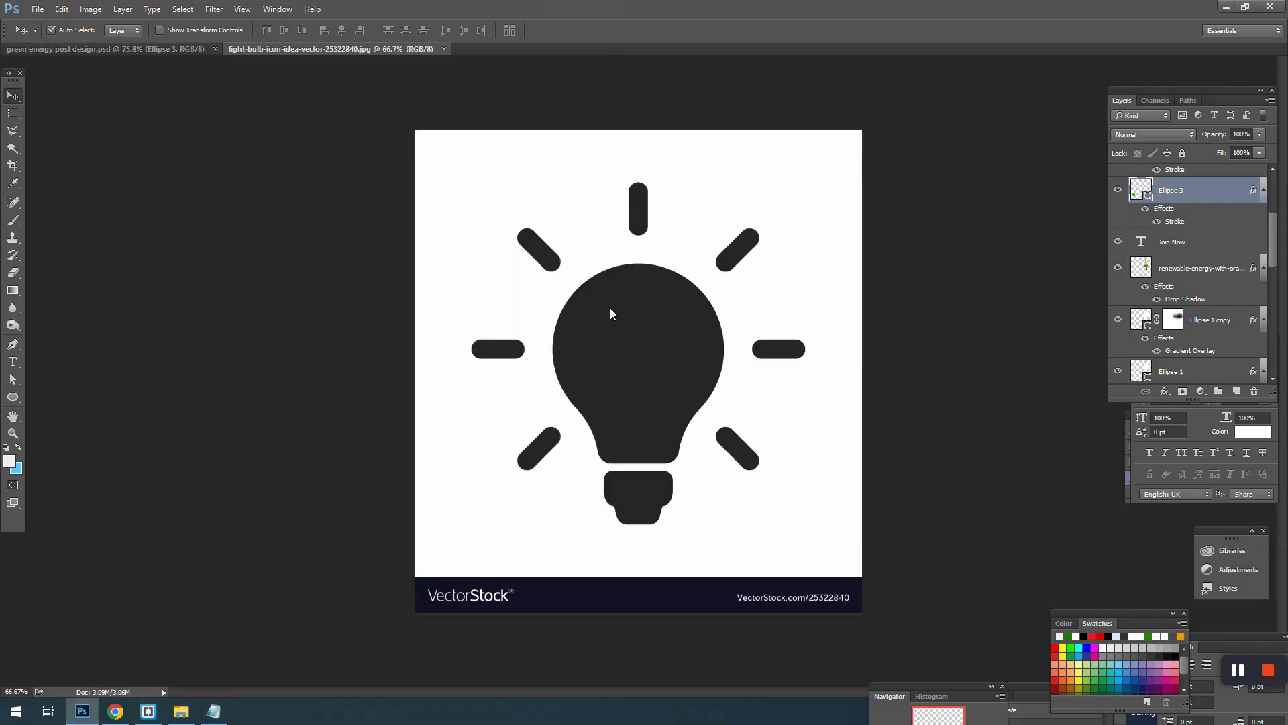
- Select the black bulb shape and all seven rays around it with the Magic Wand
key("w")
left_click(626, 344)
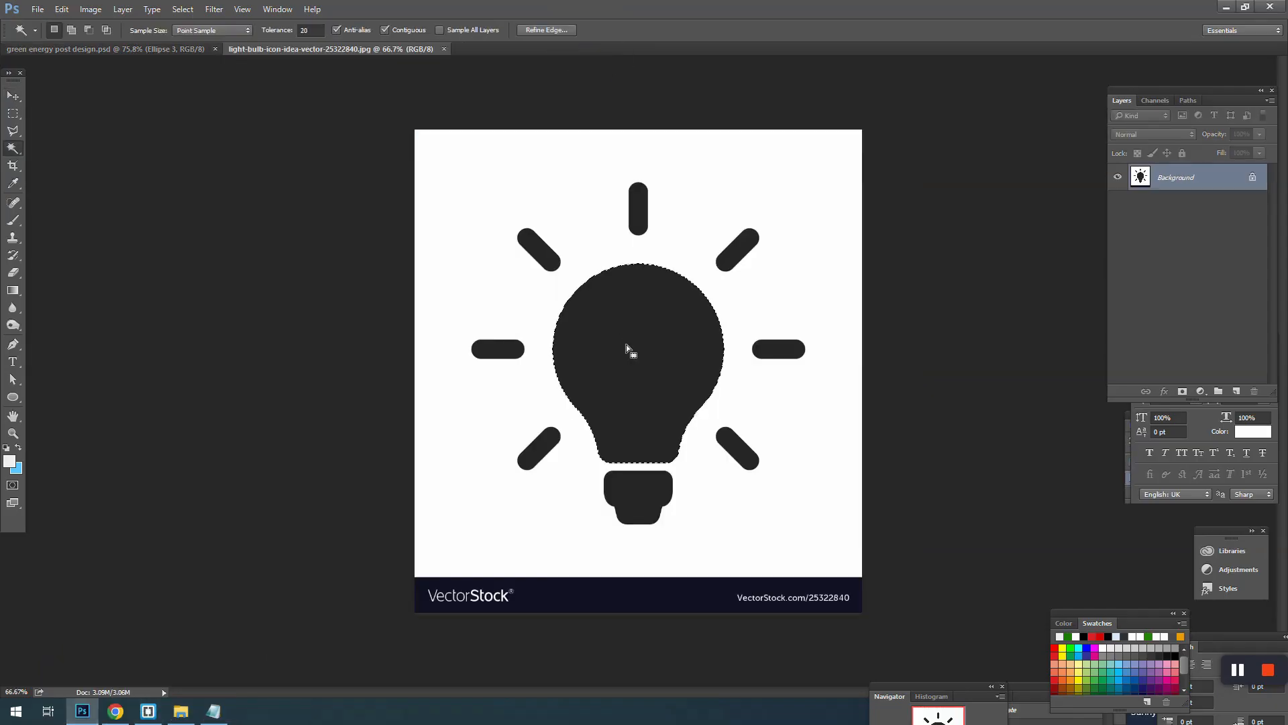
left_click(738, 259, "shift")
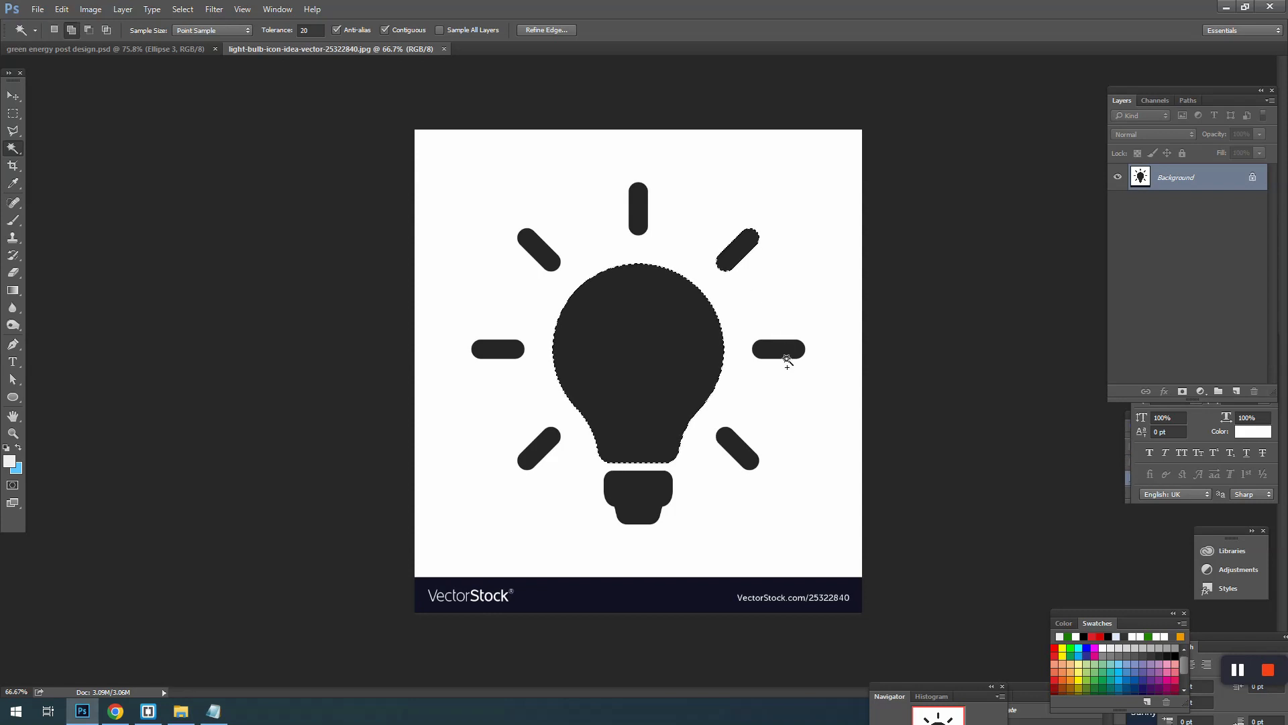
left_click(782, 350, "shift")
left_click(738, 461, "shift")
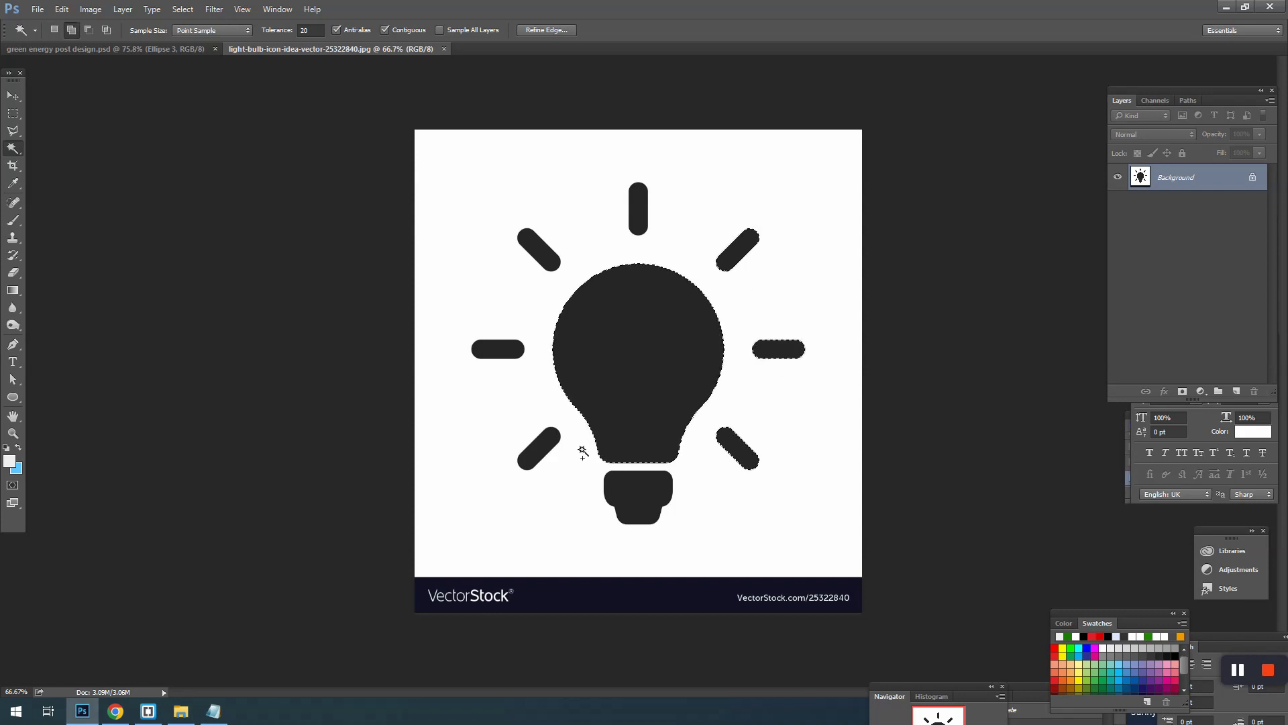
left_click(539, 449, "shift")
left_click(505, 347, "shift")
left_click(541, 252, "shift")
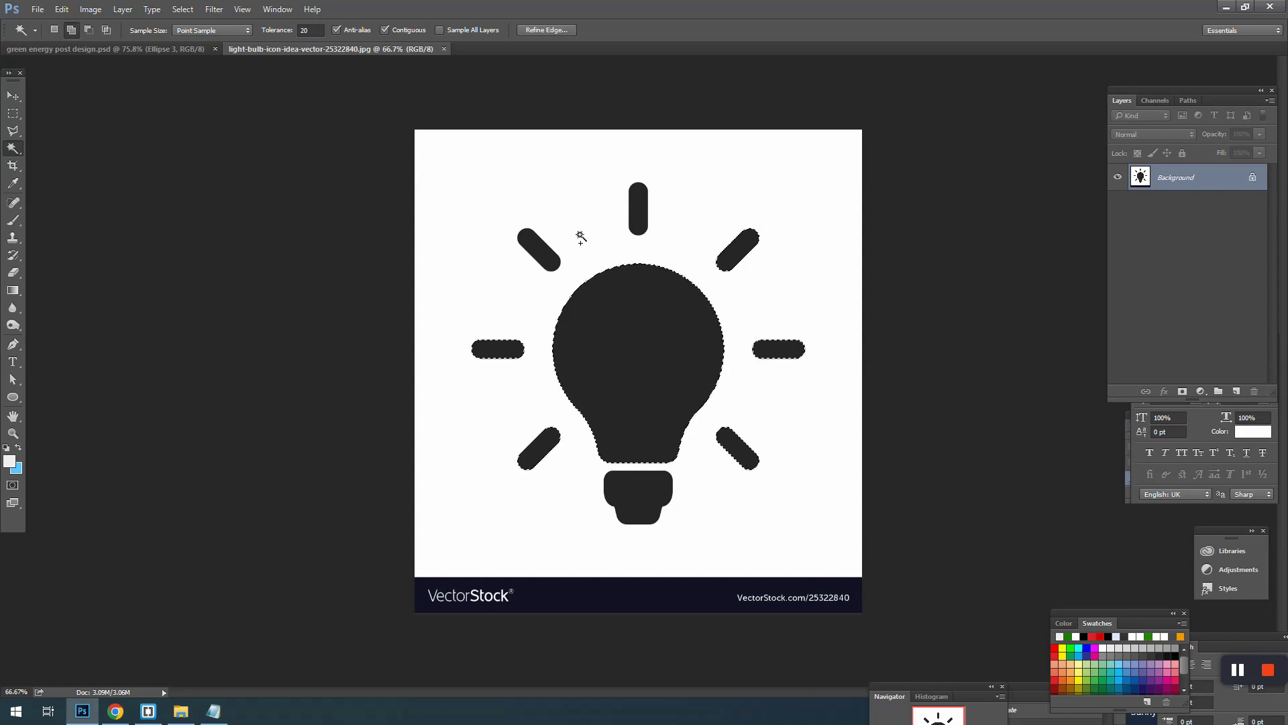
left_click(638, 209, "shift")
key("ctrl+c")
left_click(107, 49)
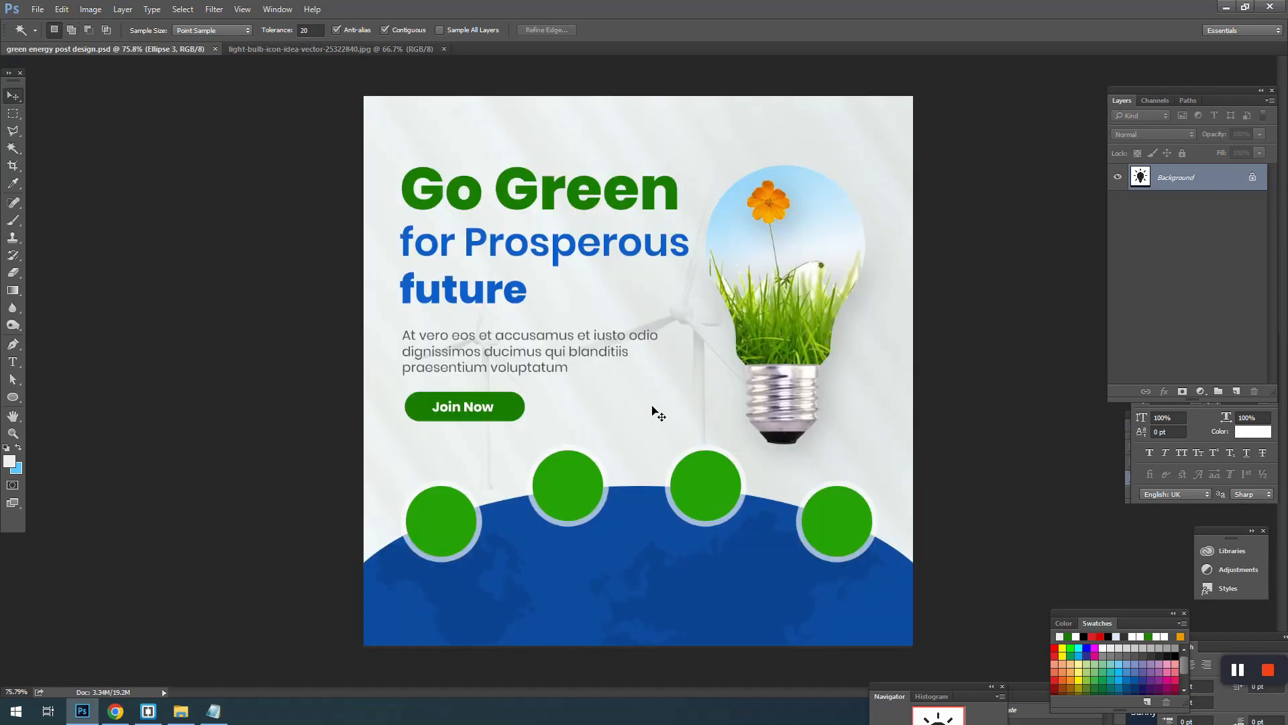
key("ctrl+v")
key("ctrl+t")
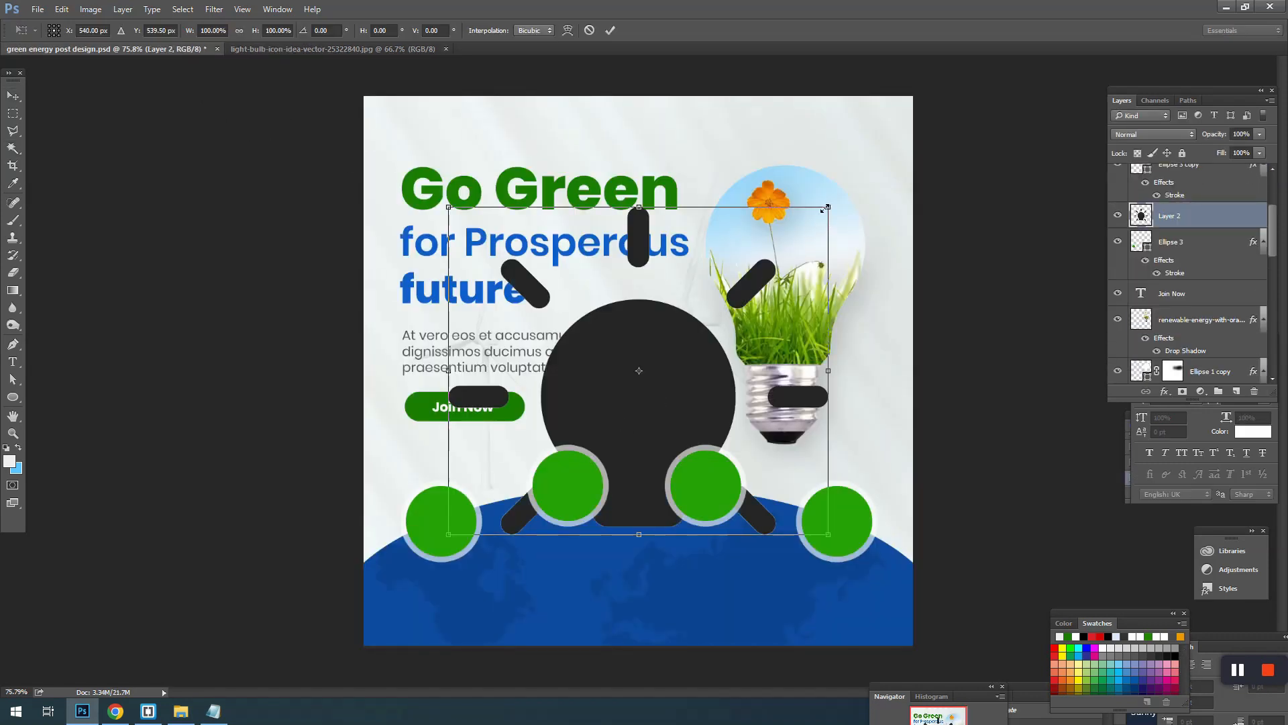
key("Escape")
key("Delete")
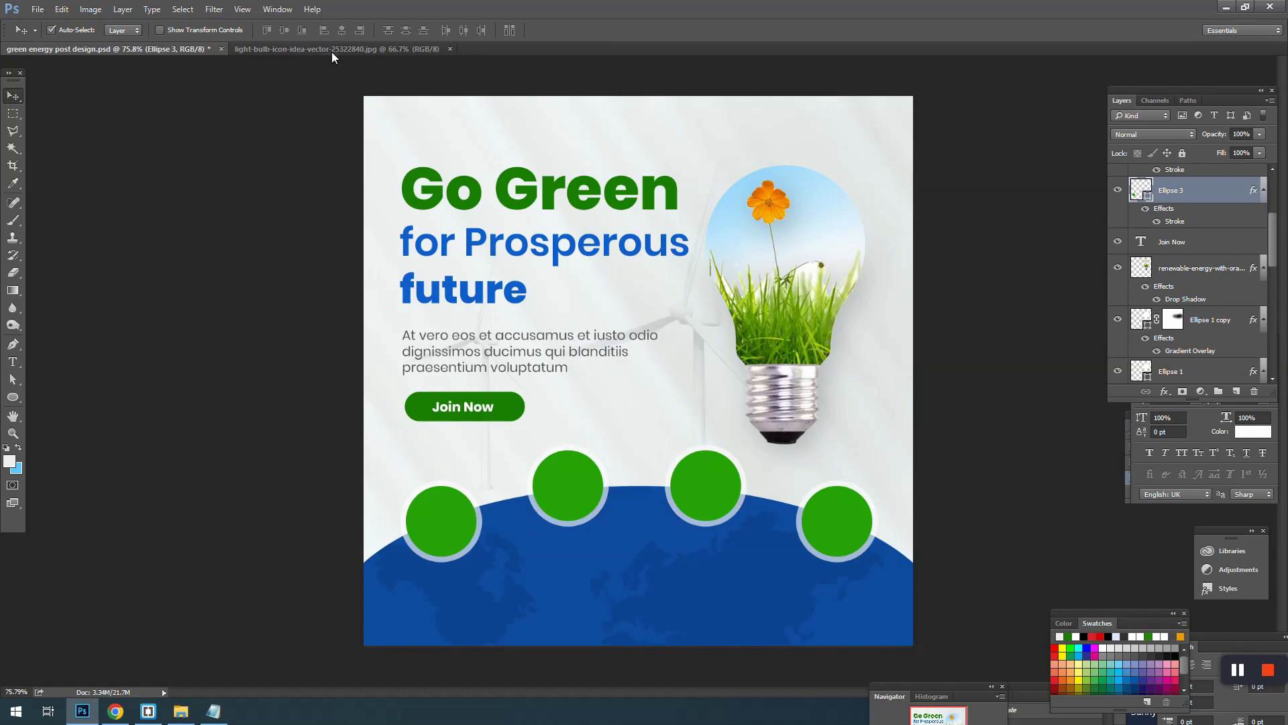
- Add the bulb's base to the icon selection, copy the full icon, and paste it above the leftmost circle's layer in the post
left_click(332, 51)
key("w")
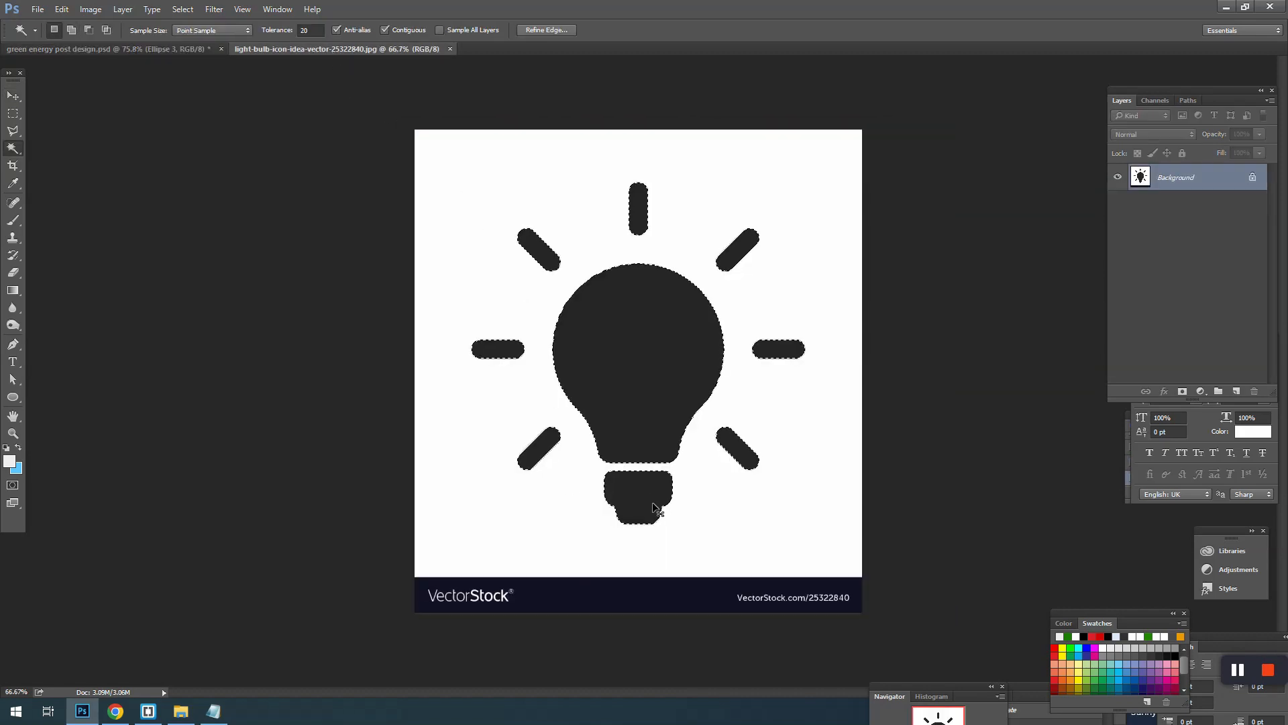
left_click(151, 50)
key("v")
left_click(450, 522, "ctrl")
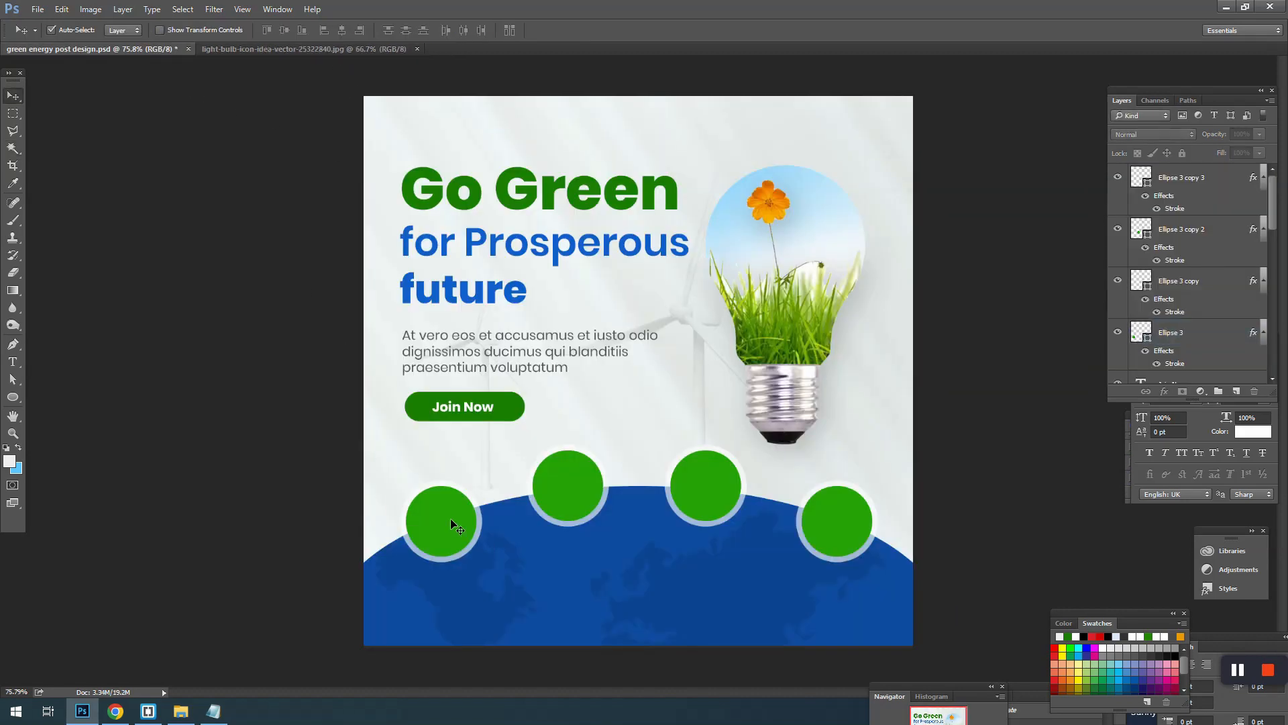
key("ctrl+v")
- Scale the pasted bulb icon down to less than half its size and convert its layer to a smart object
key("ctrl+t")
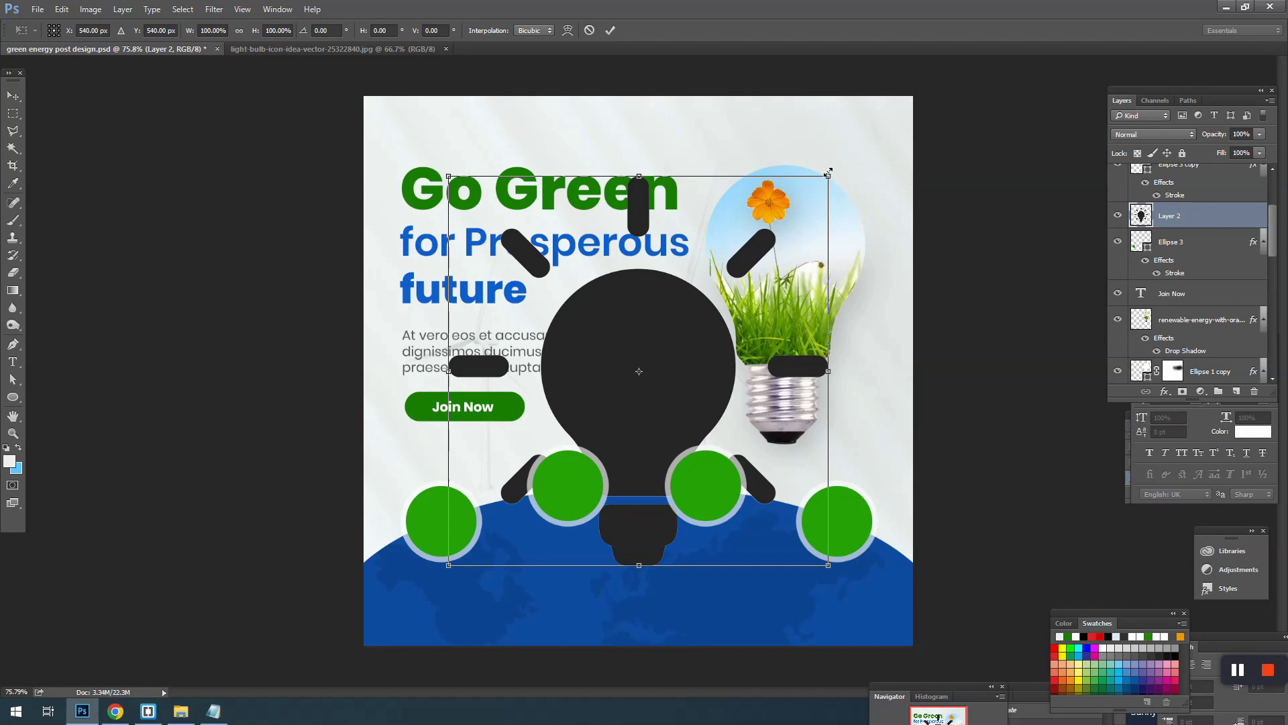
left_click_drag(828, 173, 720, 287)
key("Return")
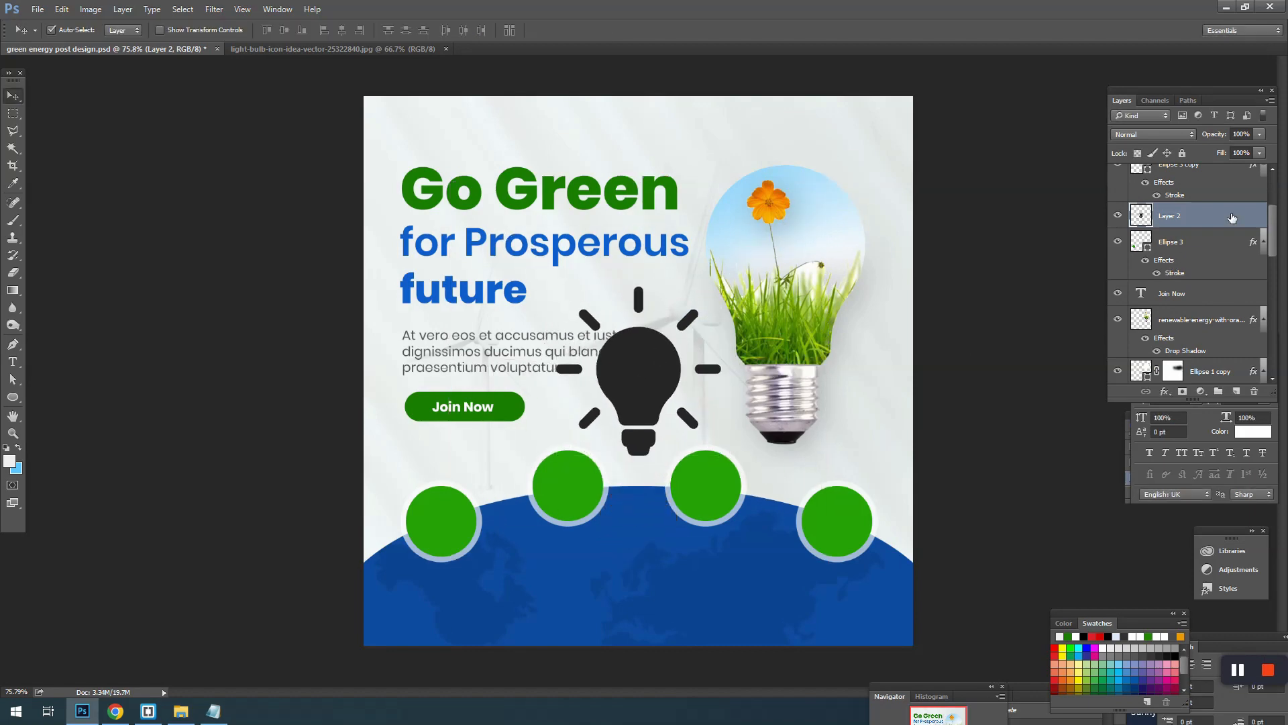
right_click(1232, 217)
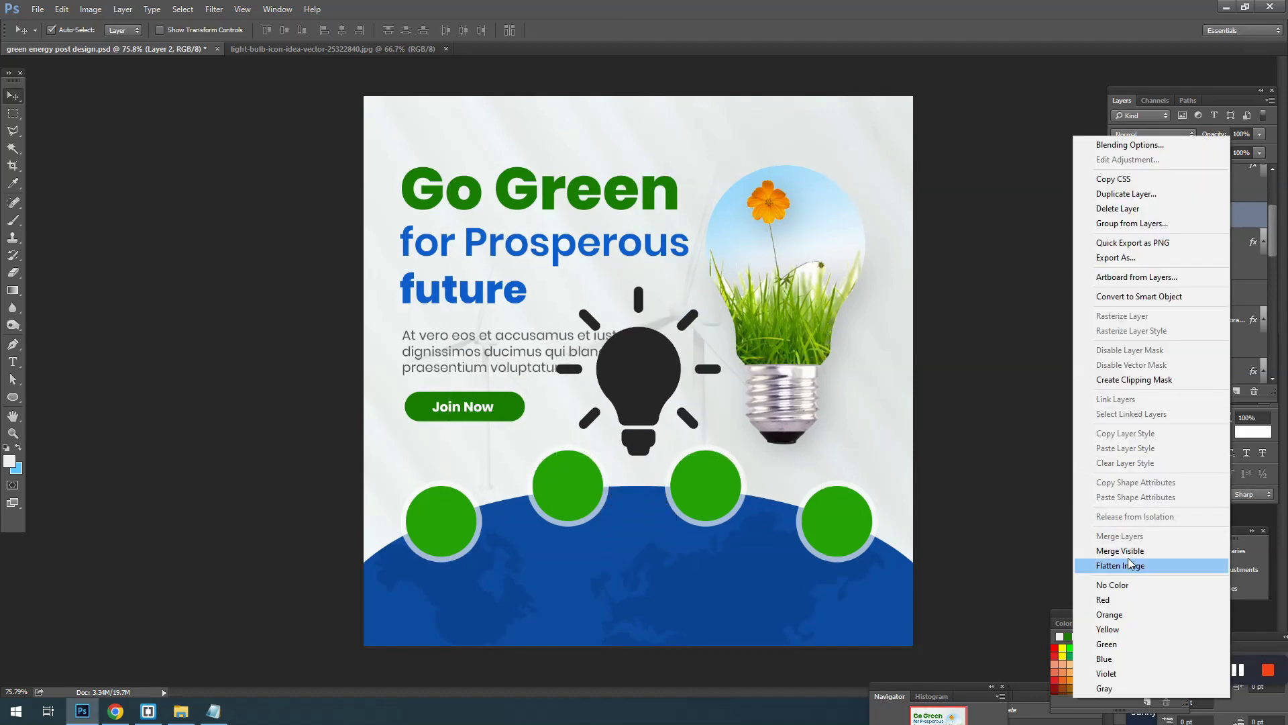
left_click(1132, 297)
- Scale the bulb smart object down to about 23% and center it on the leftmost green circle
key("ctrl+t")
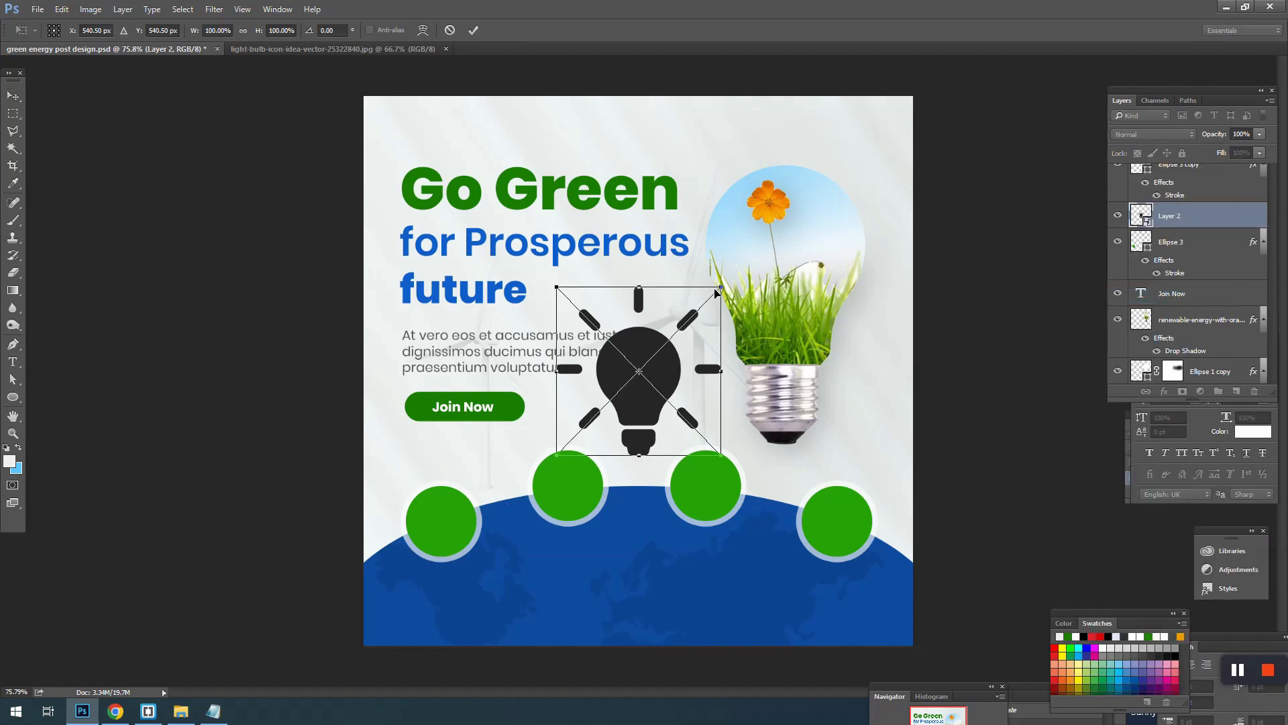
left_click_drag(717, 292, 460, 517)
key("Return")
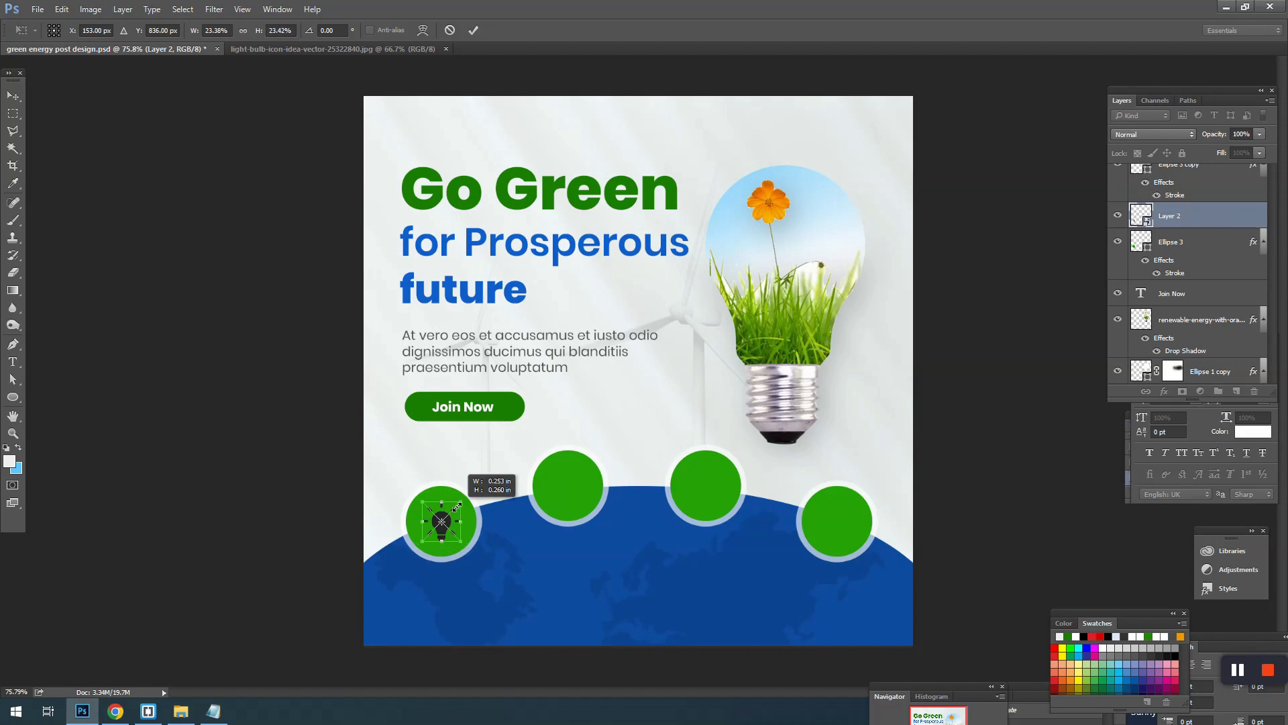
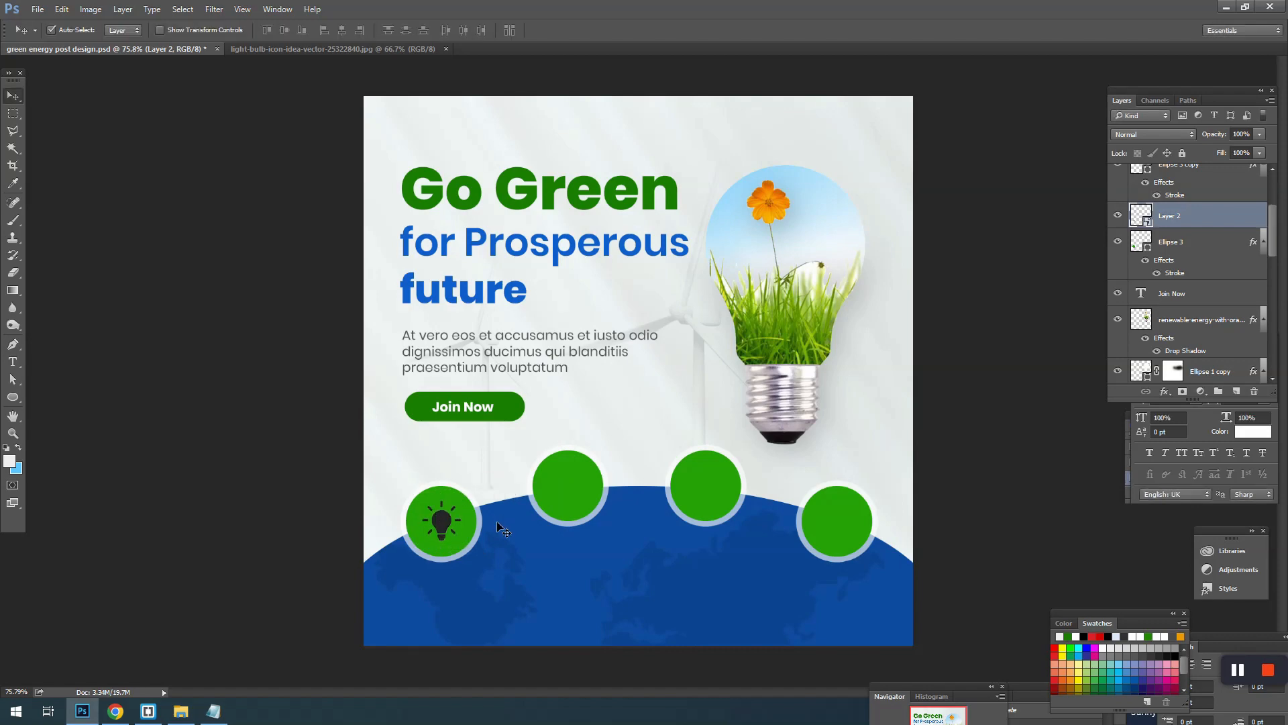
- Apply a white Color Overlay layer style to the bulb icon on the leftmost circle
key("m")
right_click(477, 467)
left_click(536, 210)
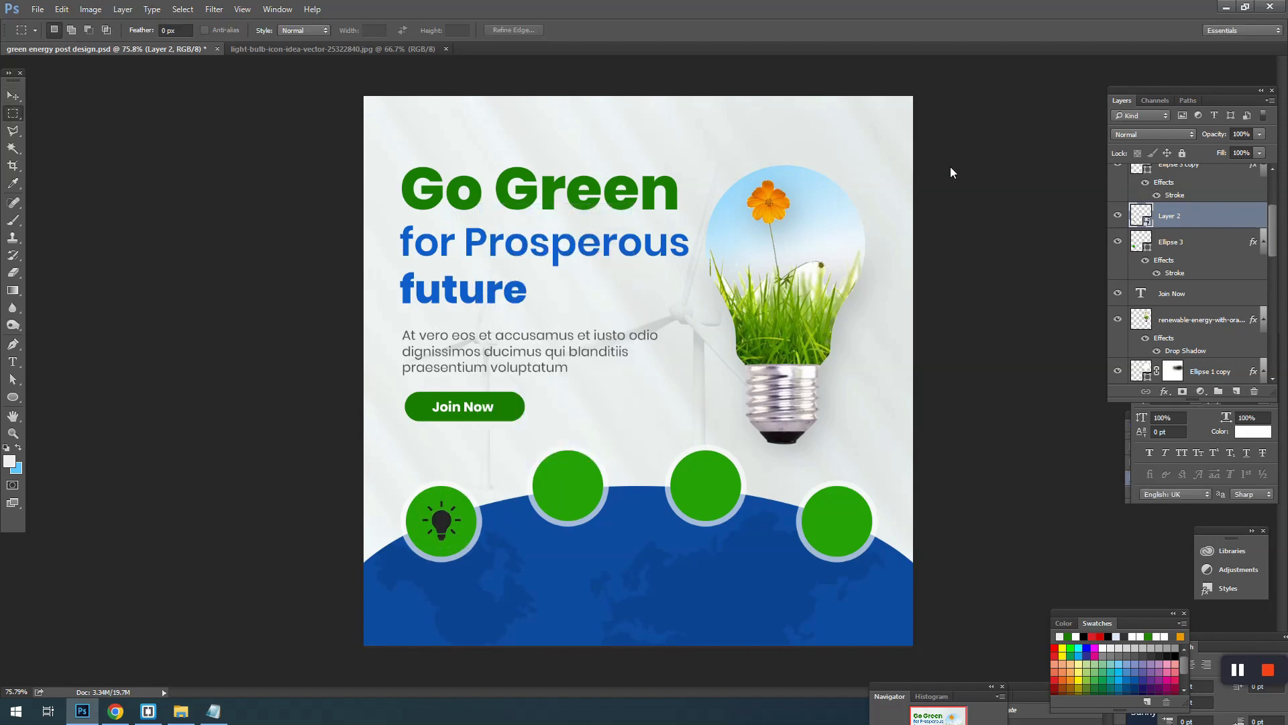
left_click(799, 209)
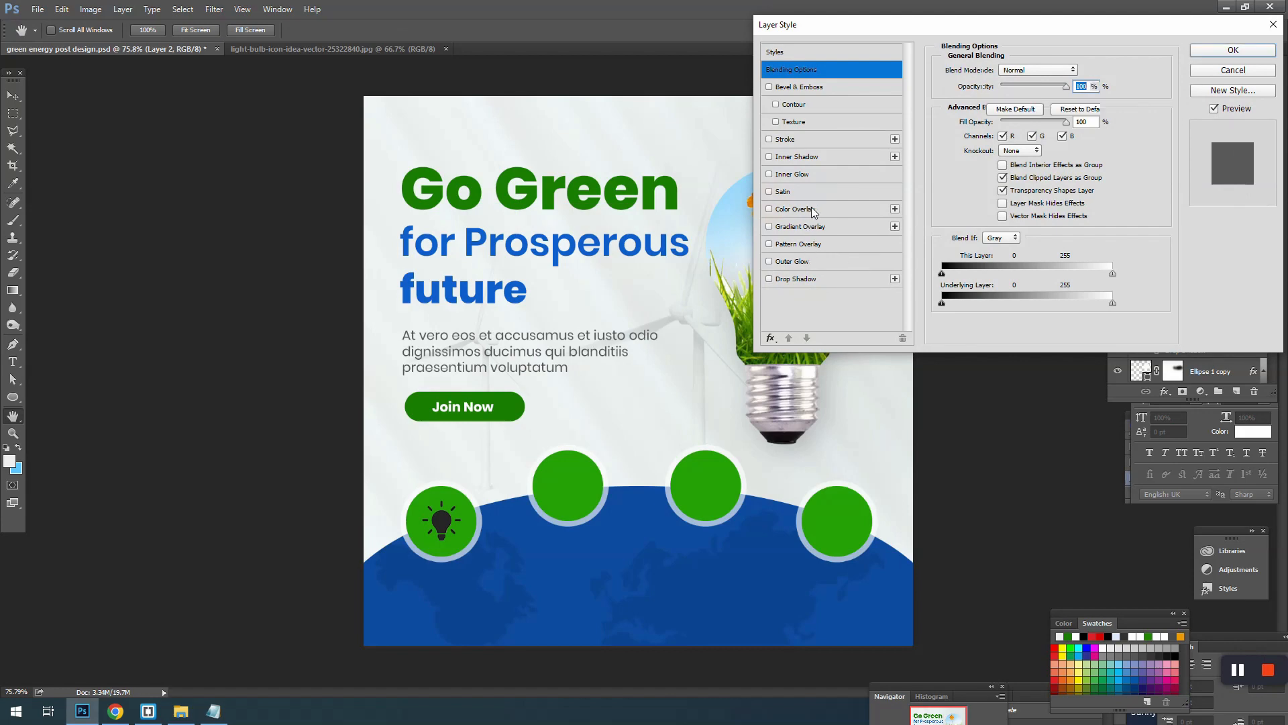
left_click(1213, 54)
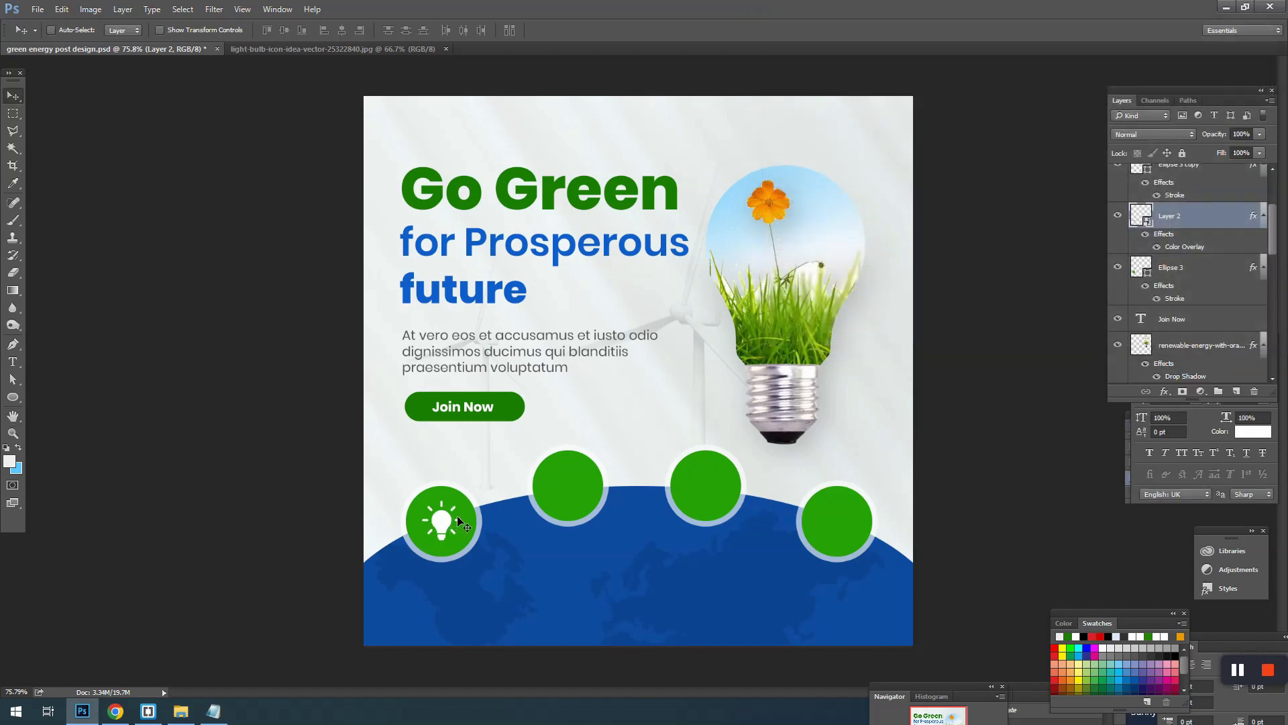
- Scale the white bulb icon up slightly to about 27%, keeping it centered on its circle
key("ctrl+t")
left_click_drag(462, 505, 466, 500)
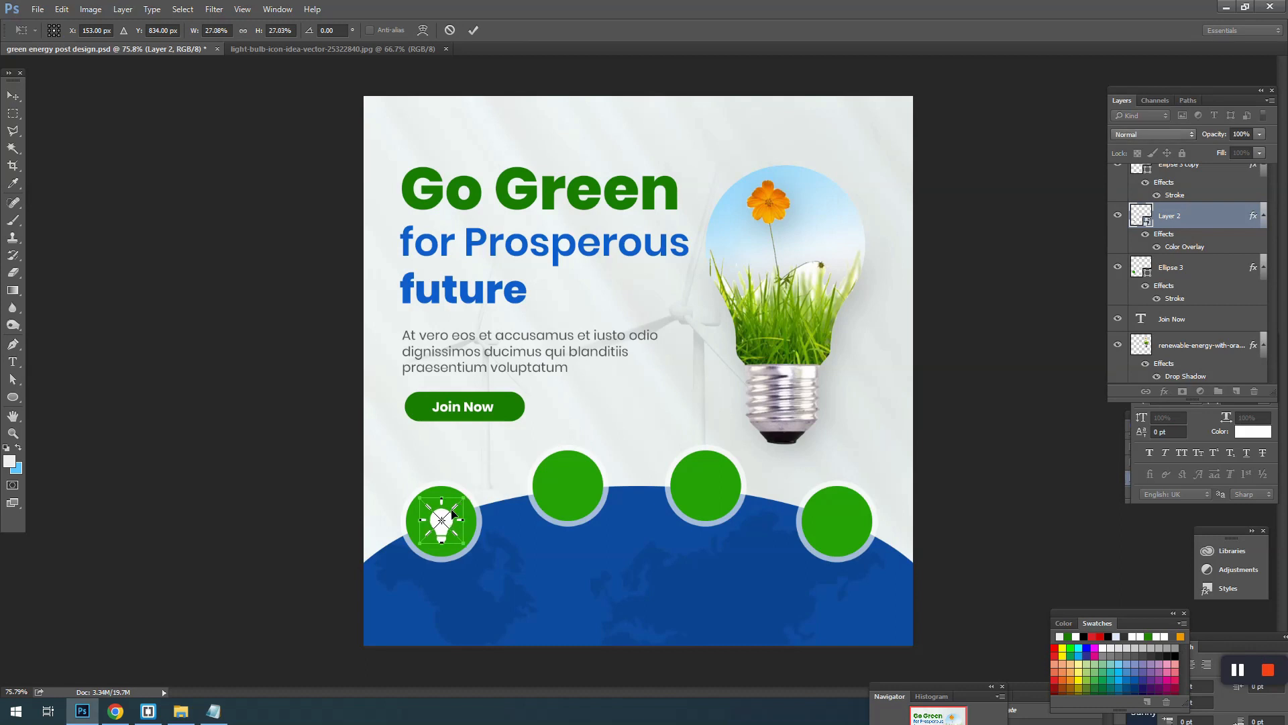
key("Return")
- Open Recycling_symbol.svg.png from the beats folder as a separate Photoshop document
left_click(181, 711)
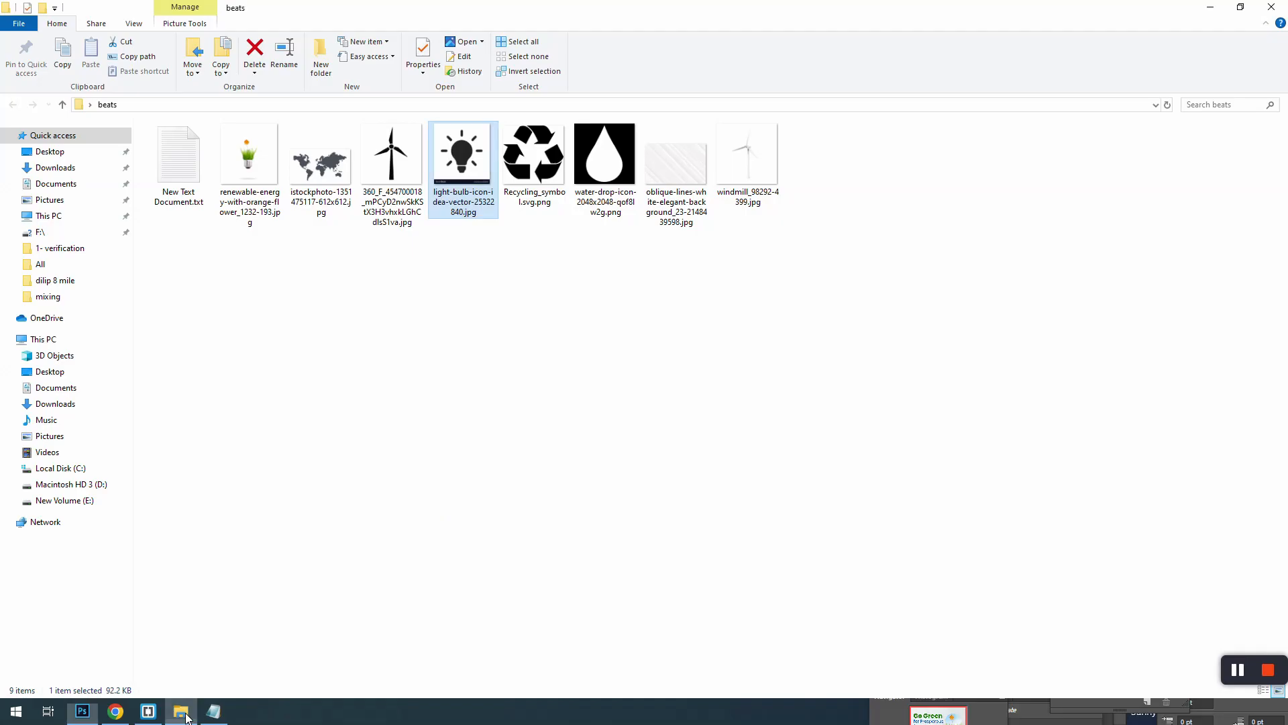
left_click(584, 394)
left_click_drag(534, 154, 750, 47)
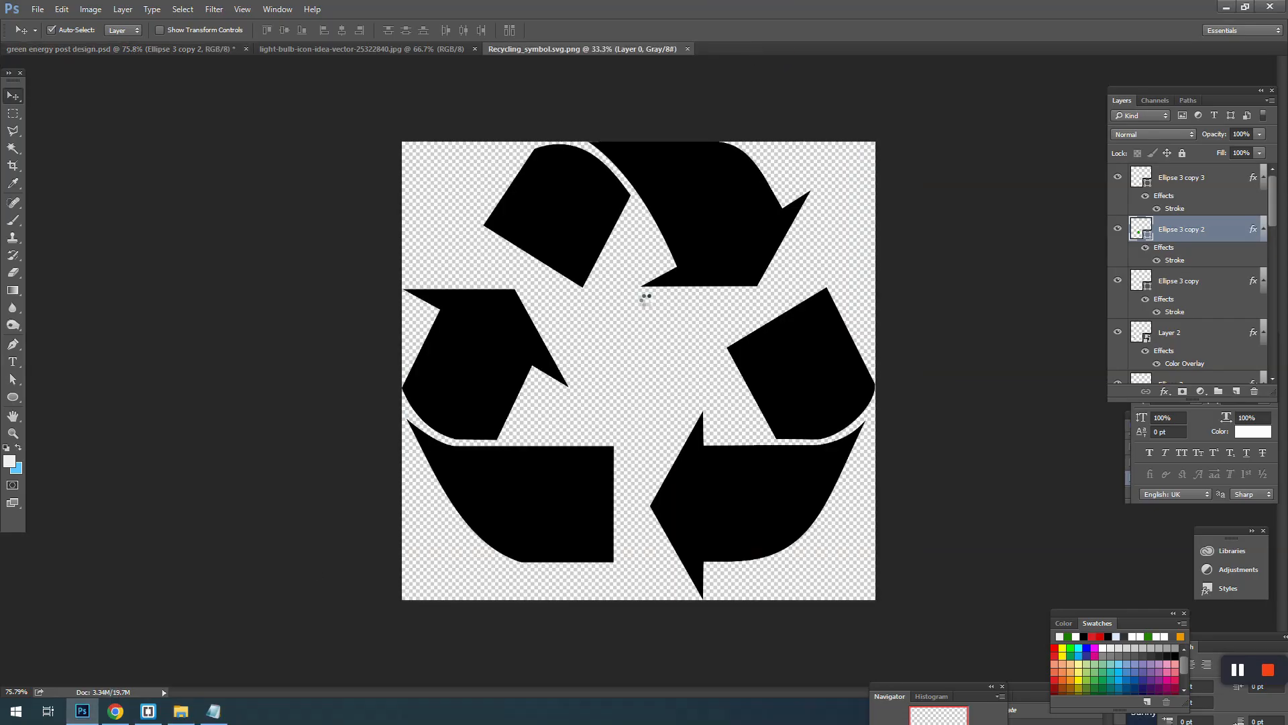
- Select all six black pieces of the recycling symbol with the Magic Wand and copy them
key("w")
left_click(710, 210)
left_click(547, 253, "shift")
left_click(477, 383, "shift")
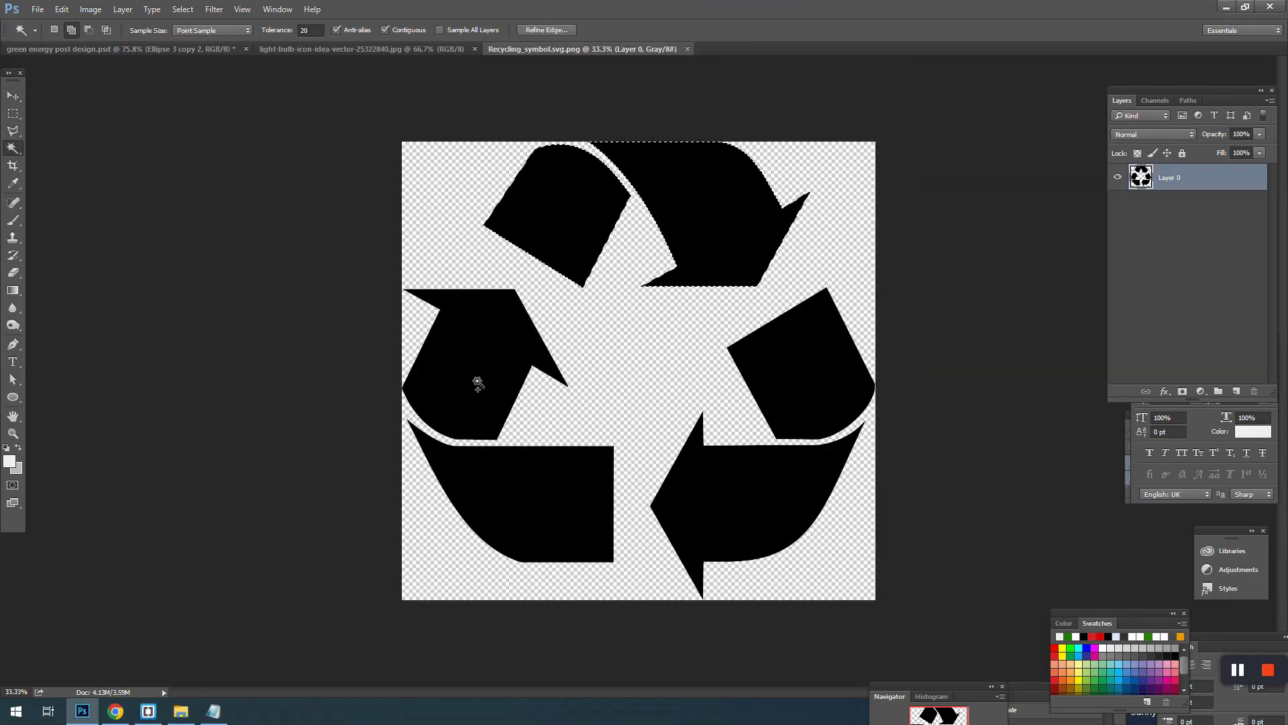
left_click(477, 479, "shift")
left_click(691, 497, "shift")
left_click(814, 380, "shift")
key("ctrl+c")
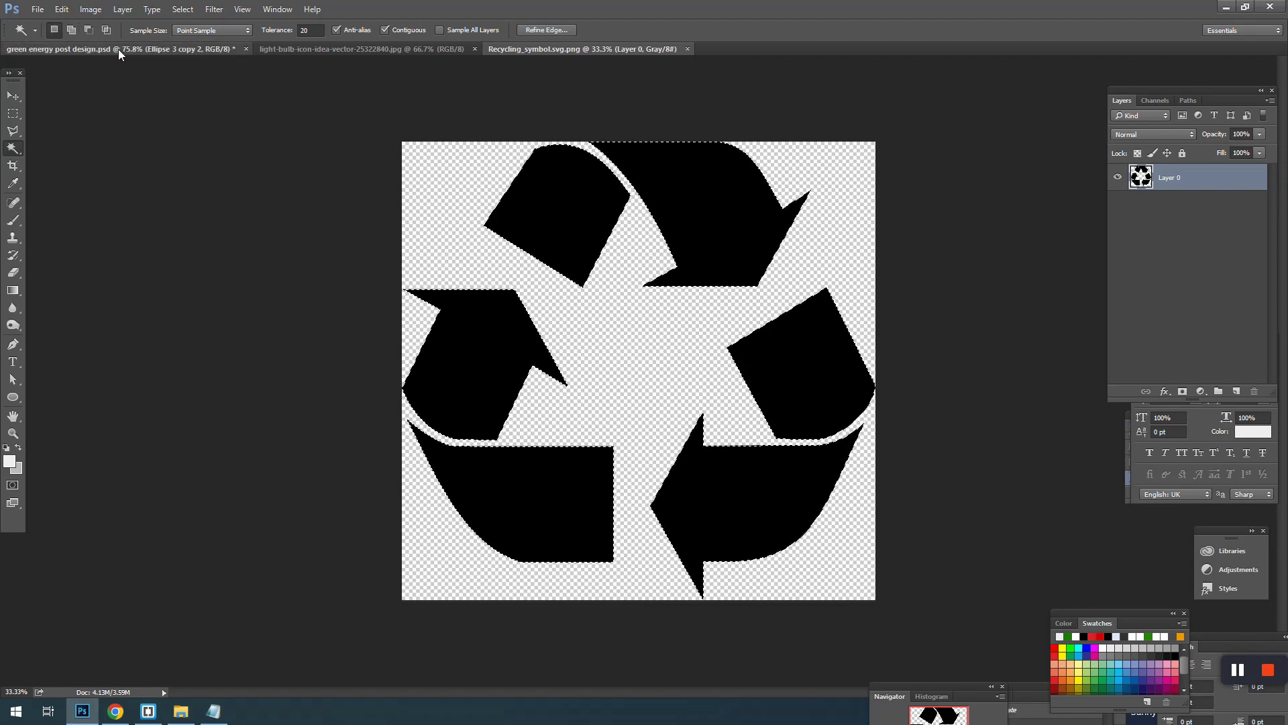
- Paste the recycling symbol into the post, scale it down to about 11%, and center it over the second circle
left_click(111, 49)
key("ctrl+v")
key("ctrl+t")
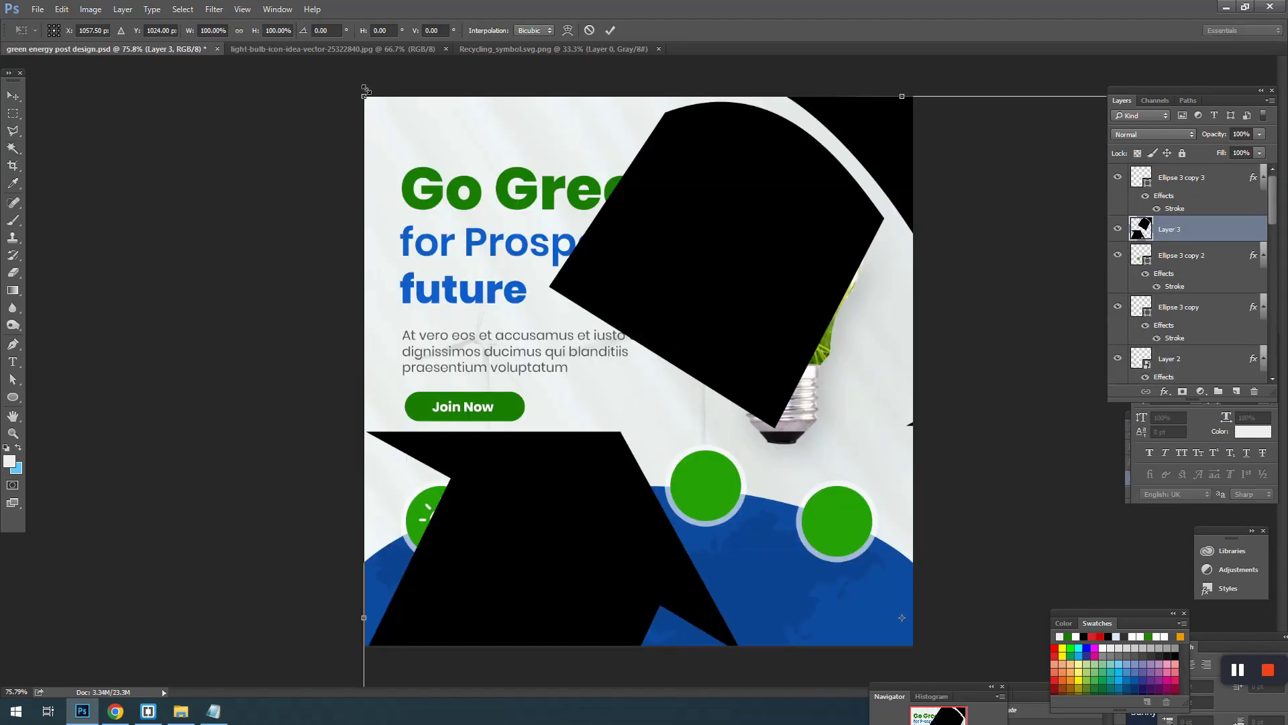
left_click_drag(367, 90, 847, 552)
left_click_drag(846, 597, 519, 463)
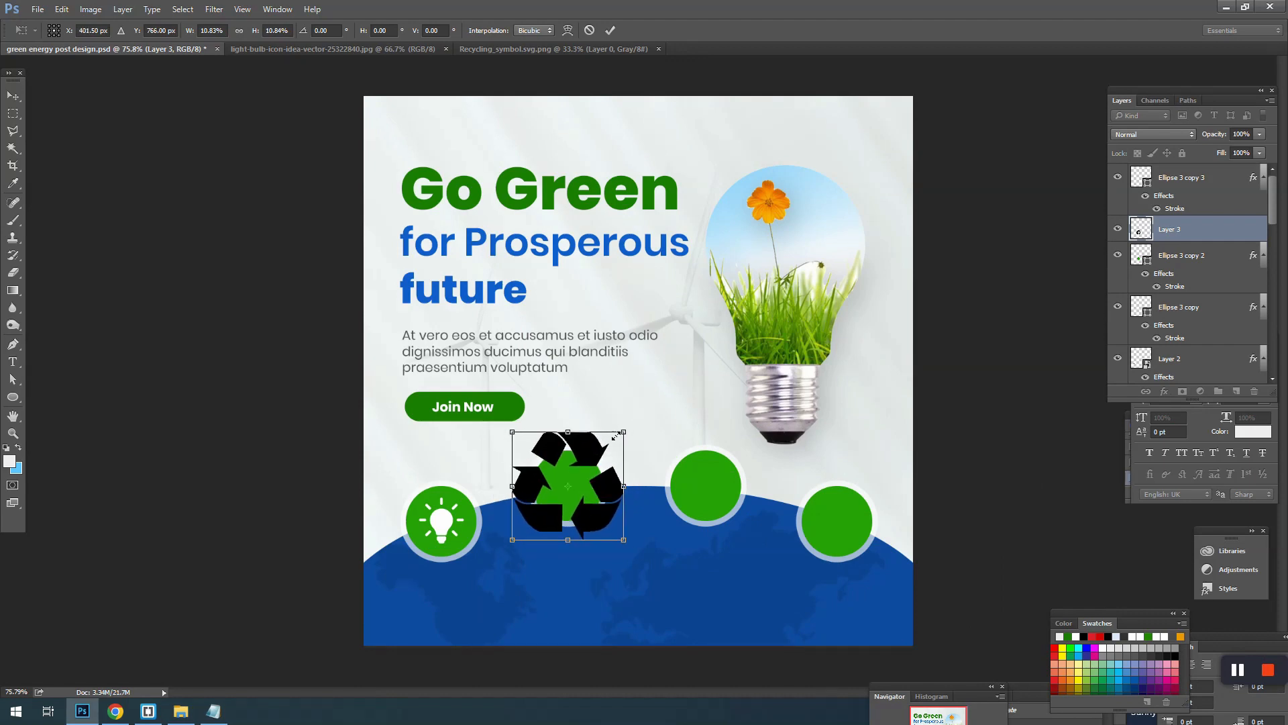
left_click_drag(625, 429, 583, 460)
key("ctrl+z")
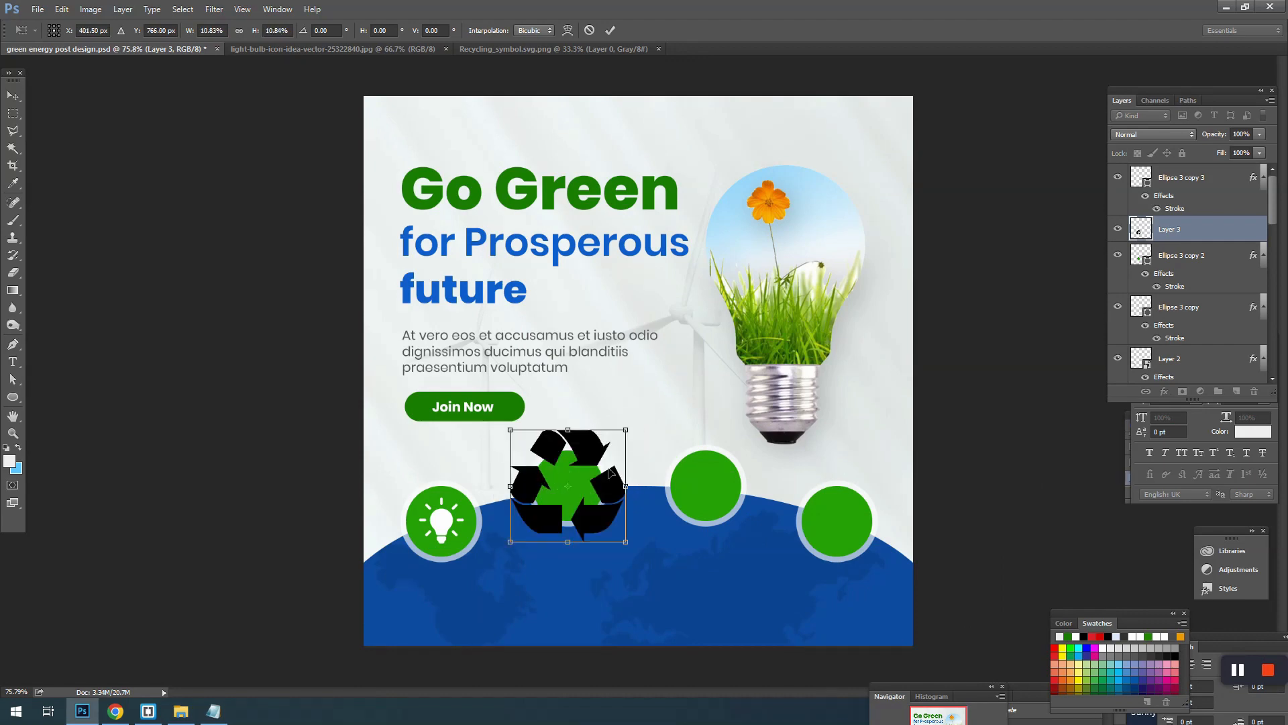
key("Return")
- Apply a white Color Overlay layer style to the recycling symbol
key("w")
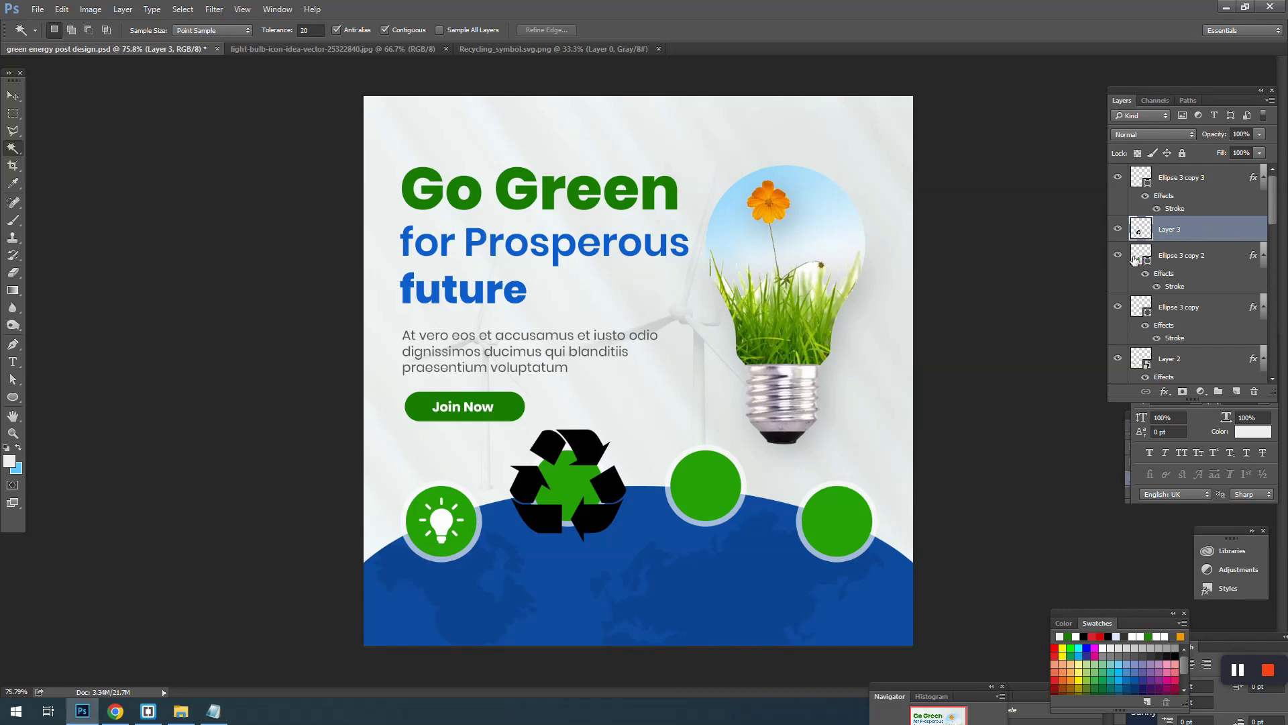
left_click(13, 114)
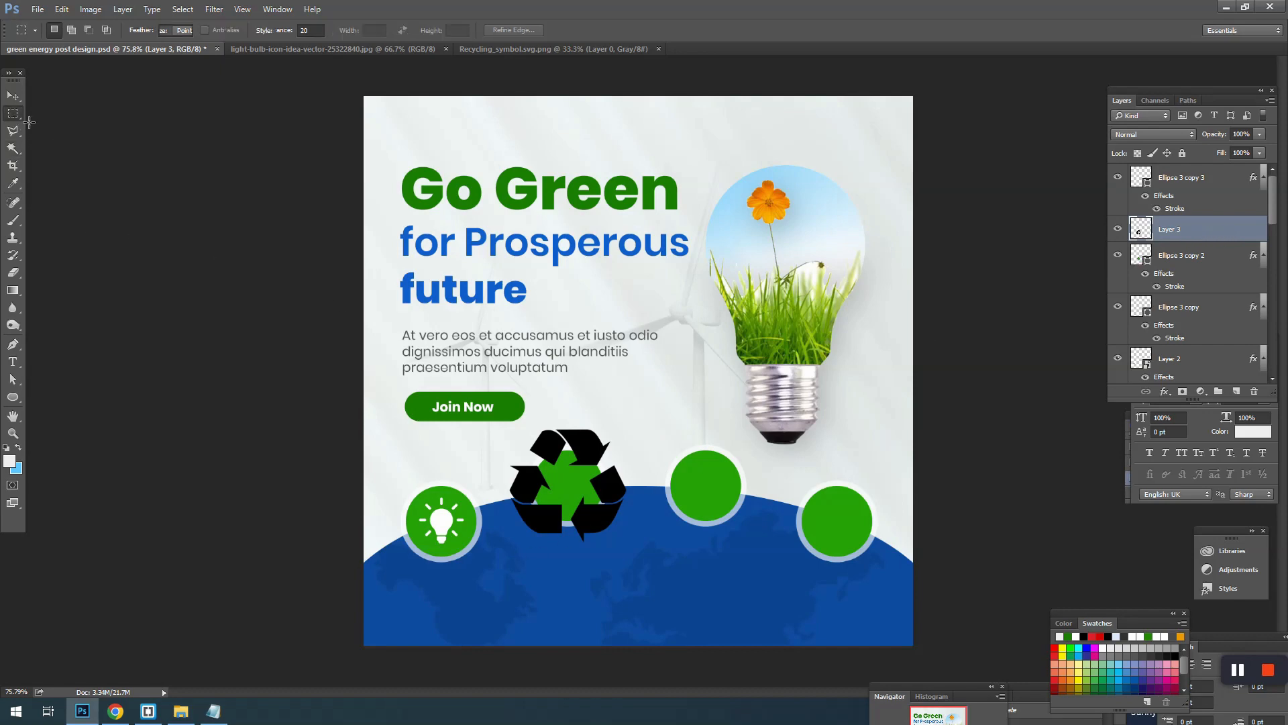
right_click(509, 240)
key("Escape")
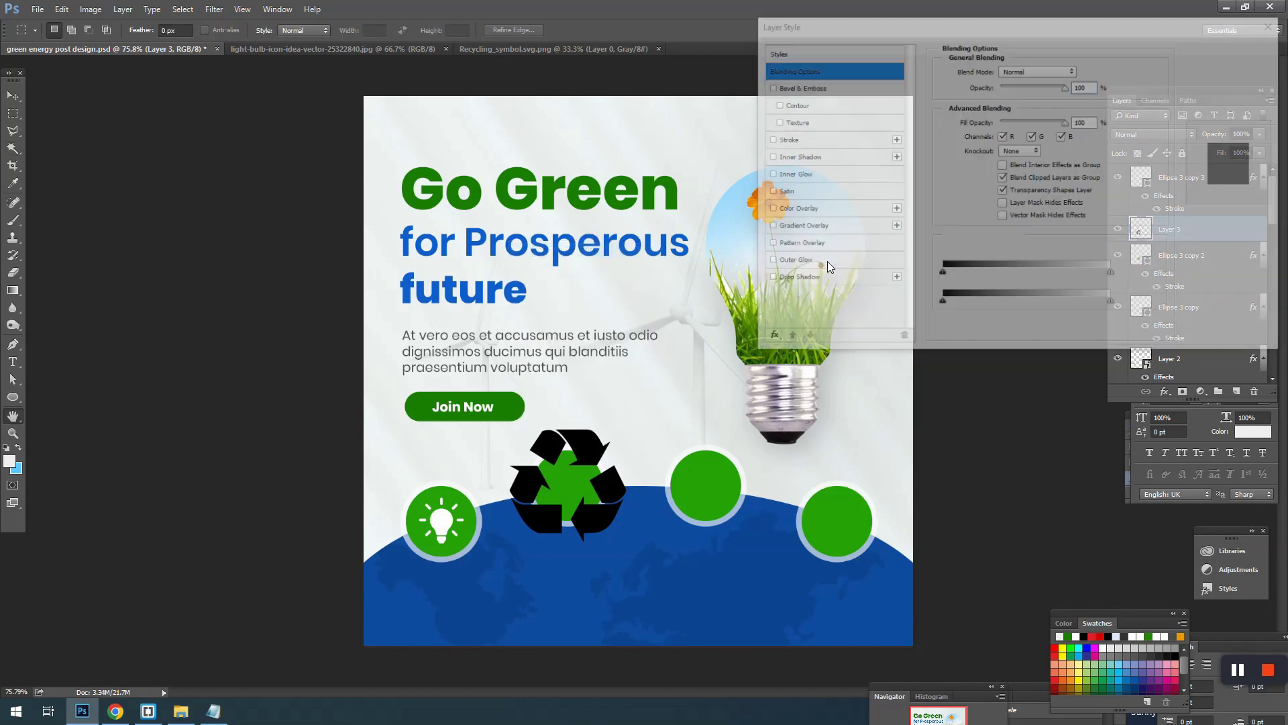
left_click(811, 208)
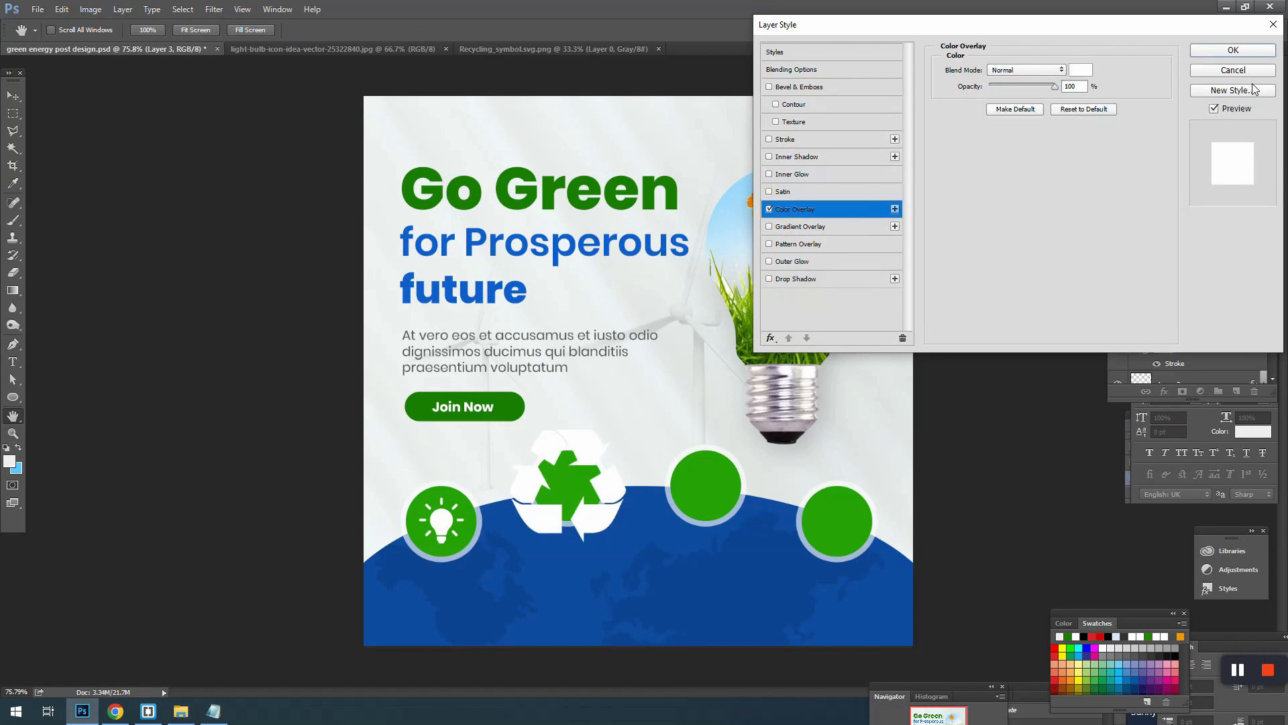
left_click(1234, 53)
- Scale the recycling symbol down around its center so it fits inside the second green circle
key("ctrl+t")
left_click_drag(628, 432, 587, 469)
key("Return")
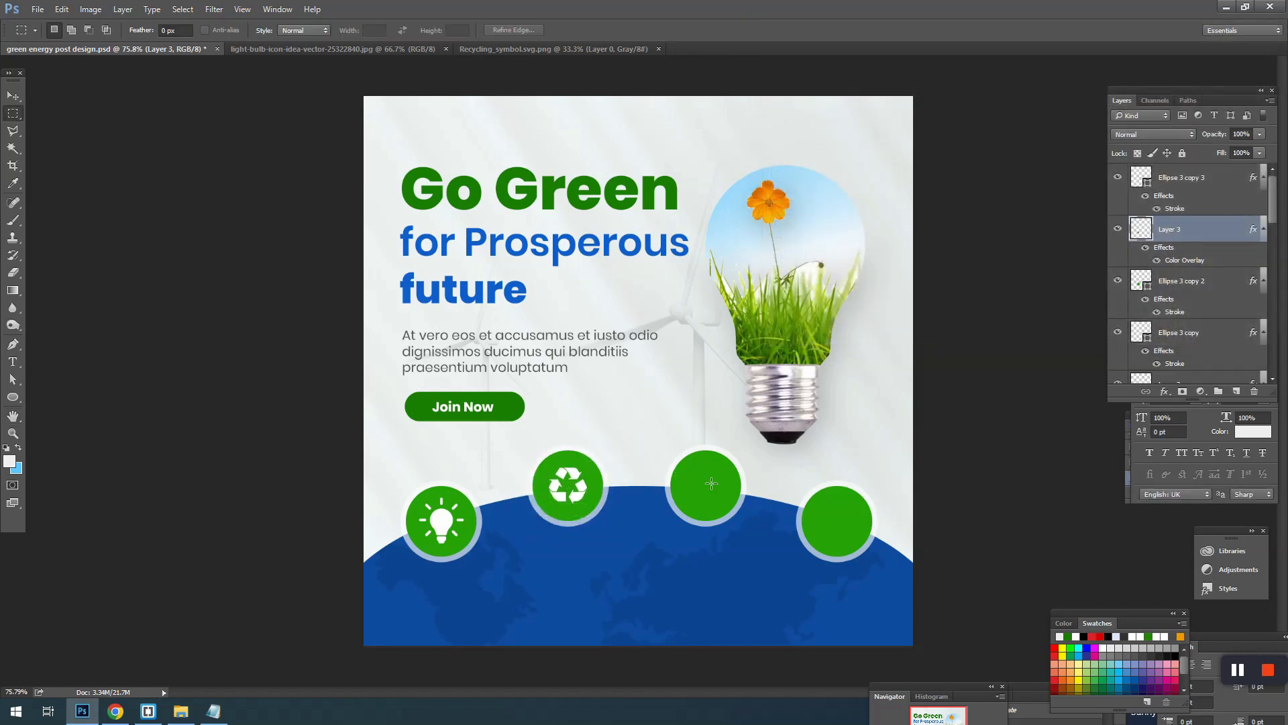
- Select the third circle's layer, and open the water-drop icon PNG from the beats folder as a separate document
key("v")
left_click(709, 484)
left_click(115, 711)
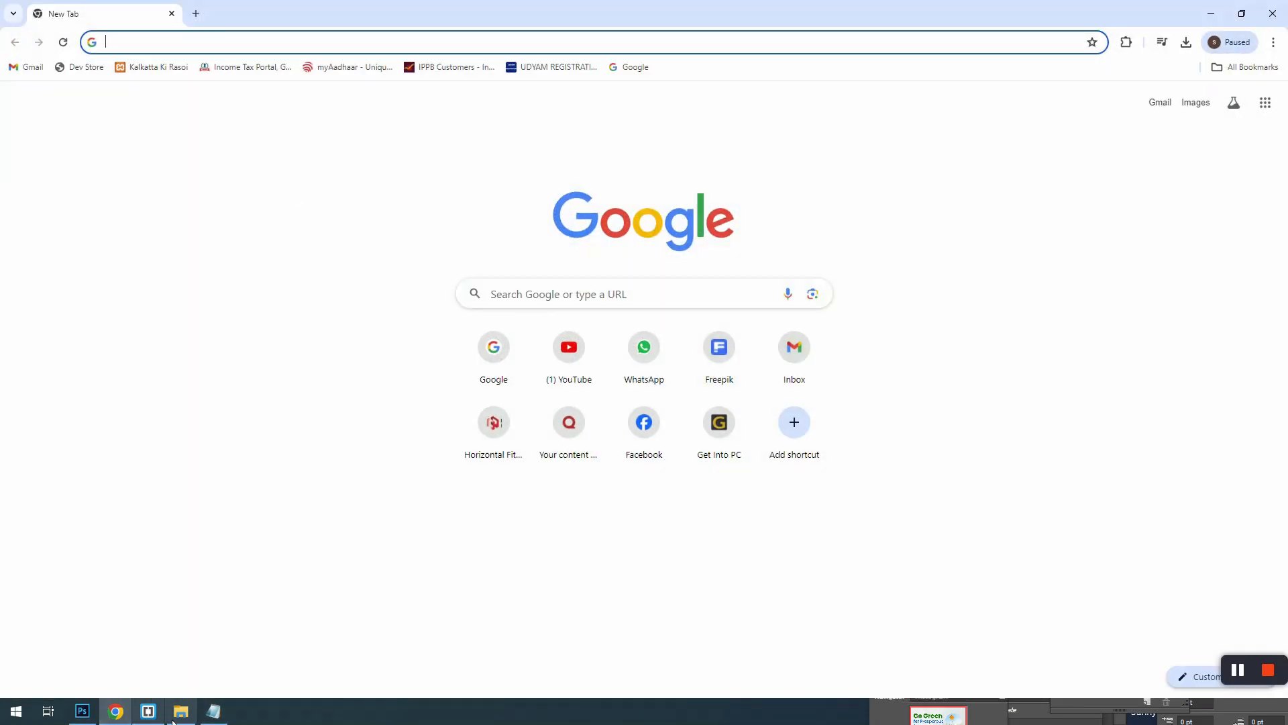
left_click(1211, 13)
left_click(193, 712)
left_click(561, 430)
left_click_drag(604, 158, 778, 104)
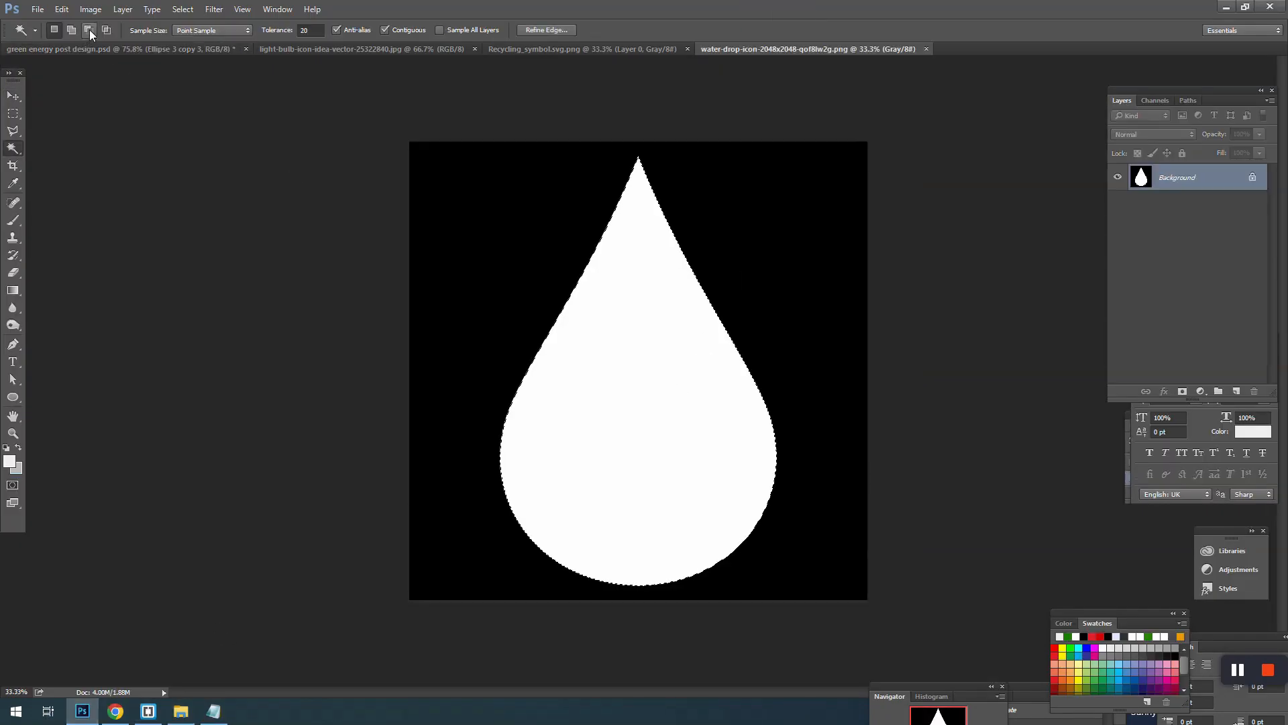
- Paste the water drop into the post, scale it down to icon size, and center it on the third green circle
left_click(94, 49)
key("v")
key("ctrl+v")
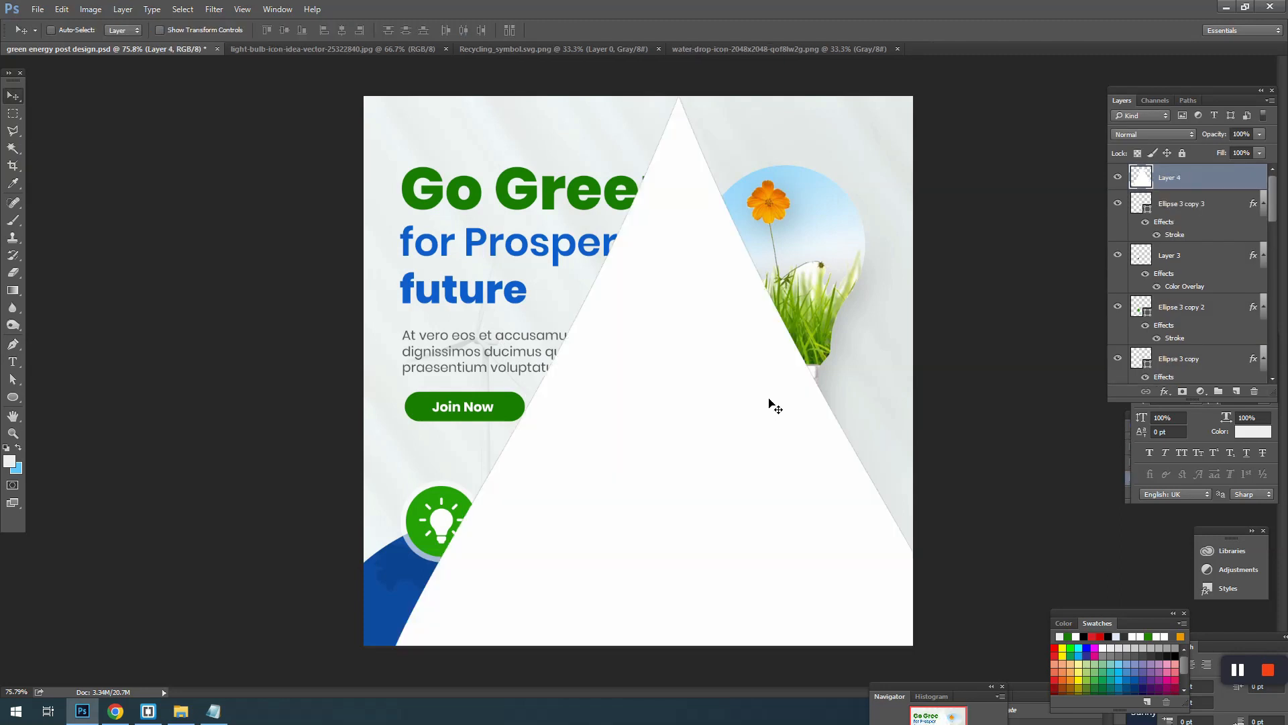
key("ctrl+t")
left_click_drag(992, 96, 662, 539)
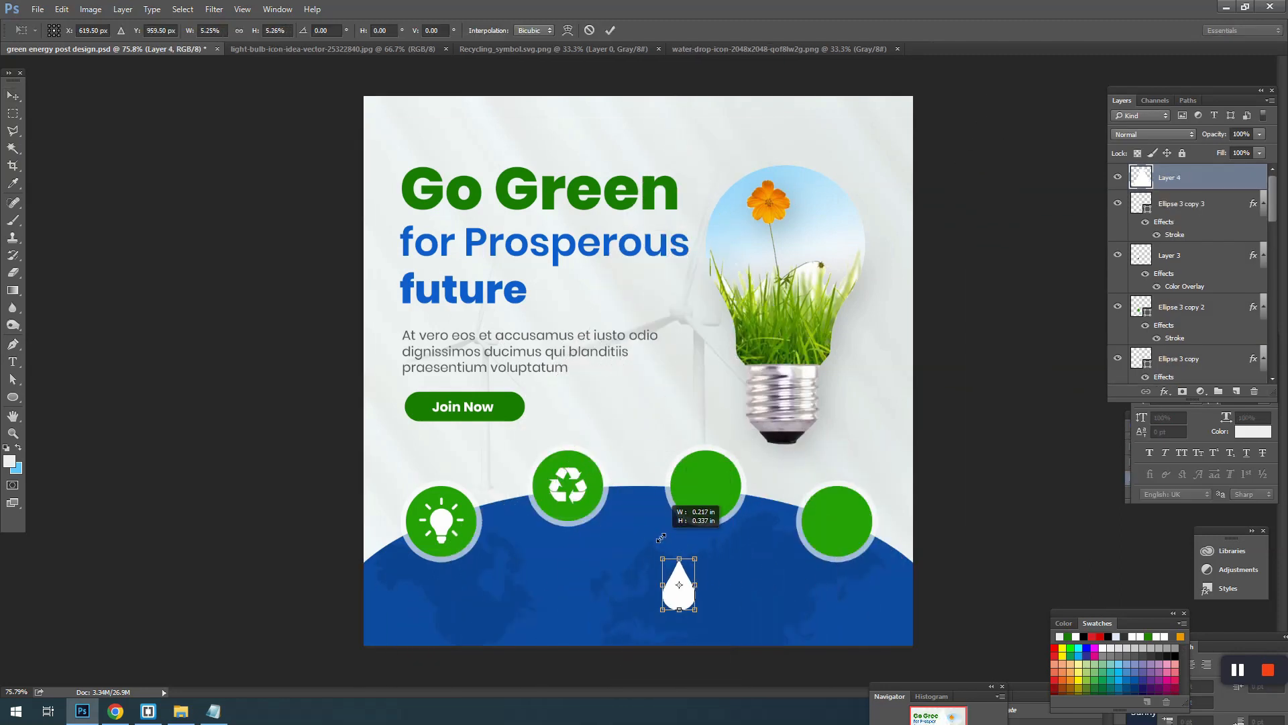
left_click_drag(671, 602, 698, 505)
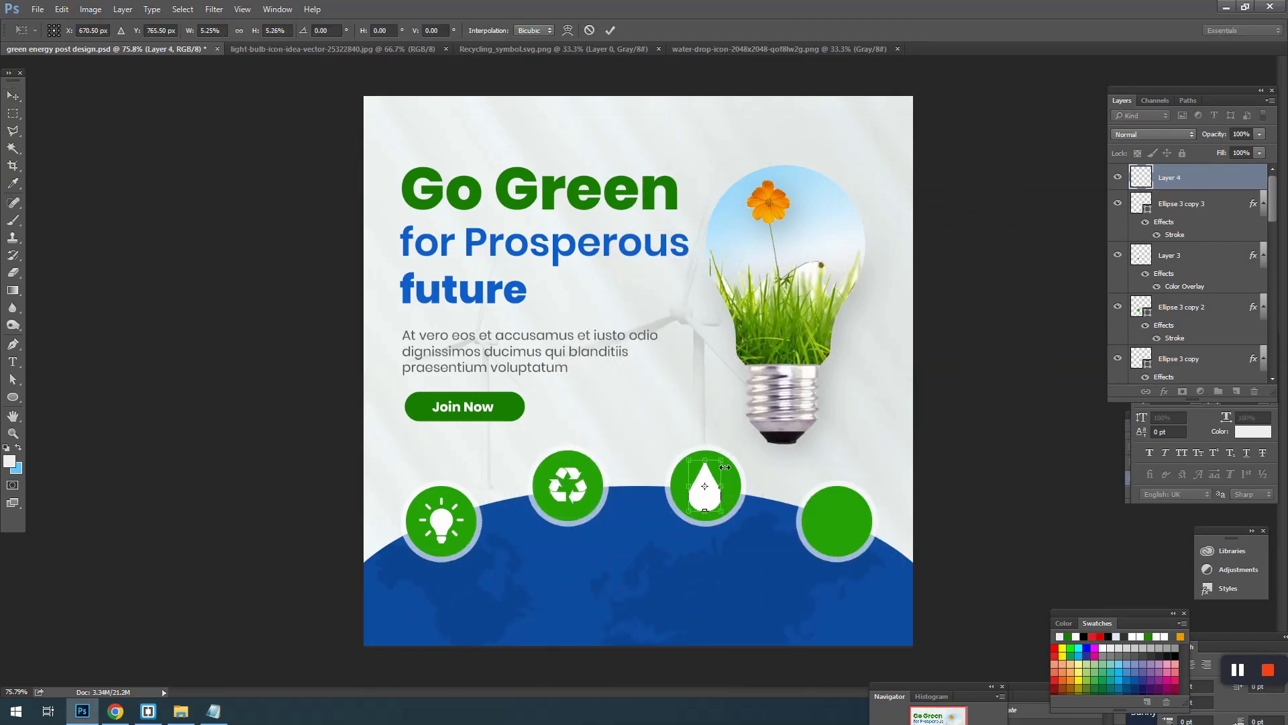
key("Return")
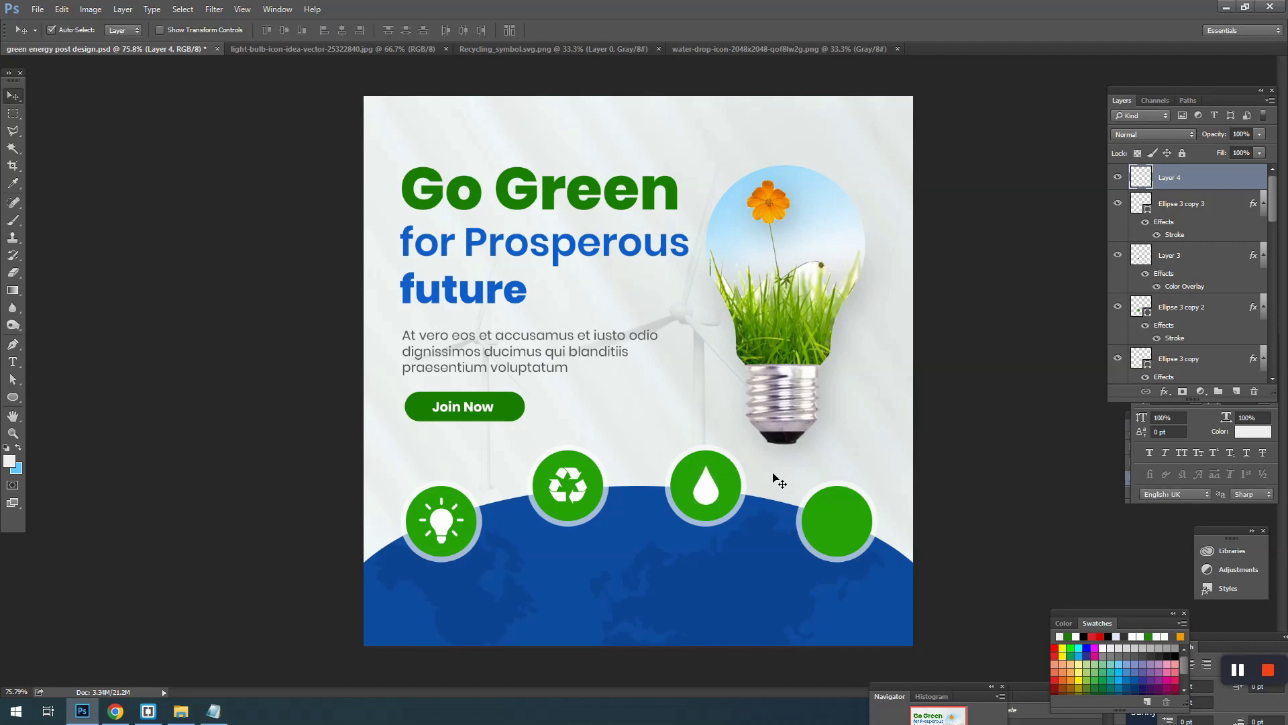
- Apply a white Color Overlay layer style to the water-drop icon
key("m")
right_click(664, 466)
key("Escape")
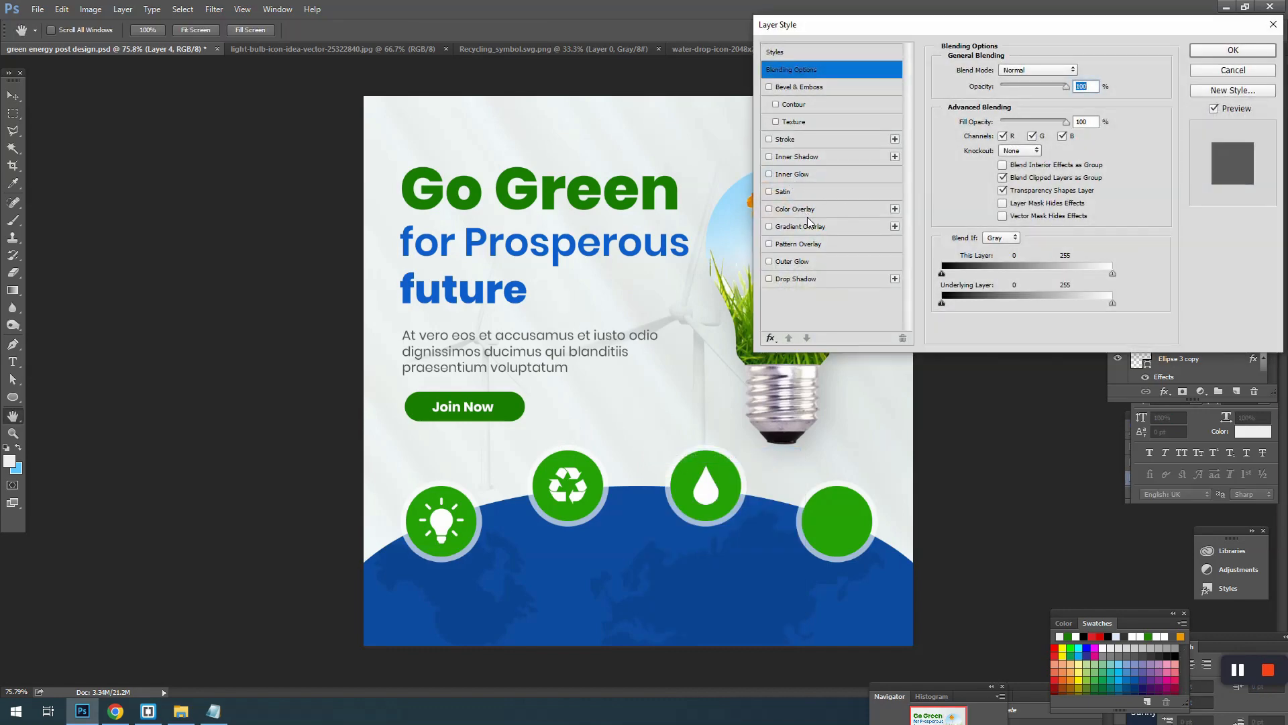
left_click(811, 211)
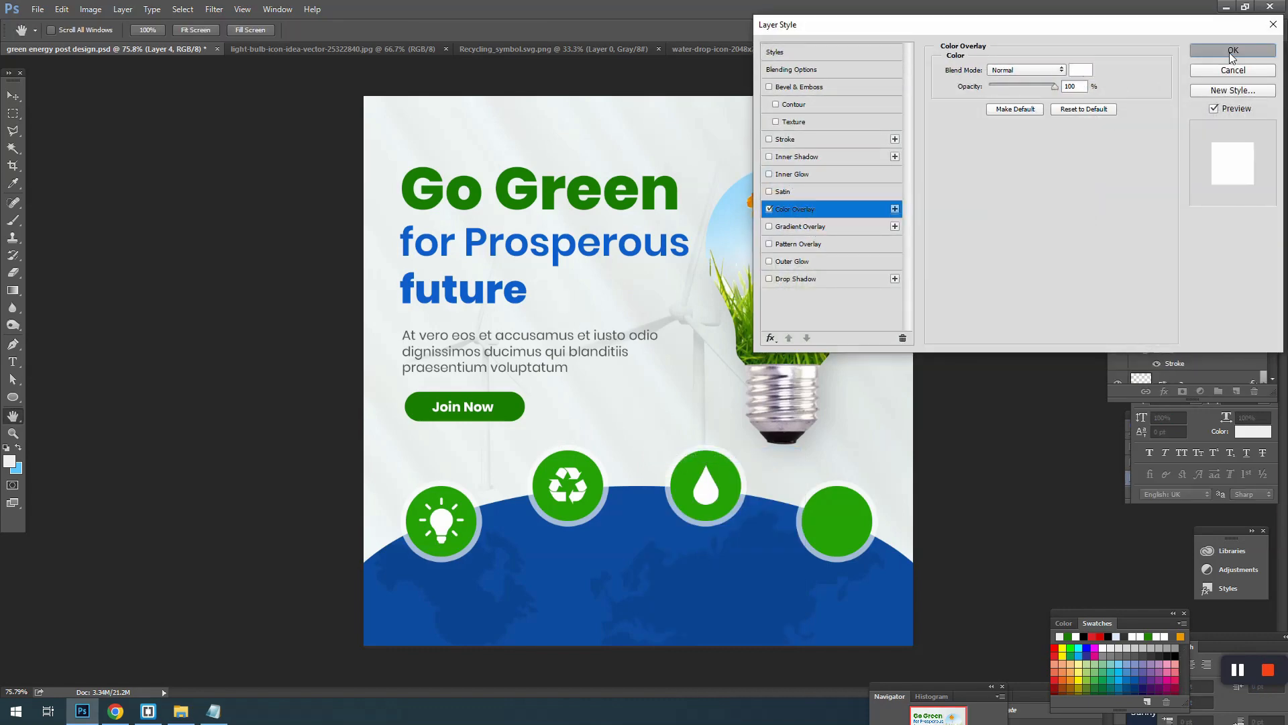
left_click(1230, 52)
- Open the black wind turbine JPG from the beats folder as a separate Photoshop document
left_click(181, 711)
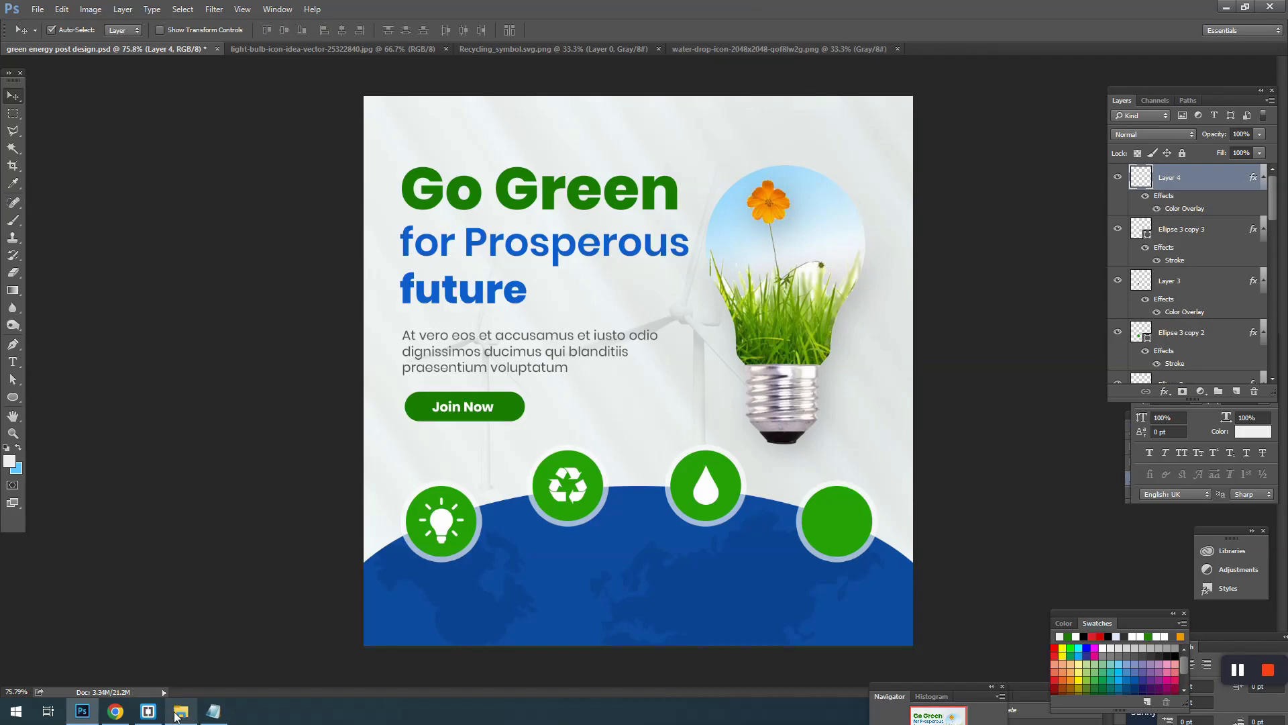
left_click(374, 627)
left_click_drag(392, 156, 899, 4)
left_click_drag(982, 46, 982, 47)
- Select the turbine's blades, hub and tower with the Magic Wand and copy them
key("w")
left_click(667, 361)
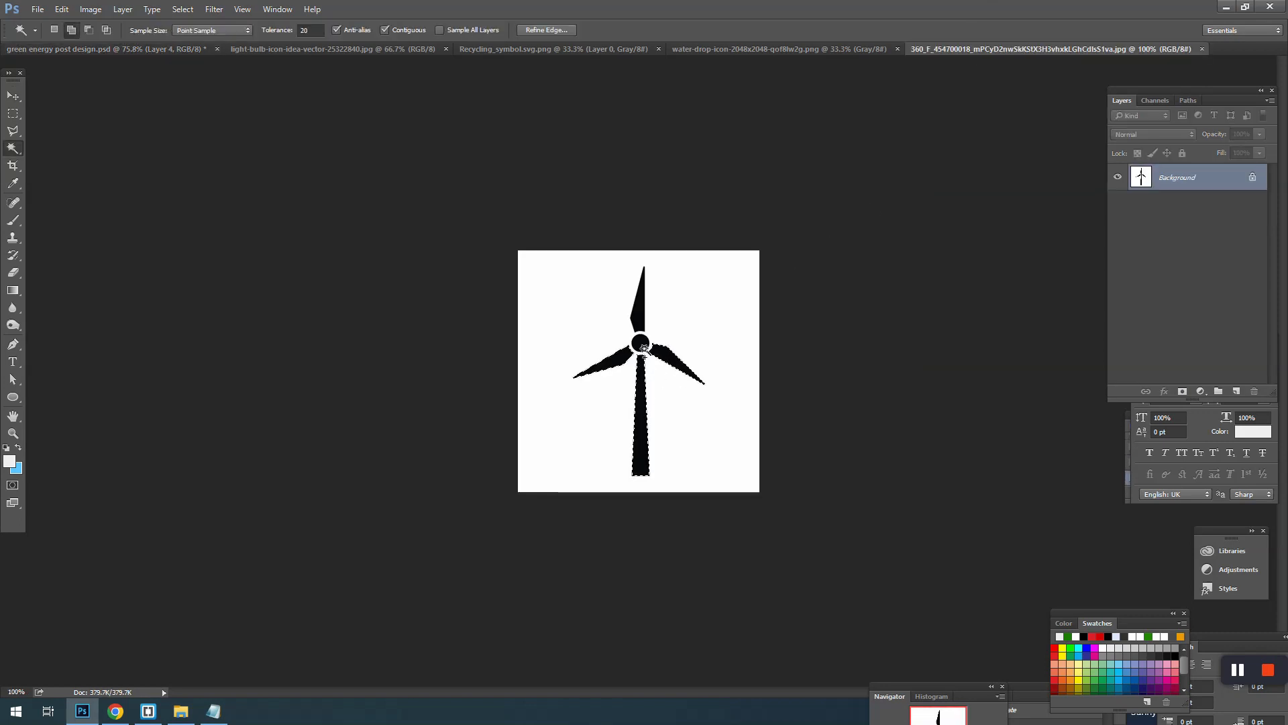
left_click(628, 363, "shift")
key("ctrl+c")
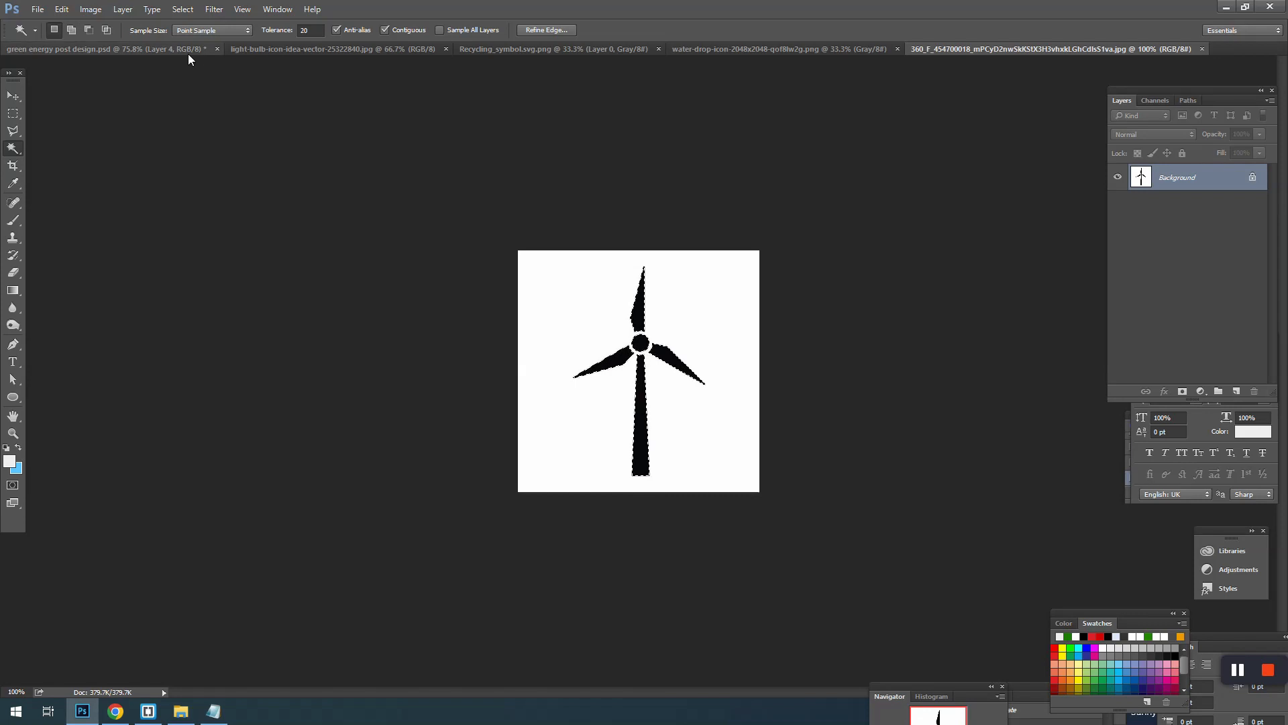
- Paste the copied wind turbine into the post above the water-drop layer at its original size
left_click(188, 51)
key("ctrl+v")
key("ctrl+t")
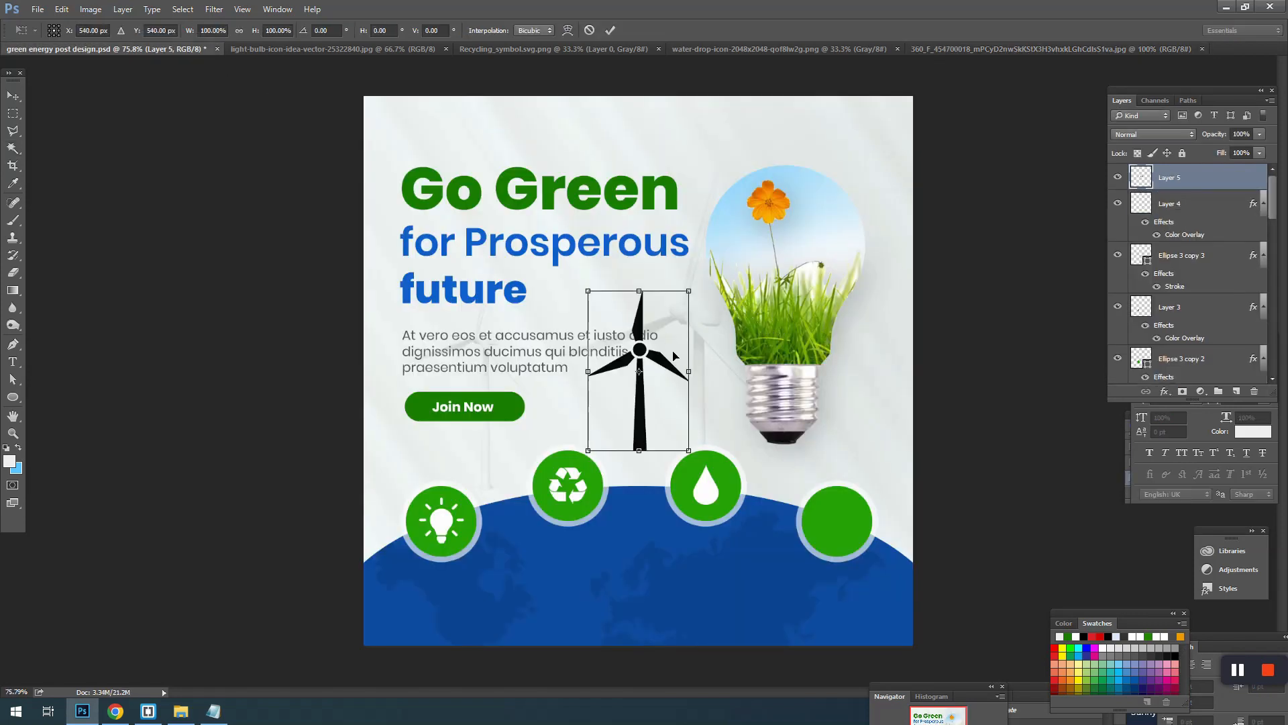
key("Return")
- Apply a white Color Overlay layer style to the pasted wind turbine
key("m")
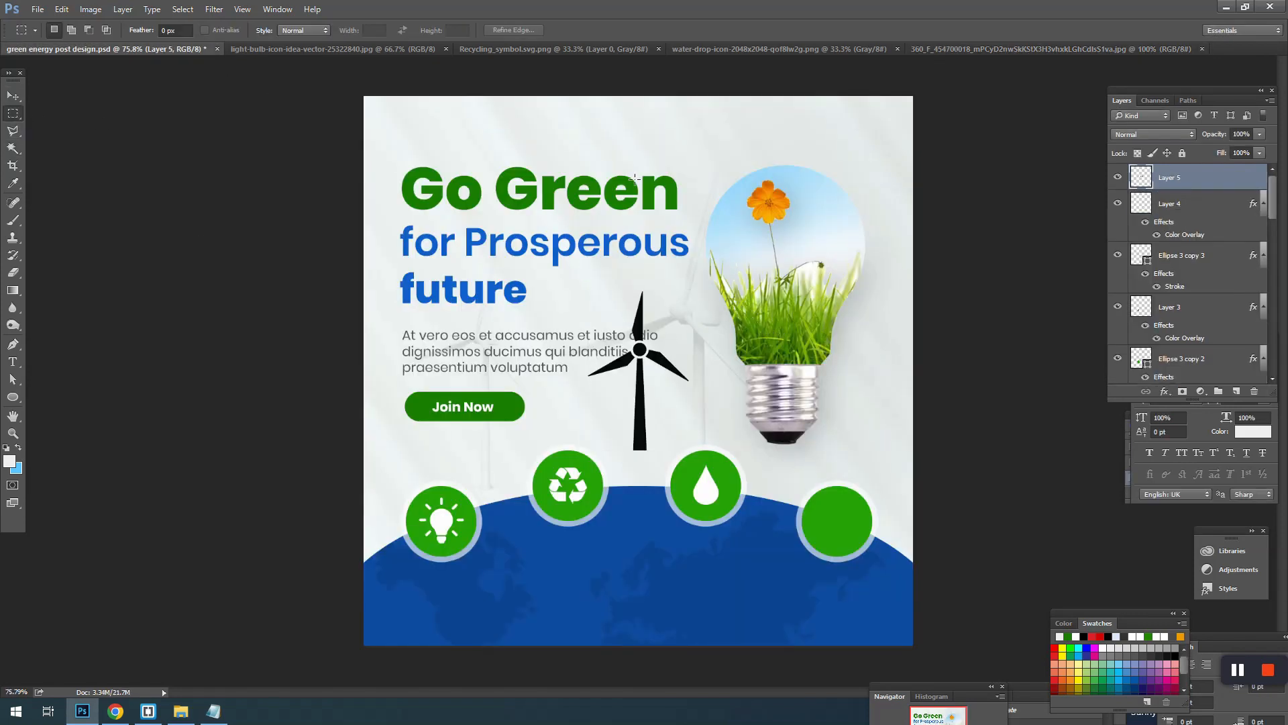
right_click(636, 181)
left_click(679, 190)
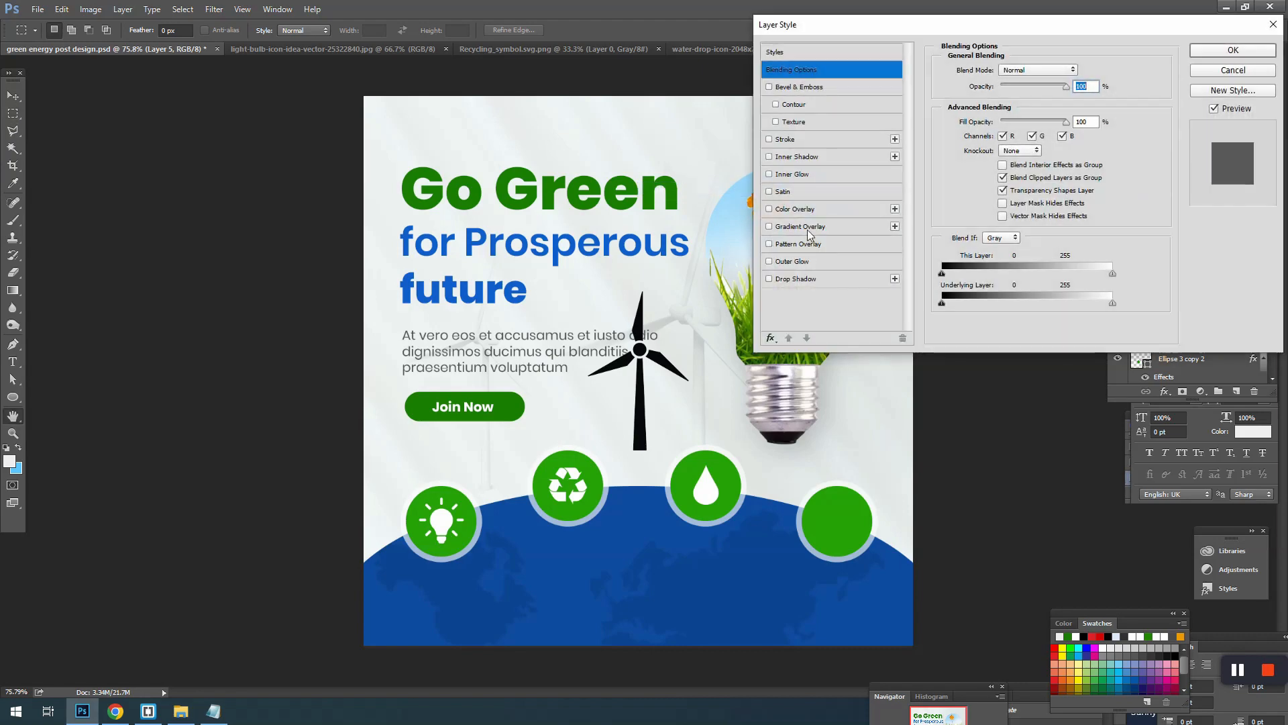
left_click(807, 214)
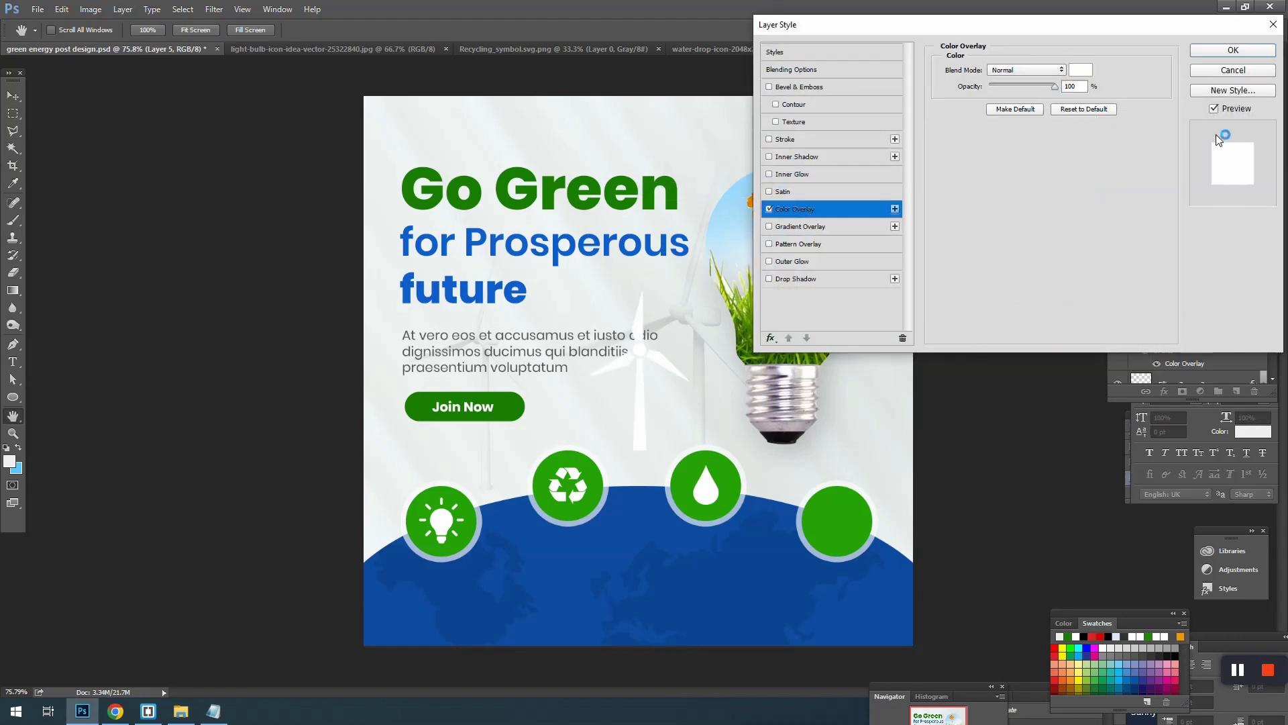
left_click(1233, 50)
- Scale the wind turbine down to icon size and center it on the rightmost green circle
left_click(18, 104)
key("ctrl+t")
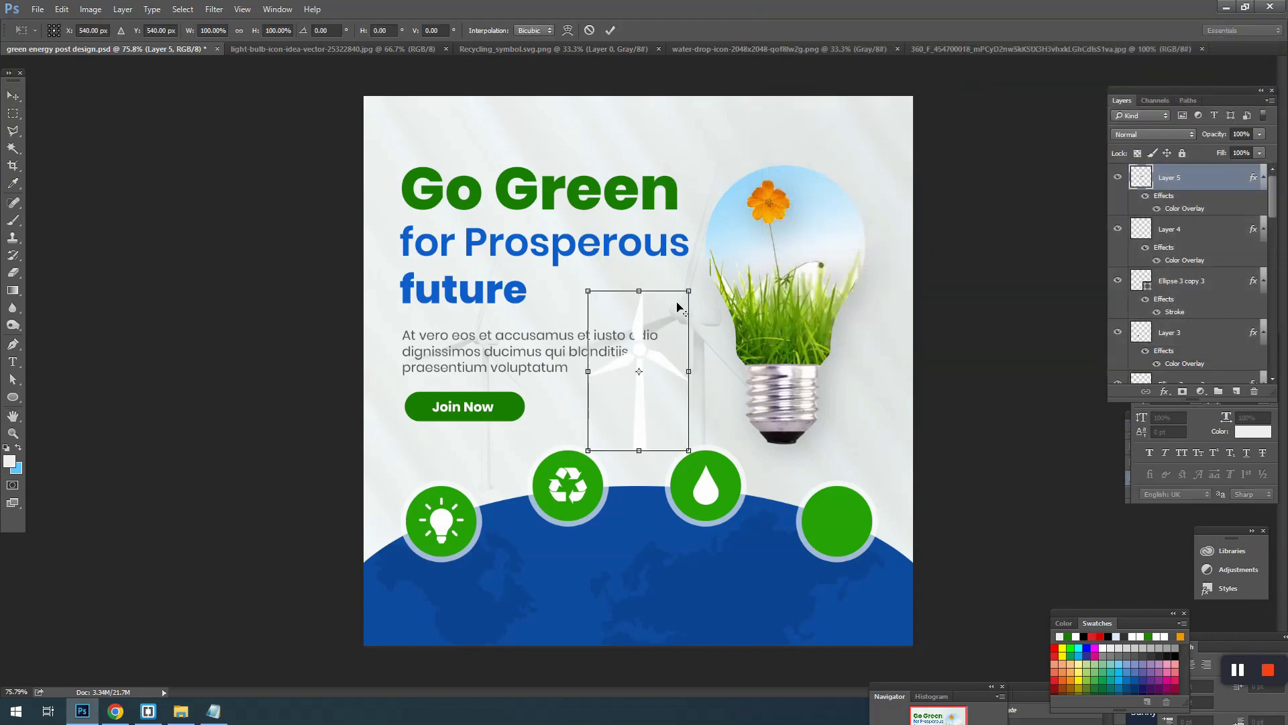
left_click_drag(680, 290, 841, 519)
key("Return")
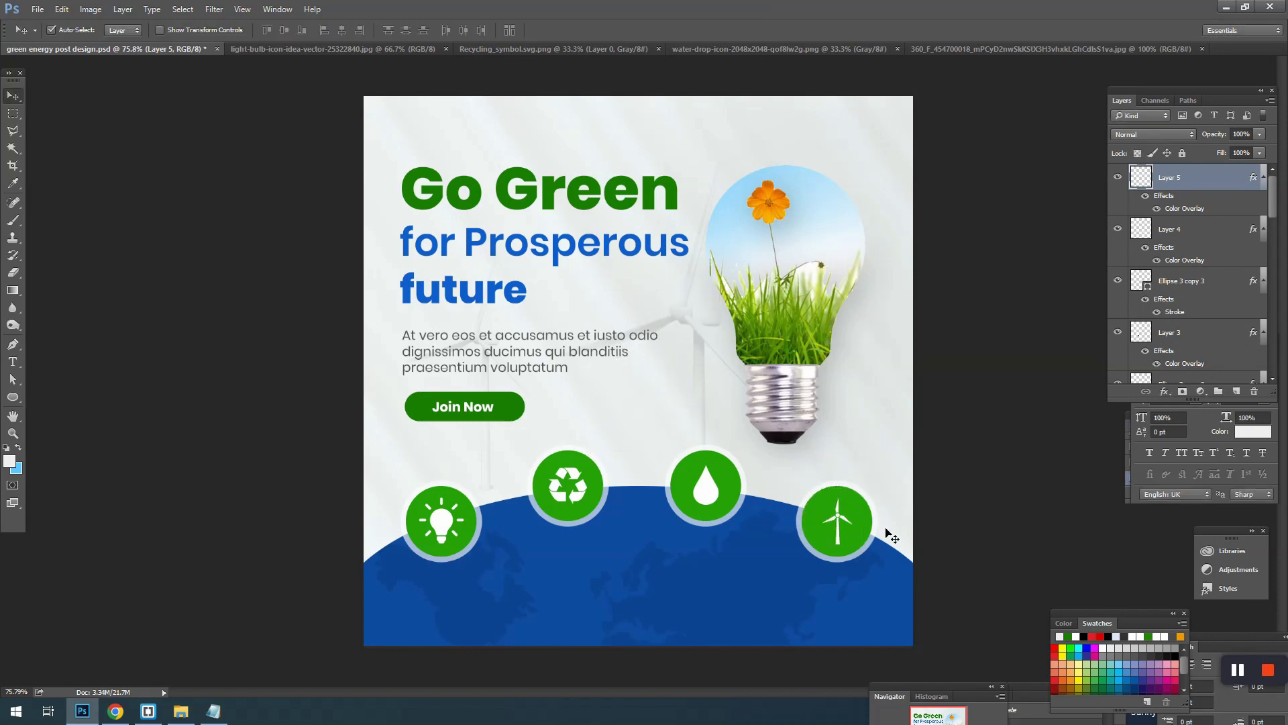
- Save the green energy post design with its four finished circle icons
left_click(878, 504, "ctrl")
left_click(864, 508, "ctrl+alt")
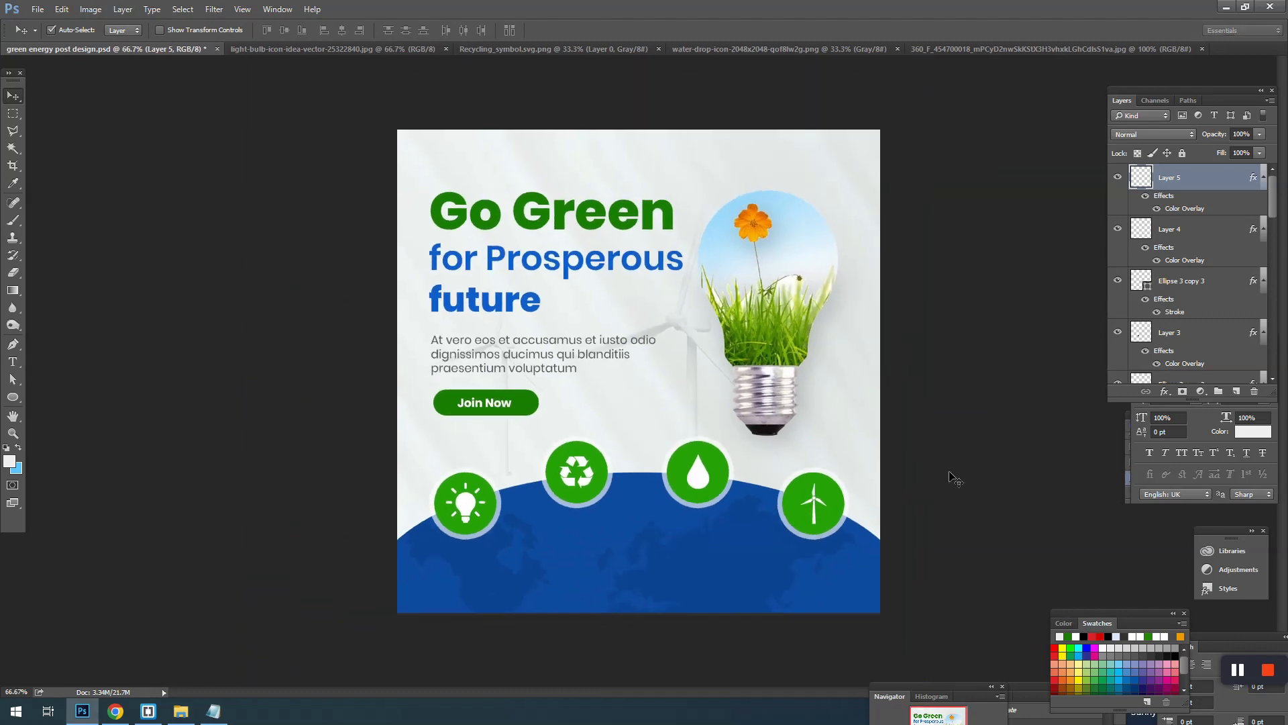
key("ctrl+s")
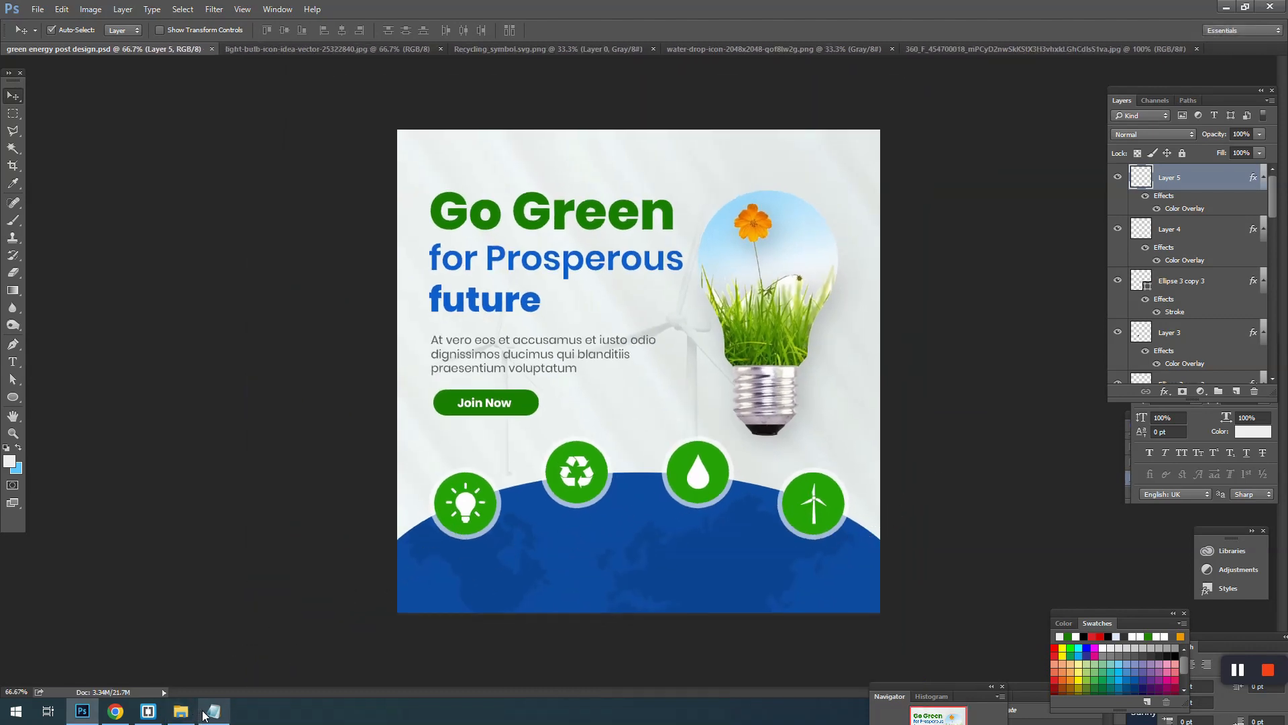
- Duplicate the grey body paragraph onto the blue footer and move the copy above all other layers
left_click_drag(510, 353, 515, 565)
scroll(1194, 268, "up", 5)
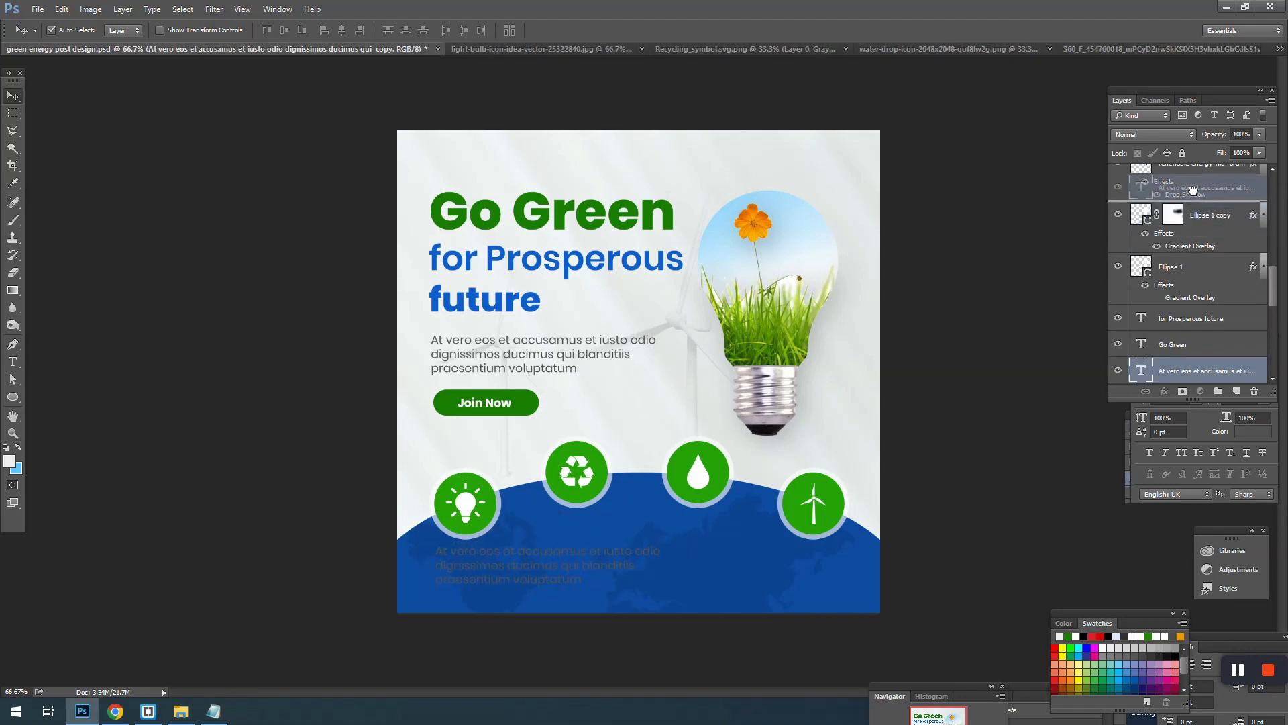
scroll(1195, 302, "up", 3)
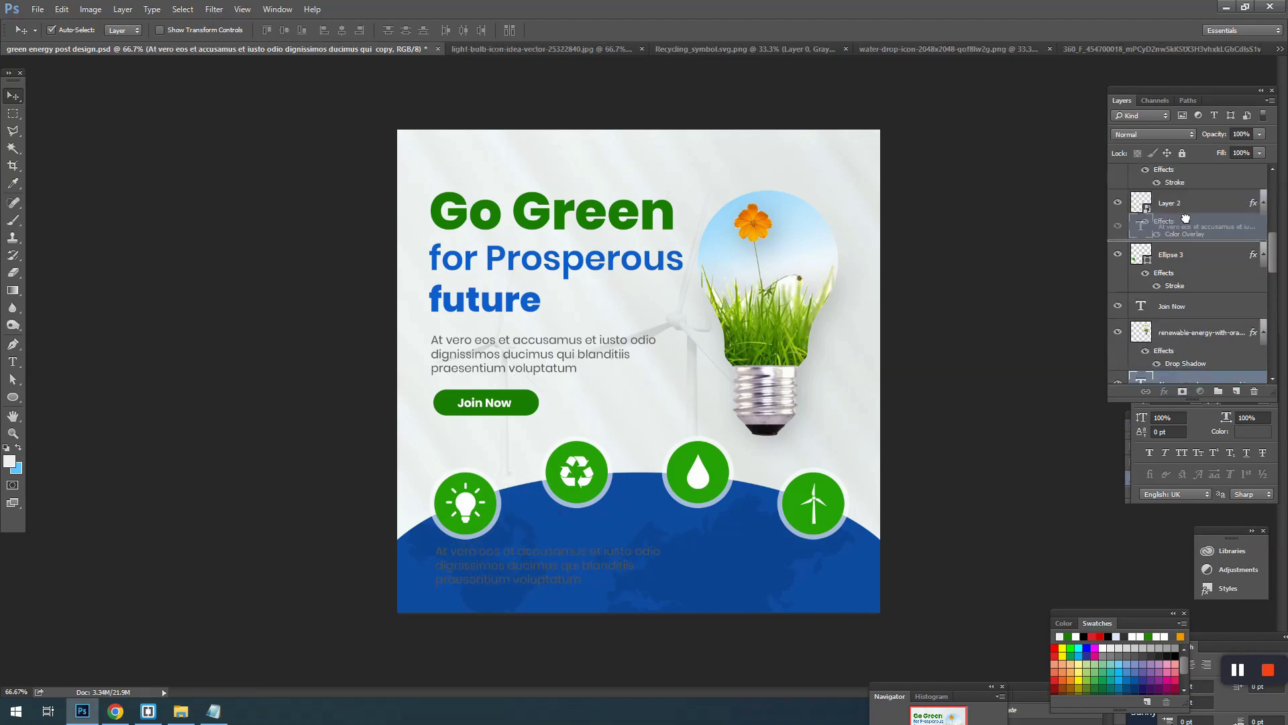
left_click_drag(1190, 384, 1201, 170)
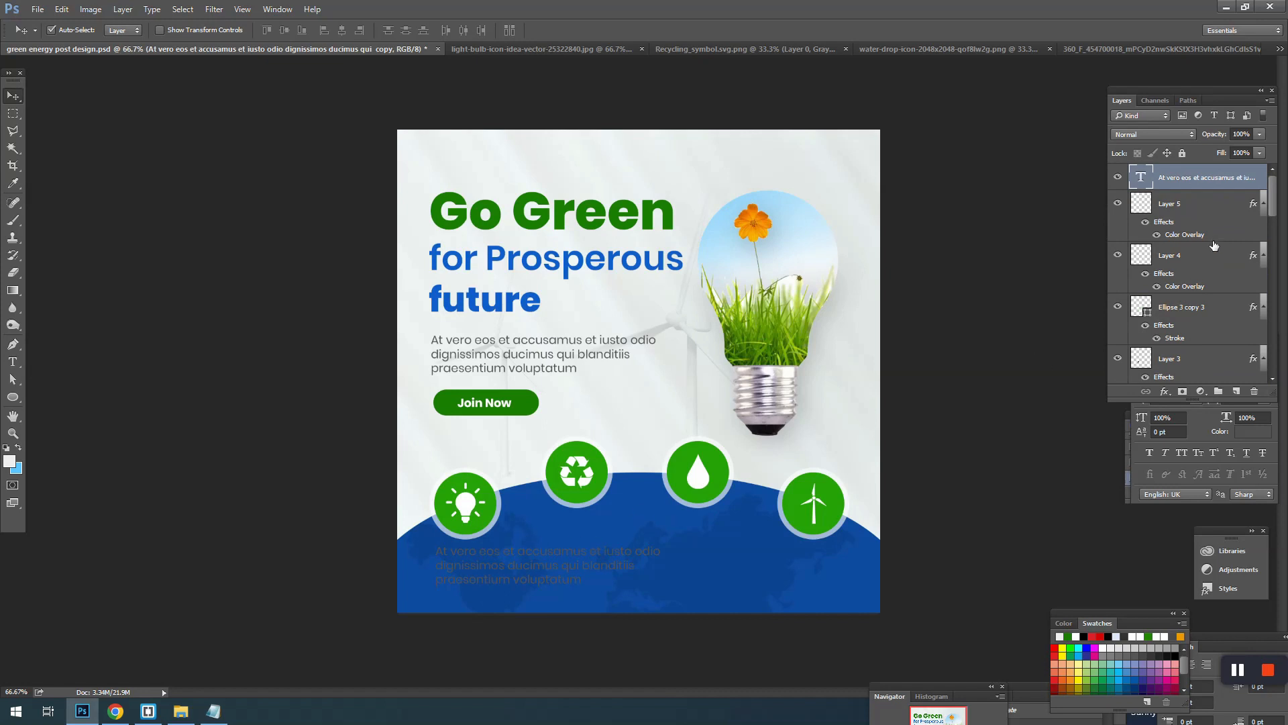
- Change the copied footer paragraph's text color to near-white, fcfcfc
double_click(1152, 184)
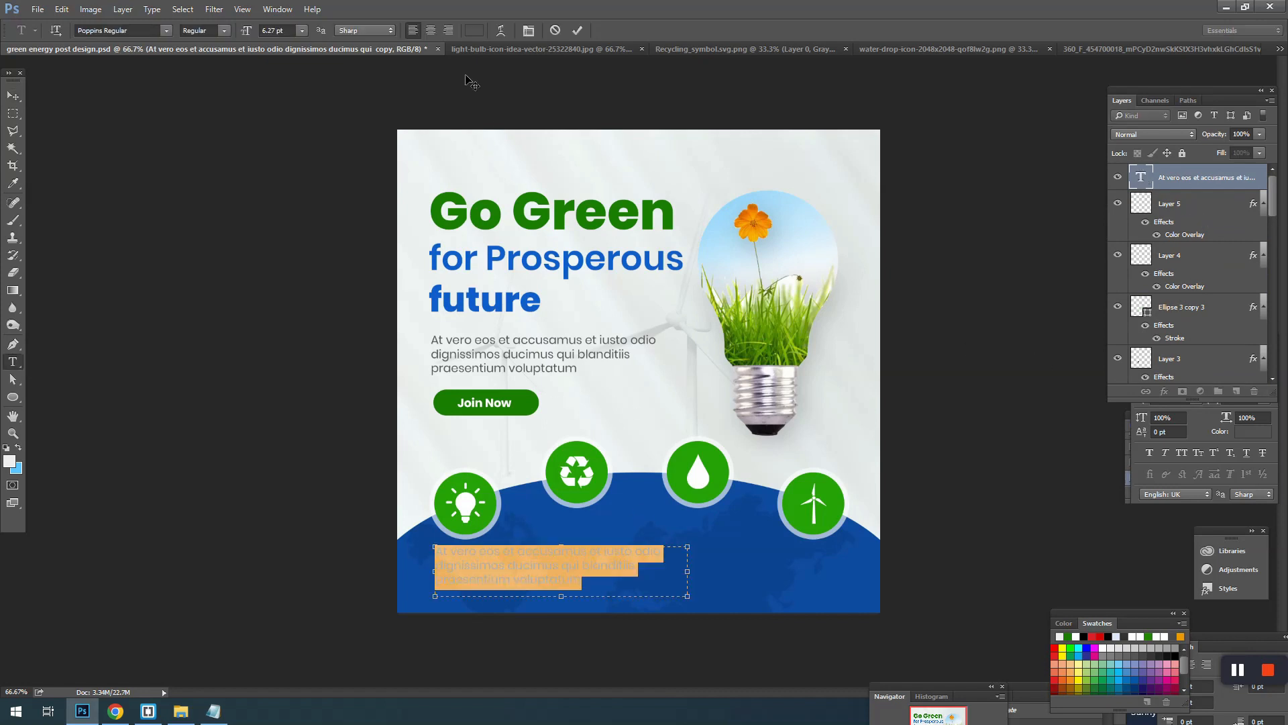
left_click(477, 32)
left_click(715, 438)
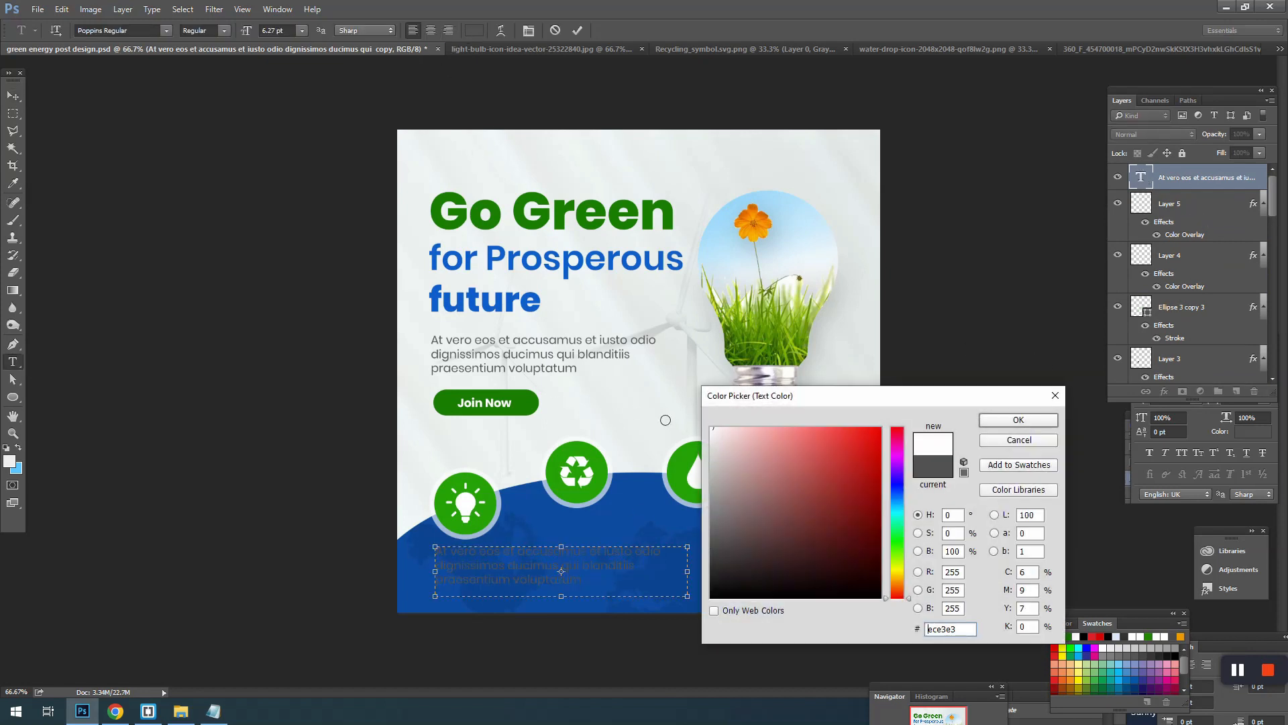
left_click_drag(715, 437, 712, 430)
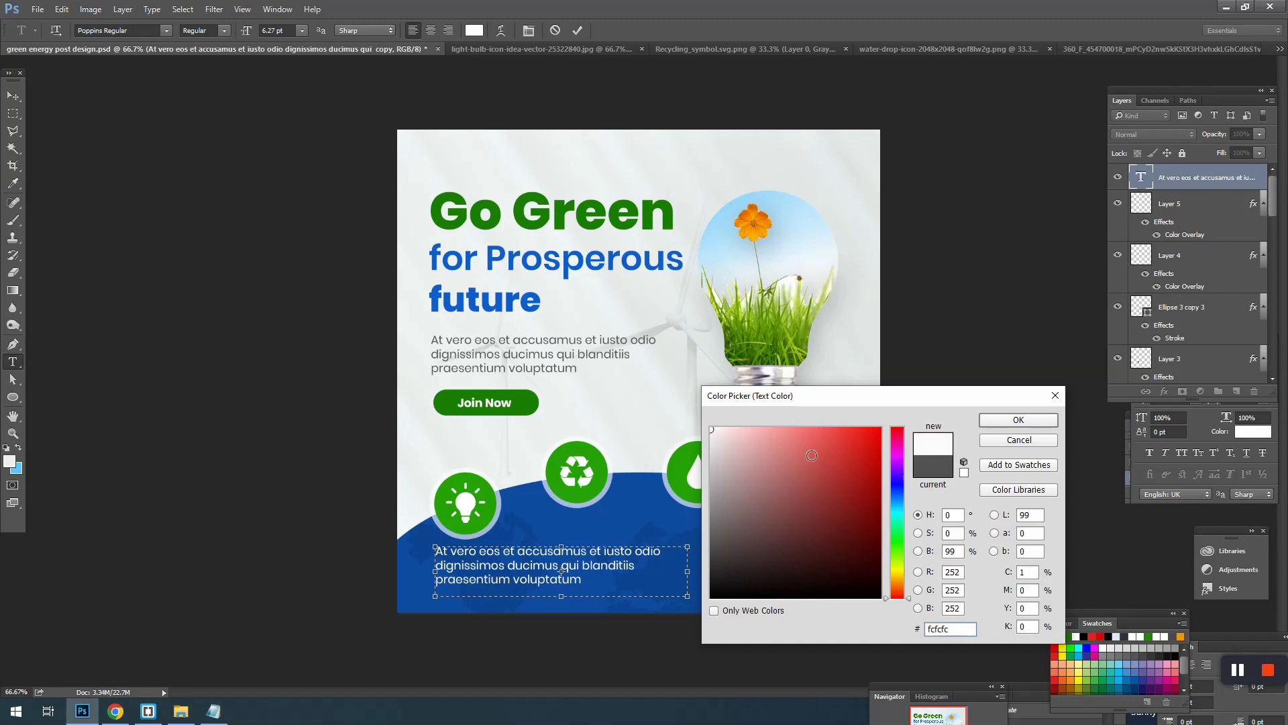
left_click(994, 440)
- Shorten the footer copy to "At vero eos et accusamus et iusto" and fit it as centered text on two lines
left_click_drag(580, 584, 632, 555)
key("BackSpace")
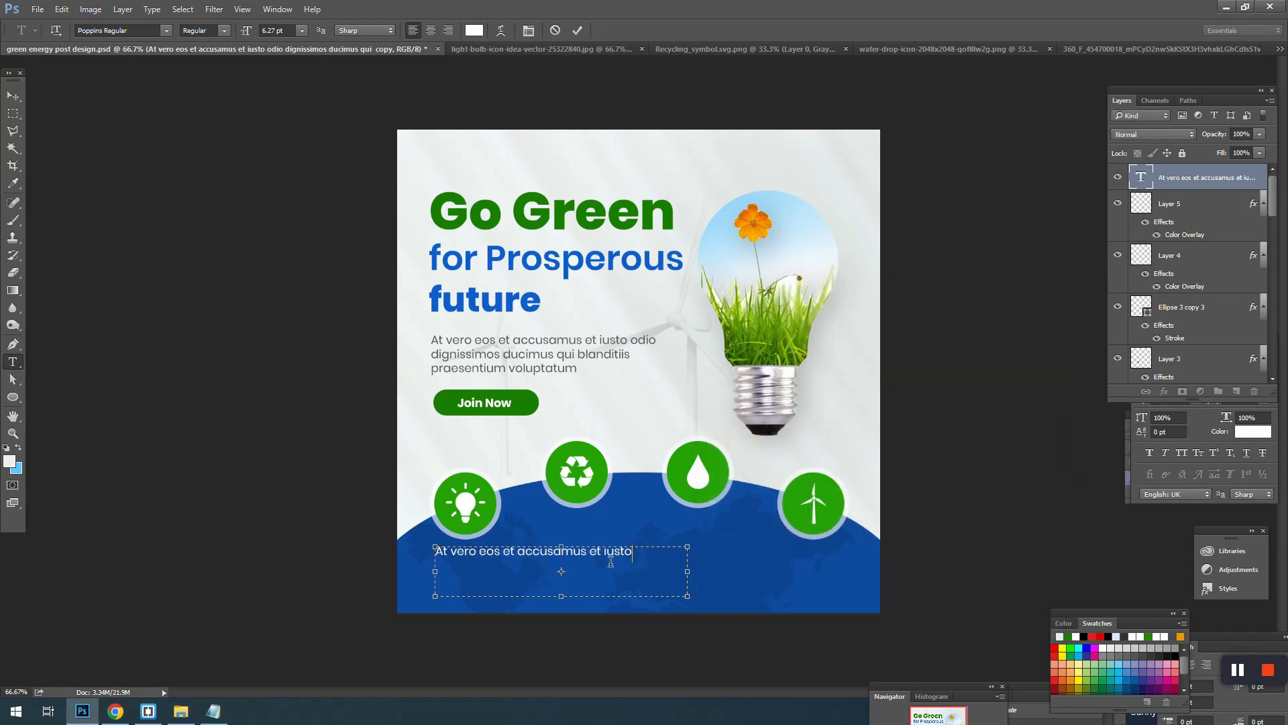
left_click_drag(690, 600, 532, 588)
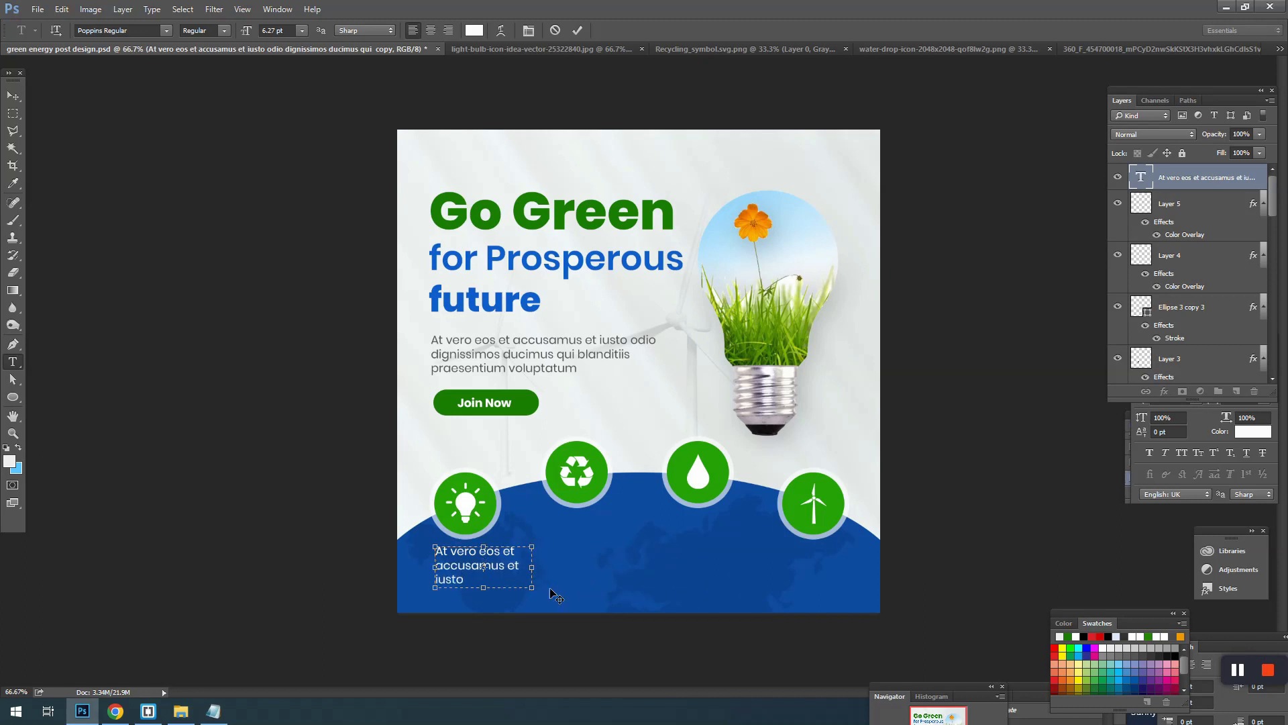
left_click(431, 31)
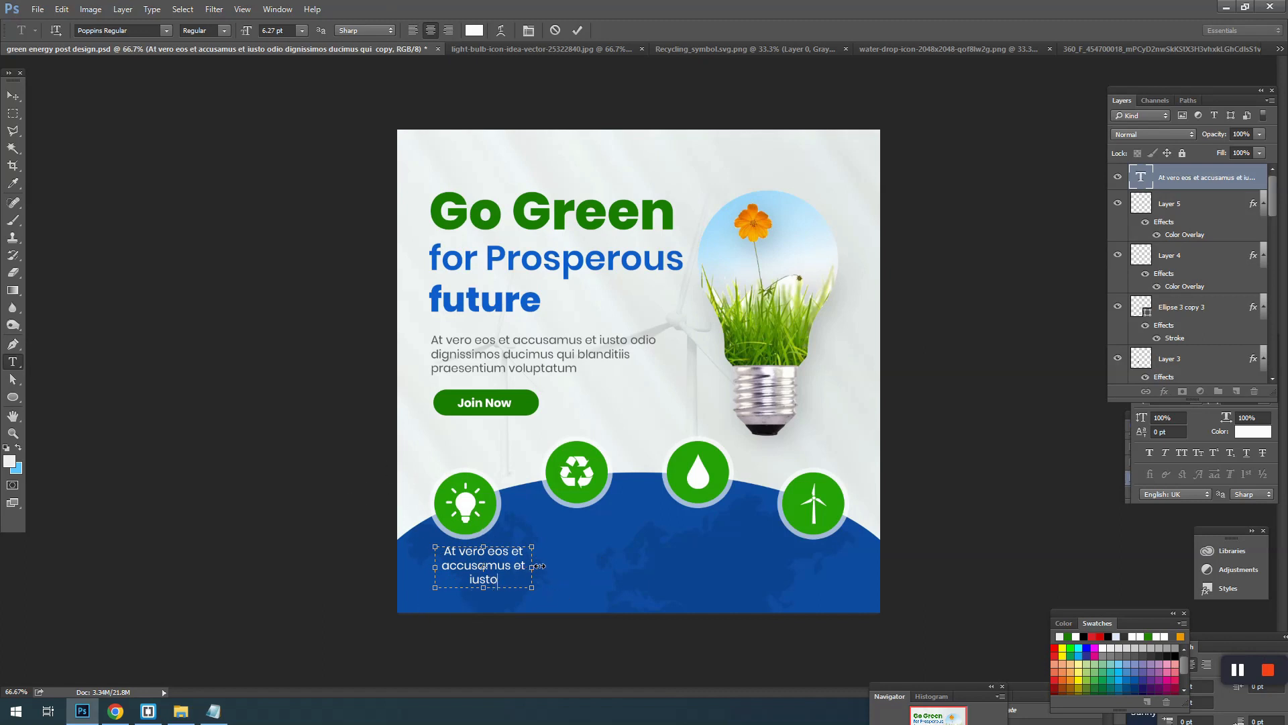
left_click_drag(540, 566, 569, 568)
left_click(16, 102)
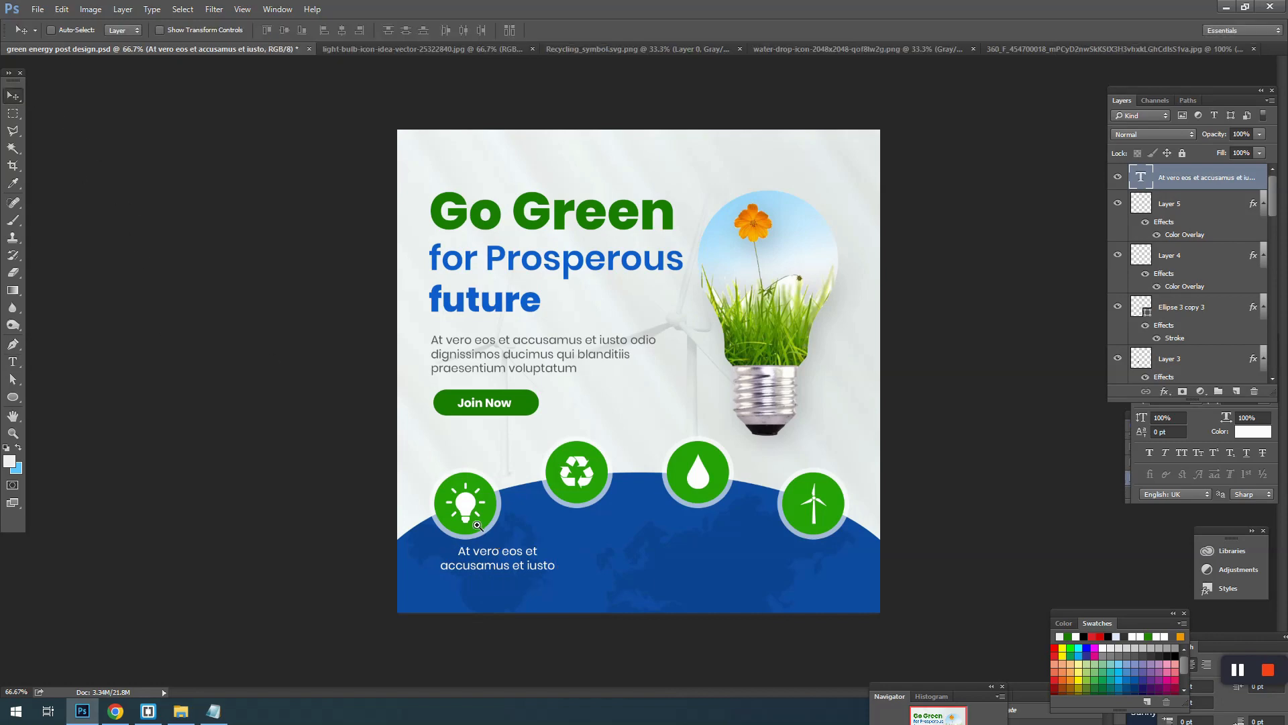
- Scale the caption down beneath the light-bulb circle and place copies beneath the other three green circles
key("ctrl+plus")
left_click_drag(399, 639, 552, 400)
key("ctrl+t")
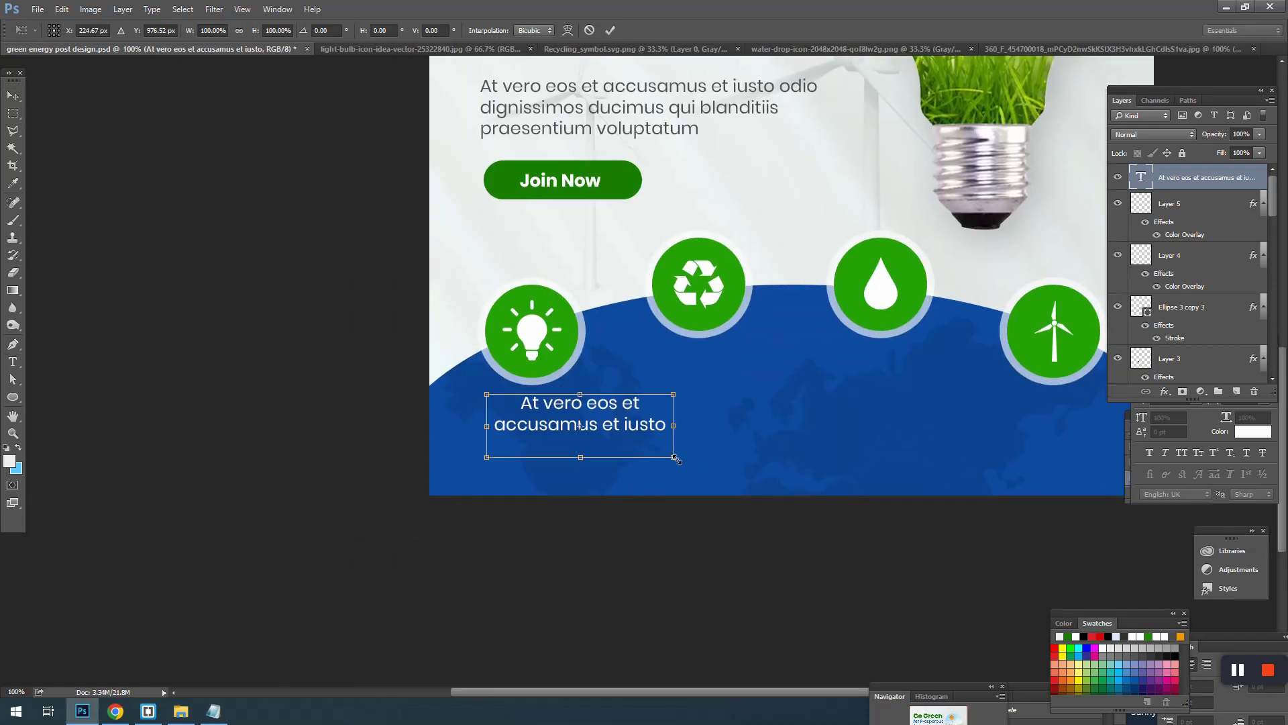
left_click_drag(677, 459, 601, 433)
left_click_drag(576, 407, 727, 437)
key("Return")
left_click(718, 440, "alt")
left_click(718, 440, "alt")
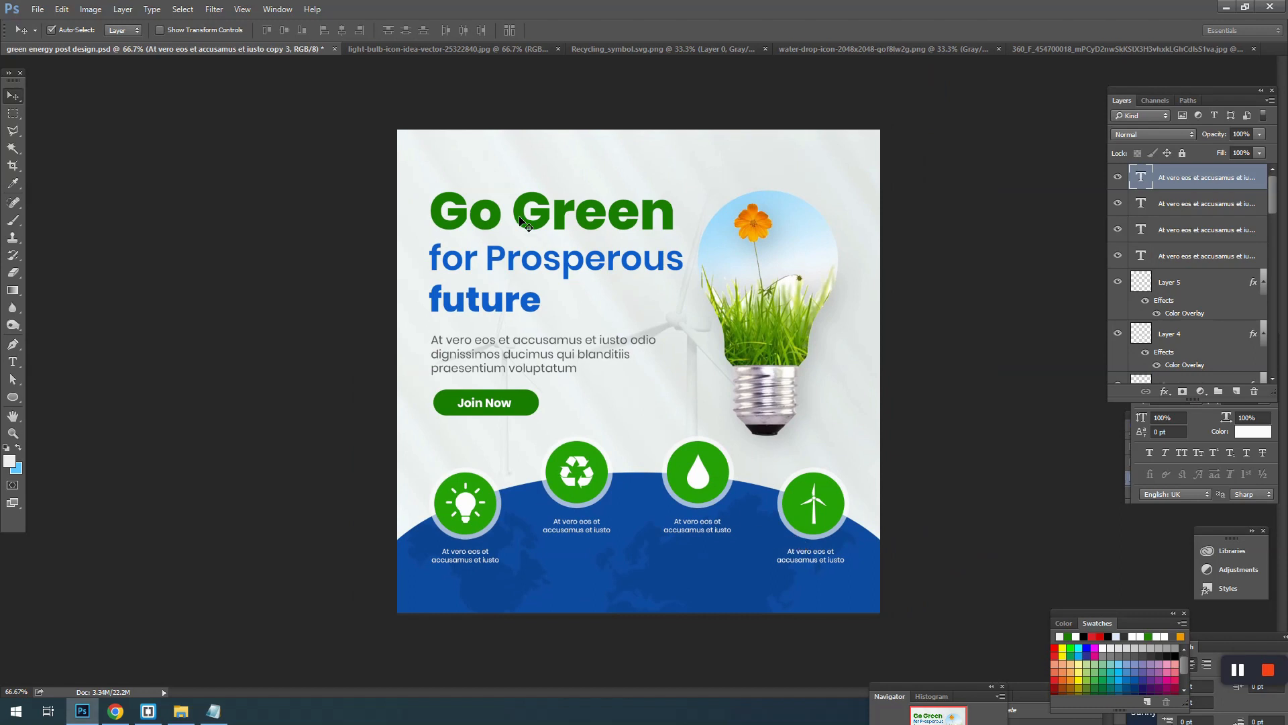
- Move the headline, paragraph, button, bulb, icon circles and captions up together by about 20 px
left_click_drag(381, 164, 1023, 598)
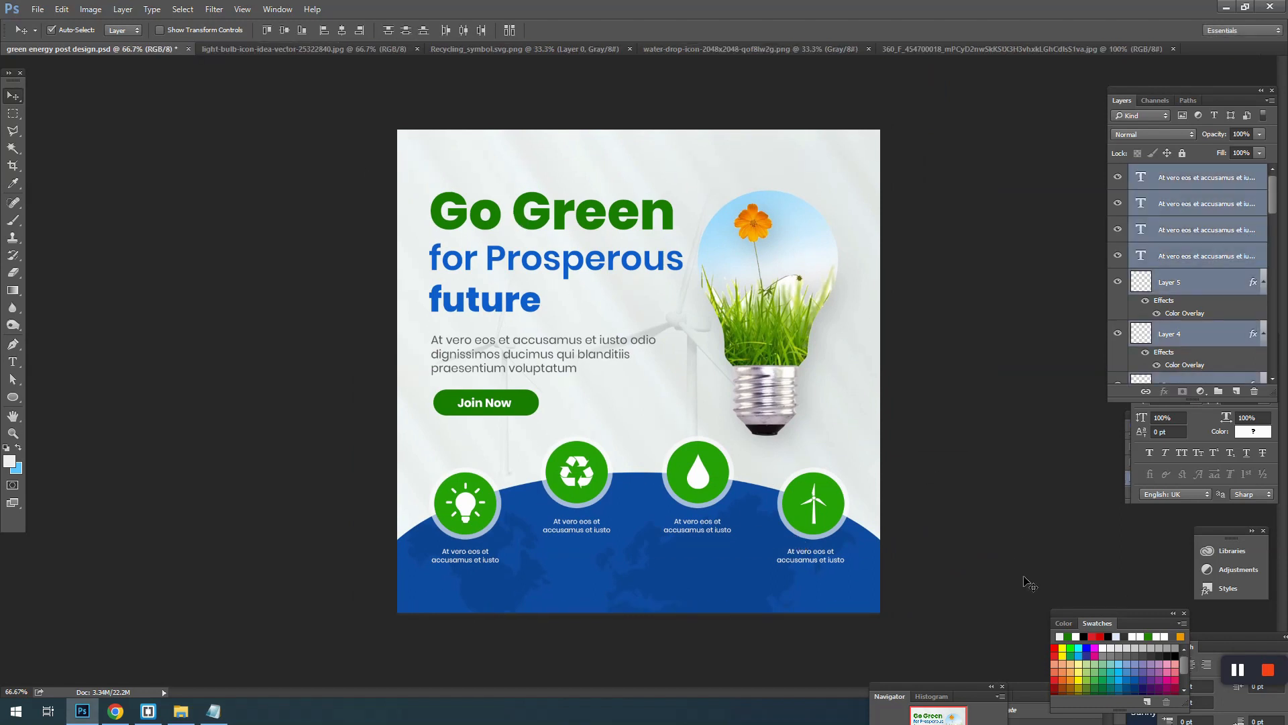
key("shift+Up")
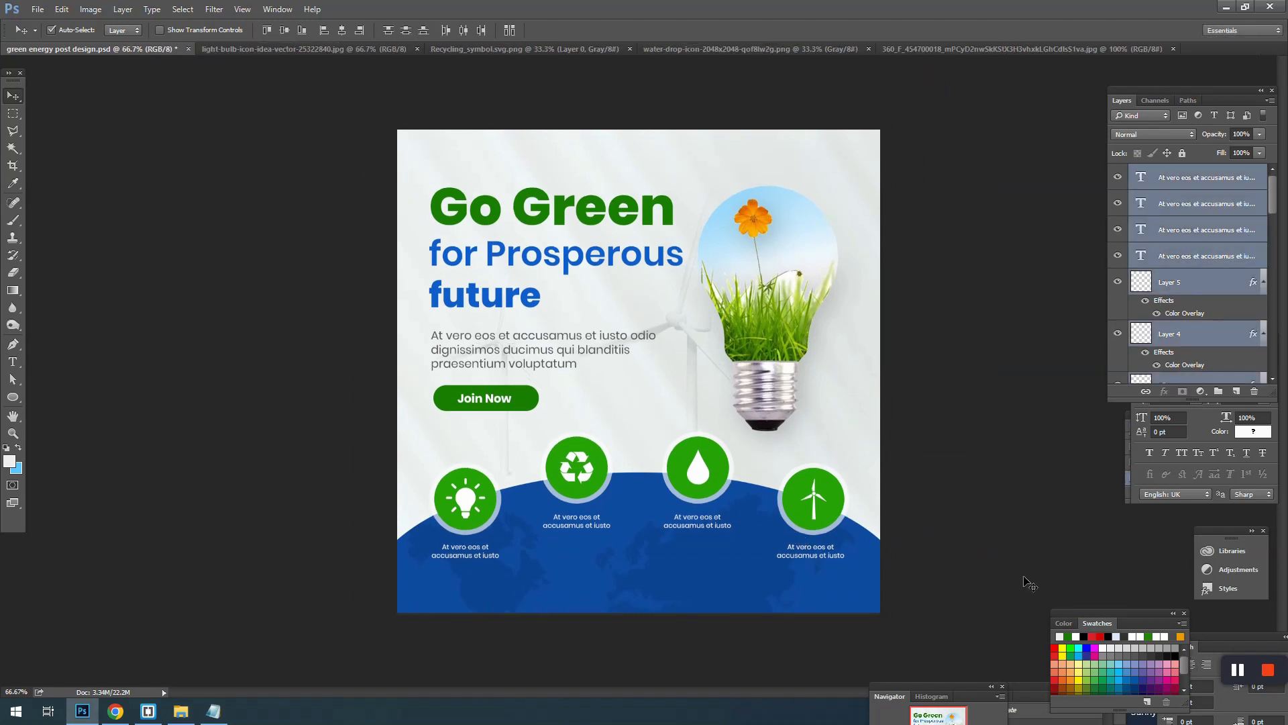
key("shift+Up")
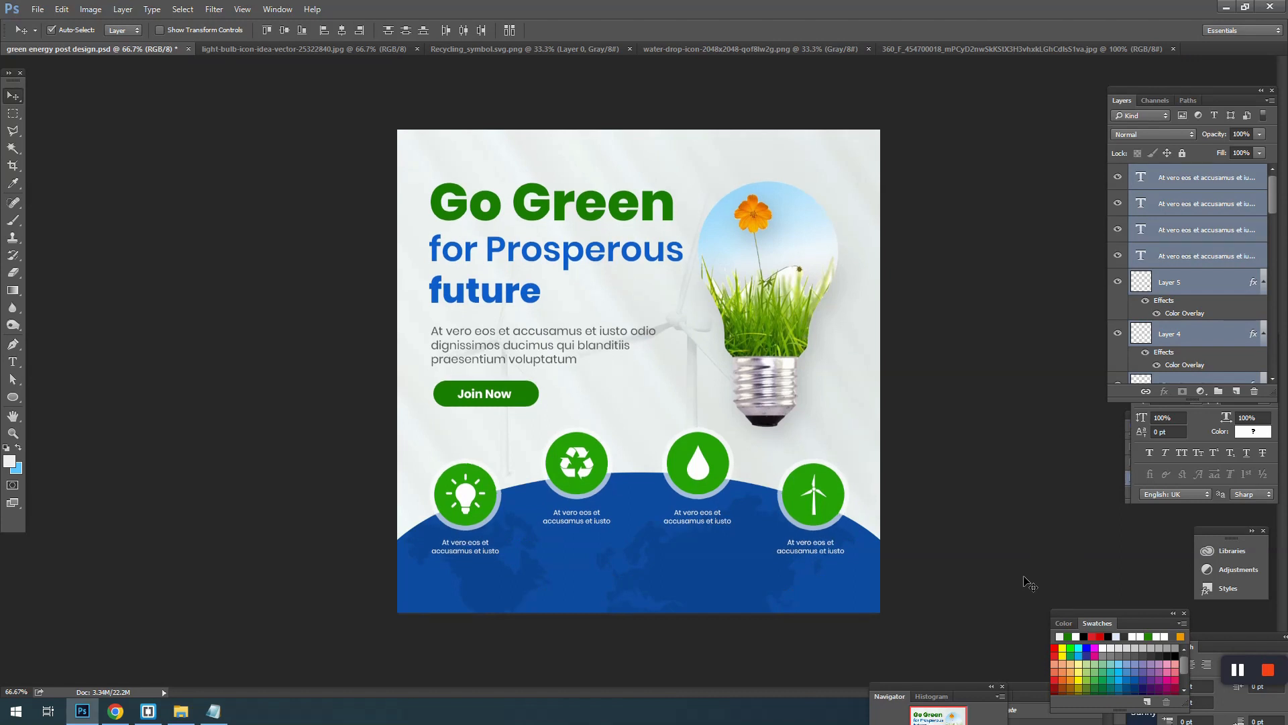
- Unlock the world-map layer and the blue Ellipse 2 layer in the footer
left_click(853, 573)
right_click(870, 574)
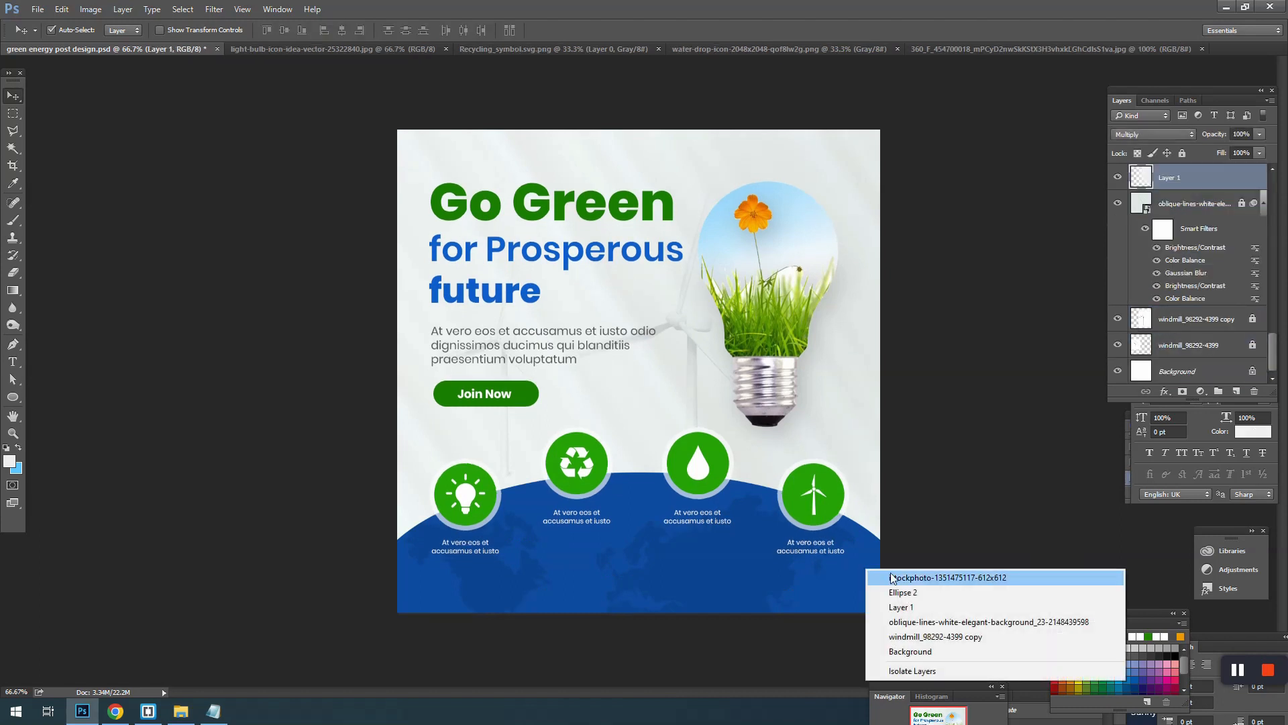
left_click(892, 572)
left_click(1182, 153)
left_click(1182, 204)
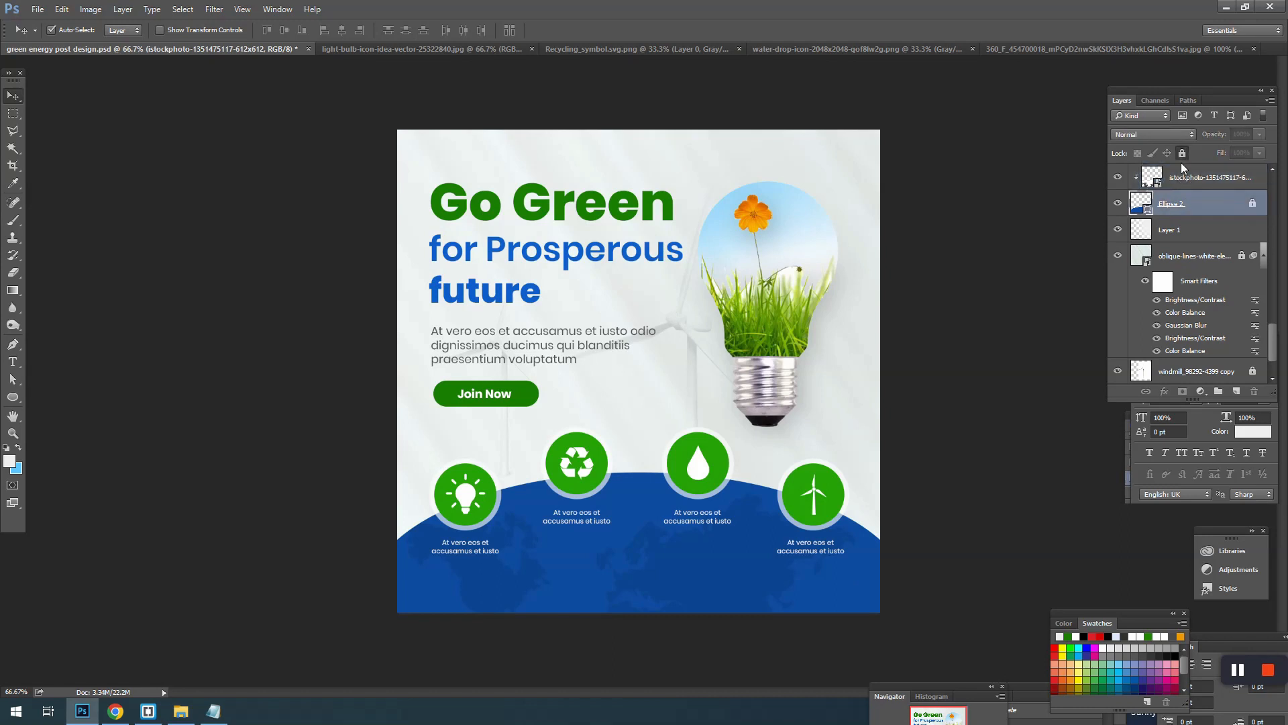
left_click(1182, 153)
- Move the blue footer ellipse and its world map up together by about 20 px
left_click_drag(745, 628, 721, 589)
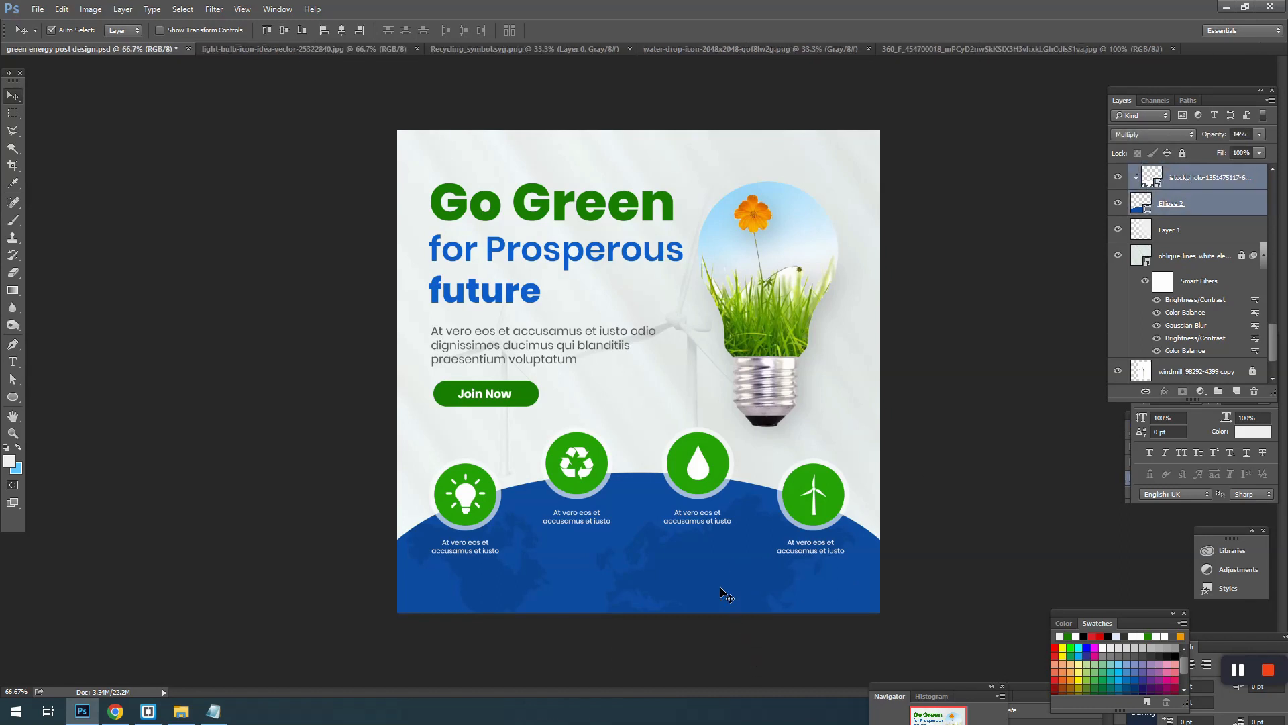
key("shift+Up")
key("shift+Up")
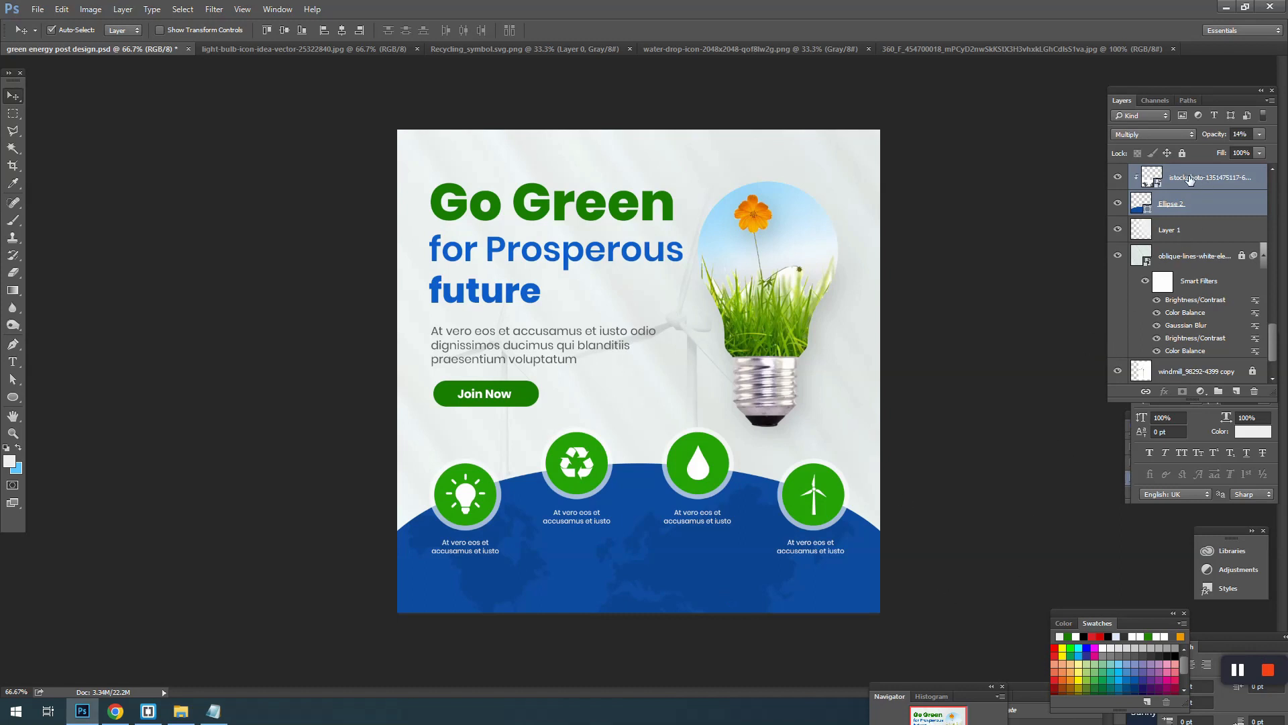
- Lock the footer ellipse and world-map layers again and save the post
left_click(1183, 154)
left_click(251, 528)
key("ctrl+s")
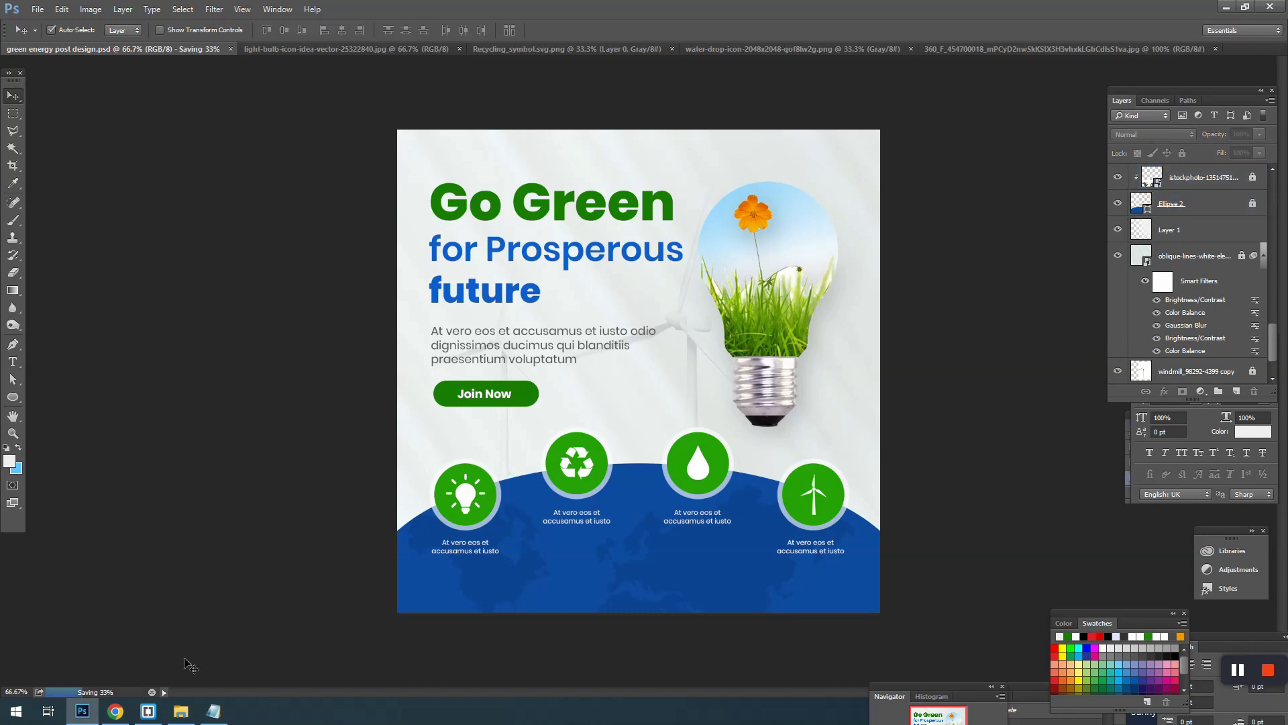
- Copy the contact e-mail address from New Text Document.txt in Notepad and return to Photoshop
left_click(181, 711)
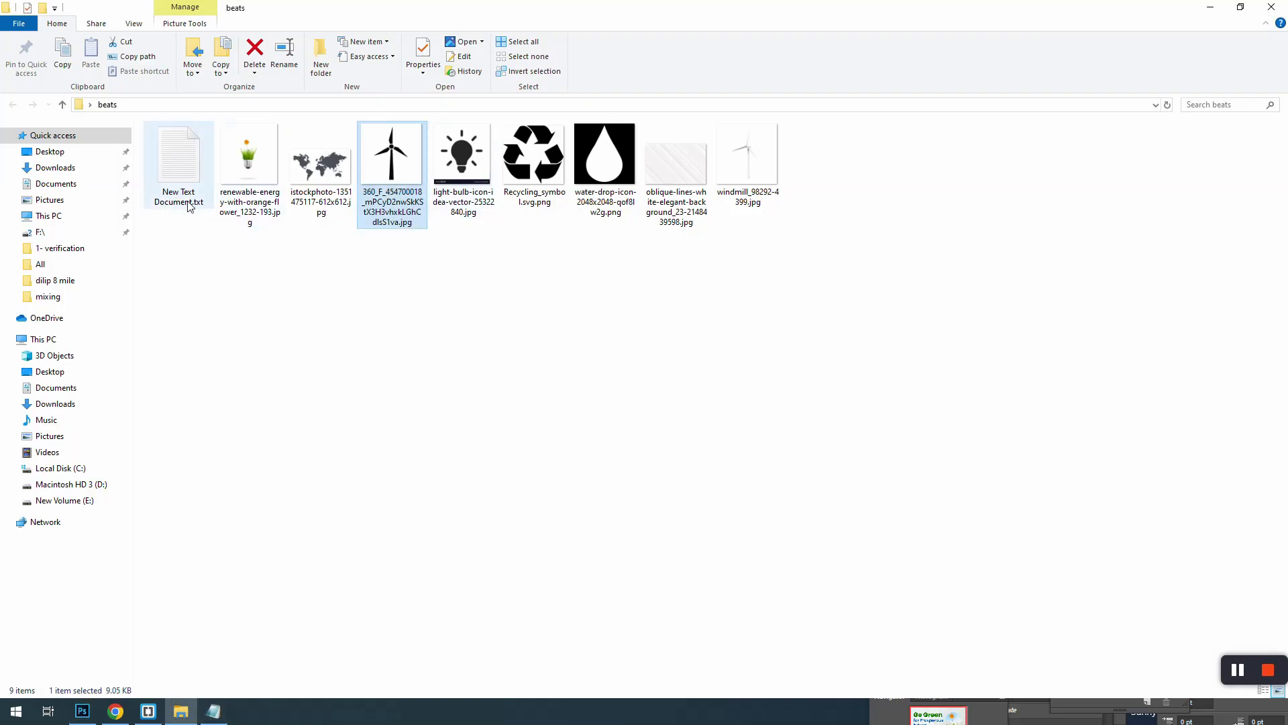
left_click(213, 711)
left_click(495, 402)
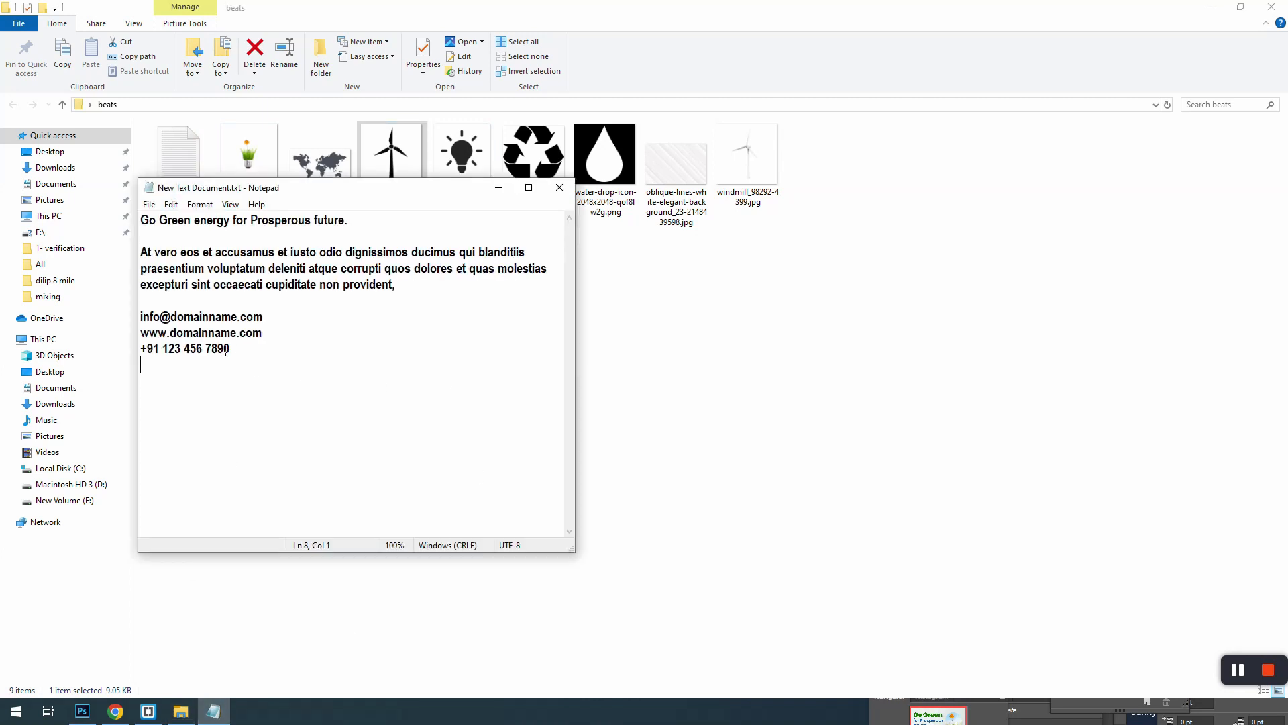
left_click_drag(267, 323, 140, 318)
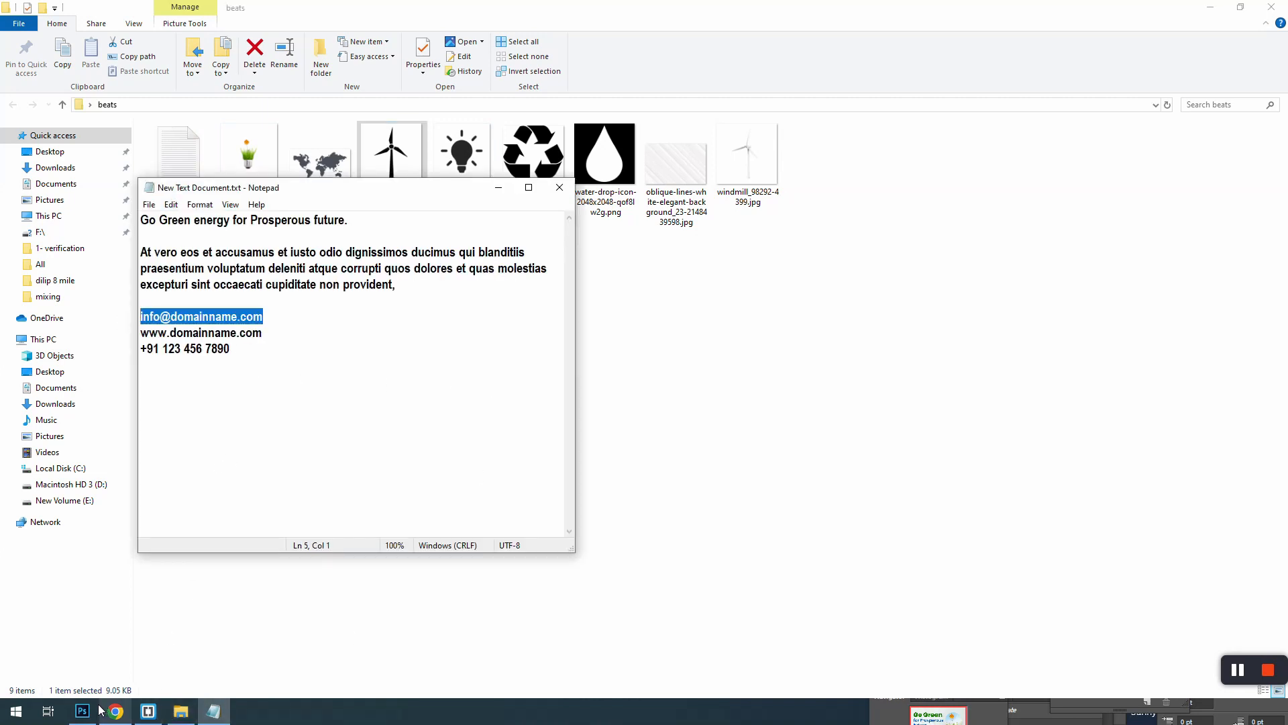
left_click(176, 712)
left_click(81, 711)
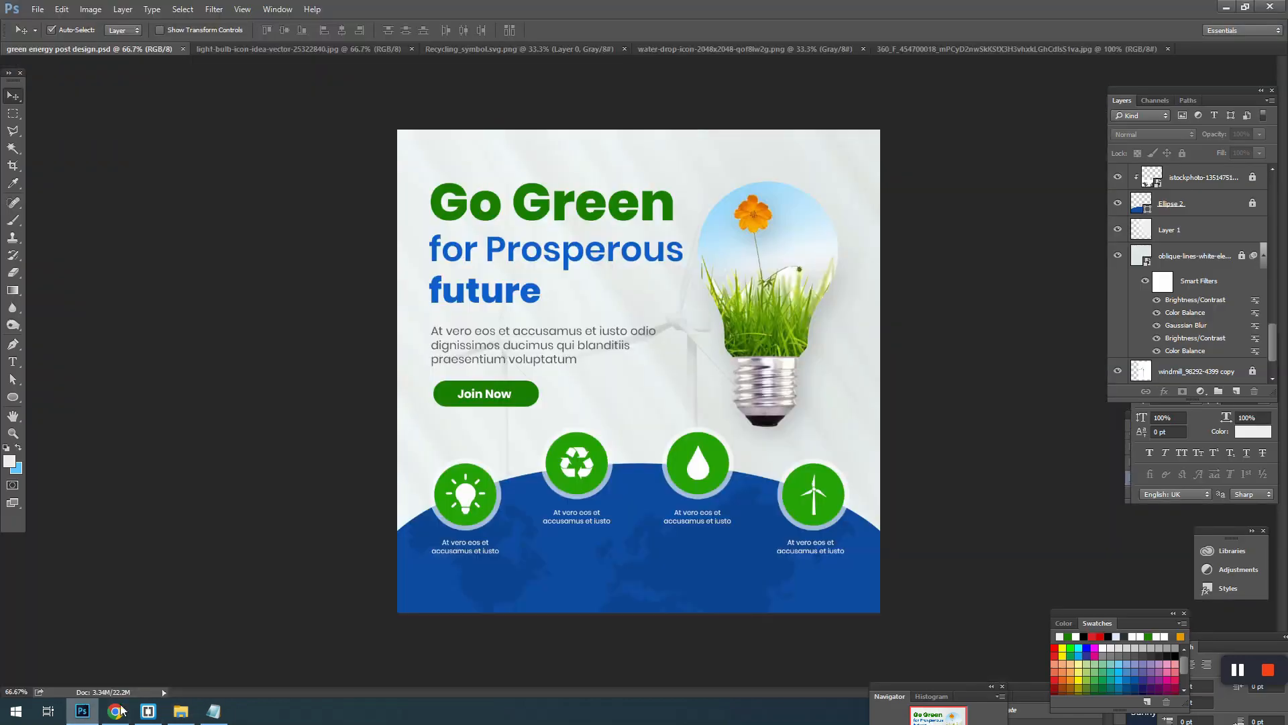
- Duplicate the Join Now text into the lower blue footer and replace its wording with the contact e-mail address
left_click_drag(496, 397, 478, 589)
key("t")
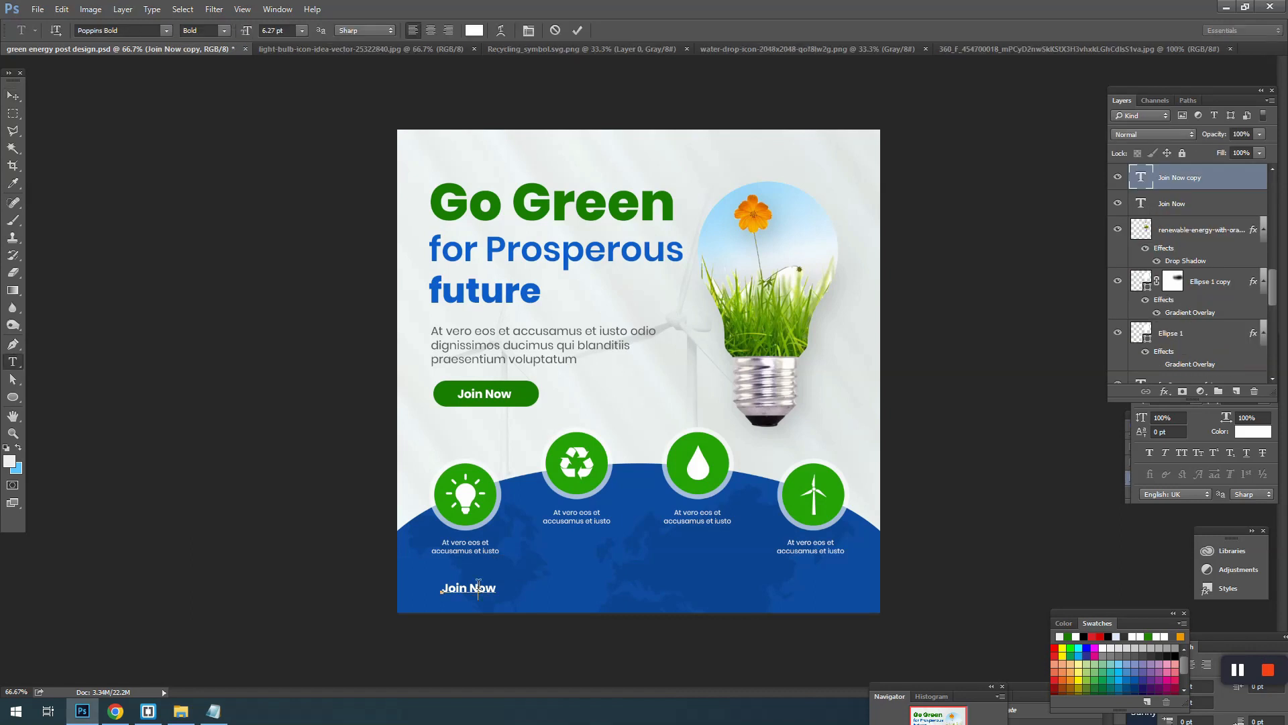
triple_click(479, 587)
type("info@domainname.com")
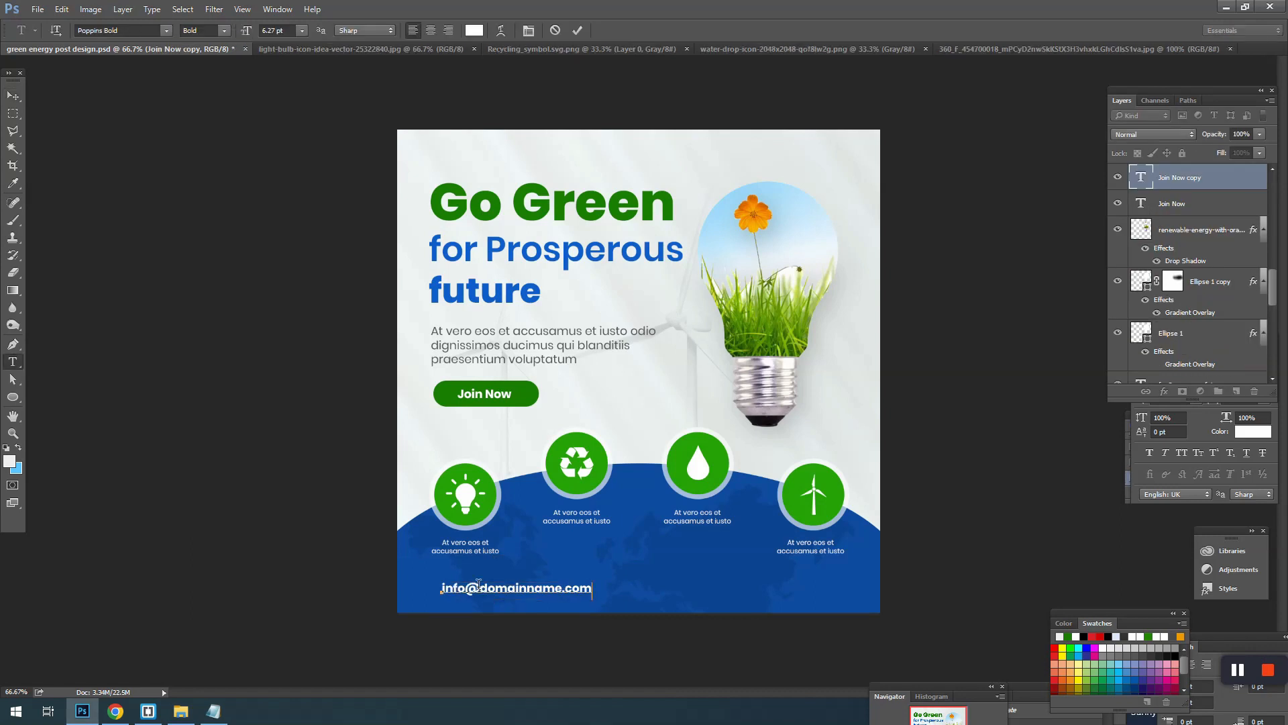
- Reduce the footer e-mail text to 4.27 pt and place it below the light-bulb caption, near its starting edge
triple_click(478, 587)
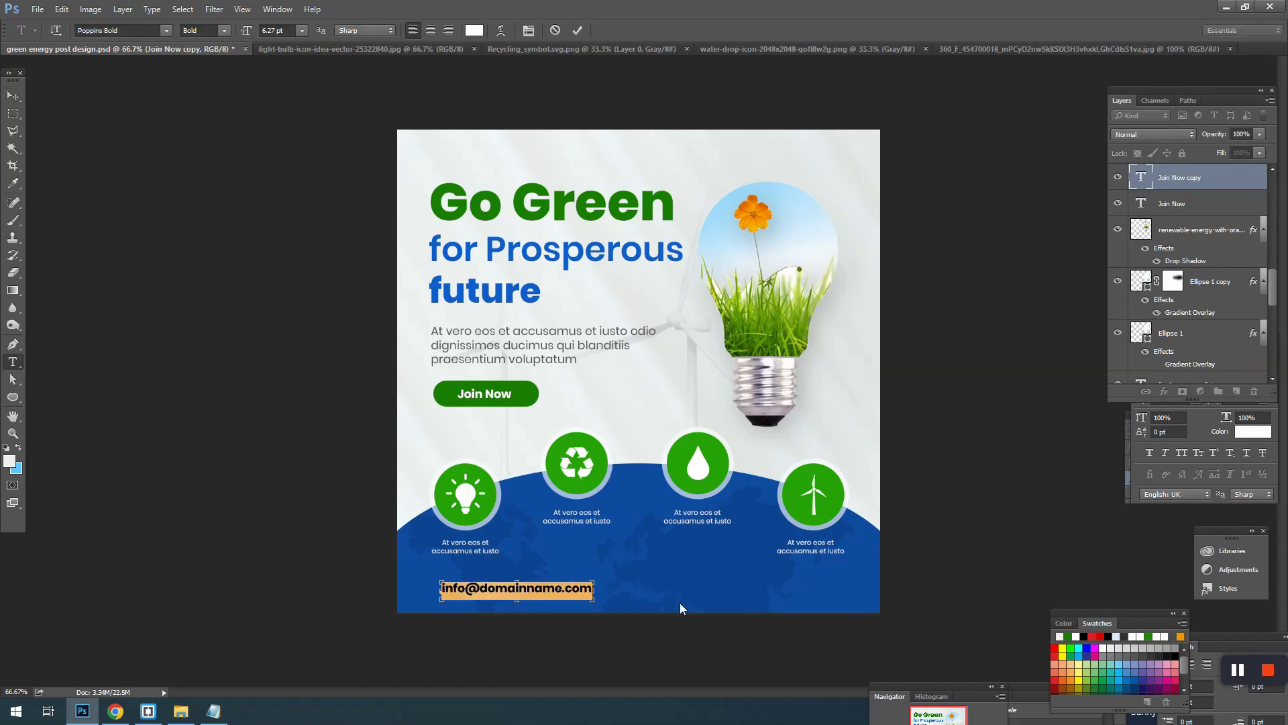
key("ctrl+shift+comma")
key("ctrl+shift+comma")
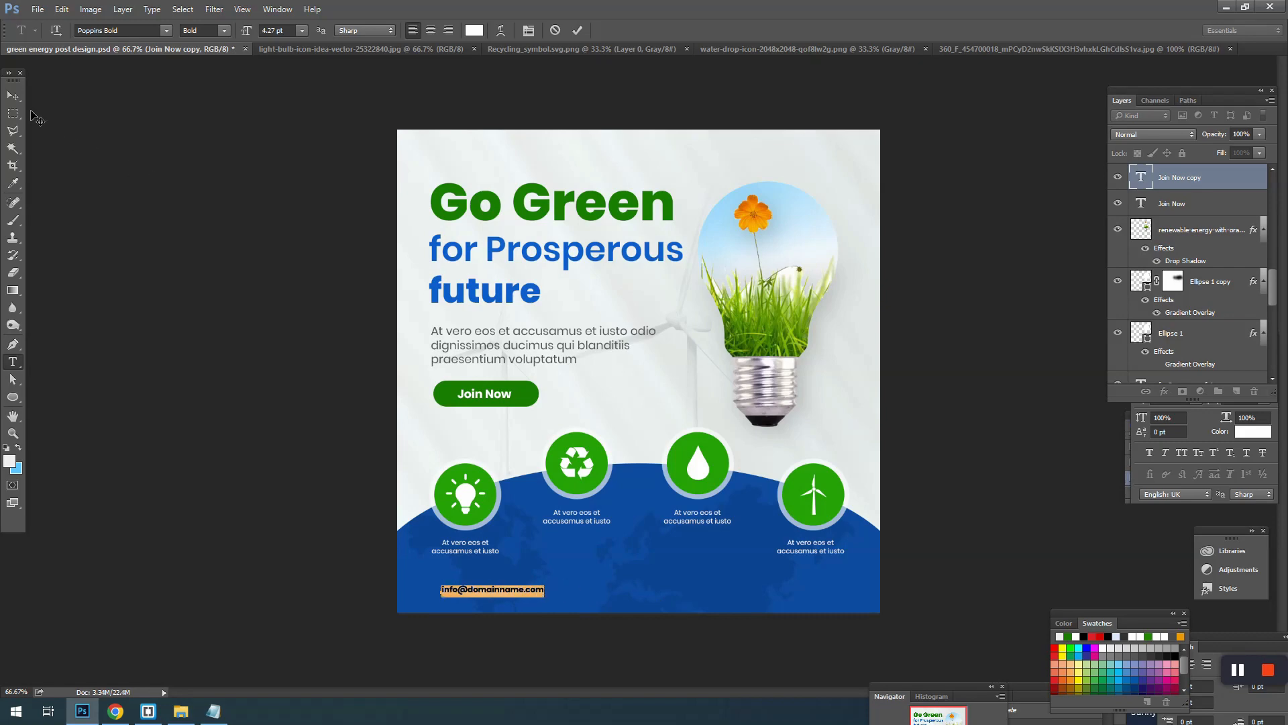
left_click(12, 96)
scroll(475, 475, "up", 1)
left_click_drag(479, 535, 555, 417)
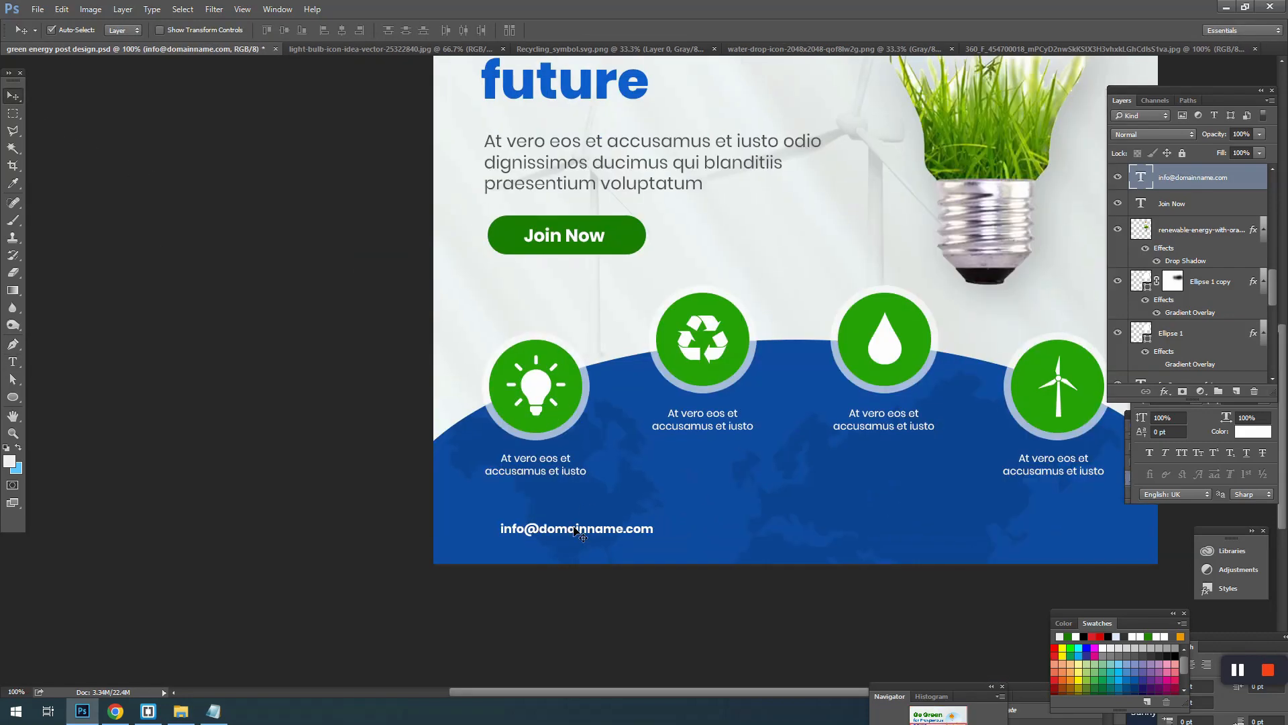
left_click_drag(575, 531, 565, 528)
- Change the footer e-mail text's font style to Poppins SemiBold
key("t")
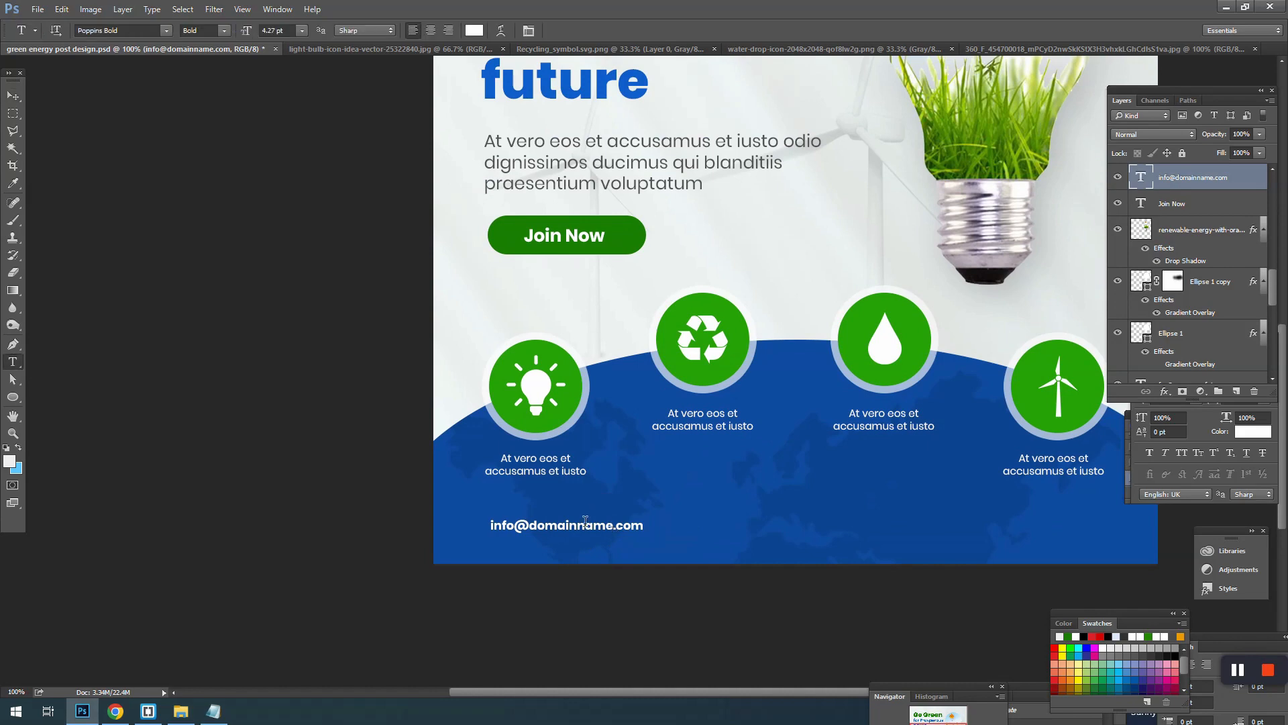
left_click(586, 524)
key("ctrl+a")
left_click(224, 30)
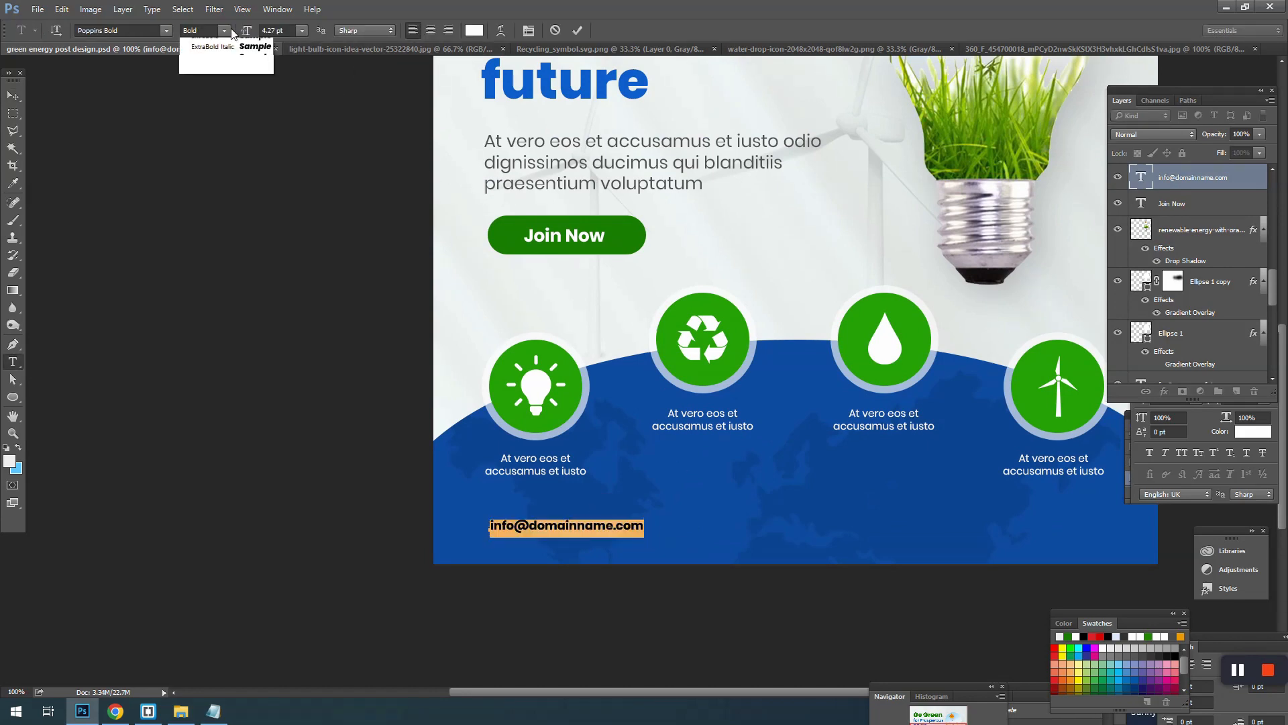
left_click(207, 157)
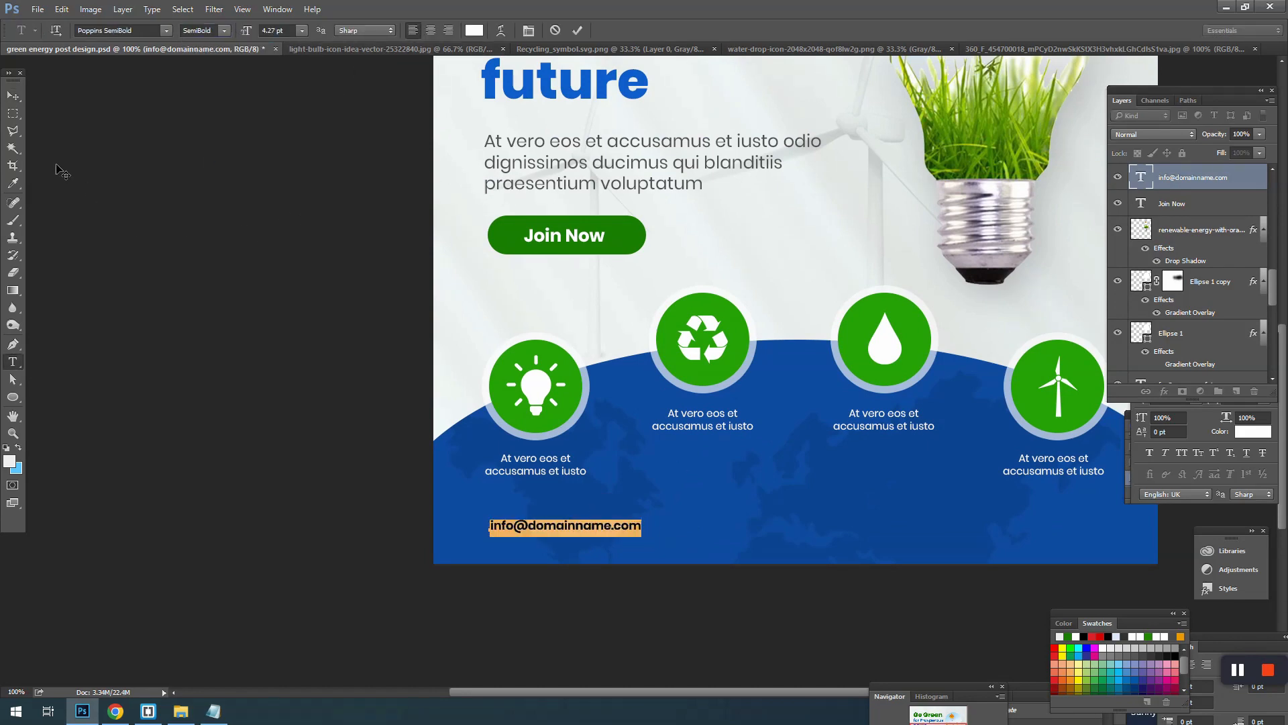
left_click(19, 101)
- Place two copies of the e-mail text across the footer, one in the middle and one below the wind-turbine caption
scroll(291, 468, "up", 3)
scroll(291, 468, "right", 3)
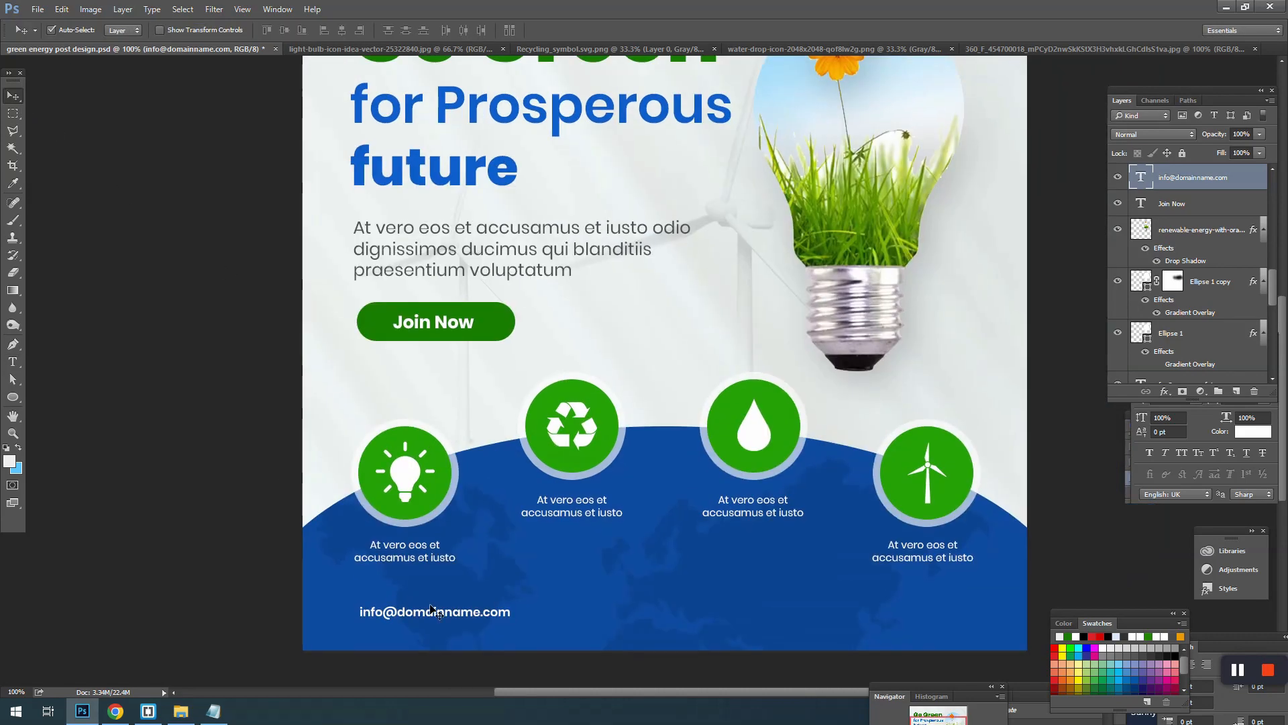
left_click_drag(472, 614, 908, 619)
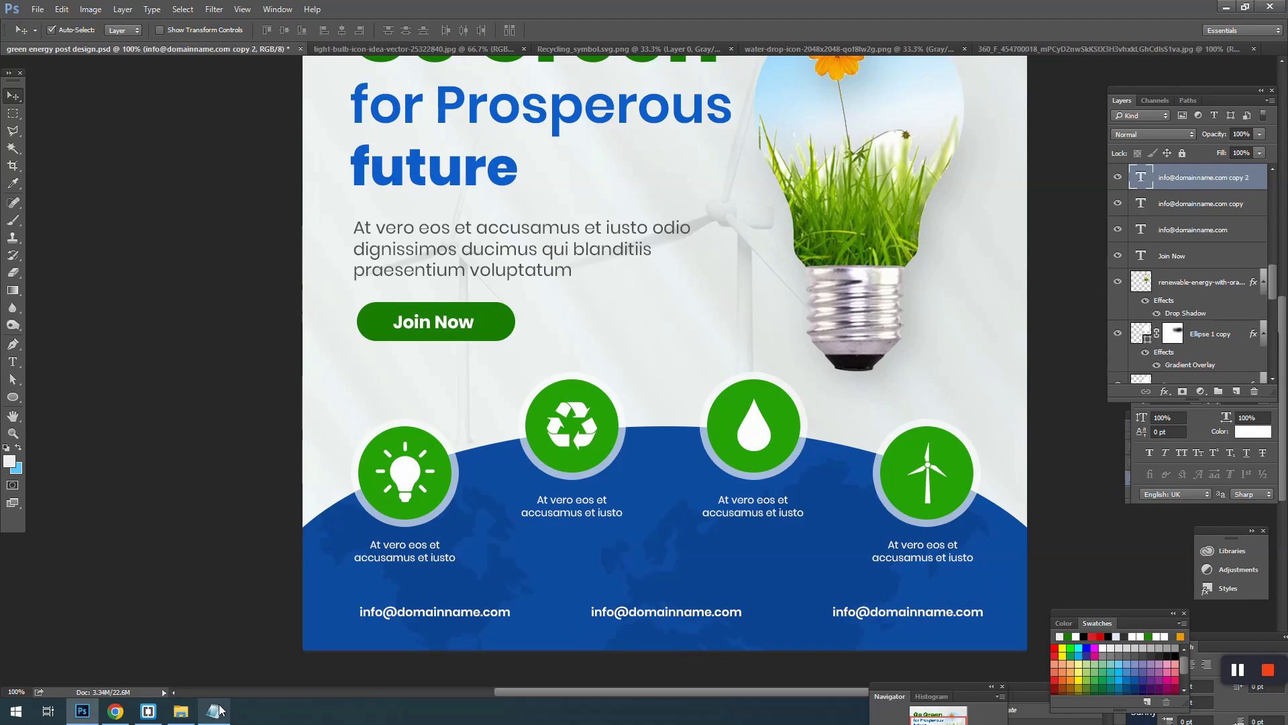
- Copy the phone number from the Notepad text document and, in Photoshop, replace the footer e-mail below the light-bulb caption with it
left_click(181, 711)
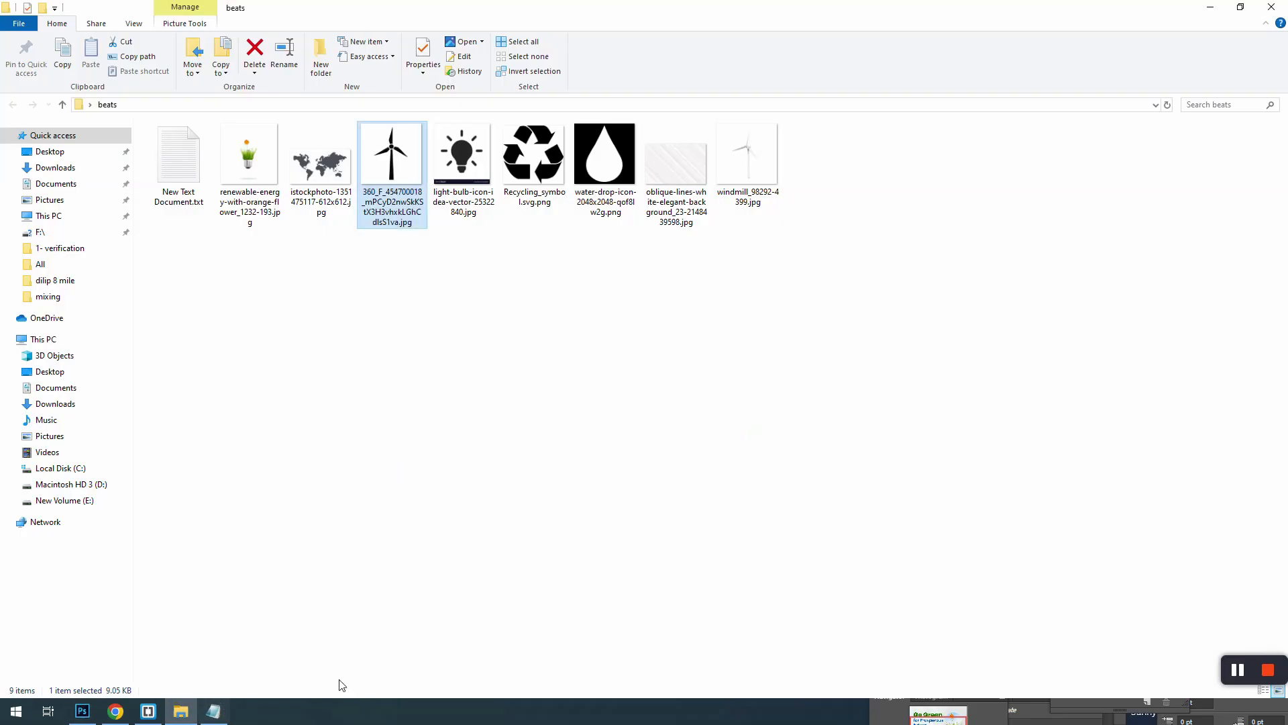
left_click(213, 712)
left_click(247, 343)
left_click_drag(237, 348, 94, 350)
key("ctrl+c")
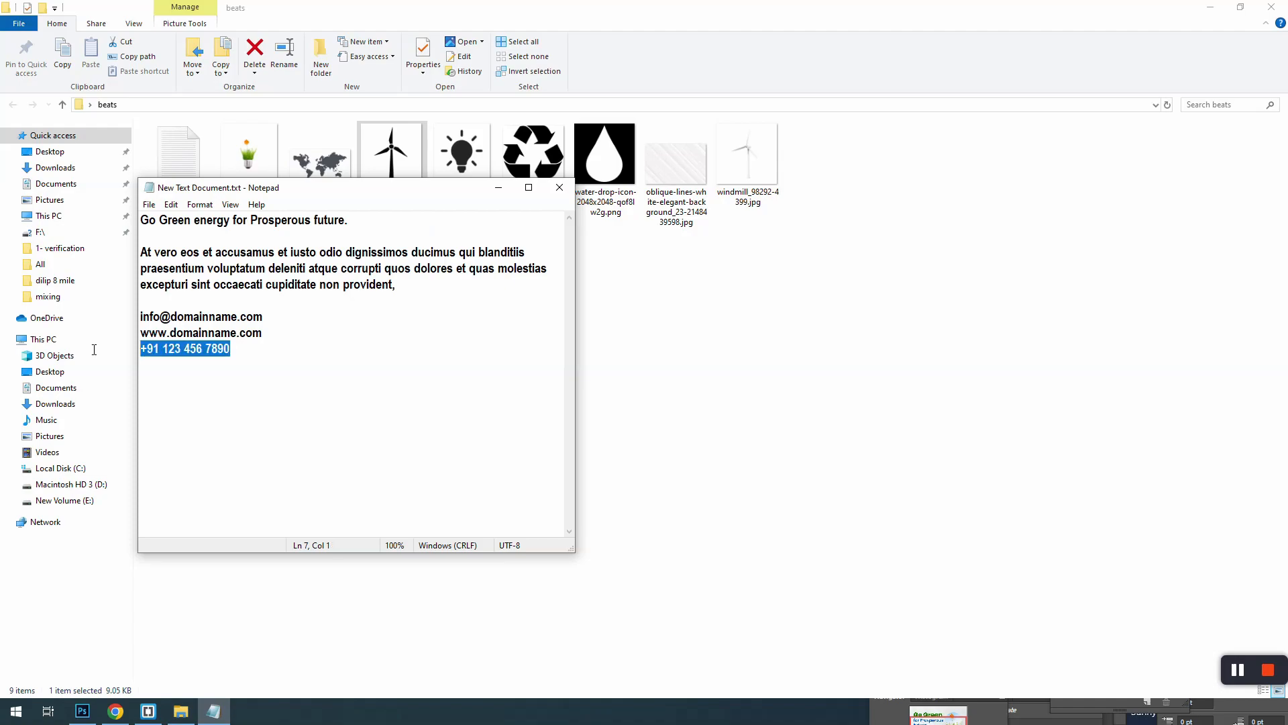
left_click(82, 712)
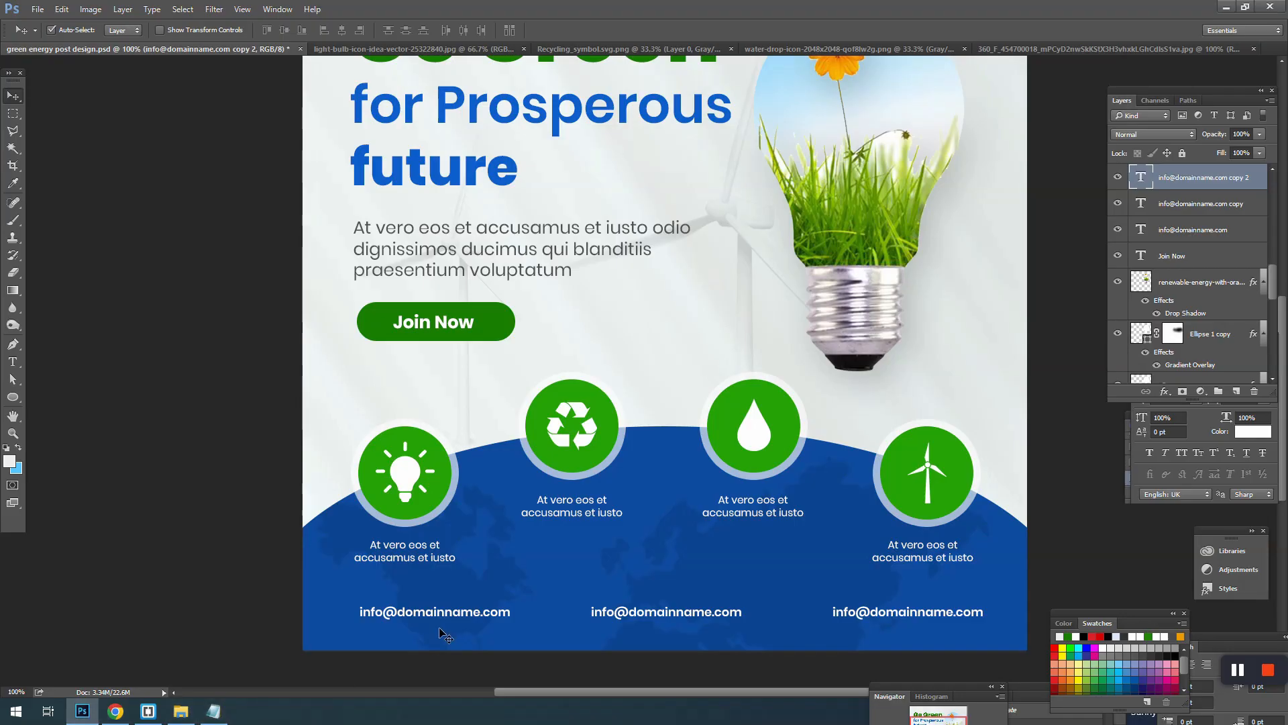
key("t")
left_click(437, 612)
key("ctrl+a")
key("ctrl+v")
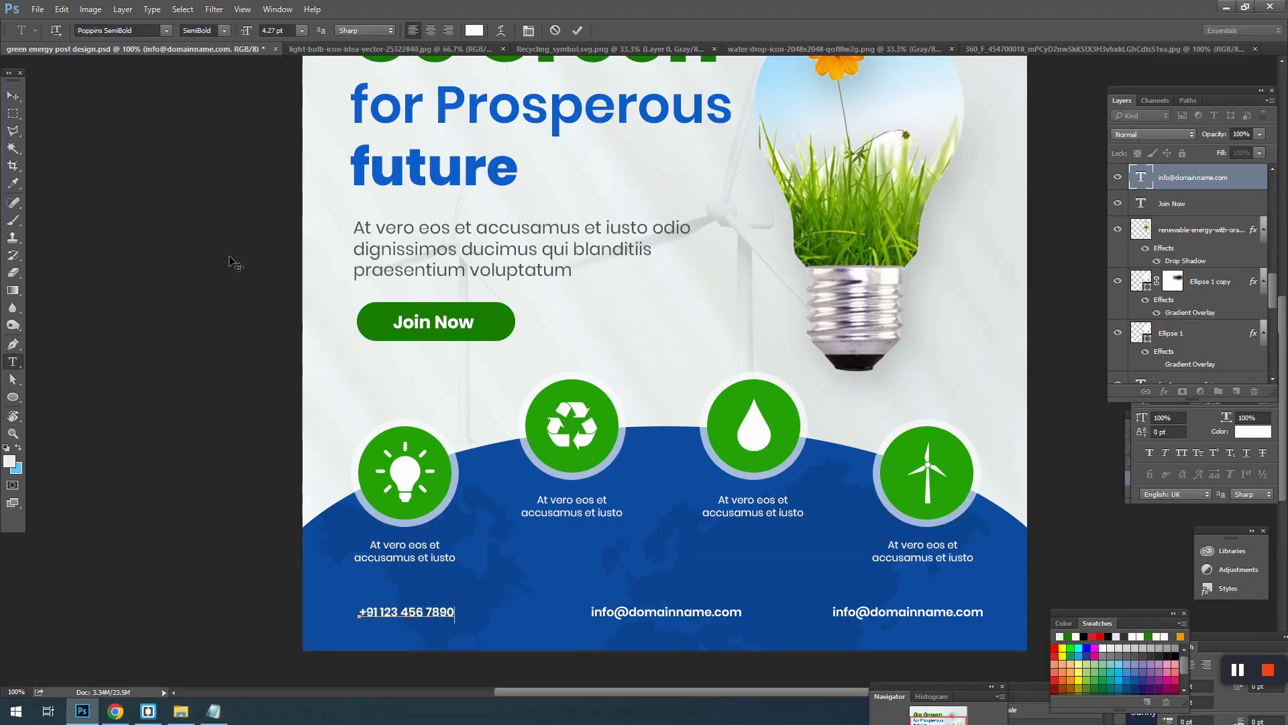
left_click(12, 97)
key("alt+Tab")
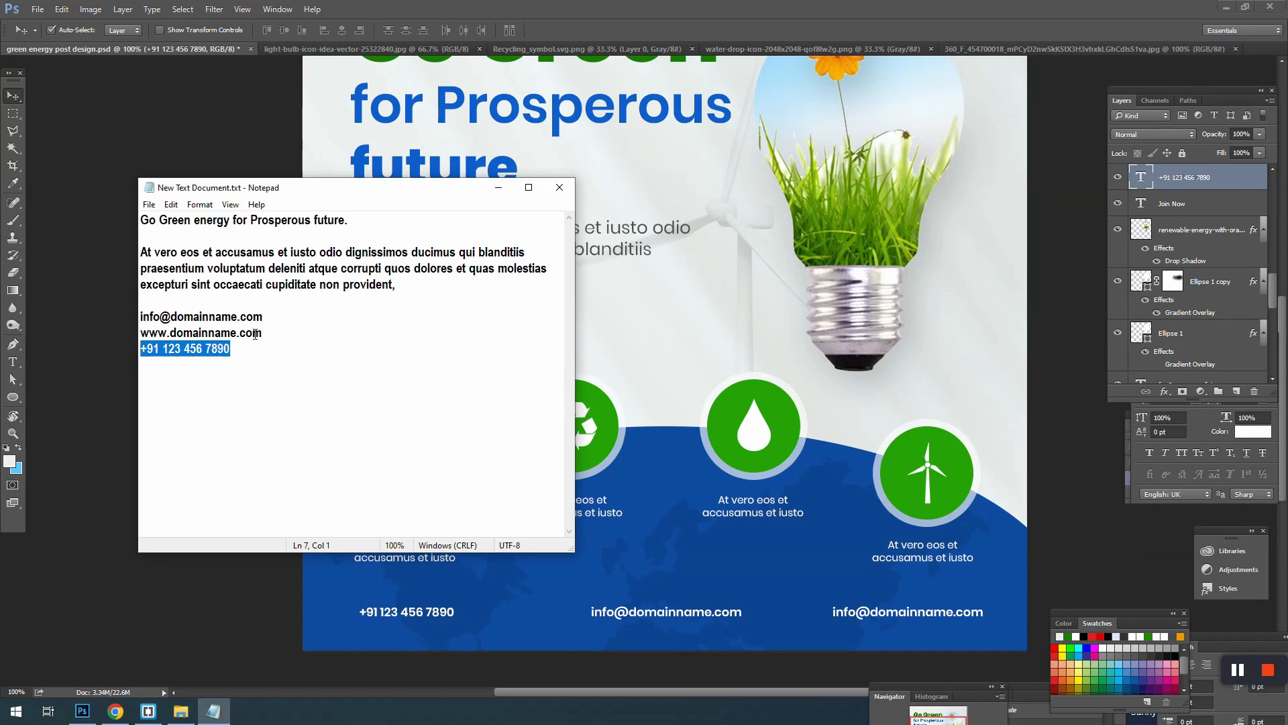
left_click_drag(266, 332, 141, 331)
key("ctrl+c")
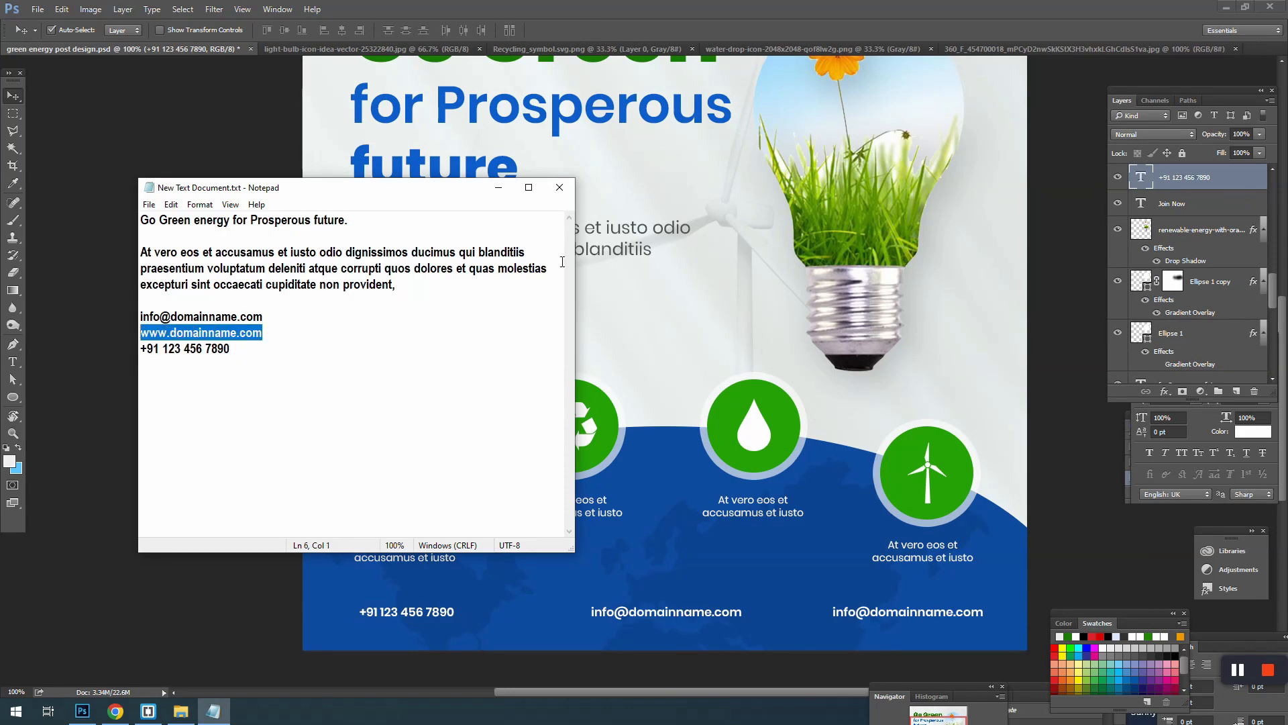
key("alt+Tab")
key("t")
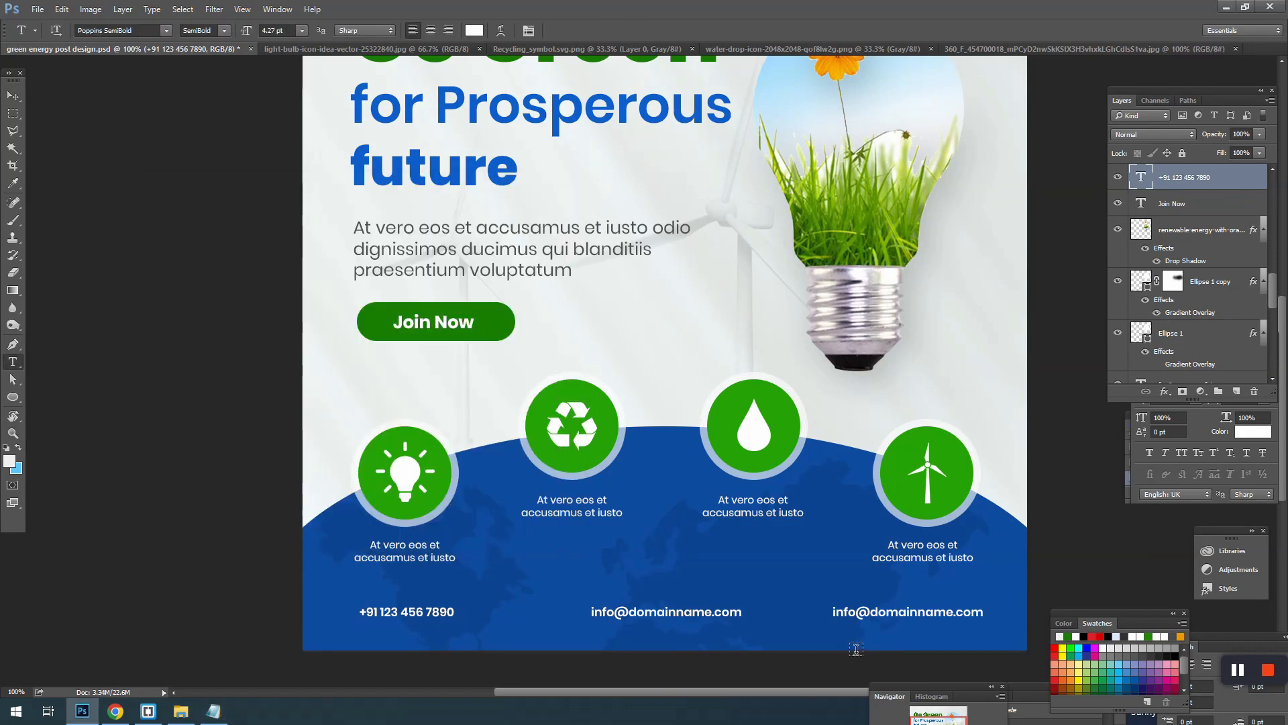
left_click(884, 618)
key("ctrl+a")
key("ctrl+v")
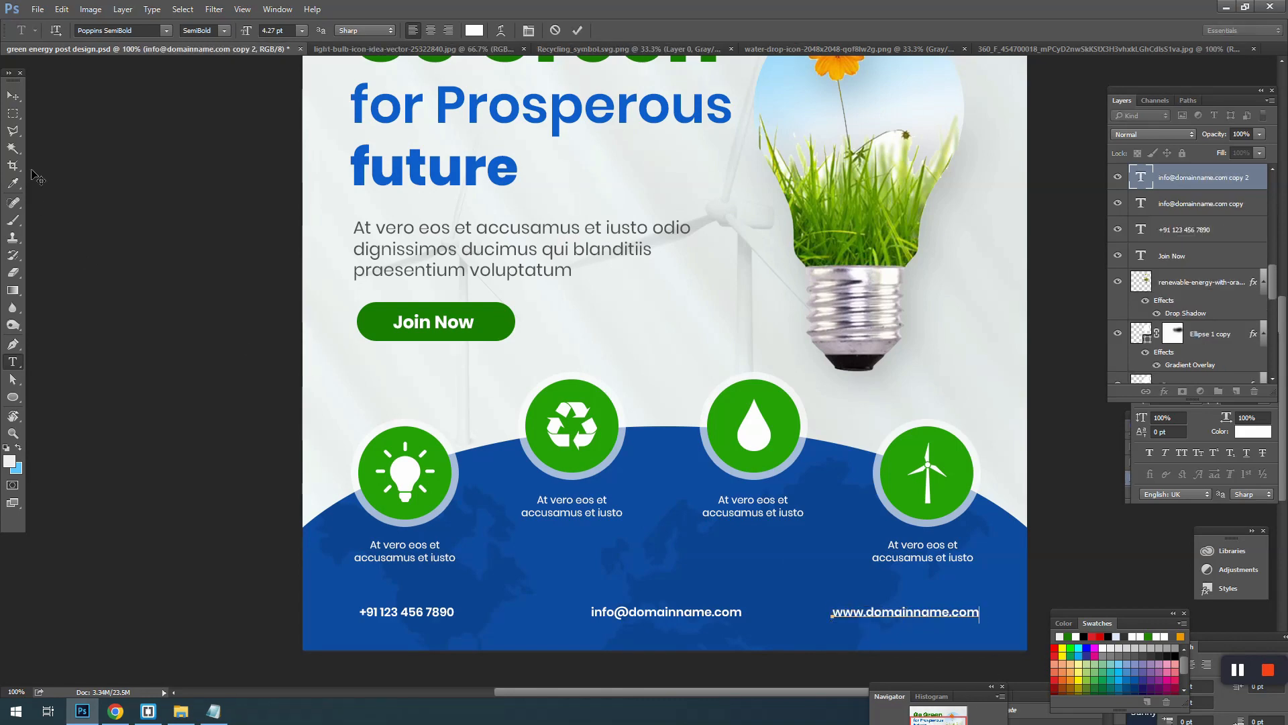
left_click(18, 98)
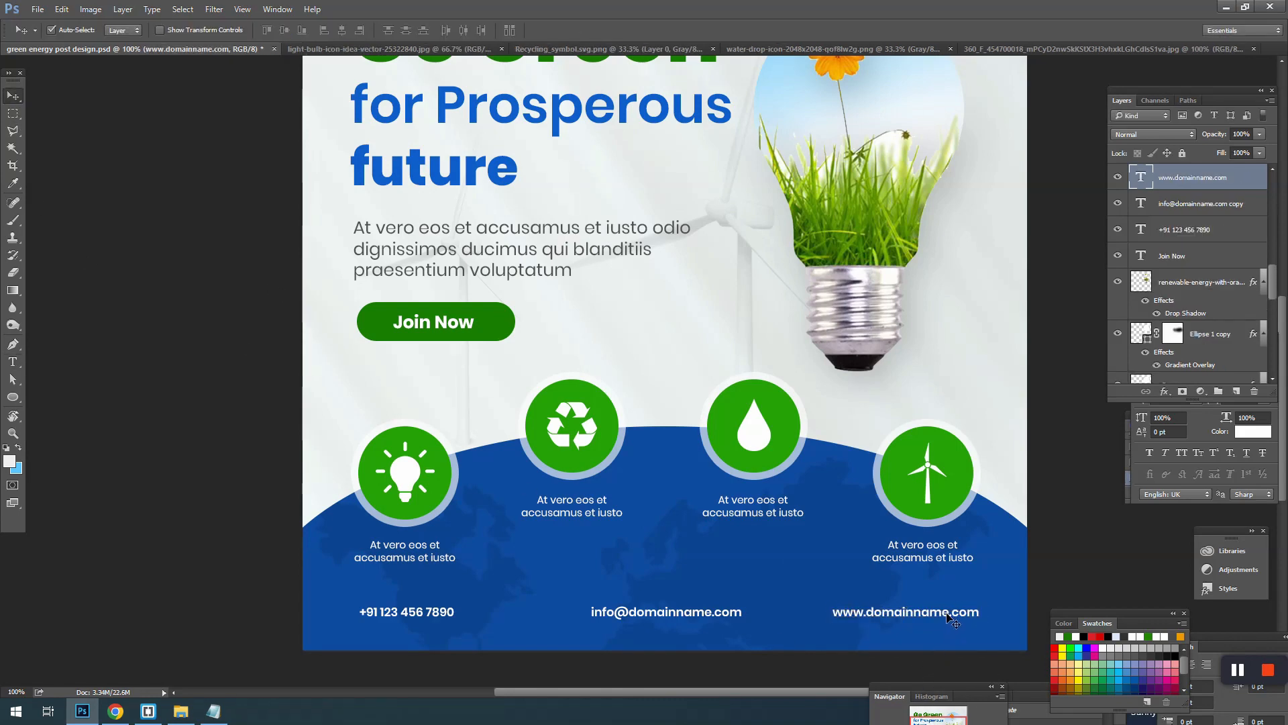
left_click_drag(950, 617, 967, 617)
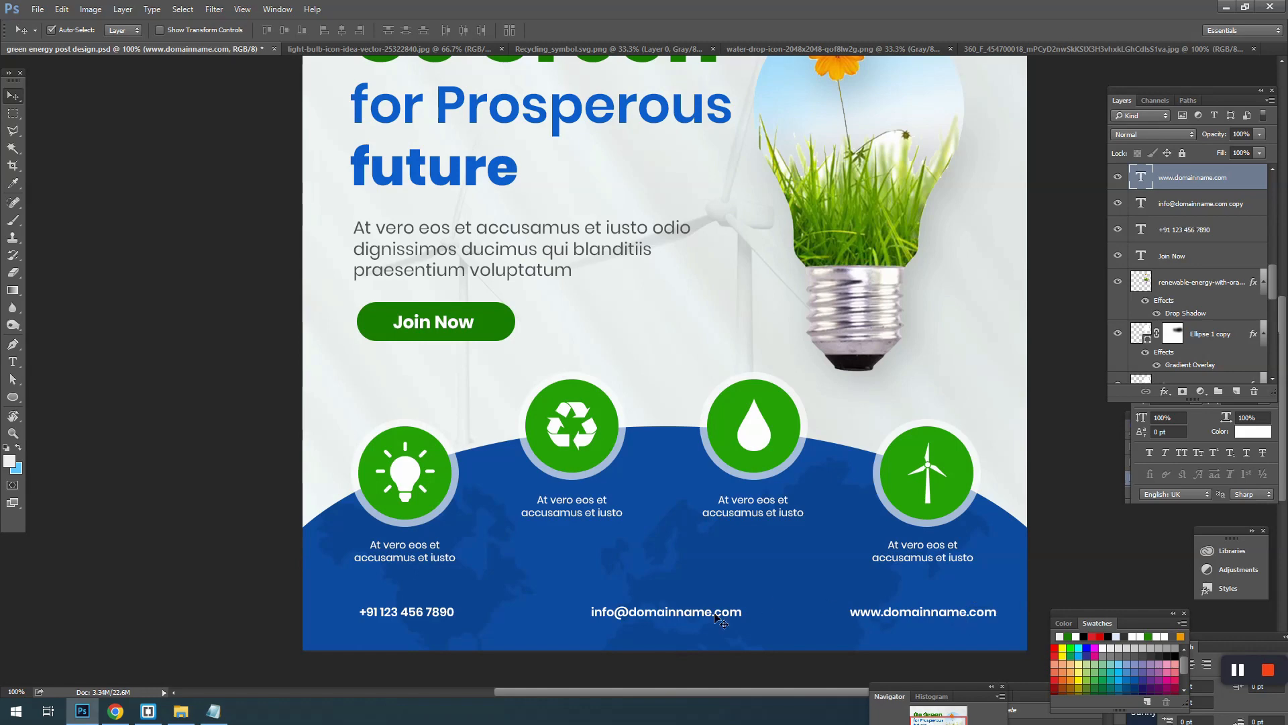
- Select the phone number, e-mail and website texts in the footer and nudge them down slightly together
left_click(679, 614)
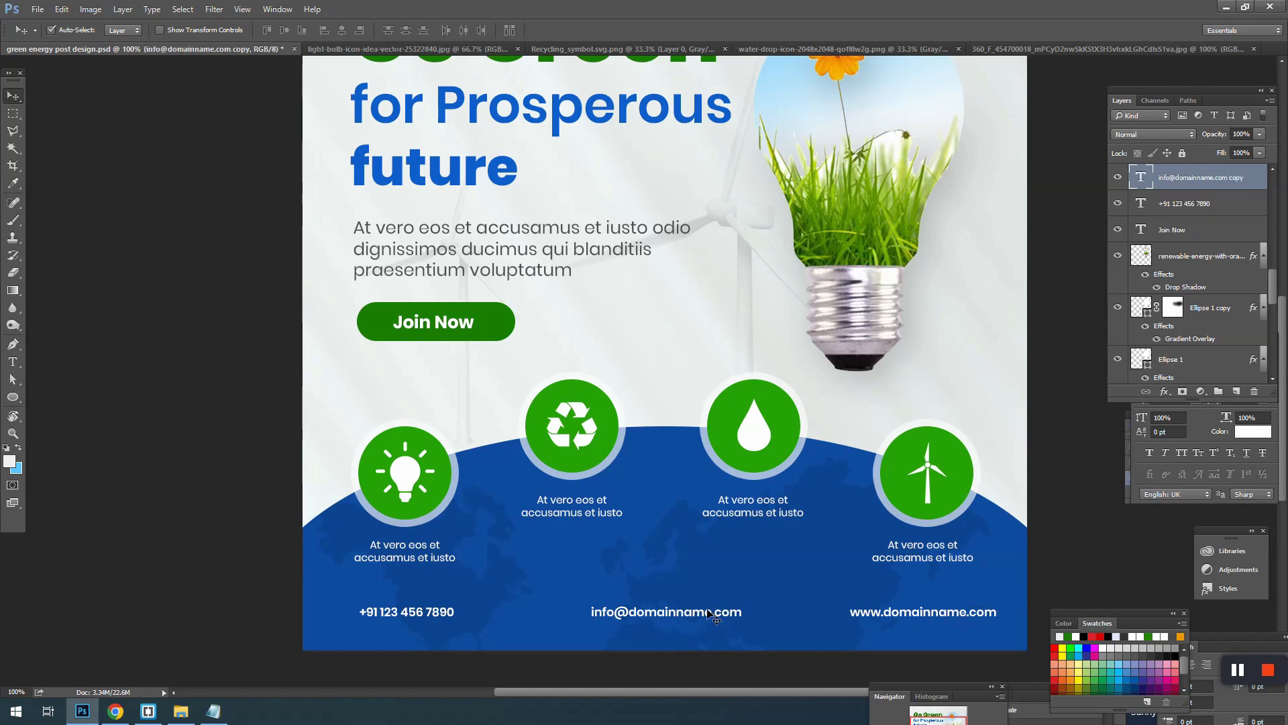
left_click(445, 613, "shift")
left_click(943, 610, "shift")
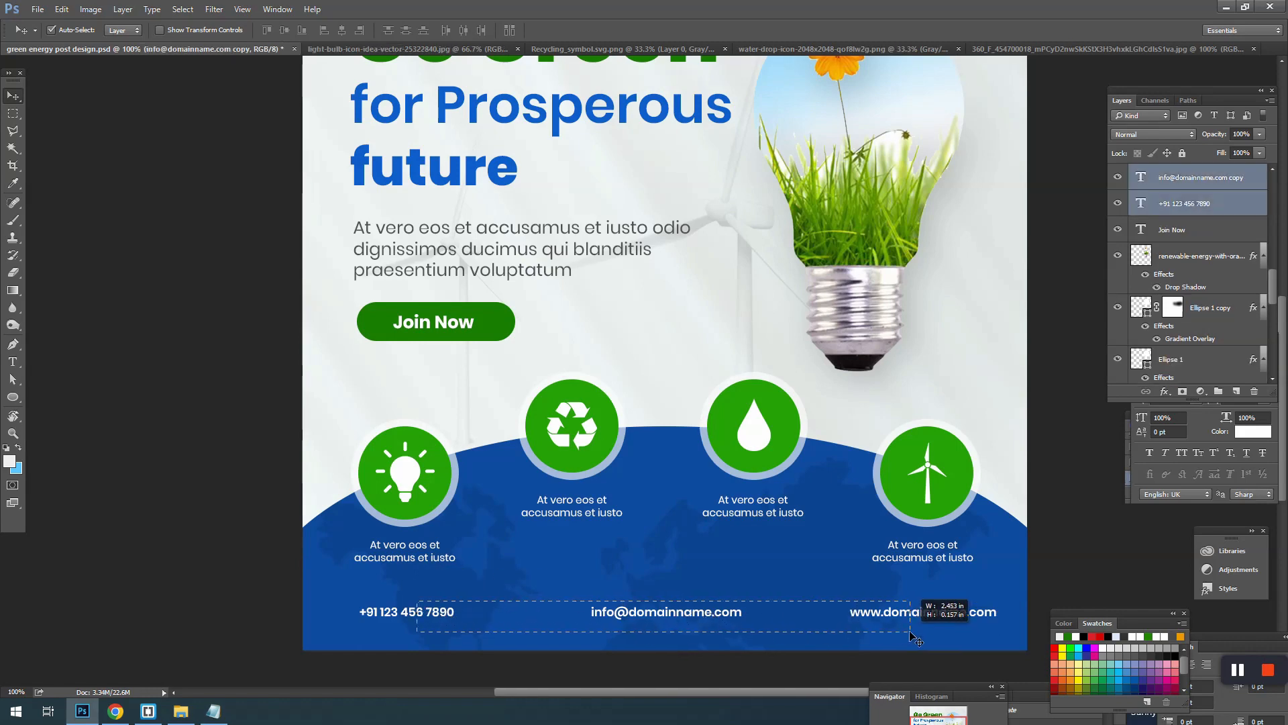
key("Down")
key("Down")
key("Down")
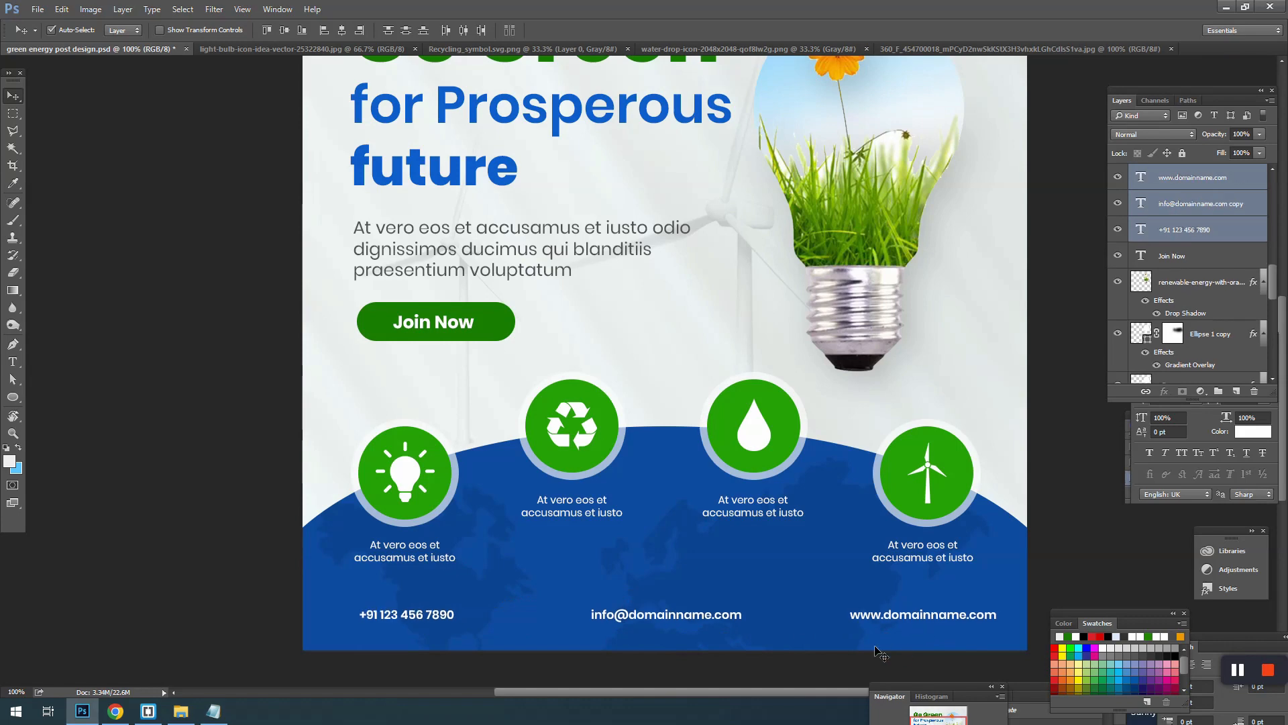
- Move the phone number and website texts inward toward the central footer e-mail and save the document
left_click_drag(445, 614, 495, 615)
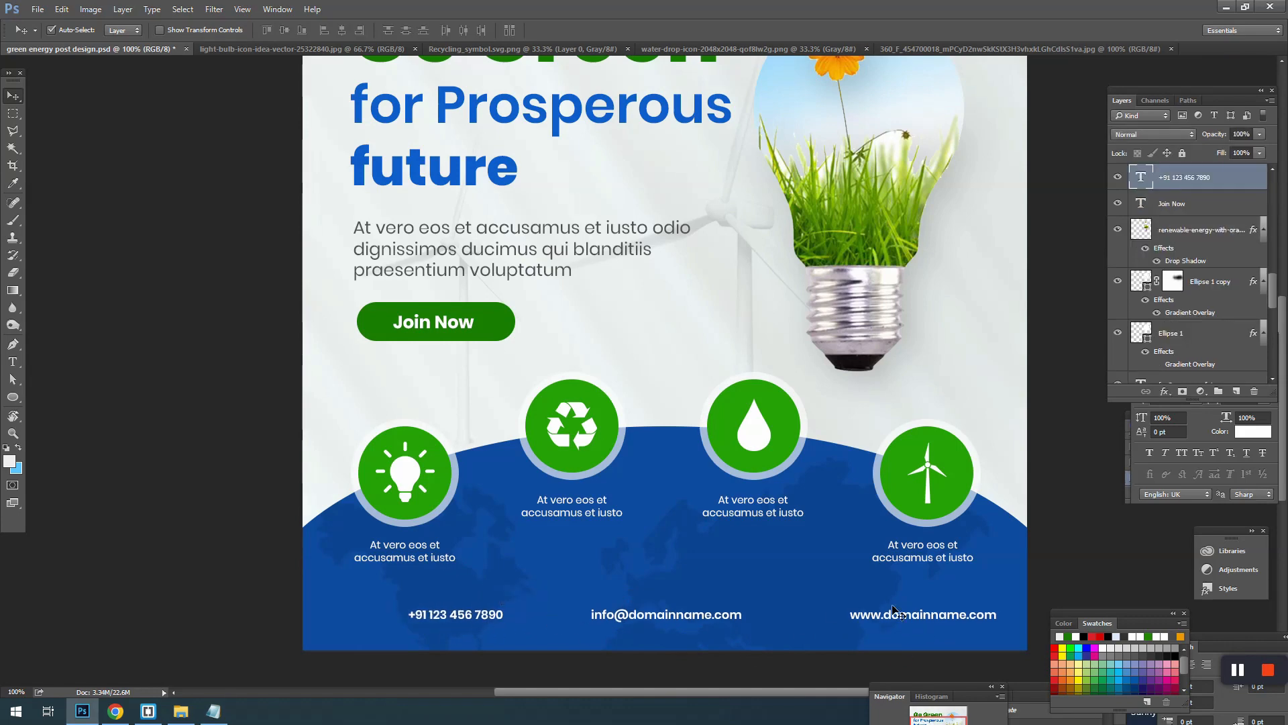
left_click_drag(917, 621, 870, 619)
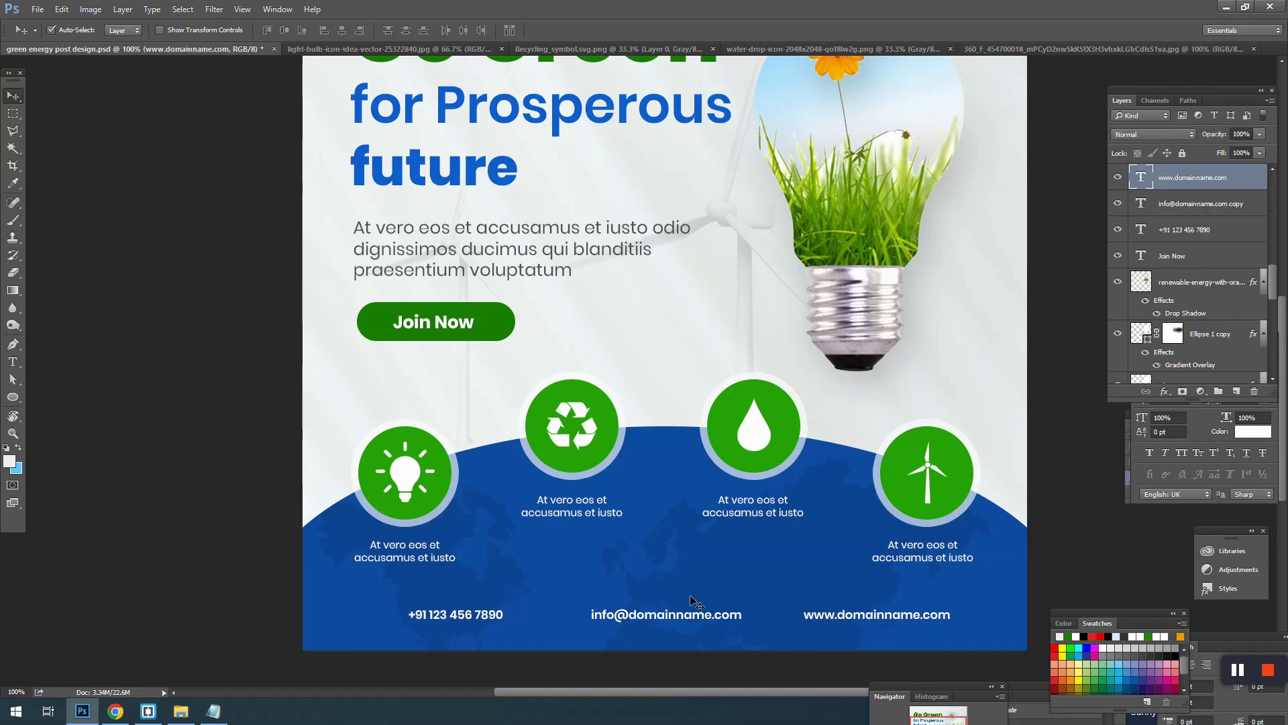
key("ctrl+s")
- Switch to Chrome and search Google Images for "call icon"
left_click(115, 711)
left_click(167, 41)
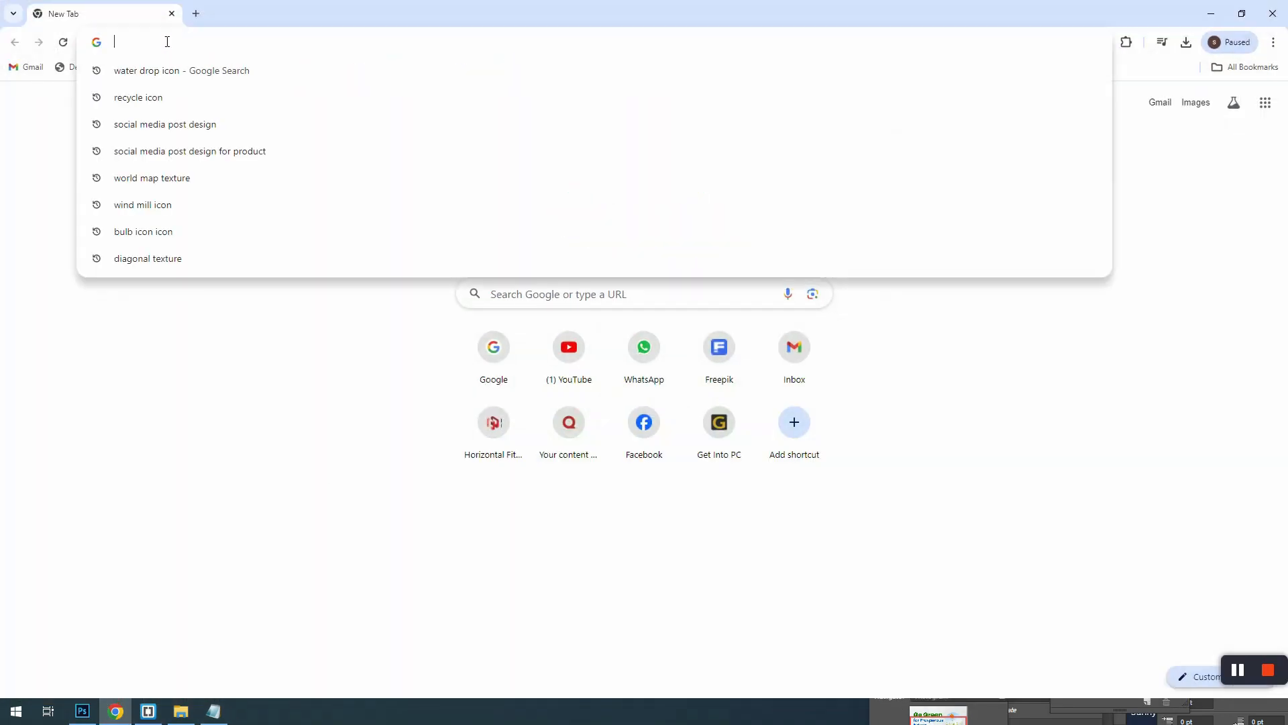
type("al")
key("BackSpace")
key("BackSpace")
key("BackSpace")
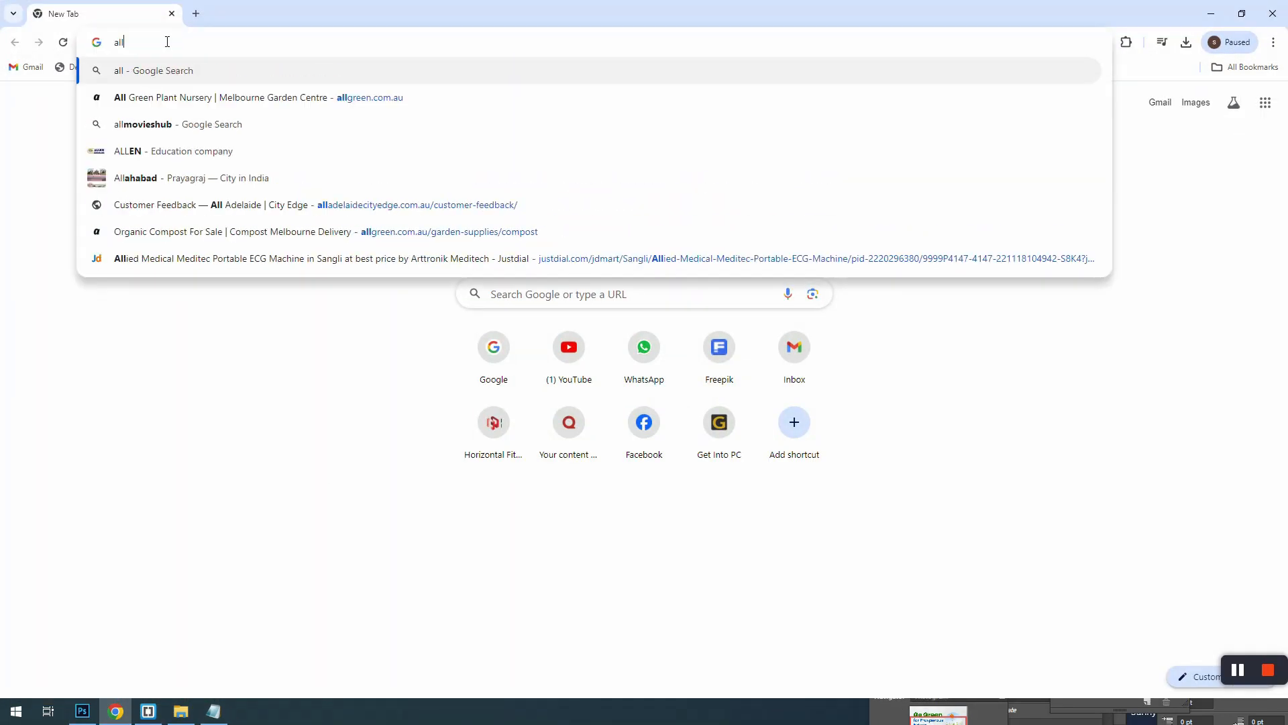
type("call icon")
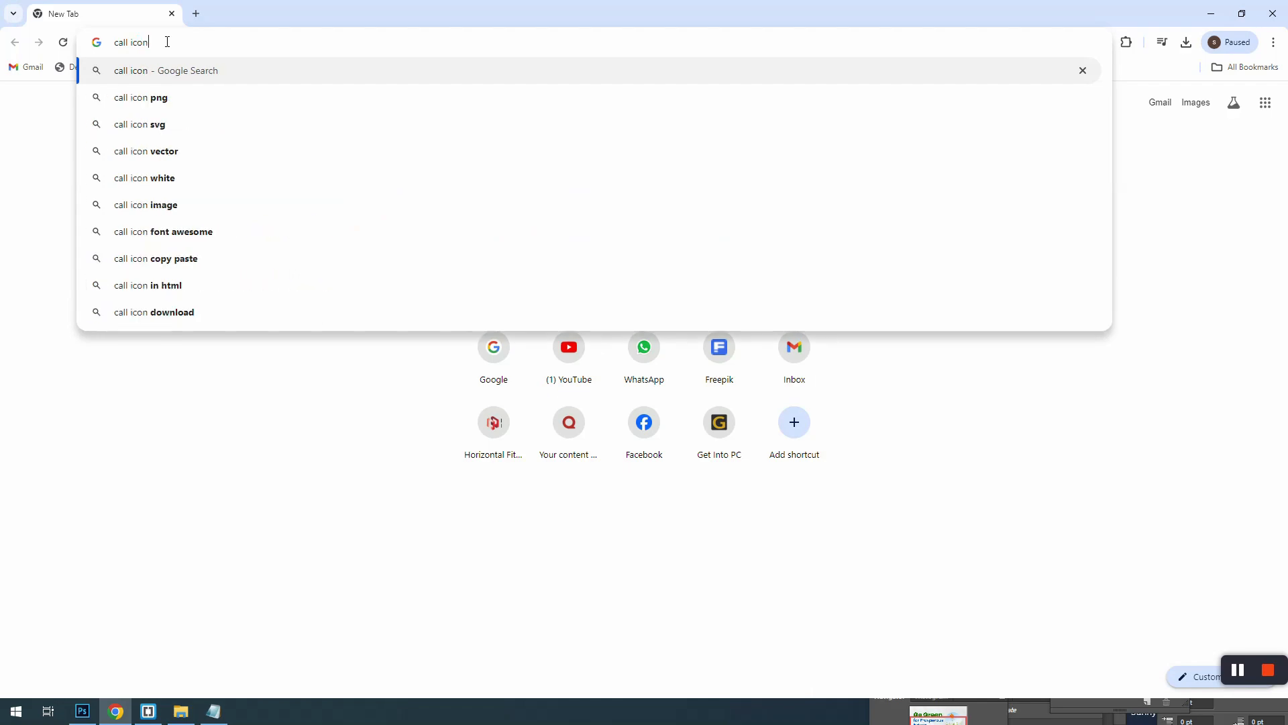
key("Return")
left_click(208, 133)
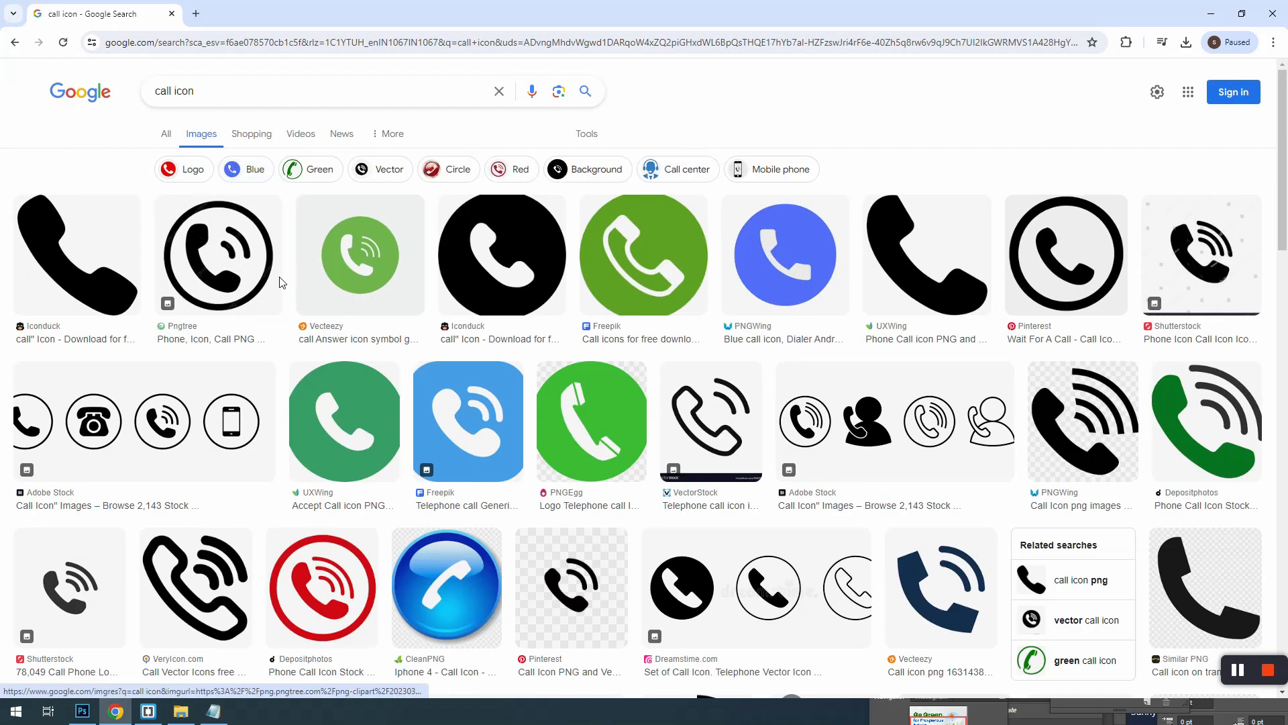
- Copy the plain black telephone handset image from the UXWing search result
right_click(111, 288)
left_click(567, 101)
right_click(924, 307)
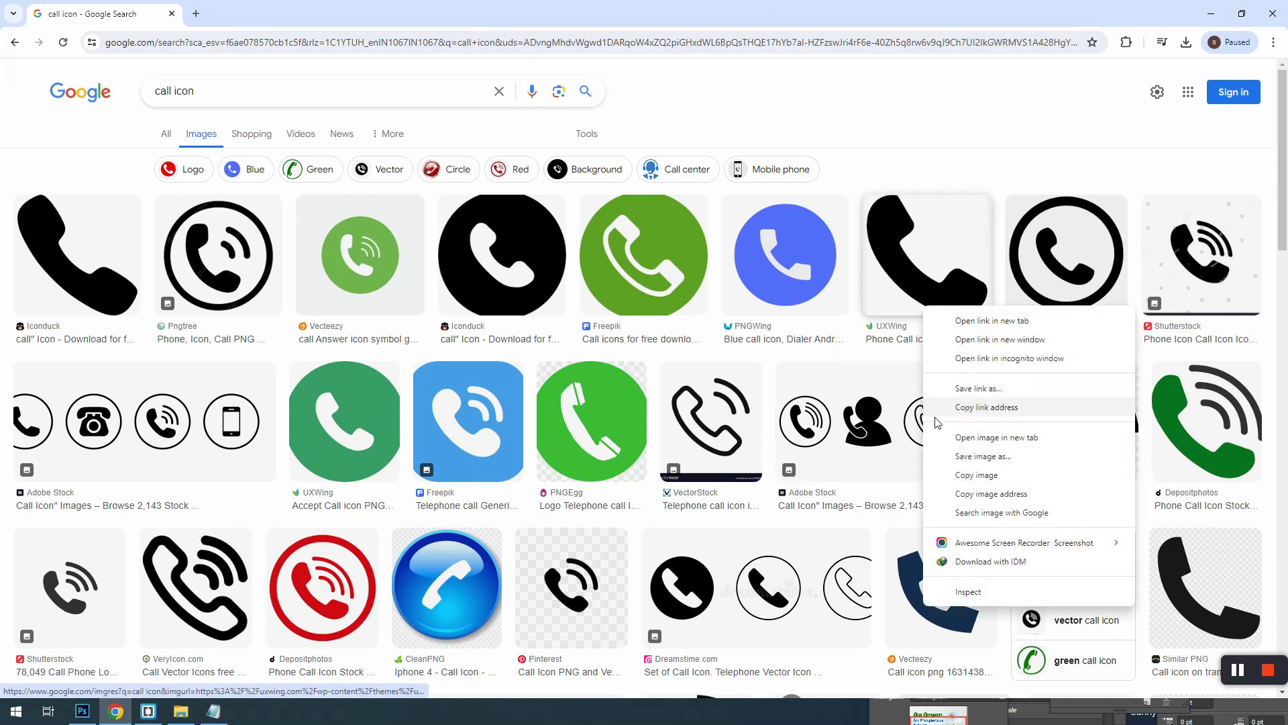
right_click(897, 273)
left_click(946, 444)
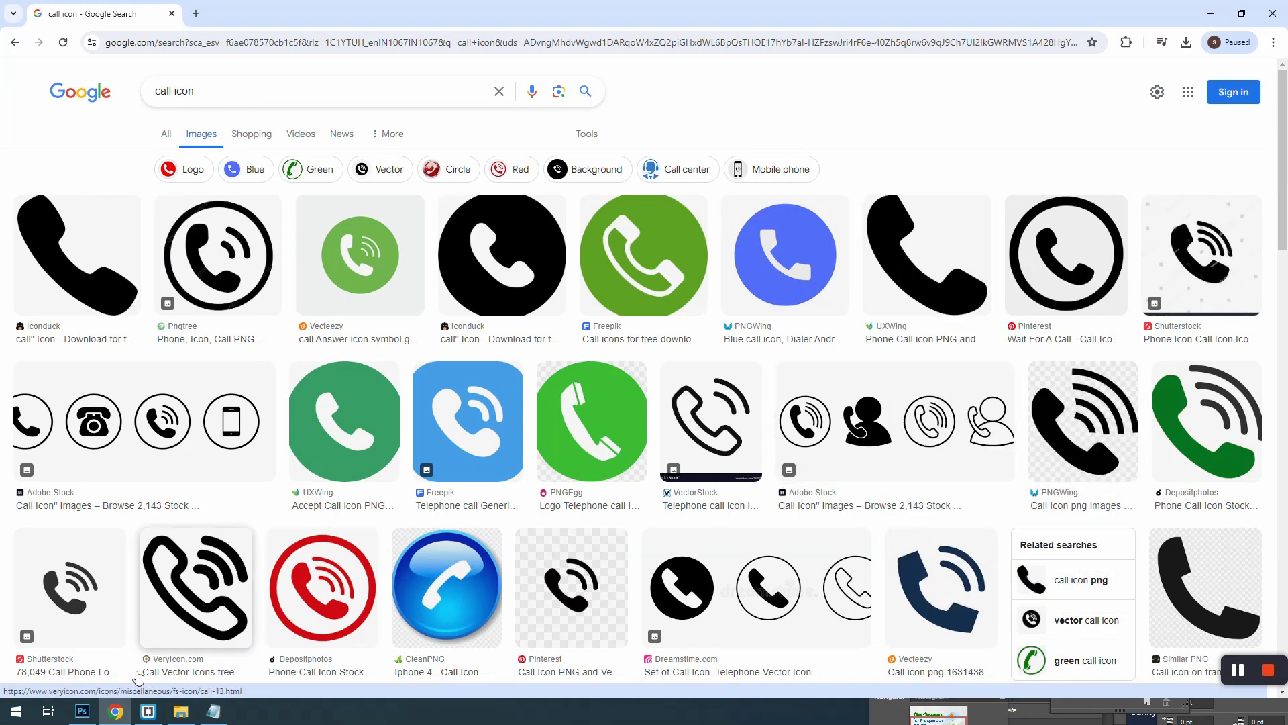
- Paste the handset image into the Photoshop post and separate the black handset from its white background
key("alt+Tab")
key("ctrl+v")
key("w")
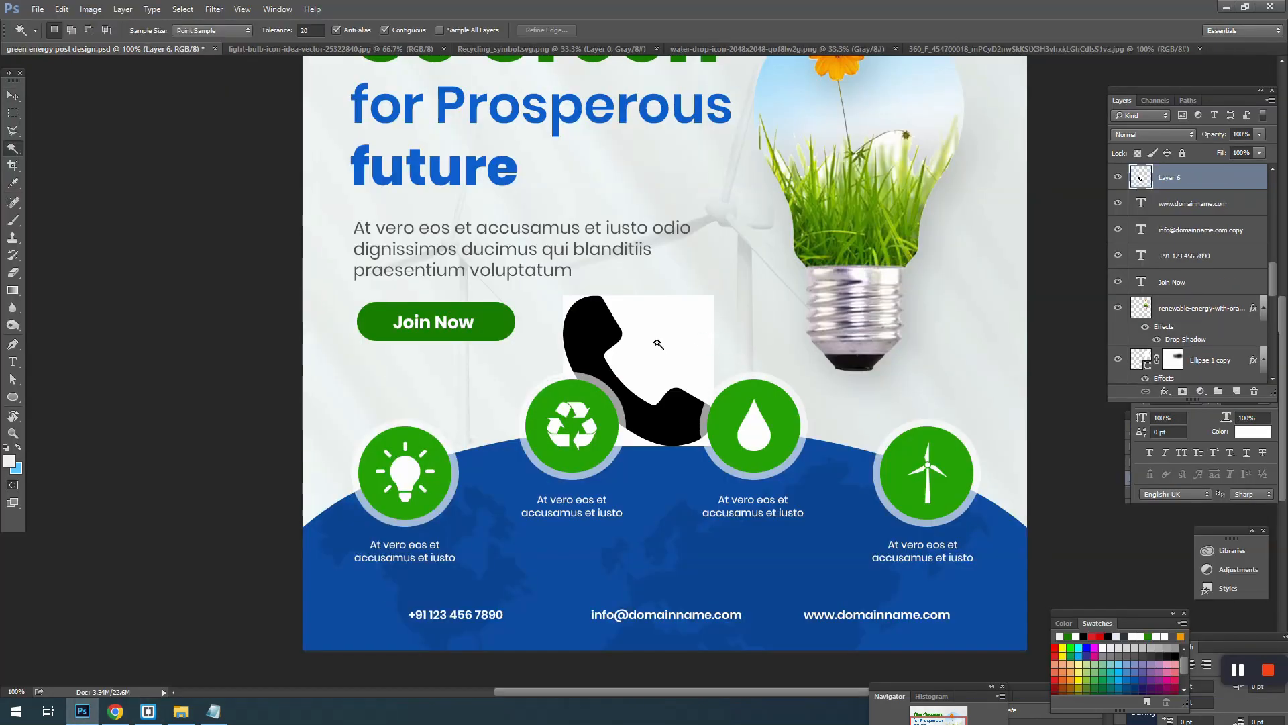
left_click(616, 333)
key("ctrl+j")
key("v")
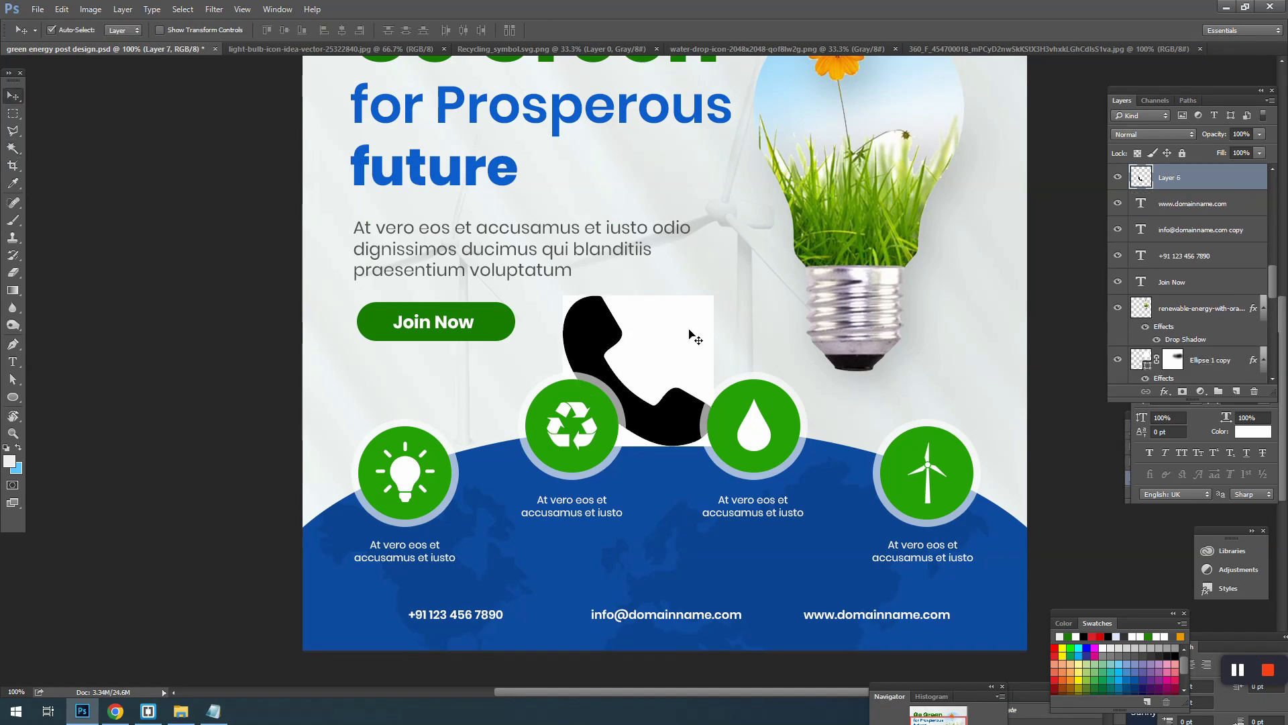
- Scale down the handset icon in front of the footer phone number and recolour it white
left_click_drag(627, 345, 461, 556)
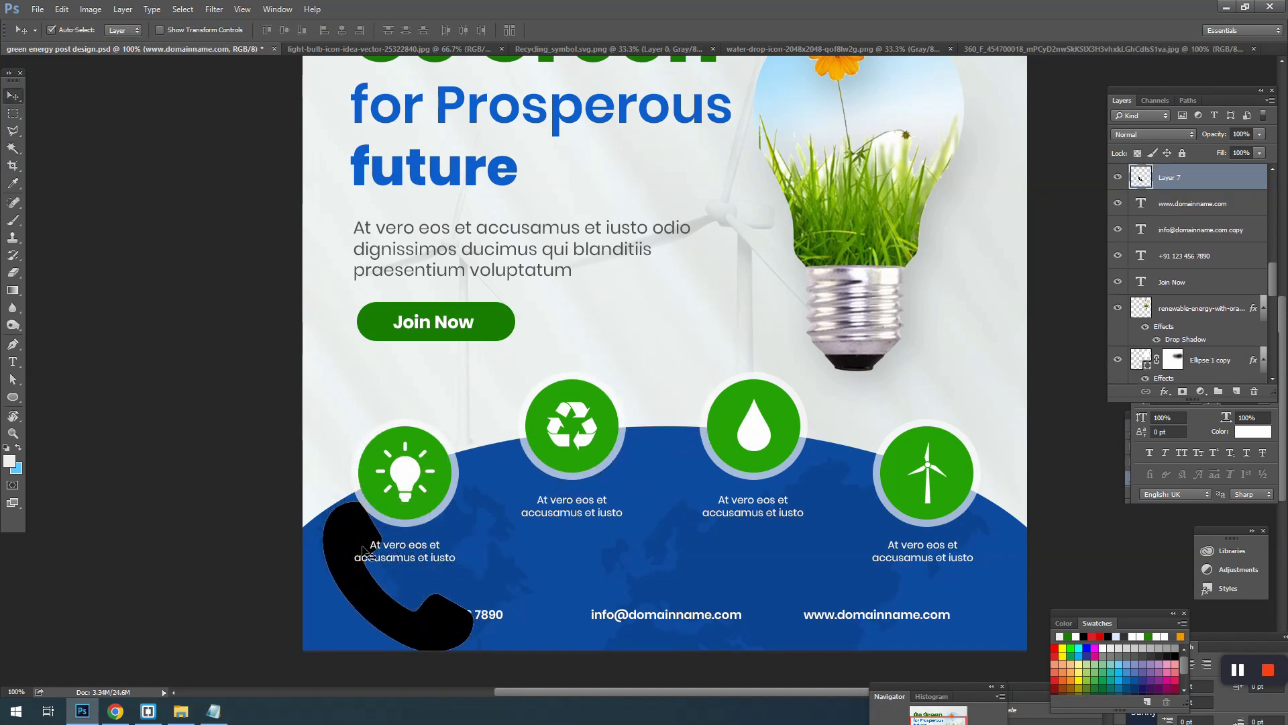
left_click_drag(477, 499, 394, 618)
key("Return")
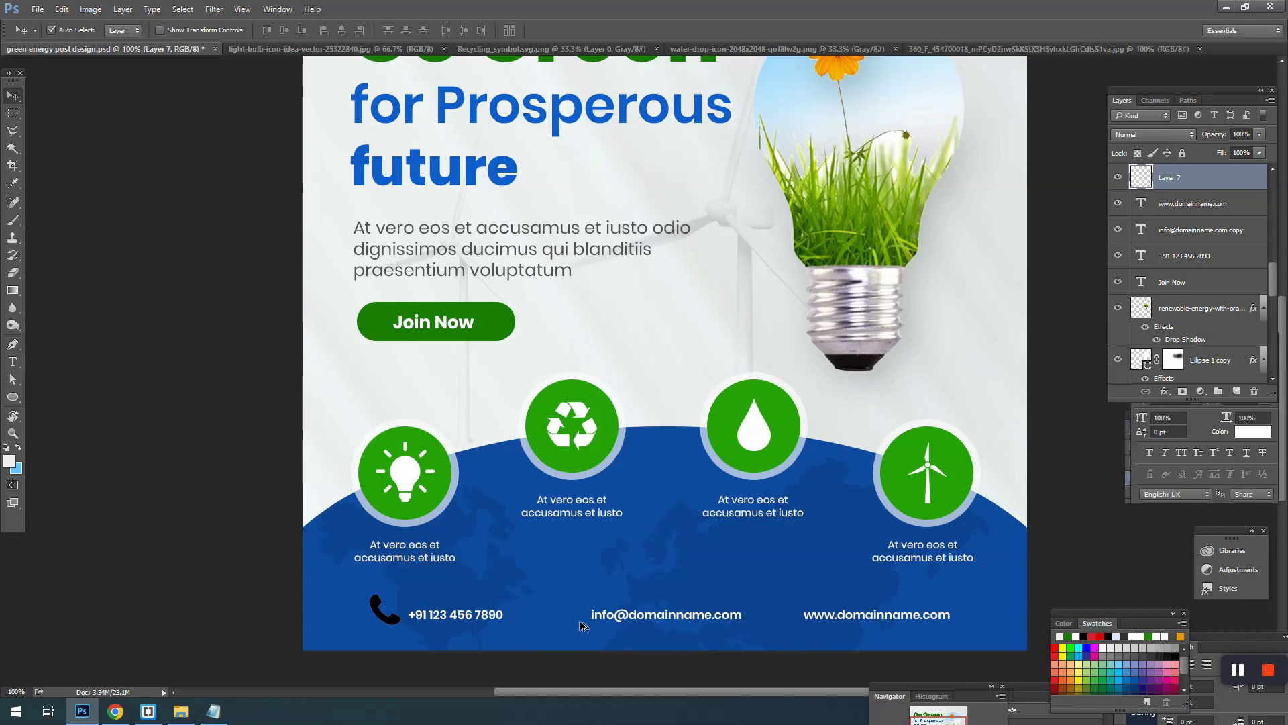
right_click(1175, 182)
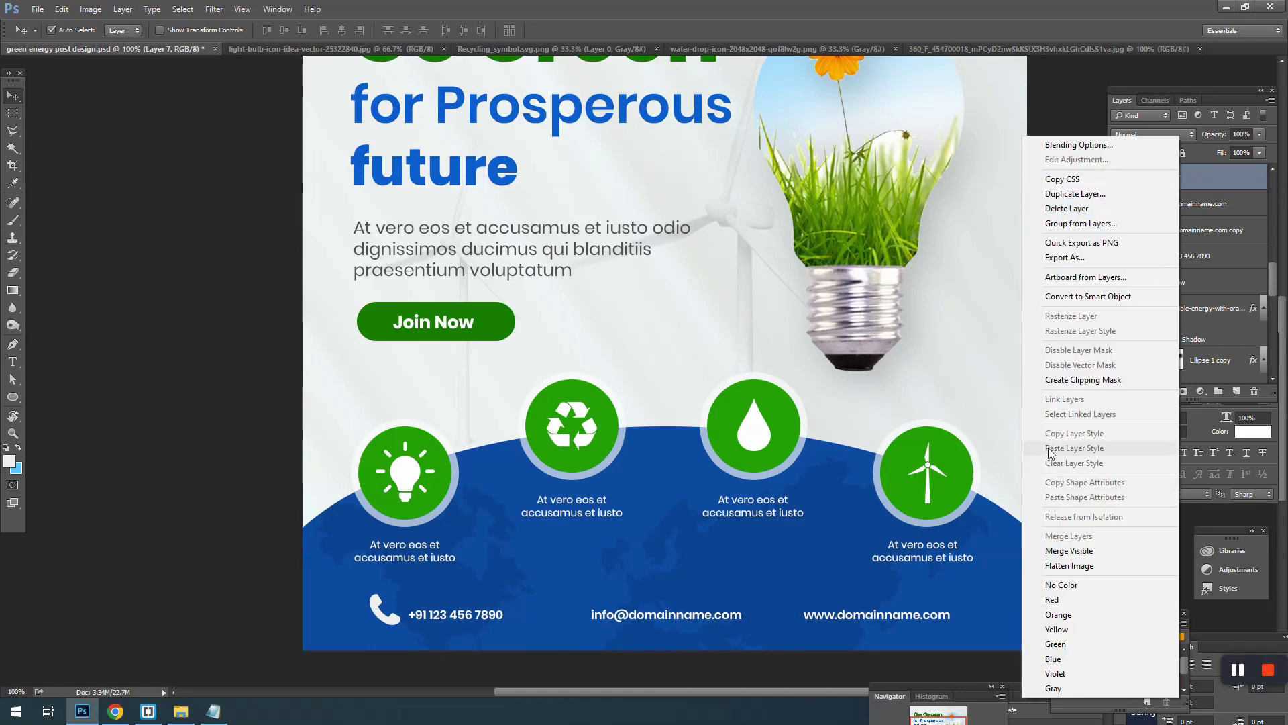
left_click(1079, 289)
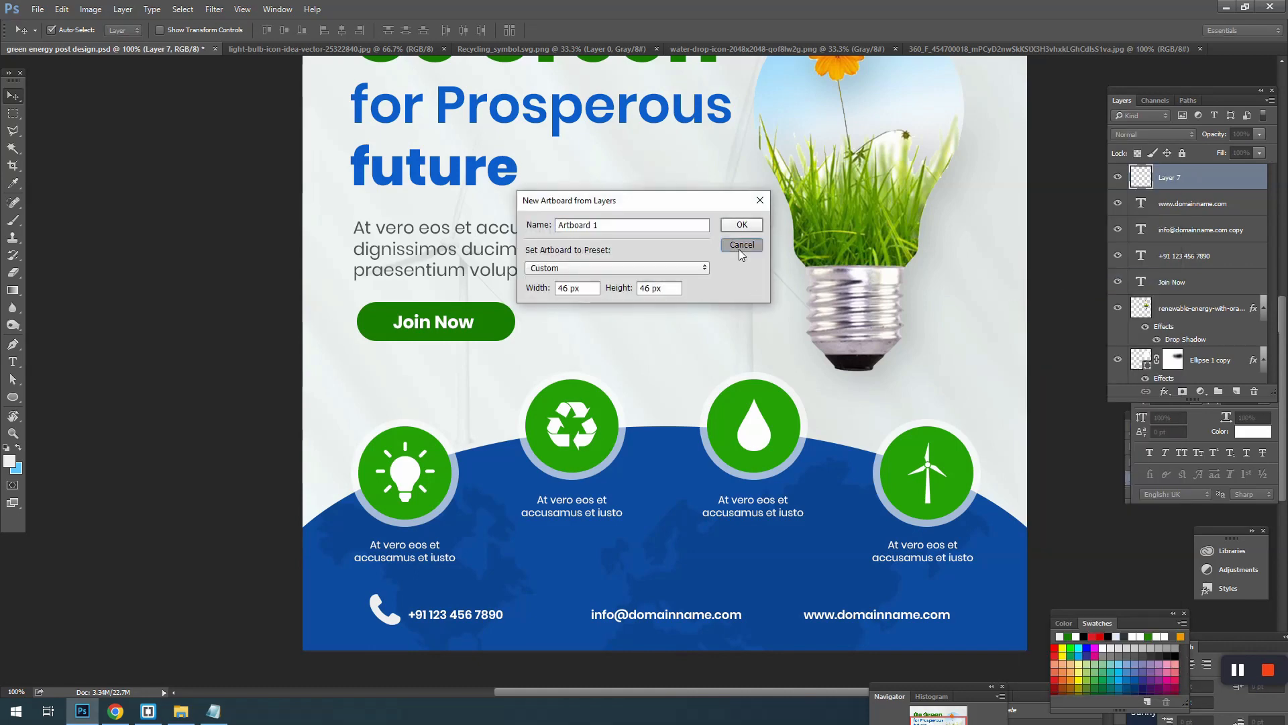
left_click(742, 245)
- Convert the handset icon layer to a smart object and transform it to 53.31% scale with a 2.12° rotation
right_click(1176, 303)
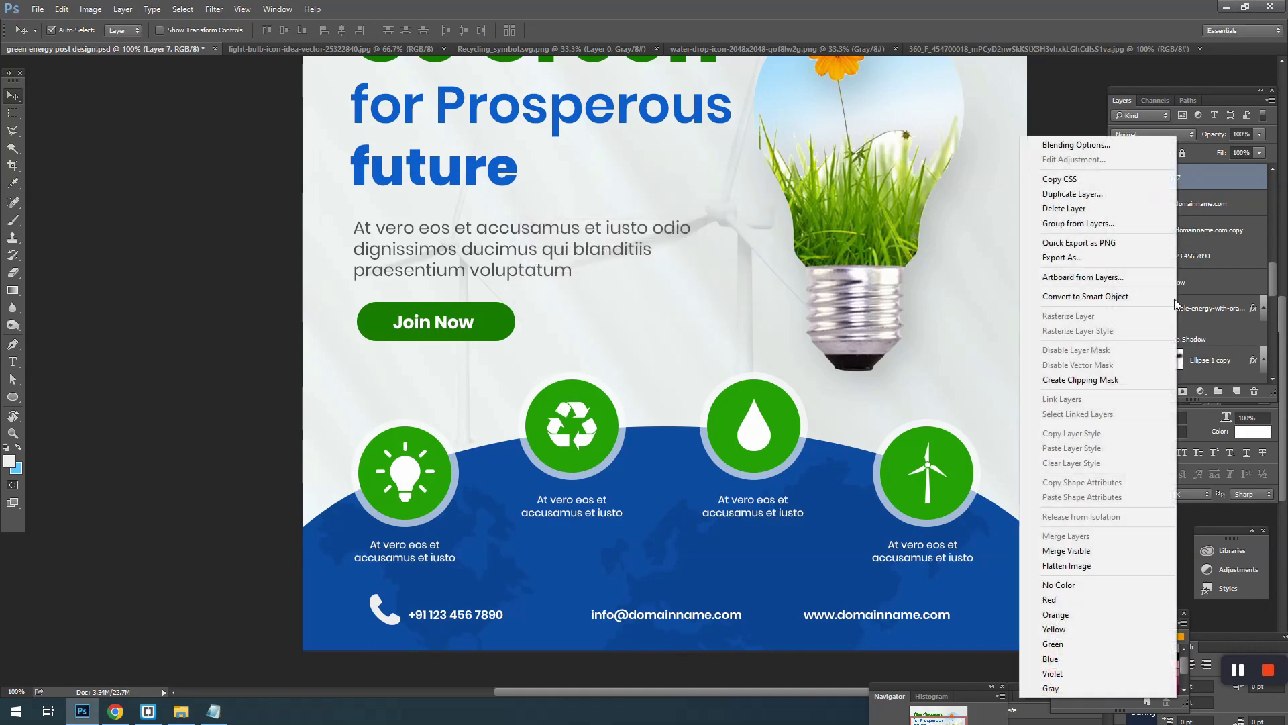
left_click(1084, 298)
left_click(379, 631)
key("ctrl+t")
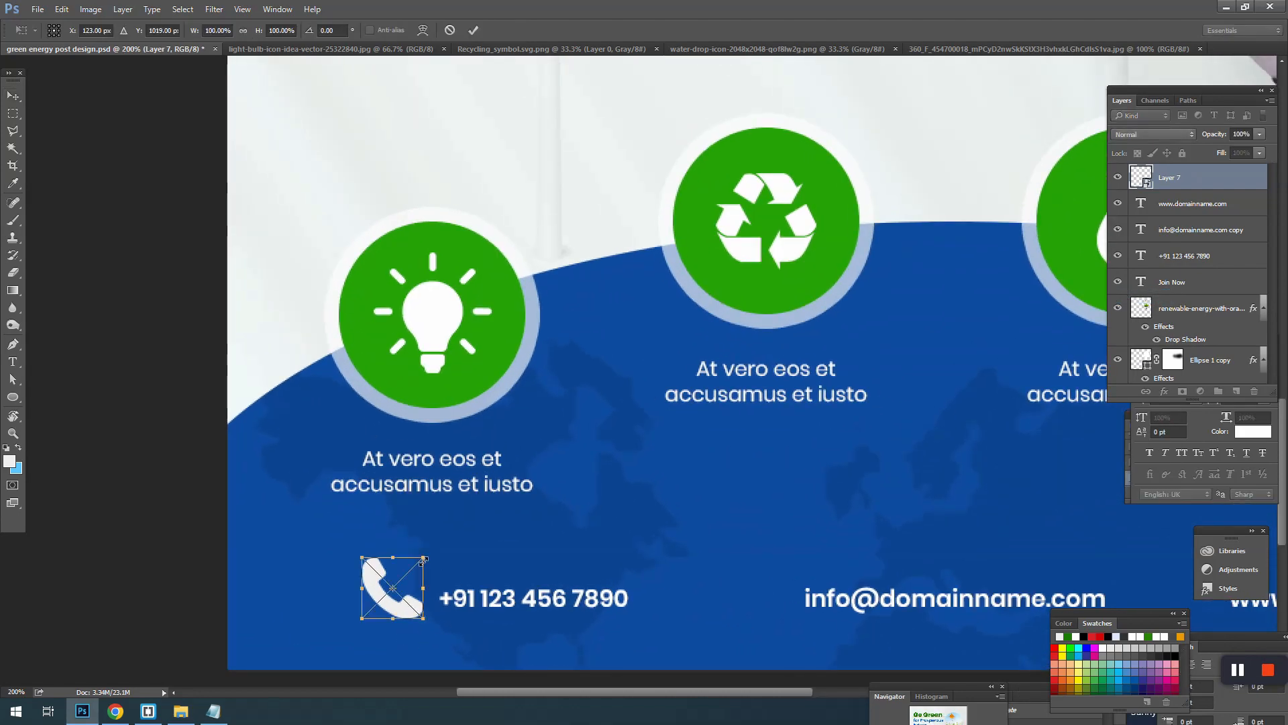
left_click_drag(420, 553, 415, 568)
left_click_drag(434, 620, 410, 604)
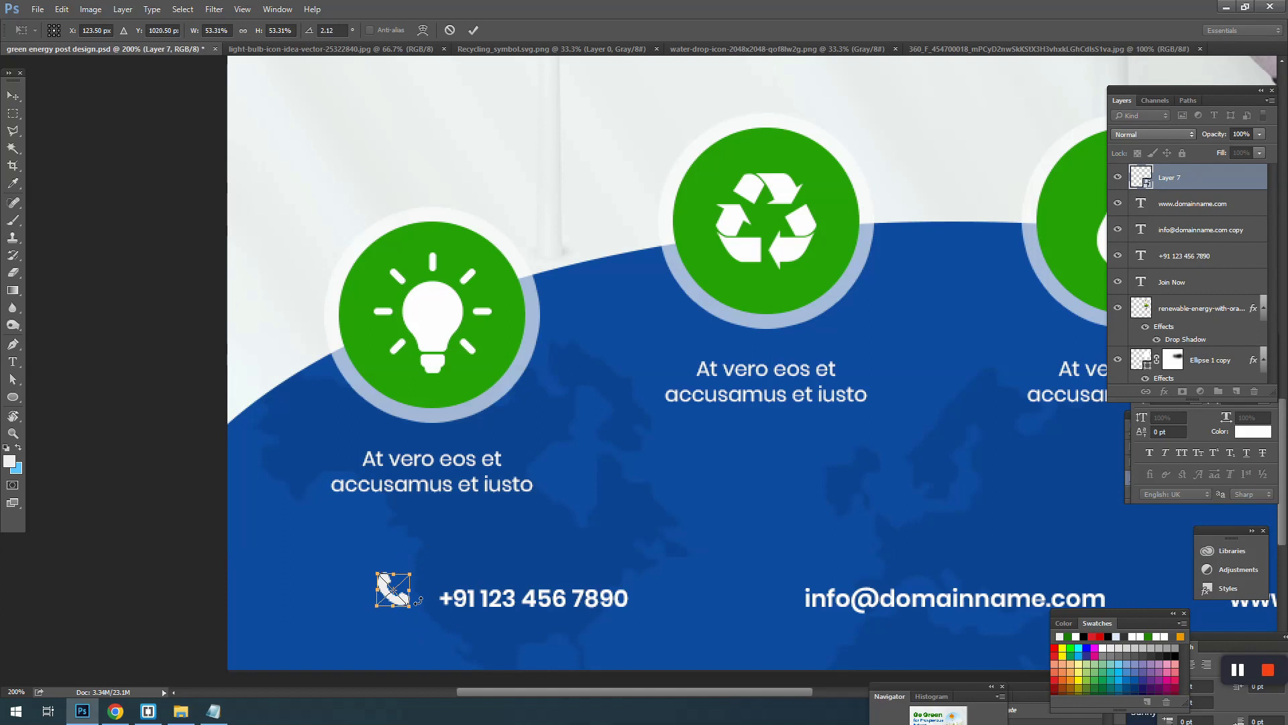
- Nudge the scaled handset icon down and toward the phone number so both sit on one line, and apply the transformation
key("Down")
key("Down")
key("Down")
key("Down")
key("Right")
key("Right")
key("Right")
key("Right")
key("Right")
key("Down")
key("Right")
key("Right")
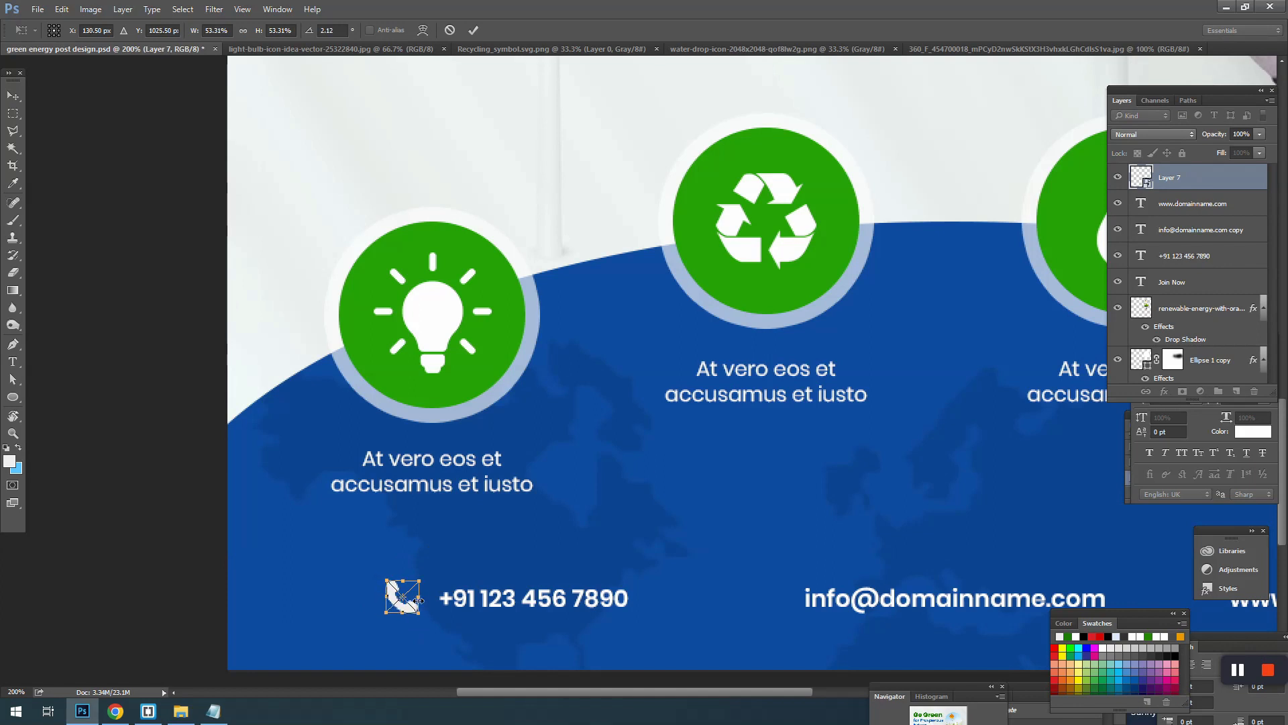
key("Right")
key("Right")
key("Right")
key("Return")
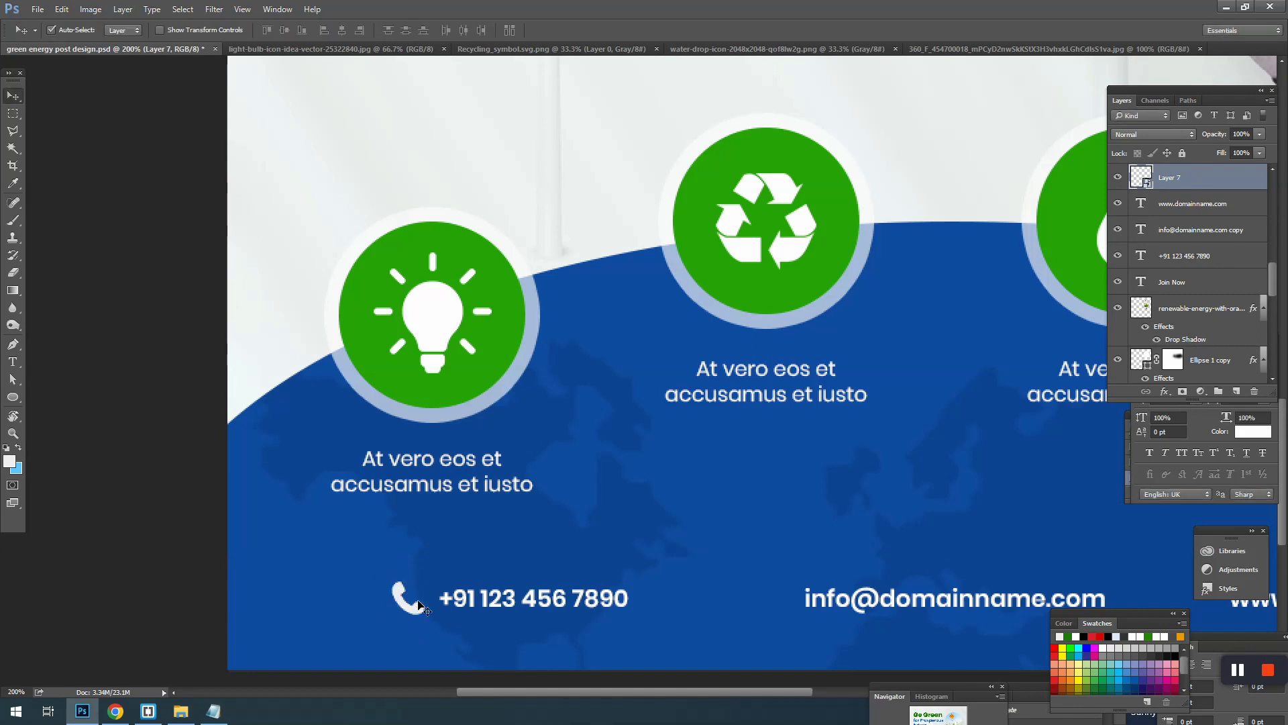
- Switch to Chrome and search Google Images for "envelope icon"
left_click(419, 601, "alt")
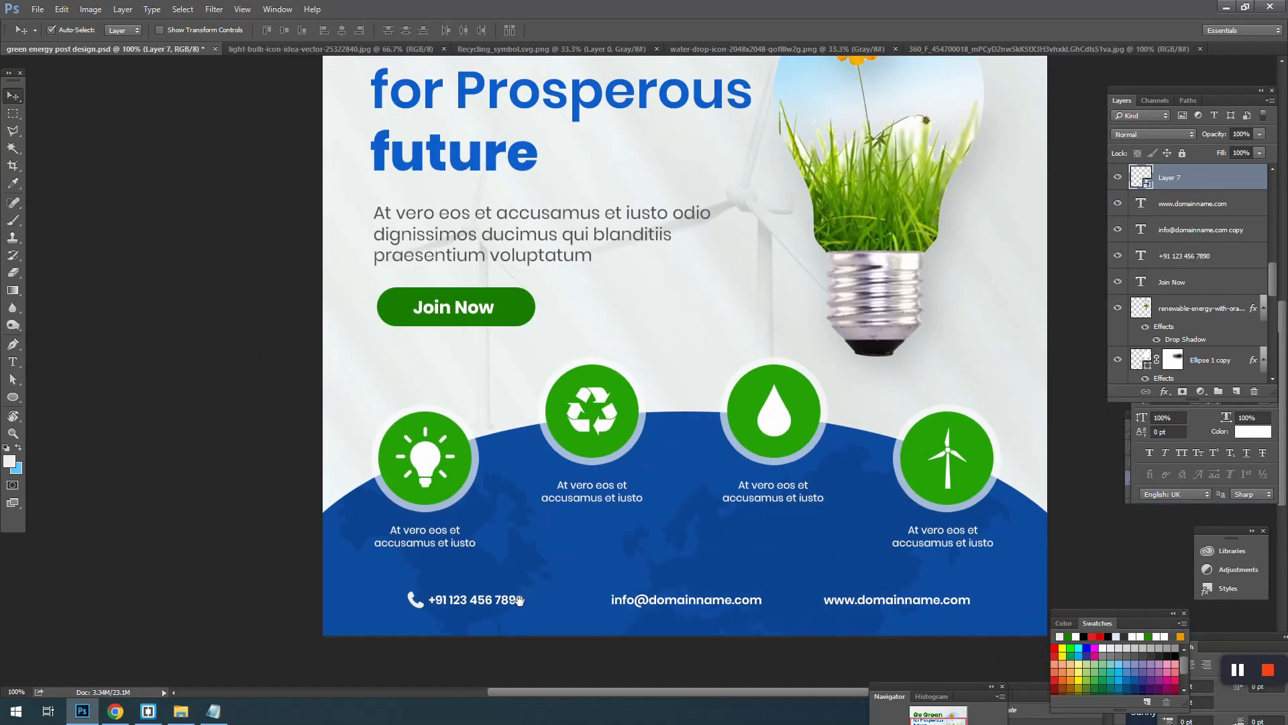
left_click_drag(519, 602, 506, 611)
left_click(150, 710)
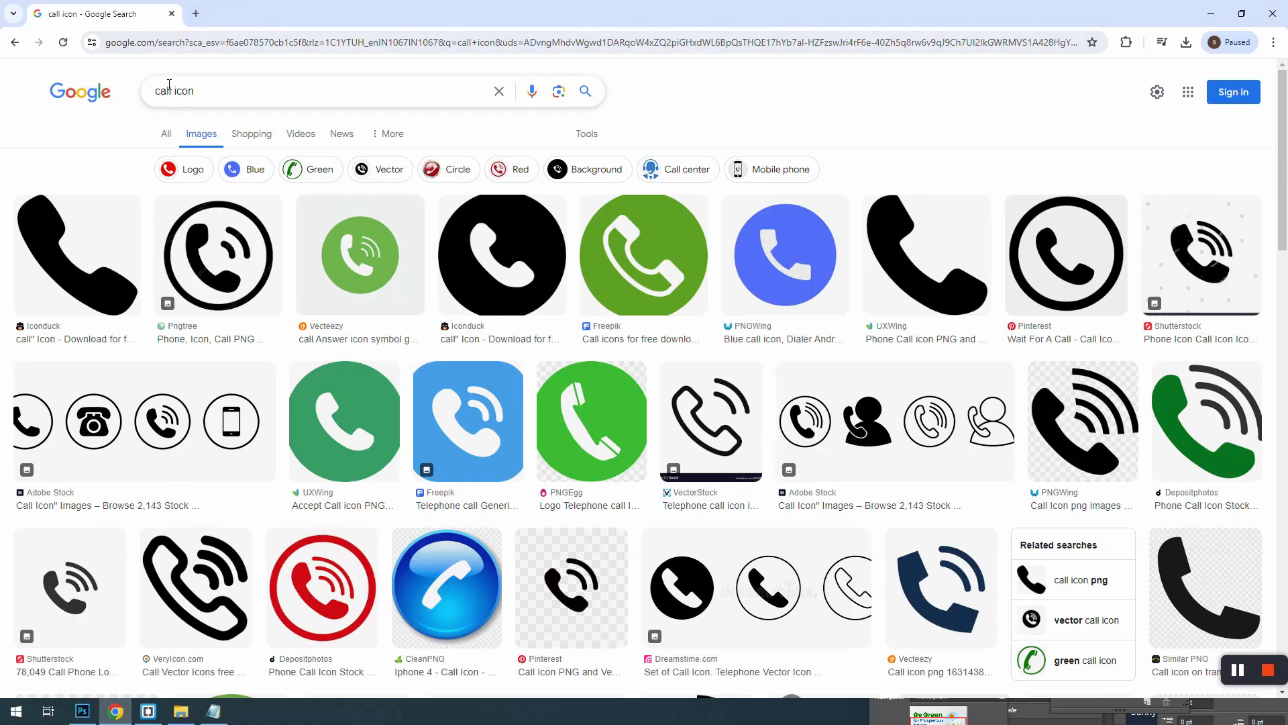
key("BackSpace")
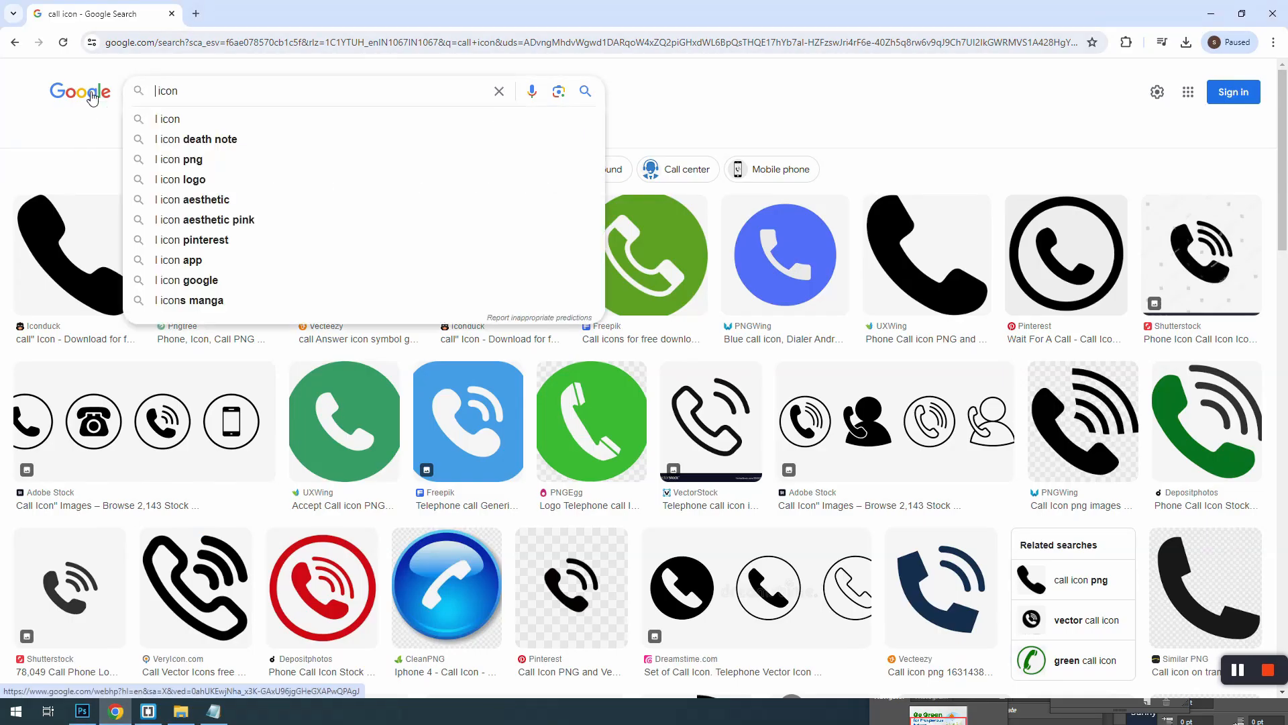
type("enveloo")
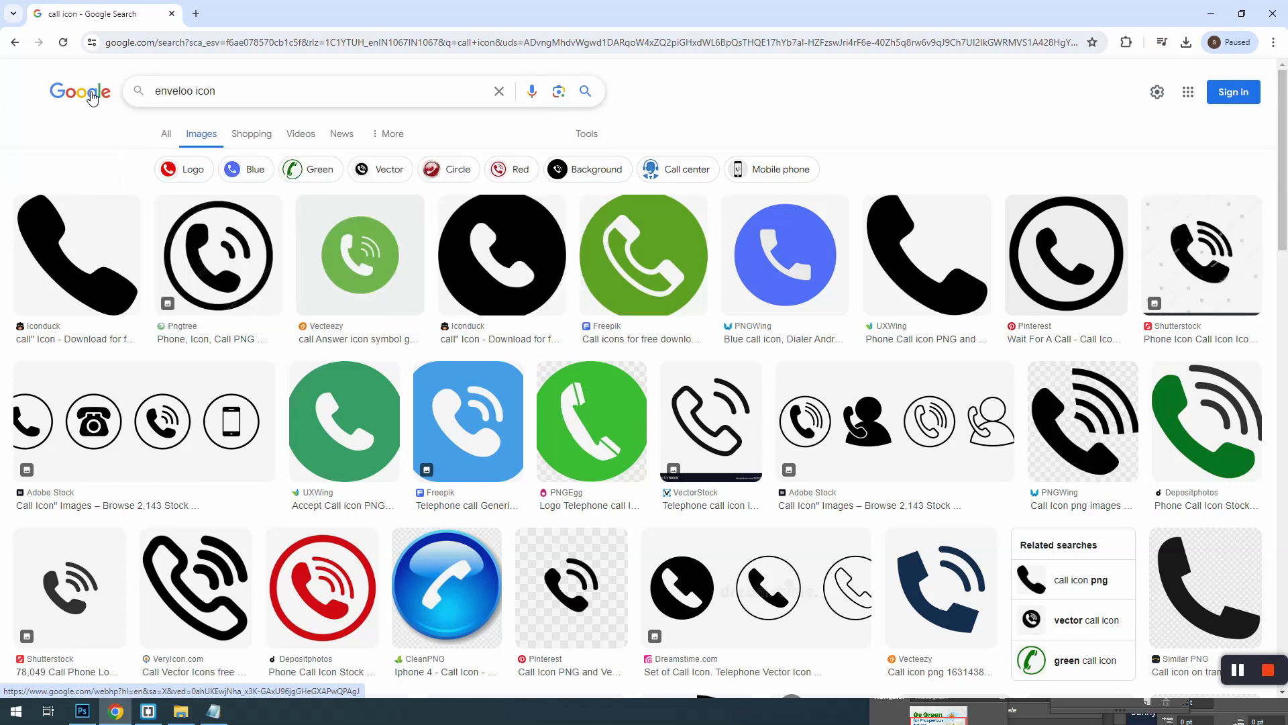
key("BackSpace")
type("pe")
key("Return")
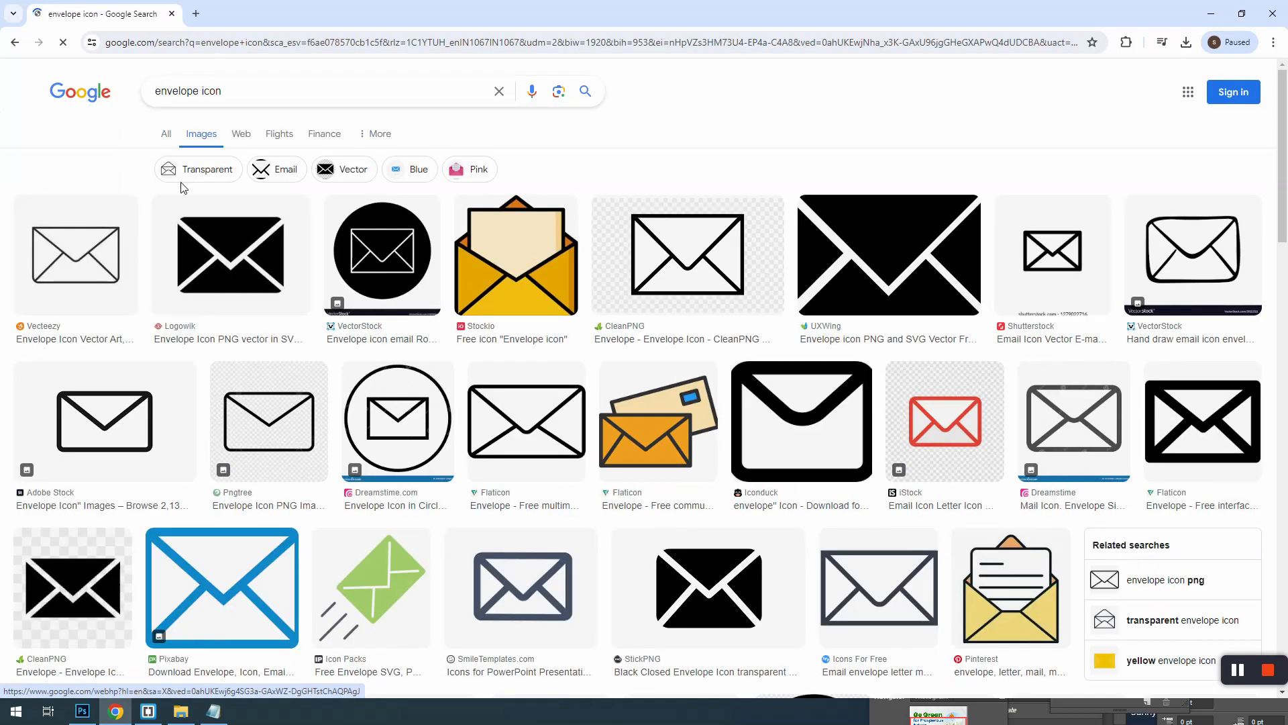
- Copy the solid black closed envelope image from the results and paste it into the Photoshop post
scroll(715, 477, "down", 2)
right_click(716, 436)
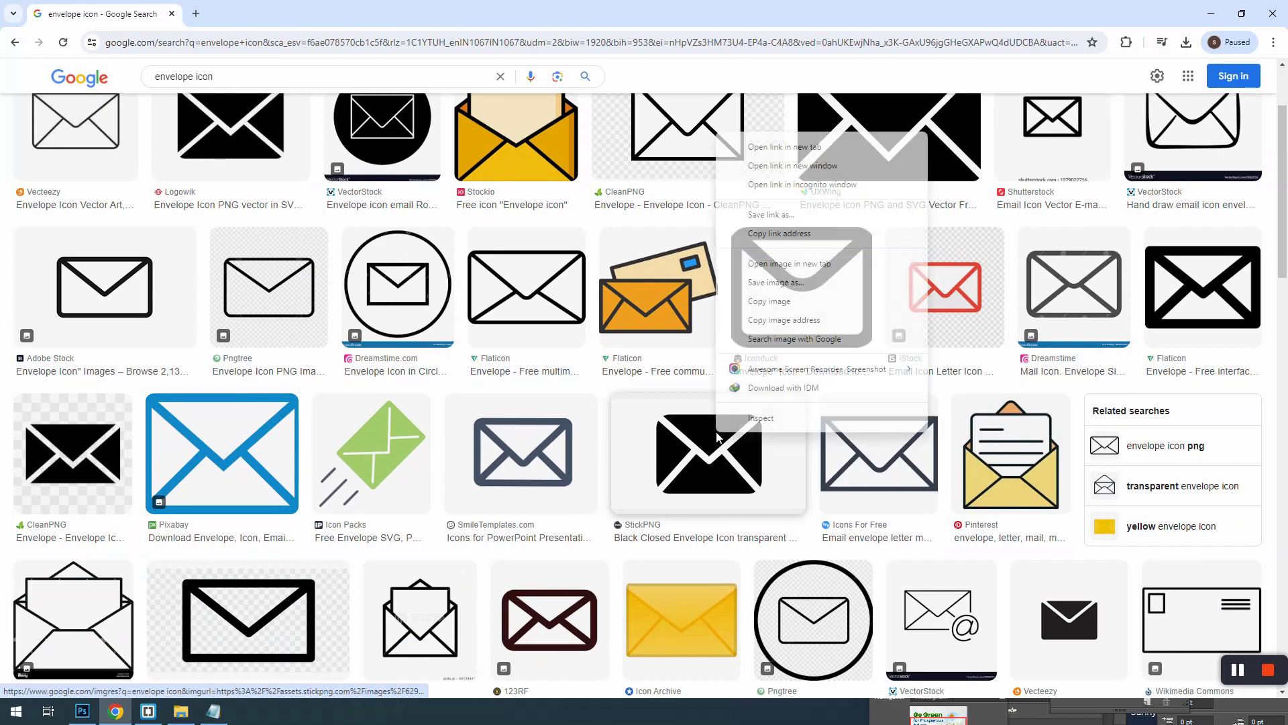
left_click(781, 302)
left_click(1213, 13)
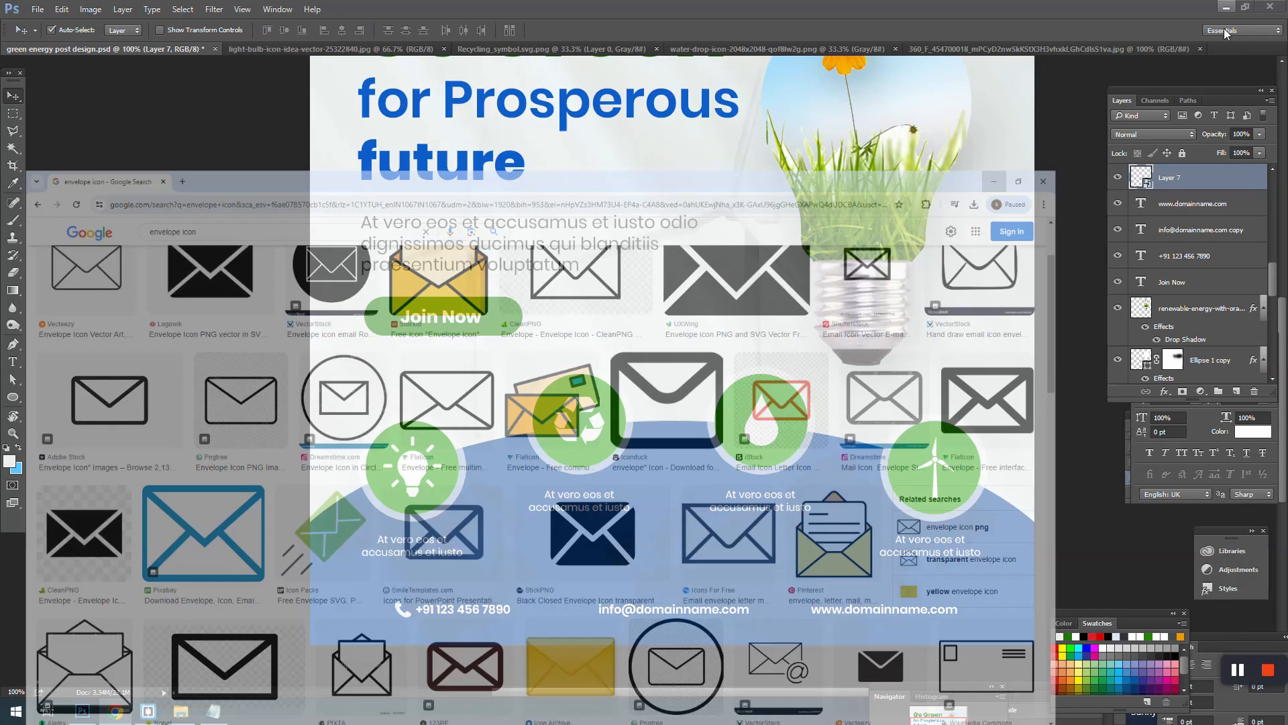
key("ctrl+v")
- Separate the black envelope onto its own layer and delete the pasted layer with the white background
key("w")
left_click(604, 363)
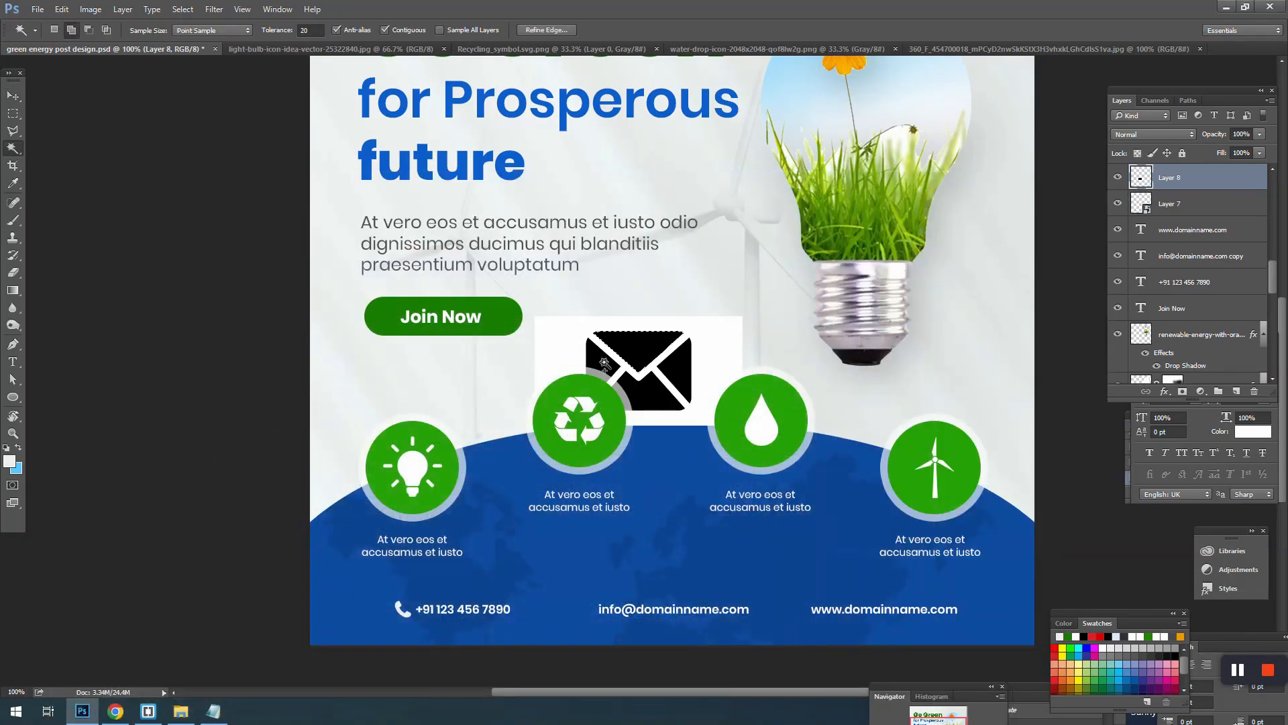
key("v")
key("ctrl+d")
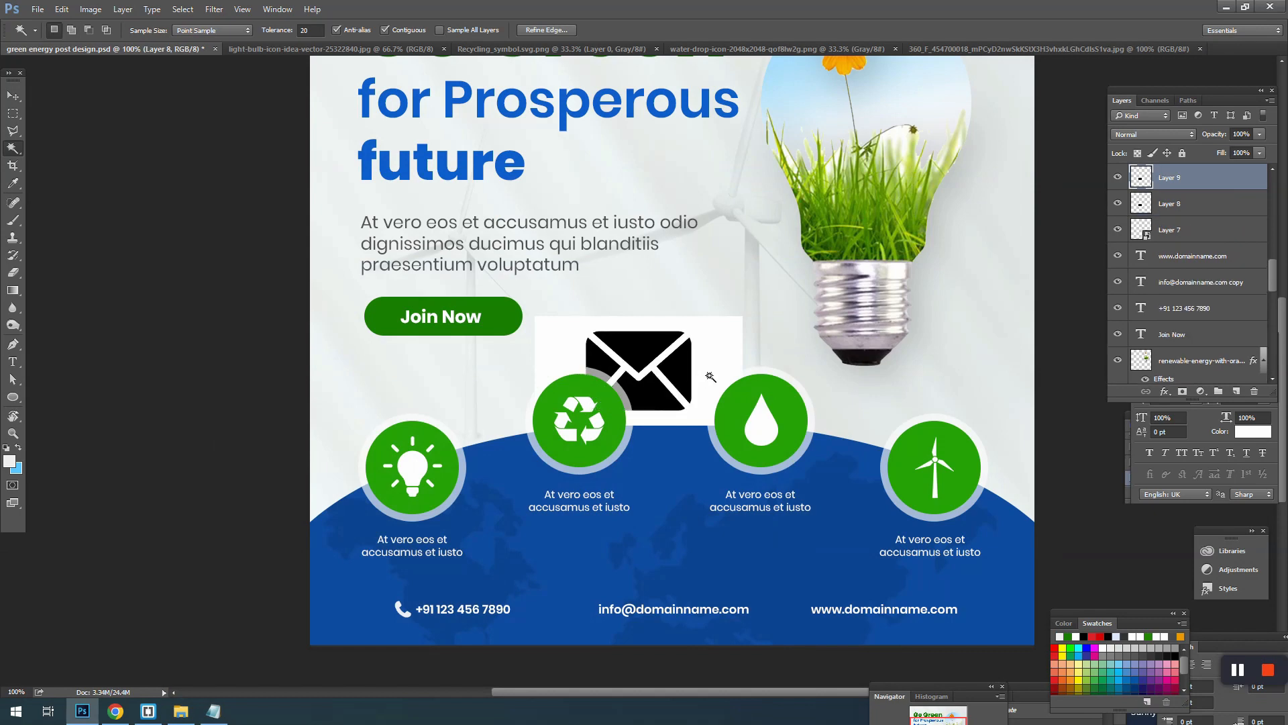
key("Delete")
- Recolour the envelope with the near-white foreground colour and convert its layer to a smart object
left_click(651, 344)
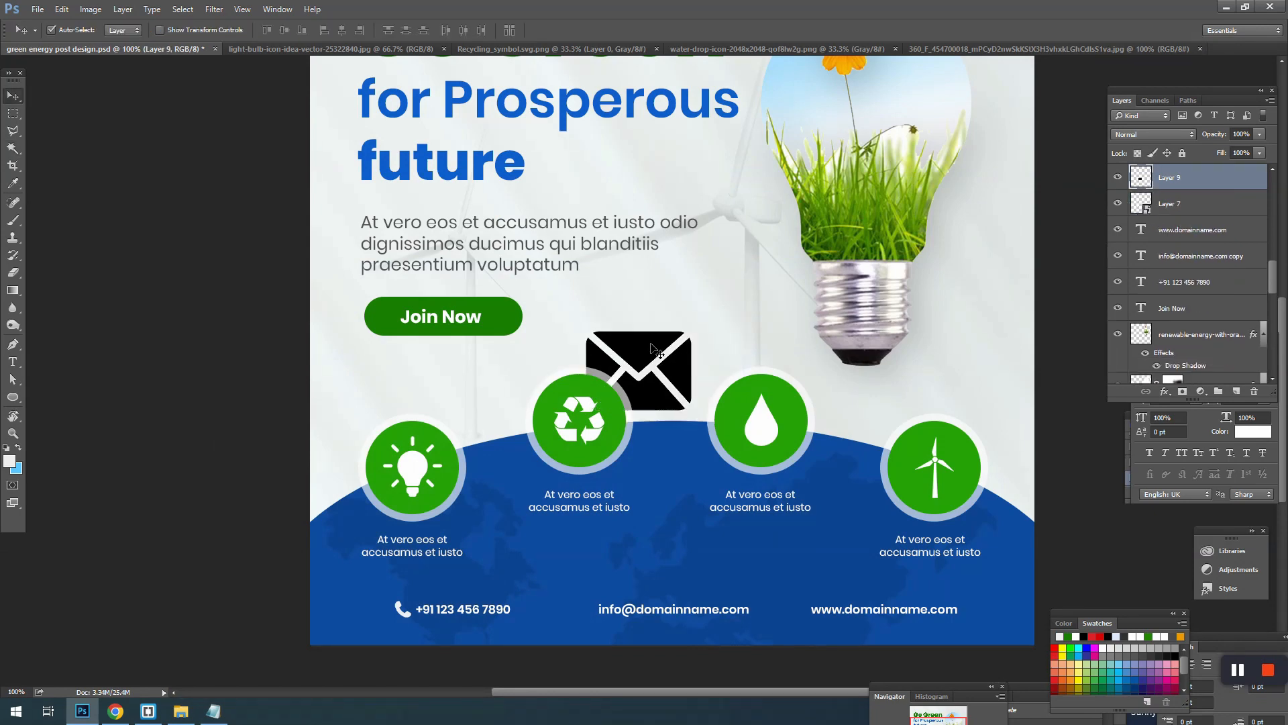
key("alt+shift+BackSpace")
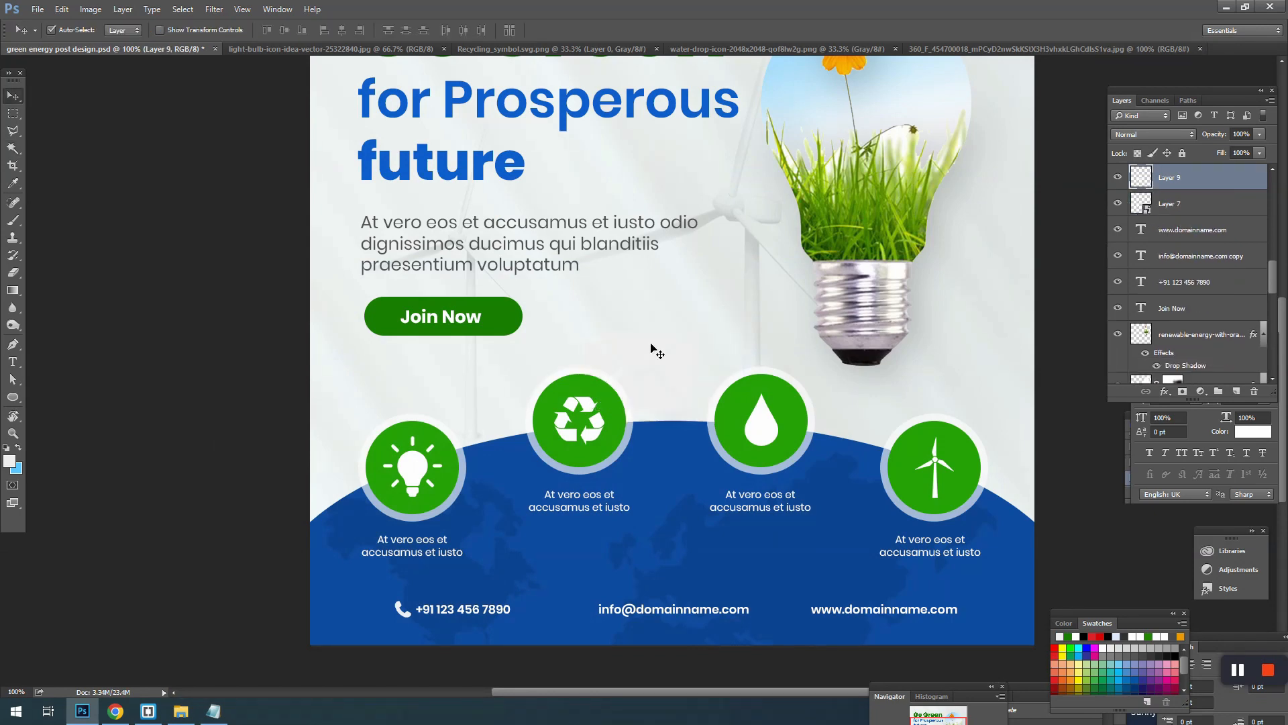
right_click(1190, 190)
left_click(1101, 300)
- Scale the envelope icon down to about 18.4% and align it in front of the footer email address
key("ctrl+t")
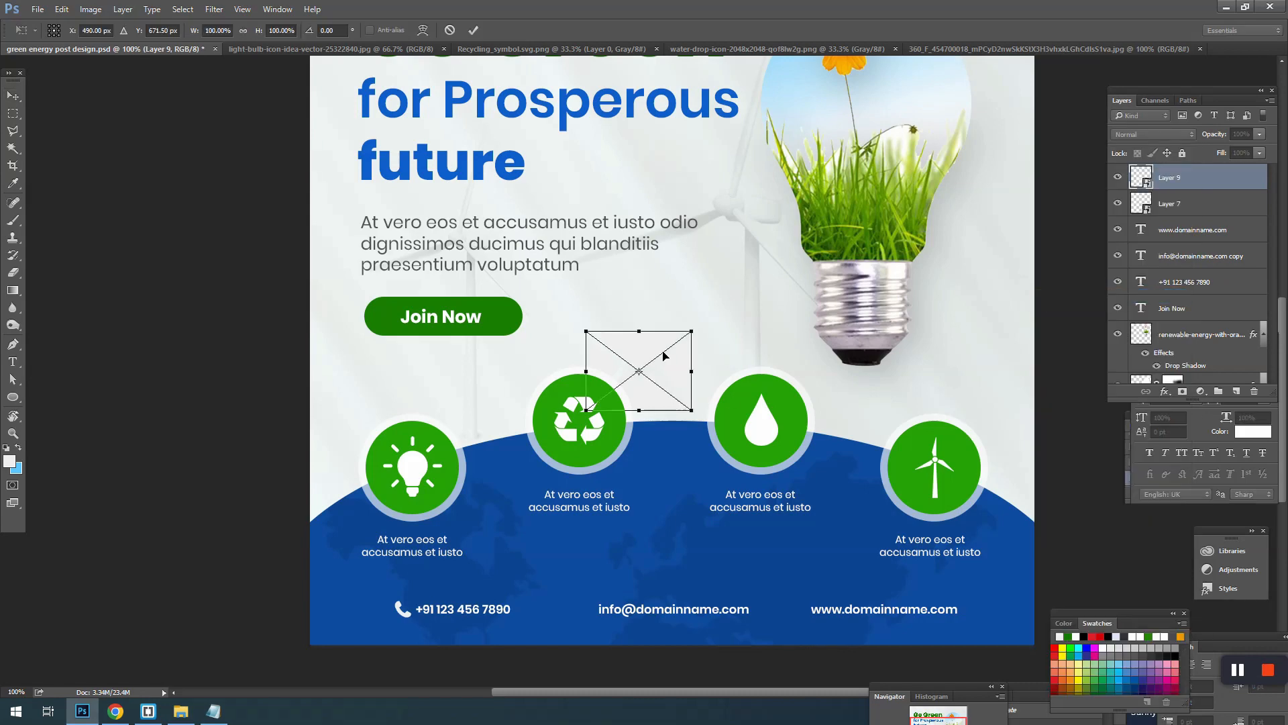
left_click_drag(689, 332, 577, 599)
key("Return")
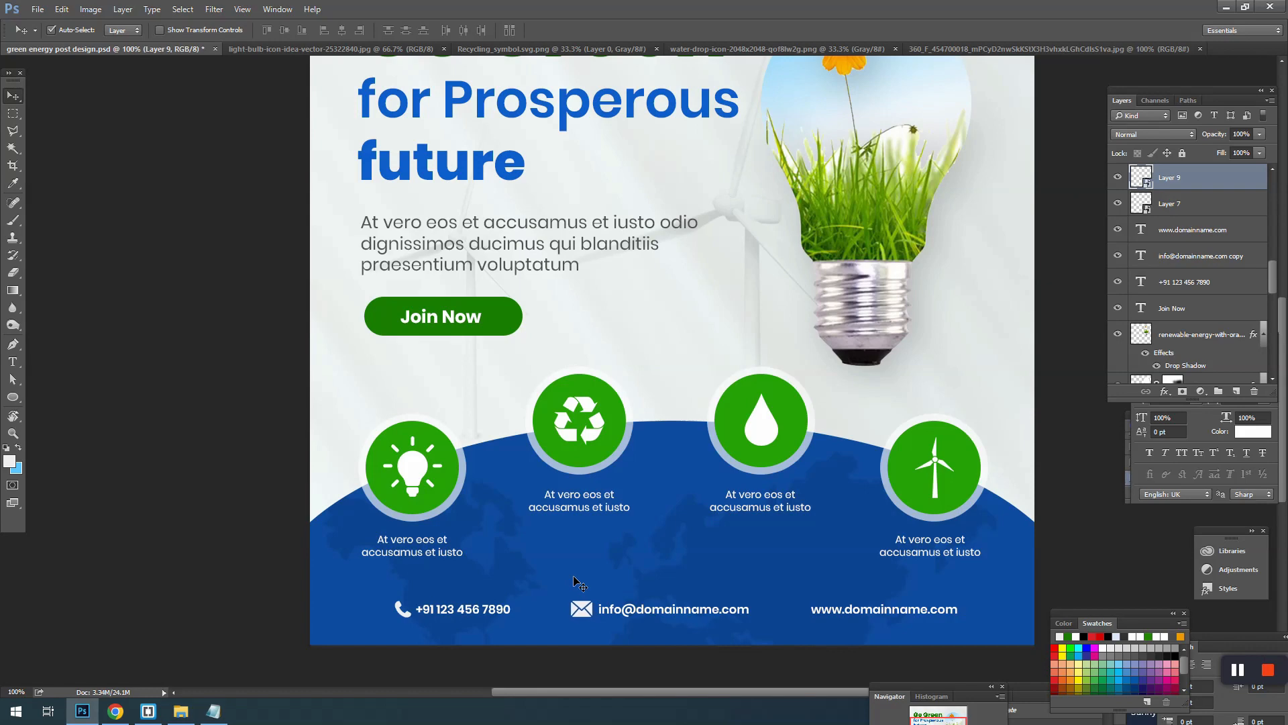
left_click_drag(580, 566, 533, 582)
left_click(532, 624, "ctrl")
key("ctrl+t")
key("Return")
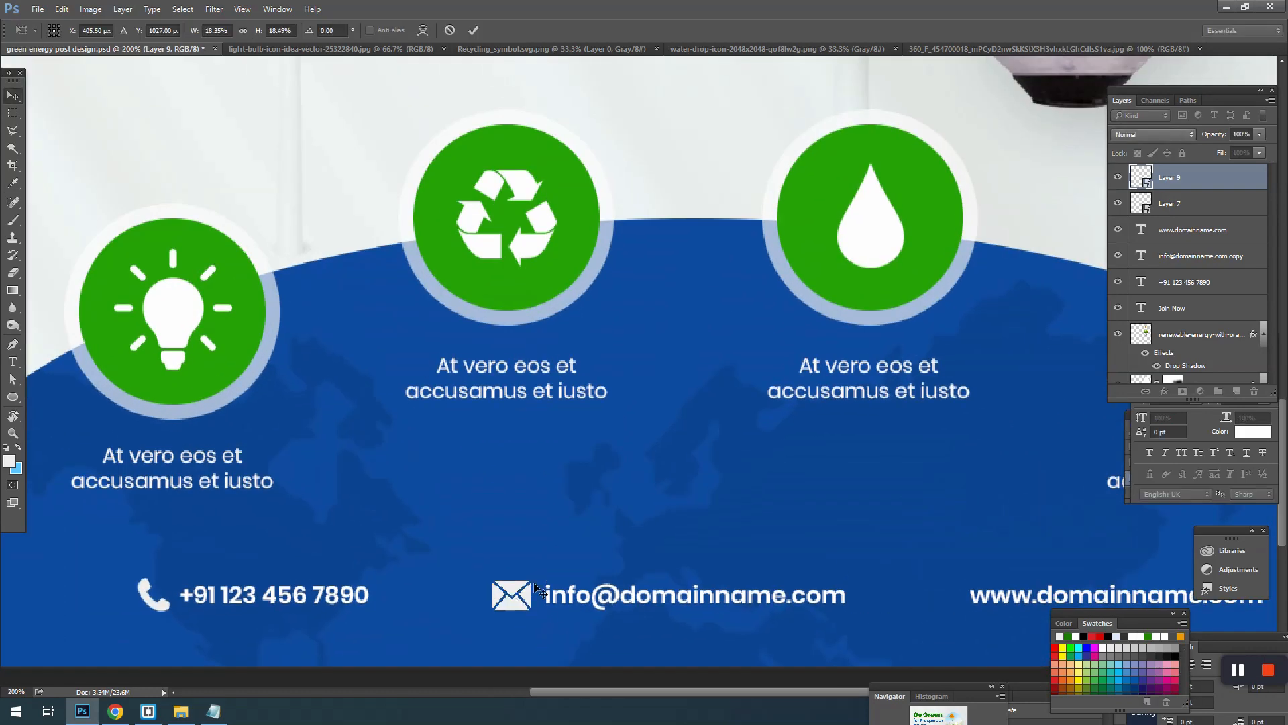
left_click(534, 584, "alt")
left_click(534, 583, "alt")
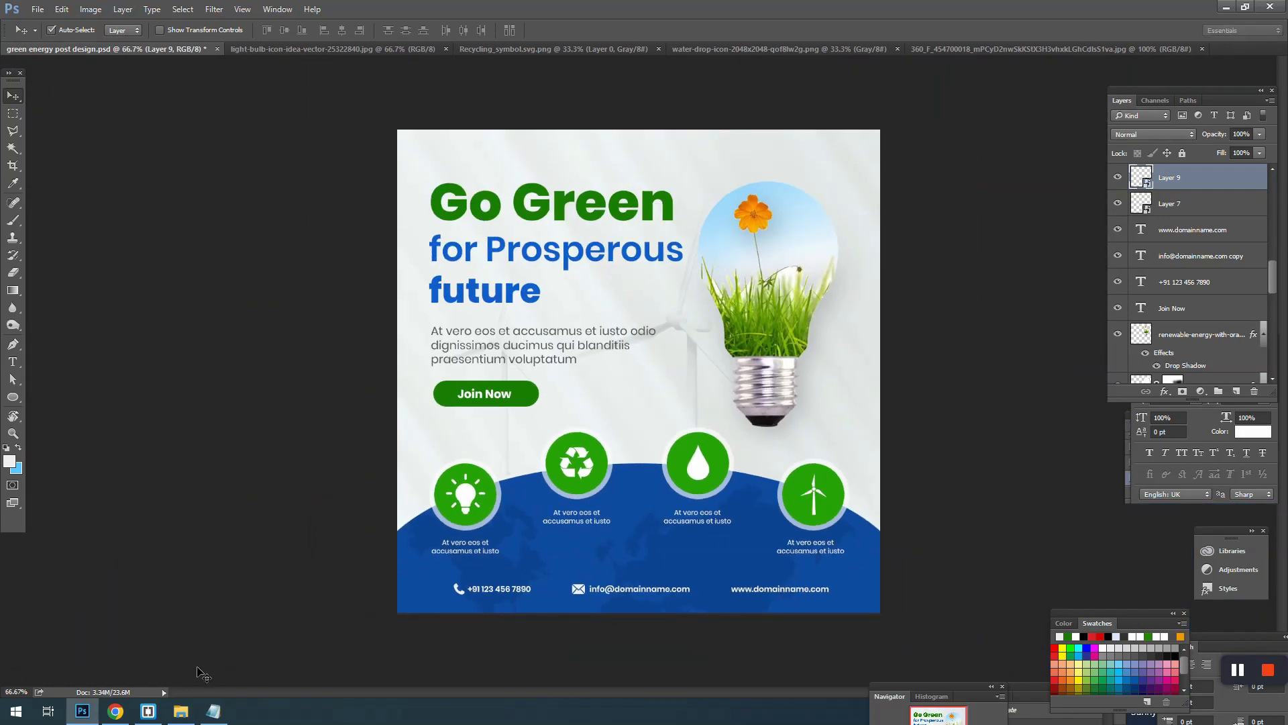
- Switch to Chrome and search Google Images for "web icon", refining the query to "web link icon"
left_click(115, 711)
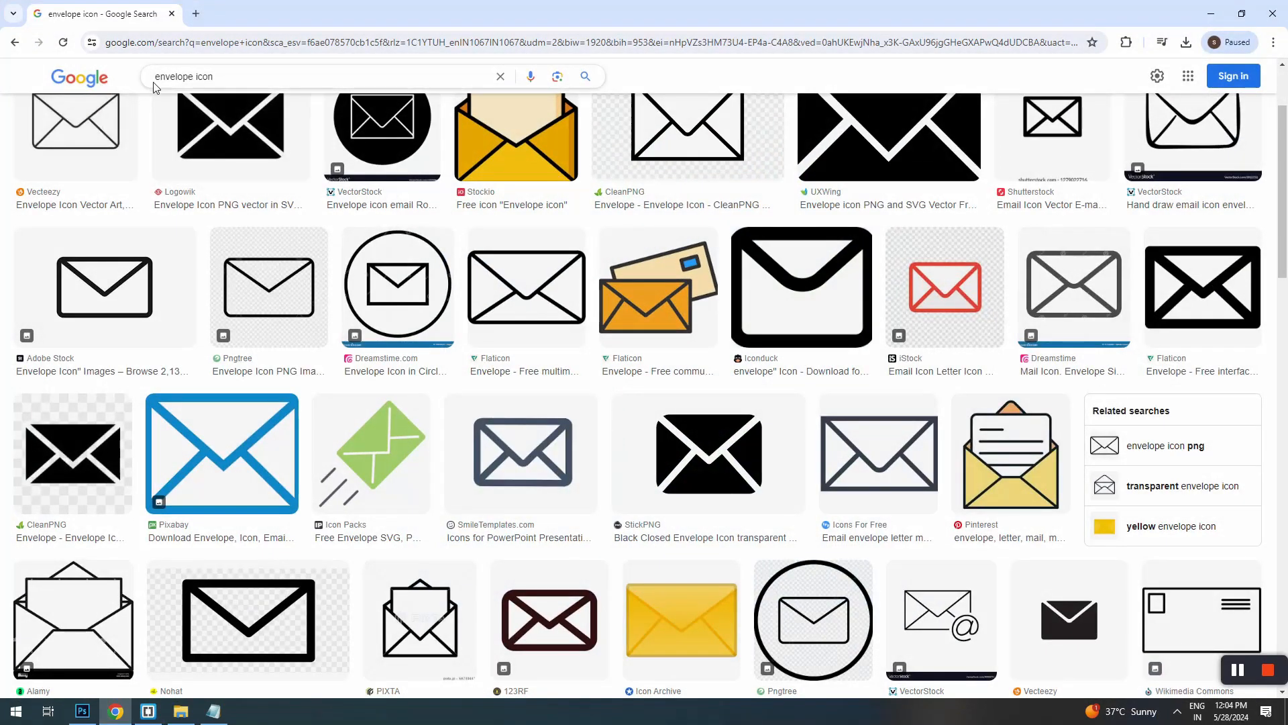
triple_click(194, 76)
type("web icon")
key("Return")
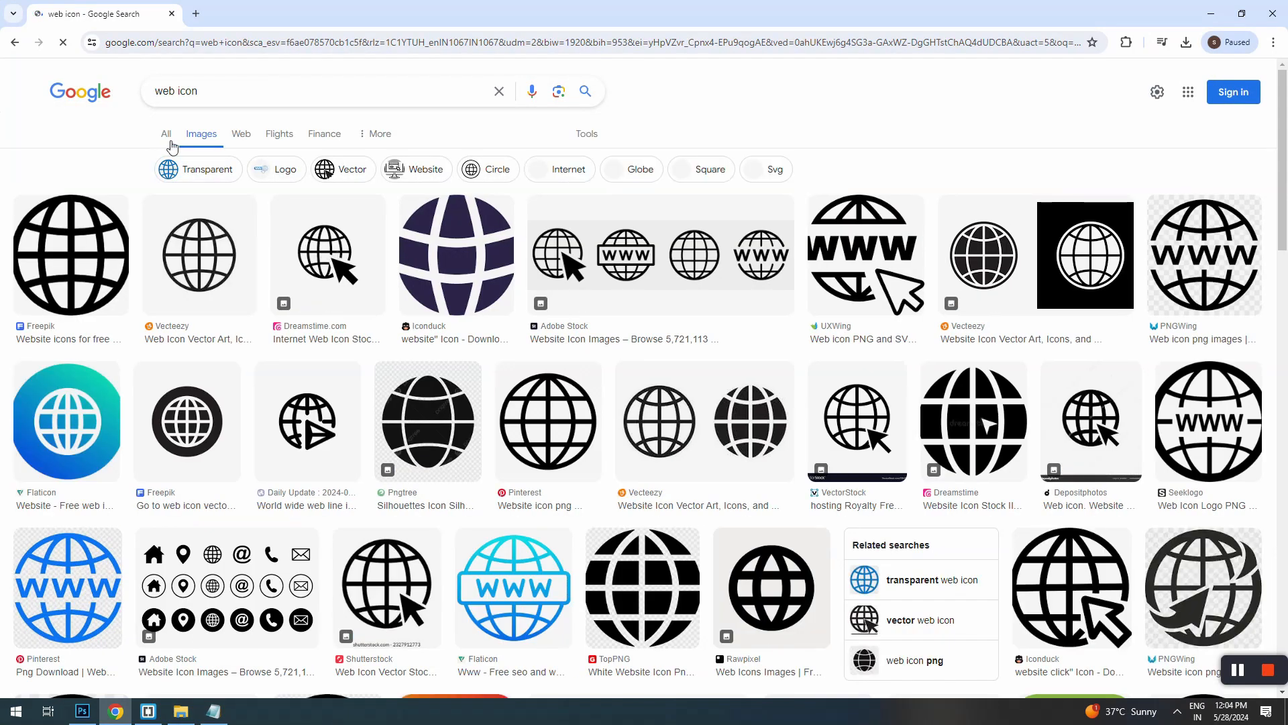
left_click_drag(177, 92, 114, 93)
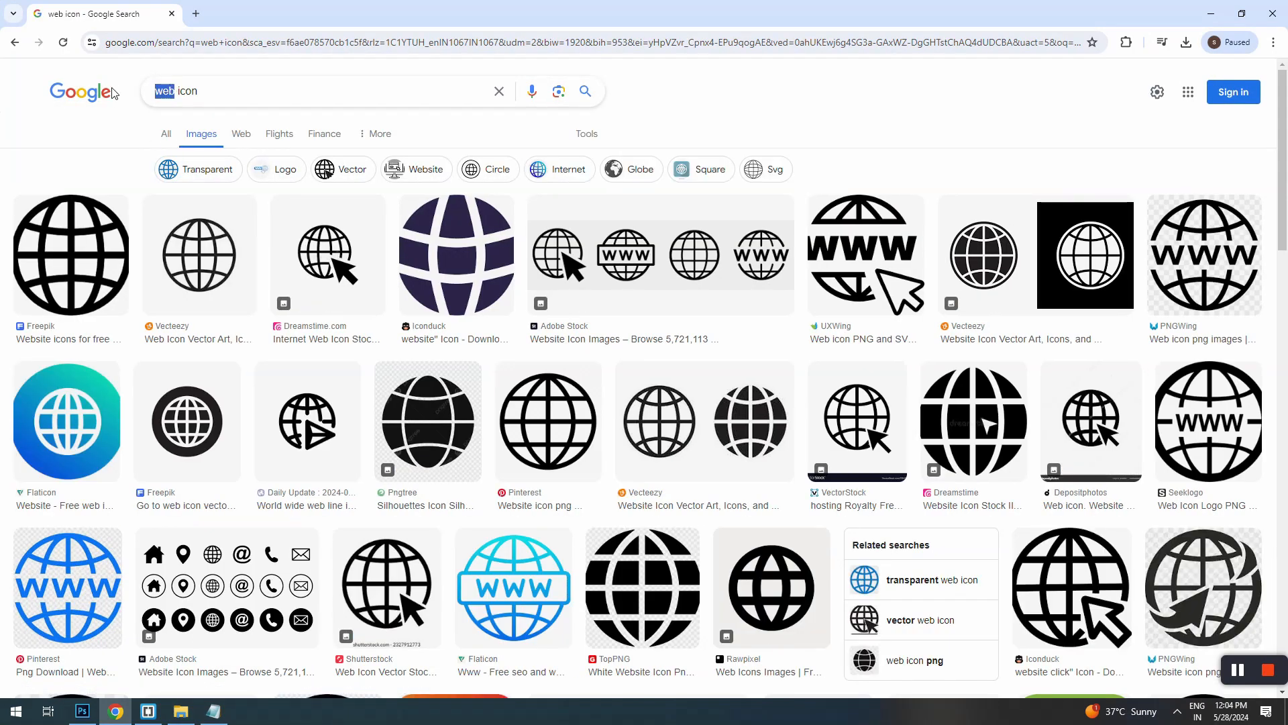
type("link")
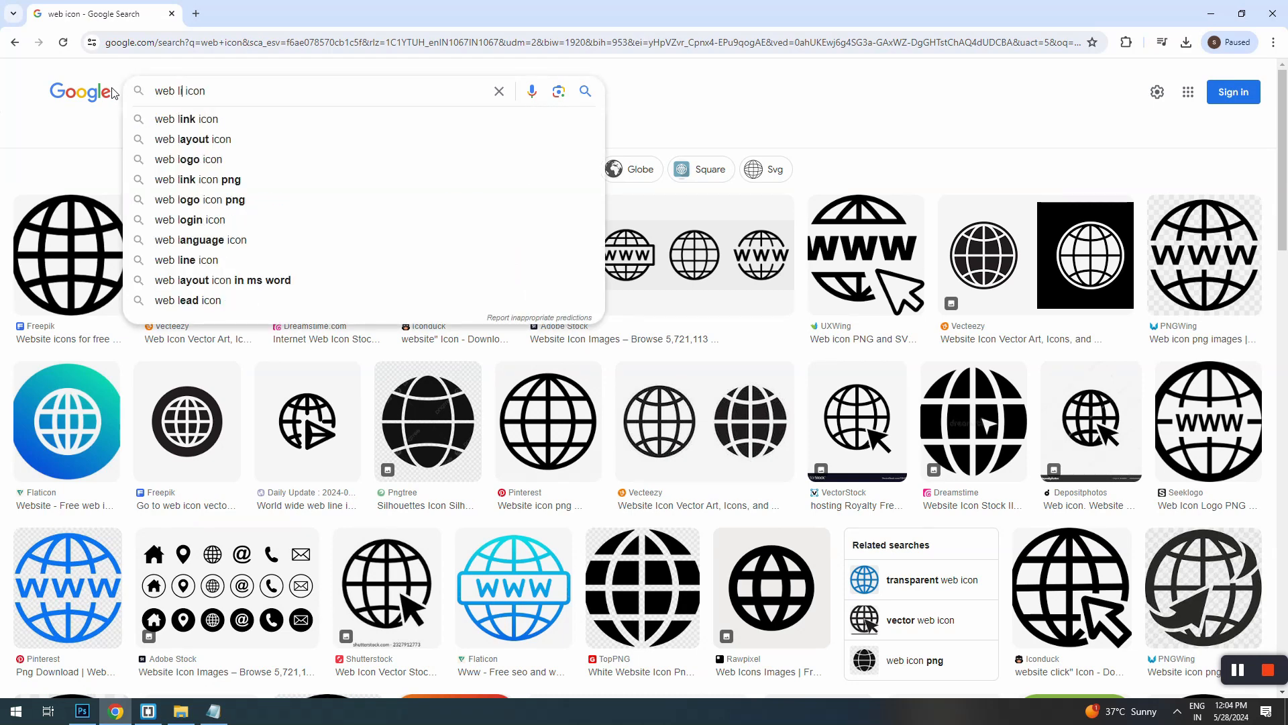
key("Return")
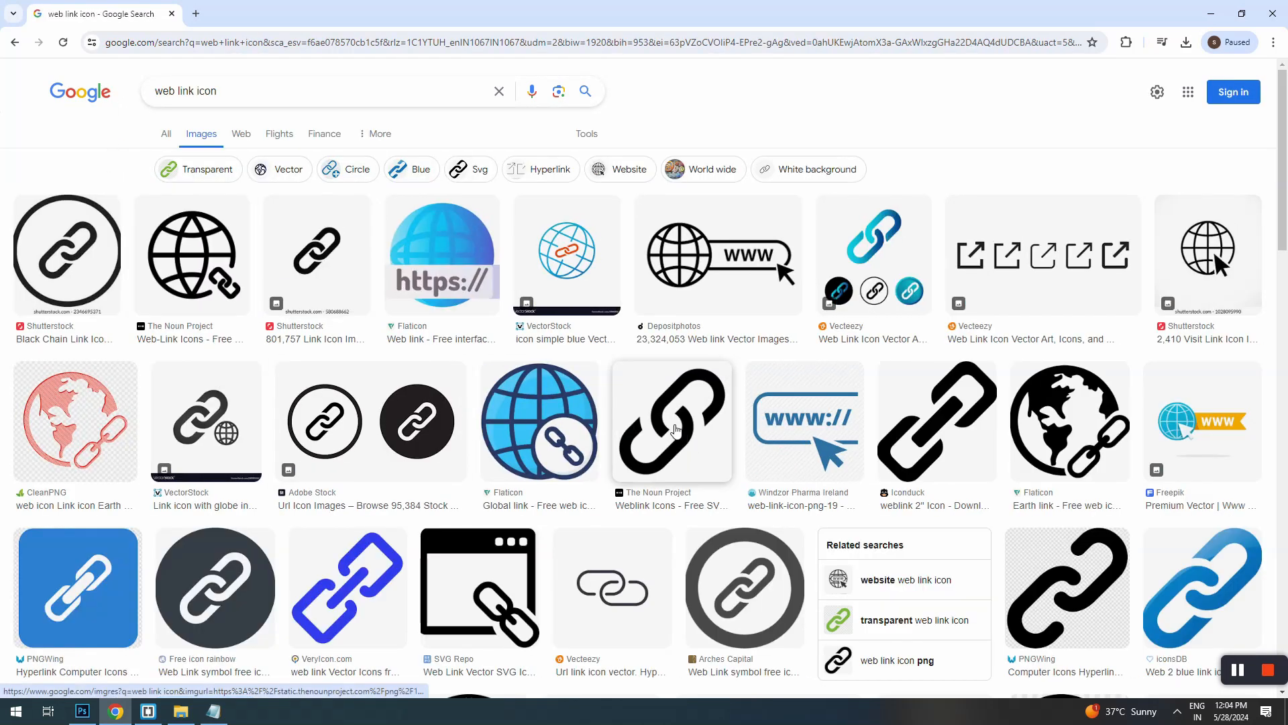
- Copy the diagonal black chain link image from Iconduck and paste it into the Photoshop post
right_click(934, 435)
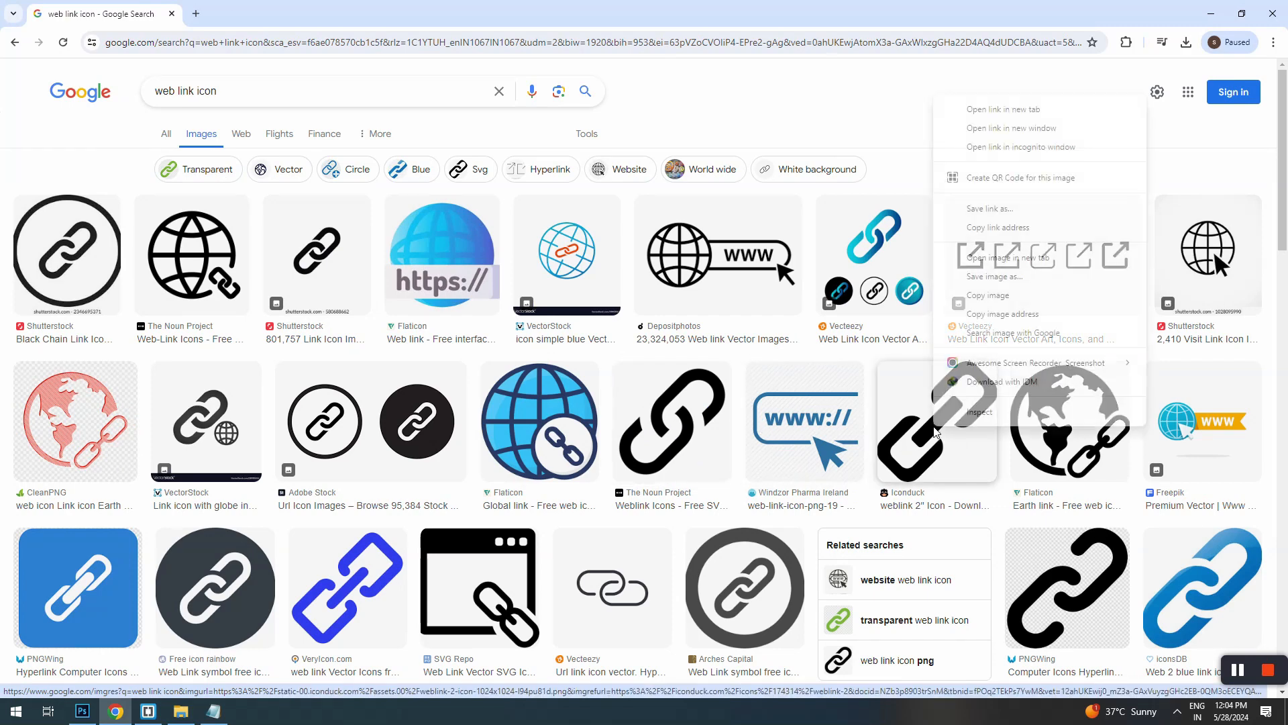
left_click(980, 296)
key("alt+Tab")
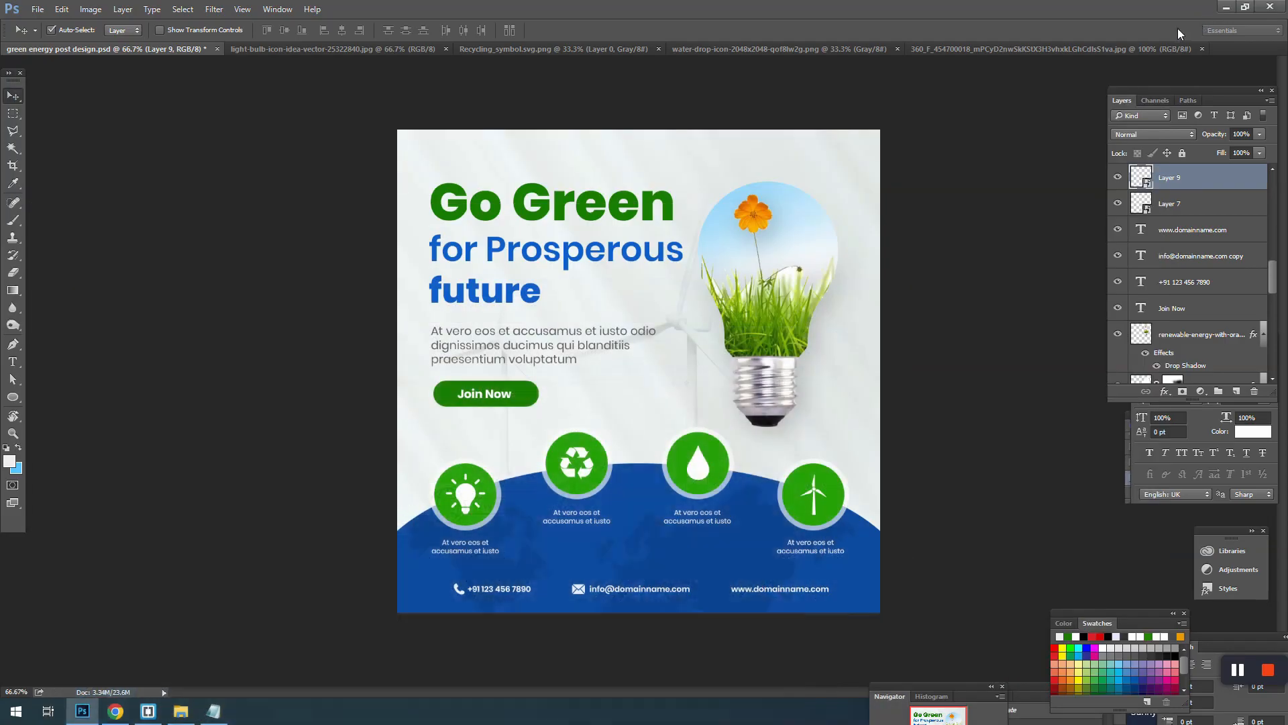
key("ctrl+v")
- Separate the black chain link onto its own layer and delete the pasted layer with the white background
key("w")
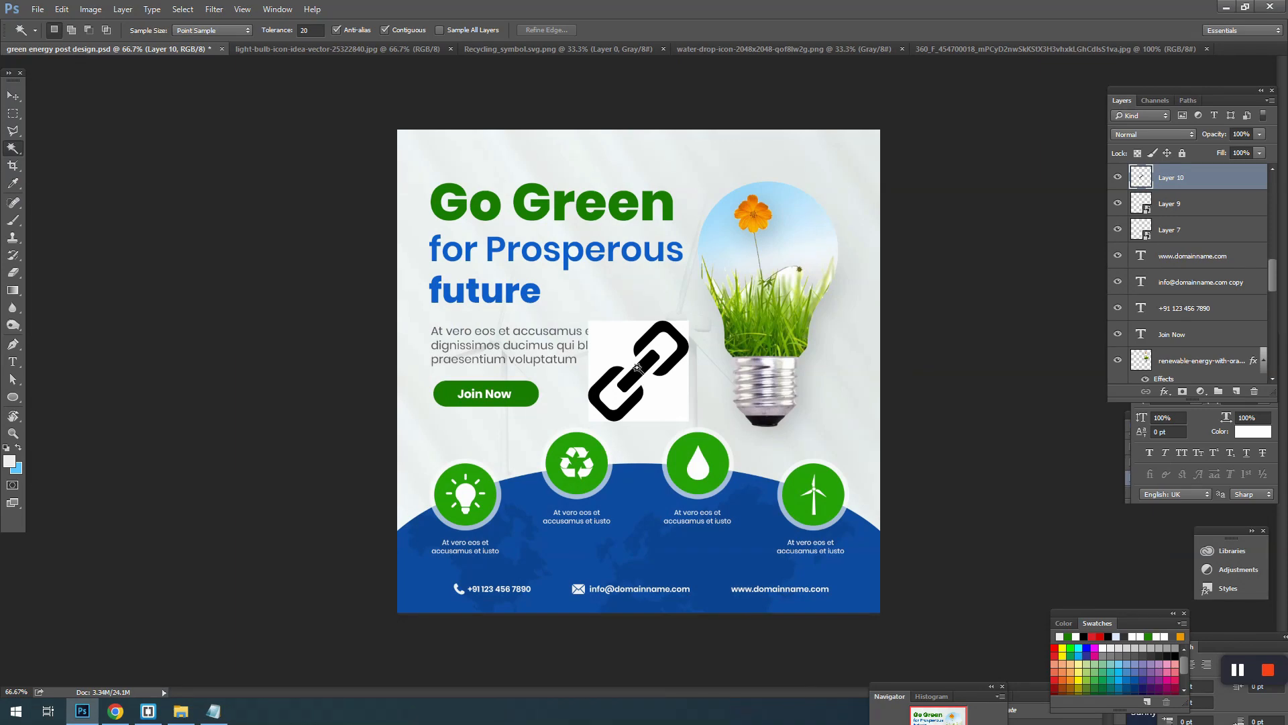
left_click(638, 367)
scroll(651, 342, "up", 1)
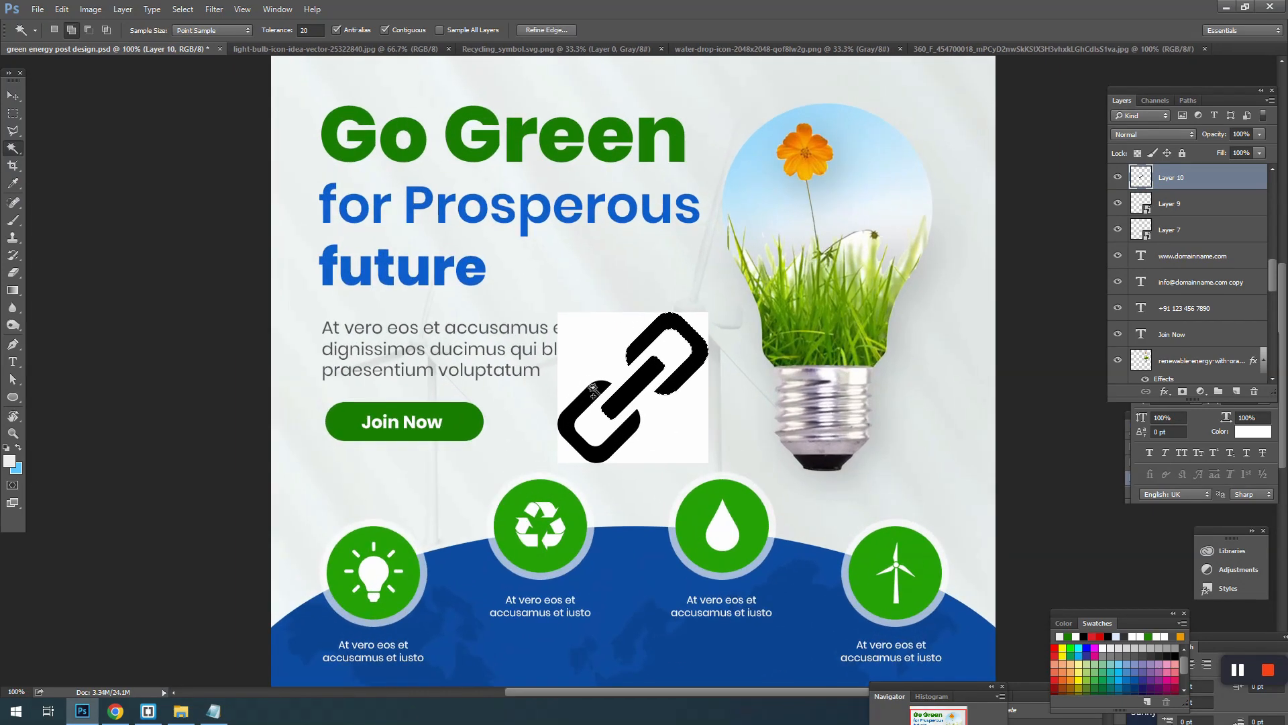
key("ctrl+j")
key("v")
left_click(668, 426)
key("Delete")
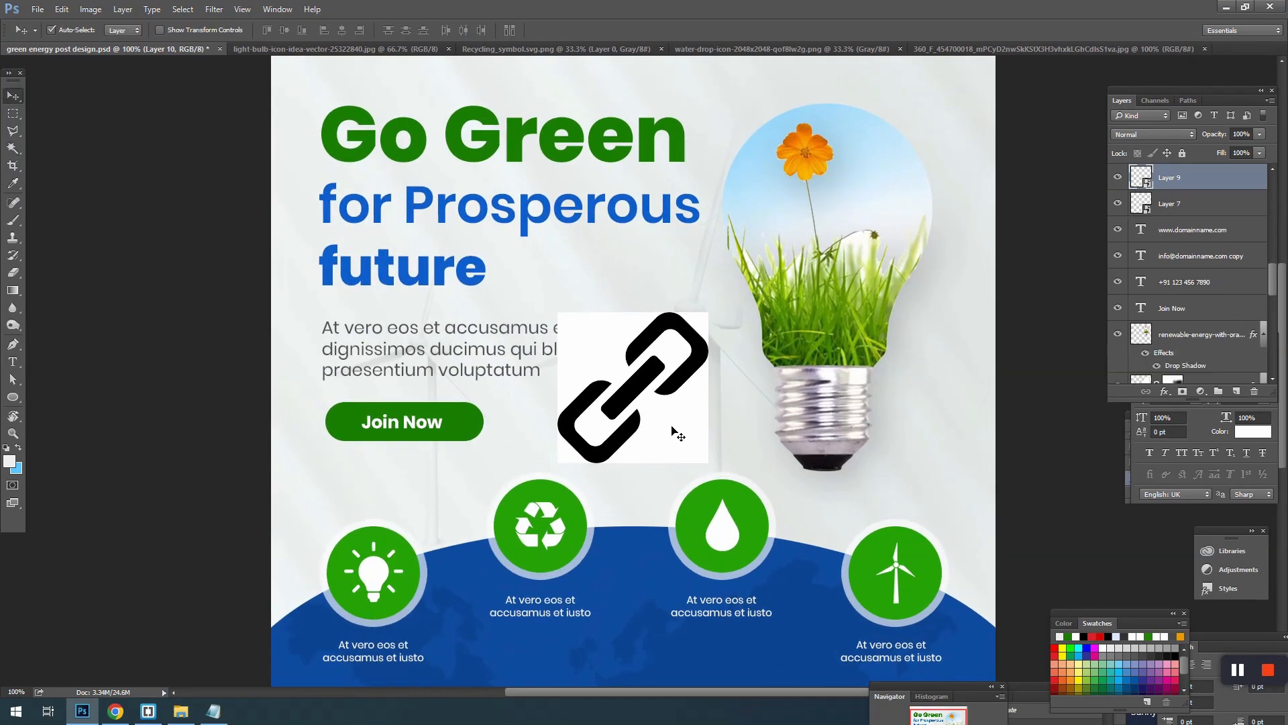
- Move the chain link icon down over the blue footer and recolour it near-white
left_click_drag(630, 403, 670, 623)
left_click_drag(678, 590, 610, 446)
key("ctrl+i")
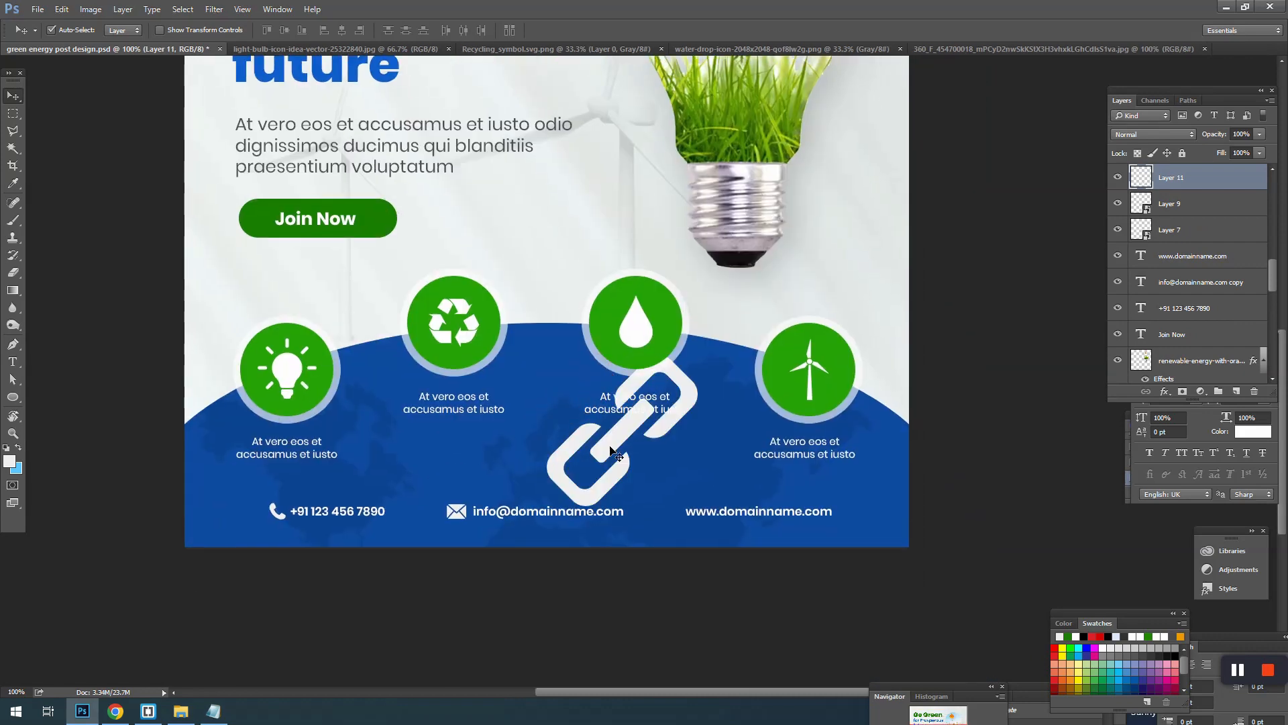
key("ctrl+t")
key("Return")
- Convert the chain link layer to a smart object and scale it to about 15.56% in front of the footer website address
right_click(1179, 187)
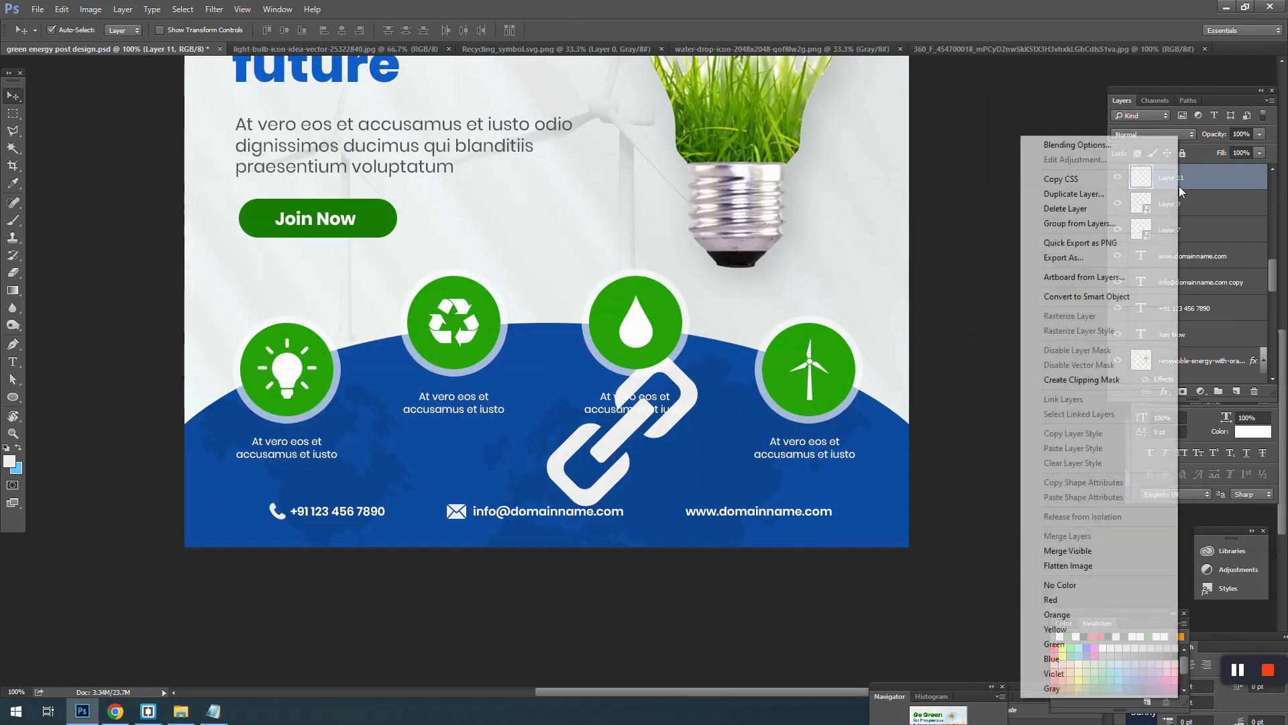
left_click(1079, 296)
key("ctrl+t")
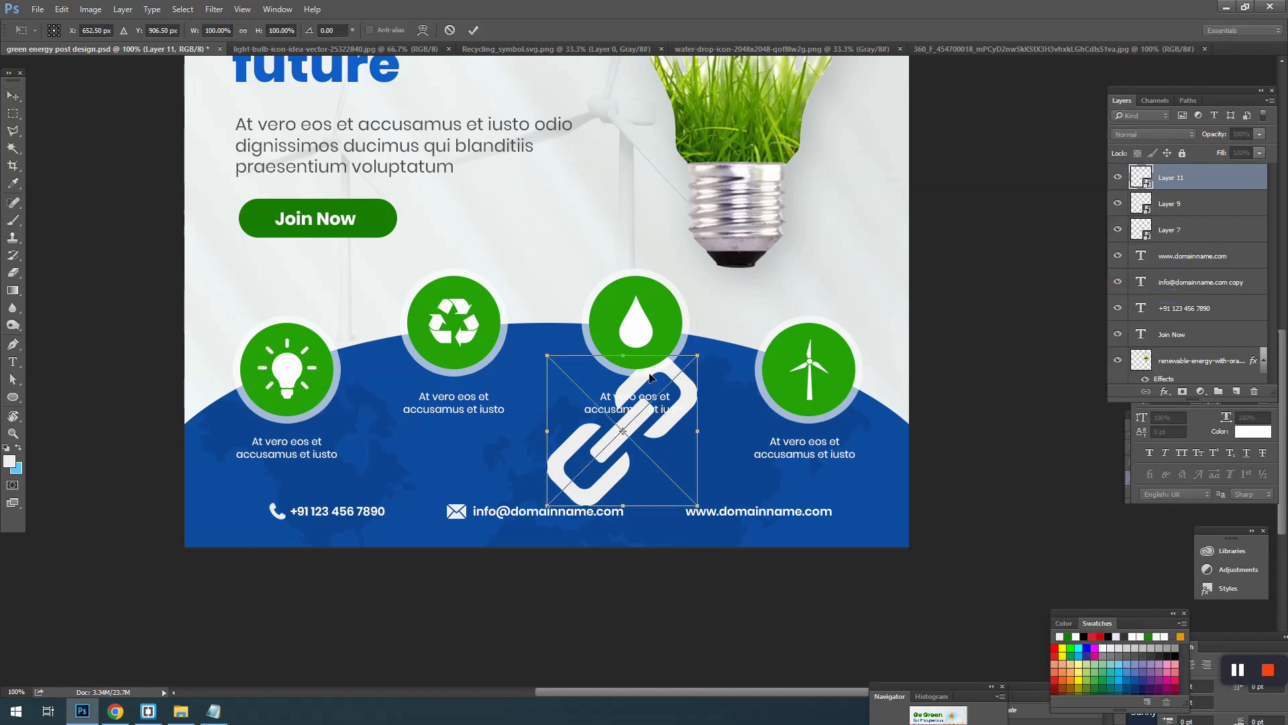
left_click_drag(698, 363, 682, 495)
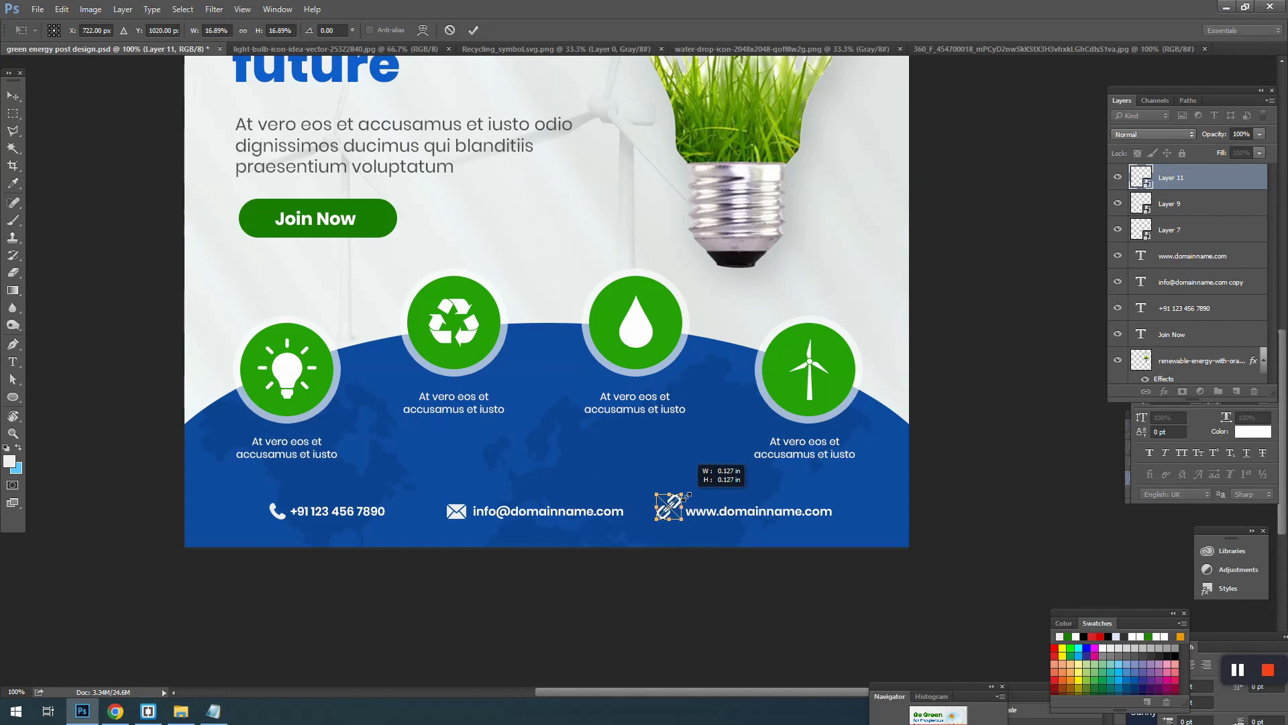
key("Return")
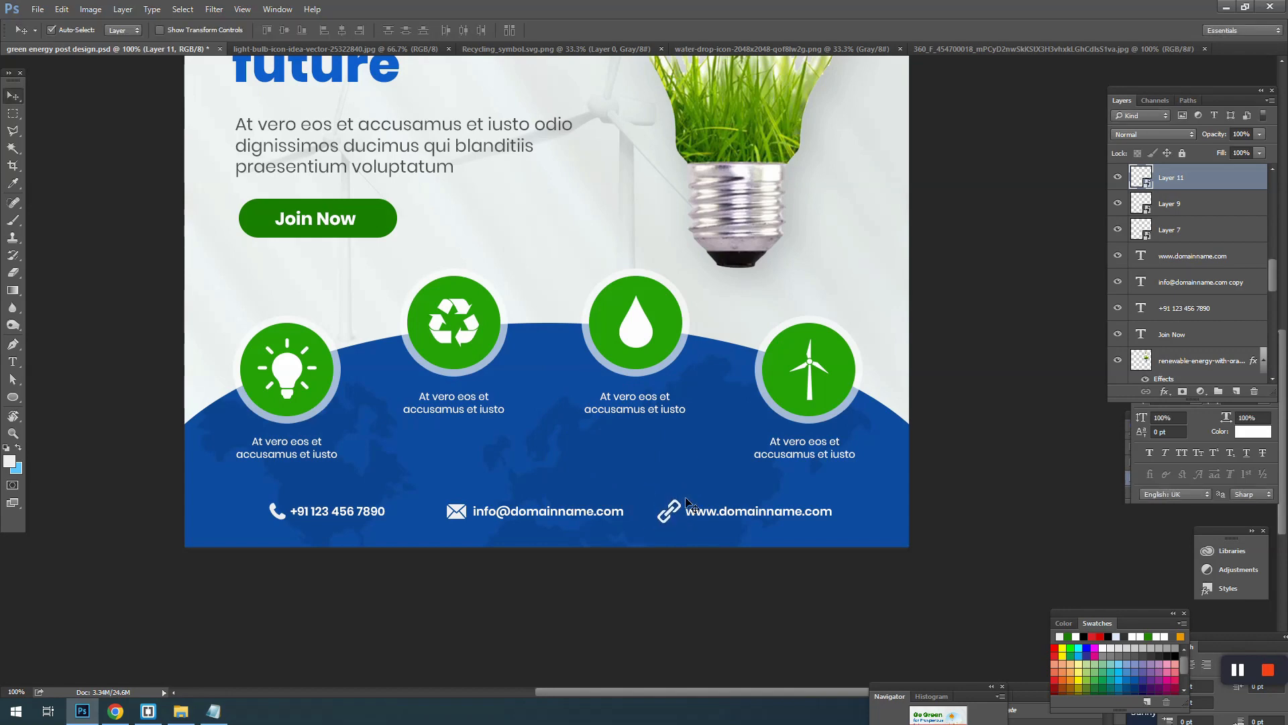
- Reduce the chain link icon further to 13.33% scale beside the website address
scroll(688, 503, "up", 1)
key("ctrl+t")
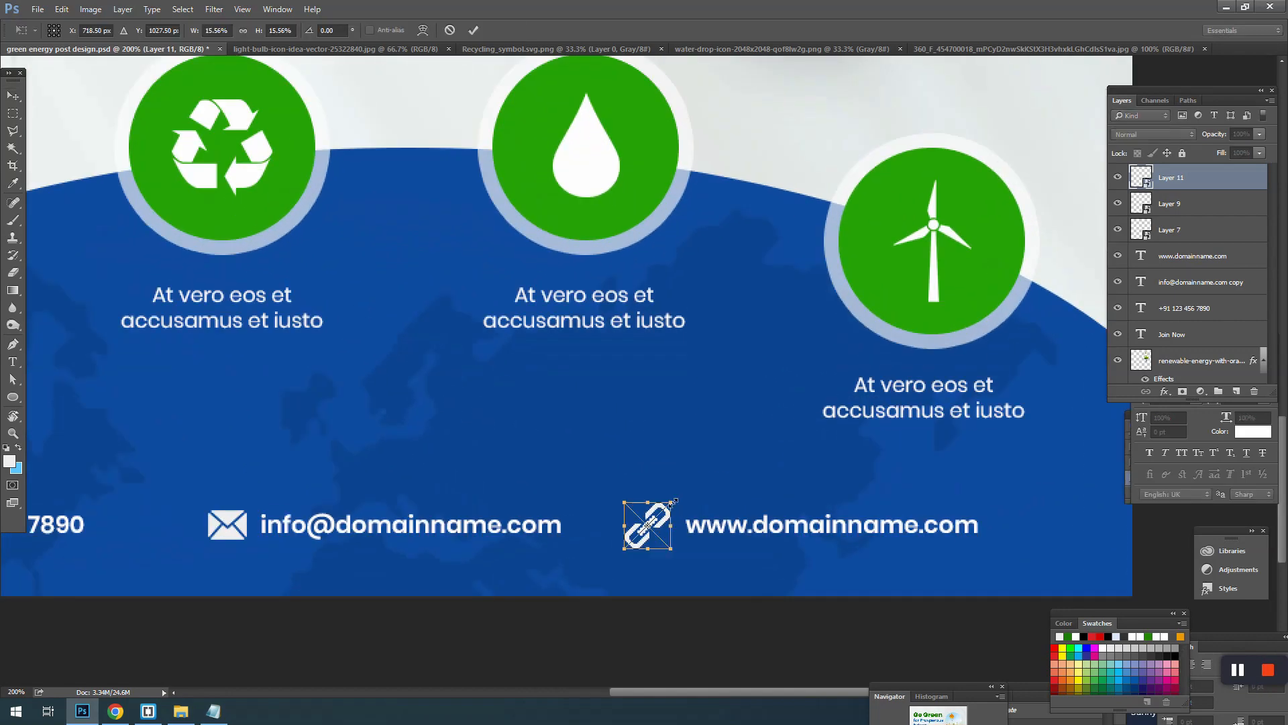
left_click_drag(667, 504, 671, 506)
key("Return")
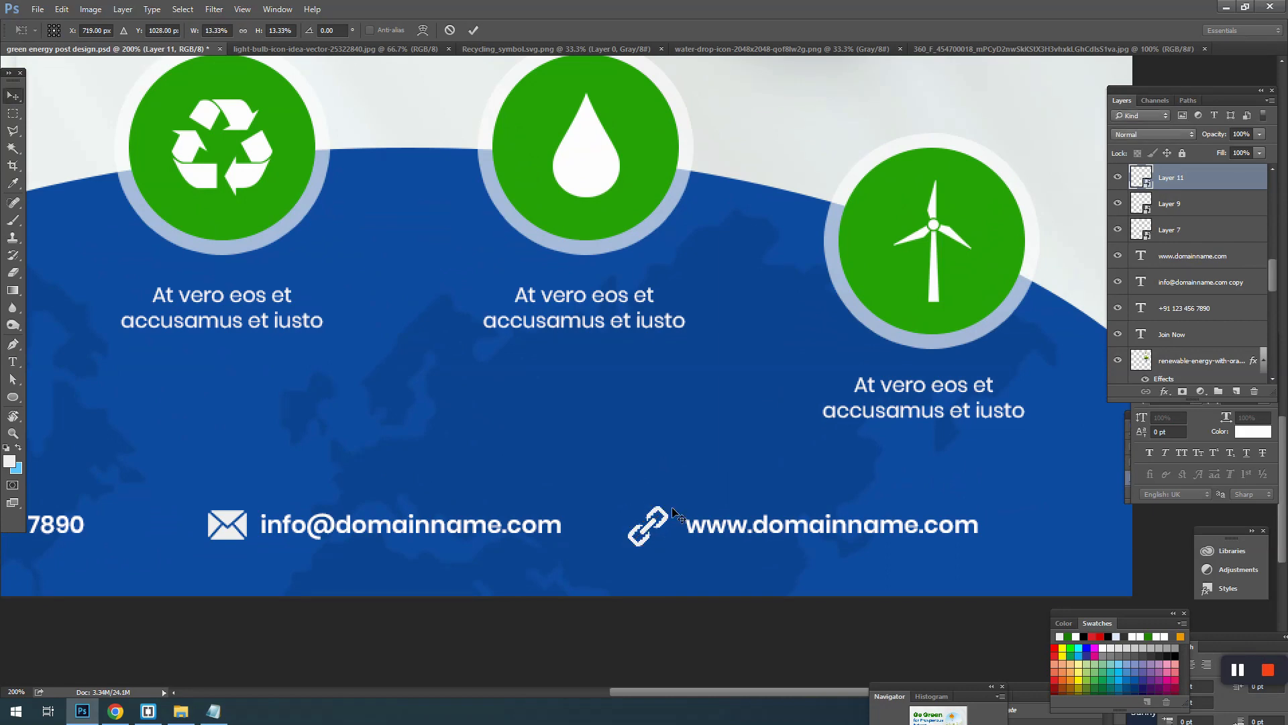
key("ctrl+minus")
key("ctrl+minus")
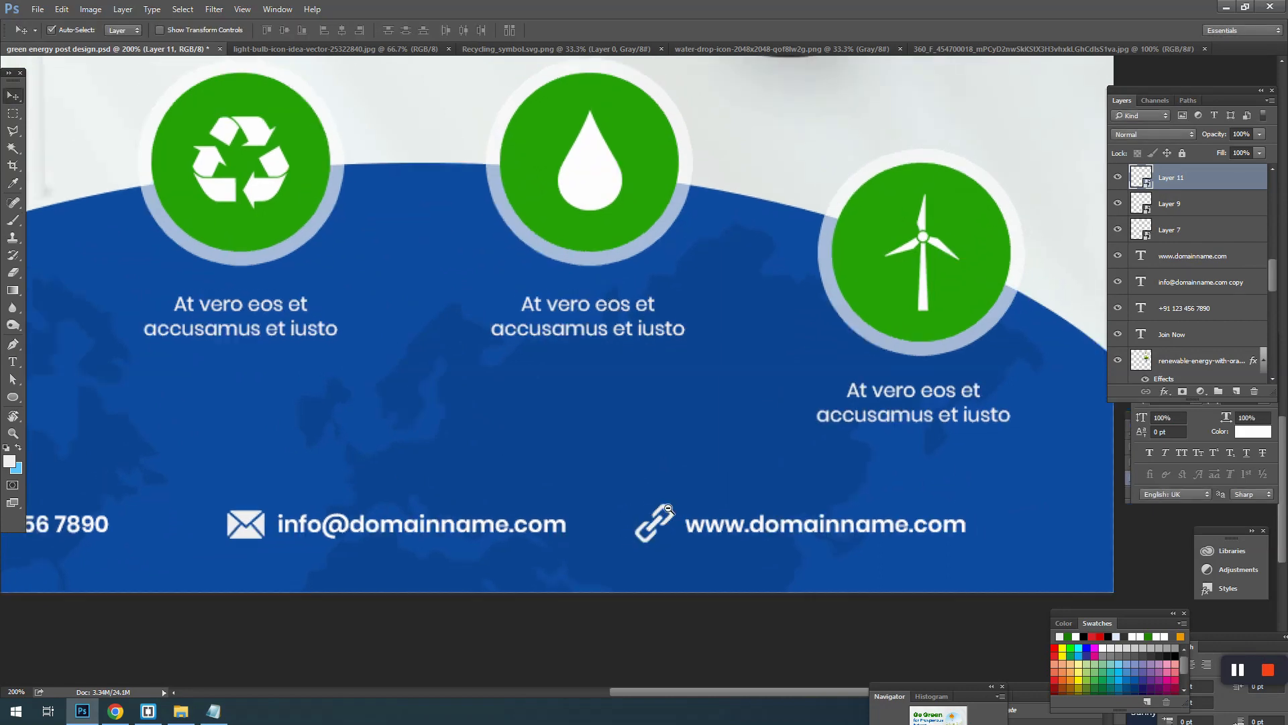
- Select the chain link icon together with the website address and nudge both slightly to the right
left_click(721, 586, "shift")
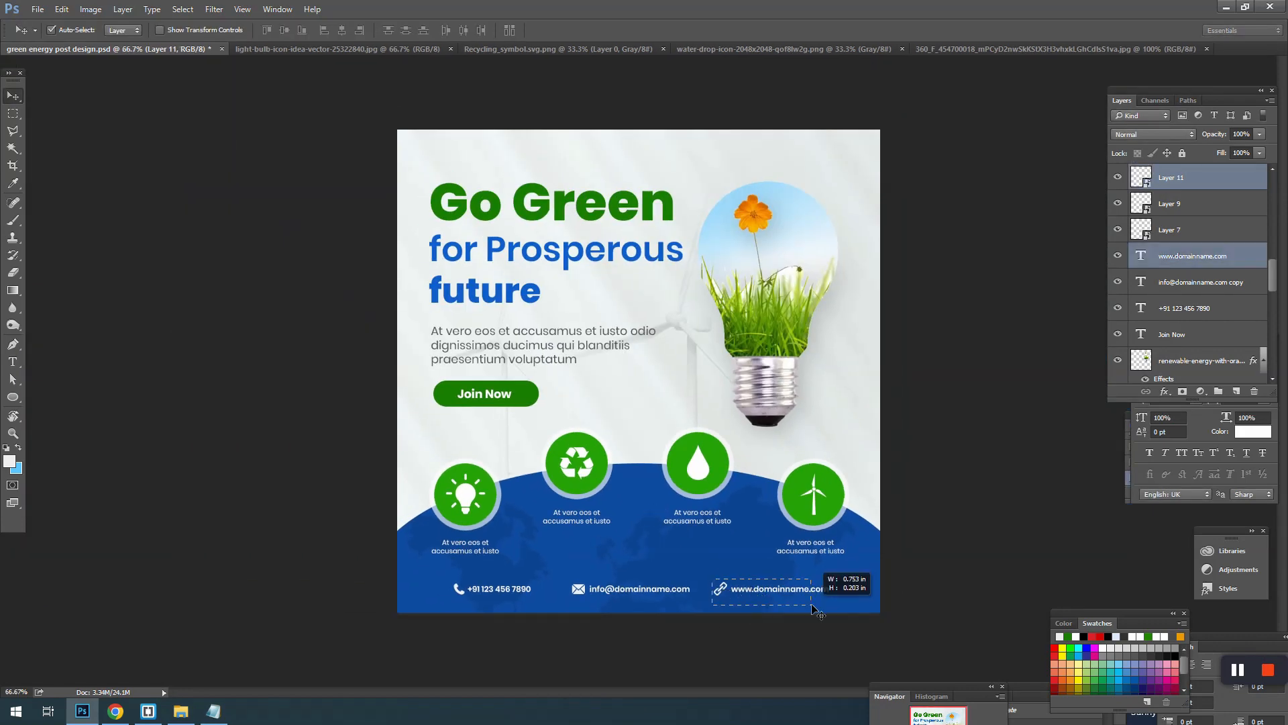
key("Right")
key("Right")
key("Right")
key("Right")
key("Right")
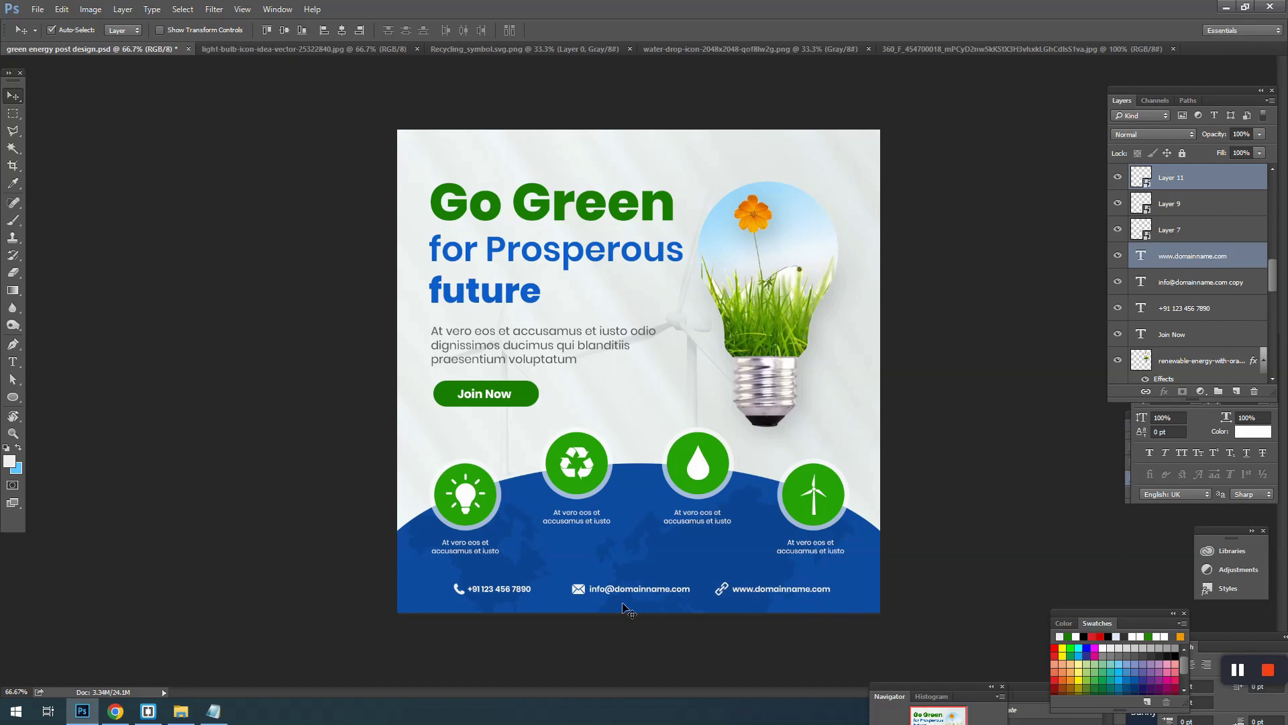
- Nudge the envelope icon and email address together to the right to even out the footer spacing, and save the document
left_click_drag(572, 577, 671, 611)
key("Right")
key("Right")
key("Right")
key("Right")
key("Right")
key("Right")
key("Right")
key("Right")
key("Right")
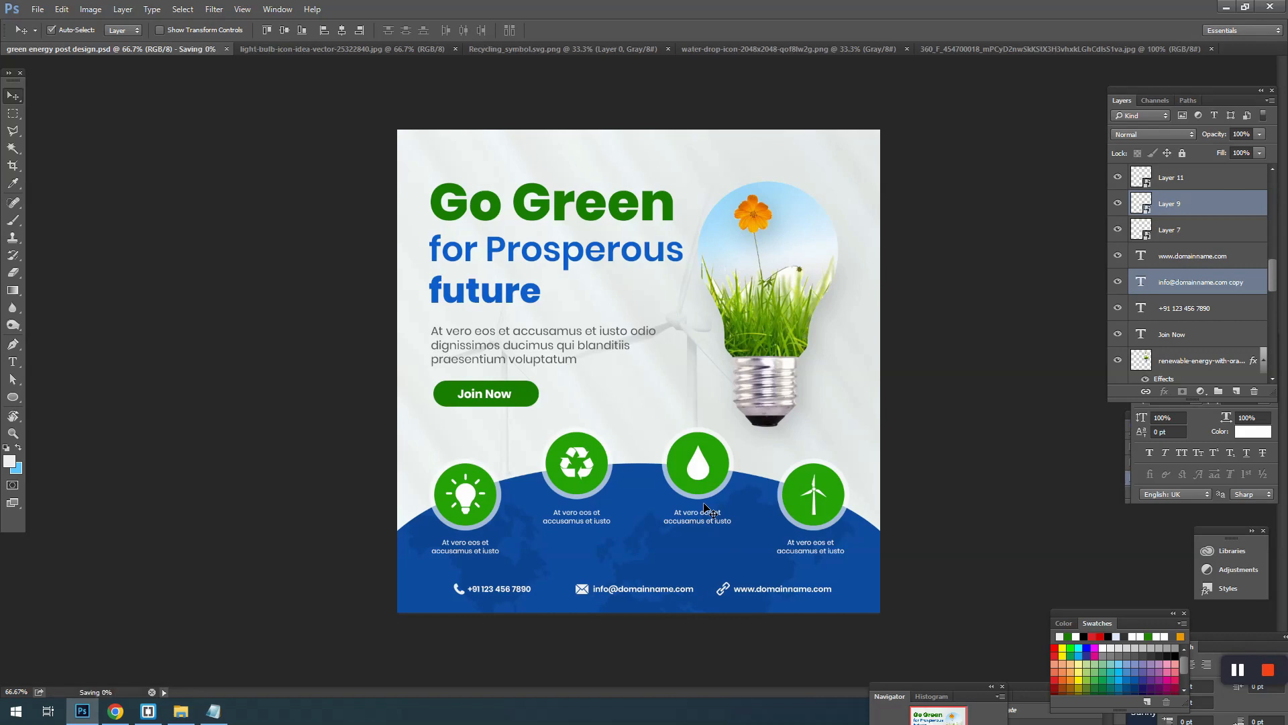
- Review the whole post enlarged in full-screen mode without the interface
key("f")
key("f")
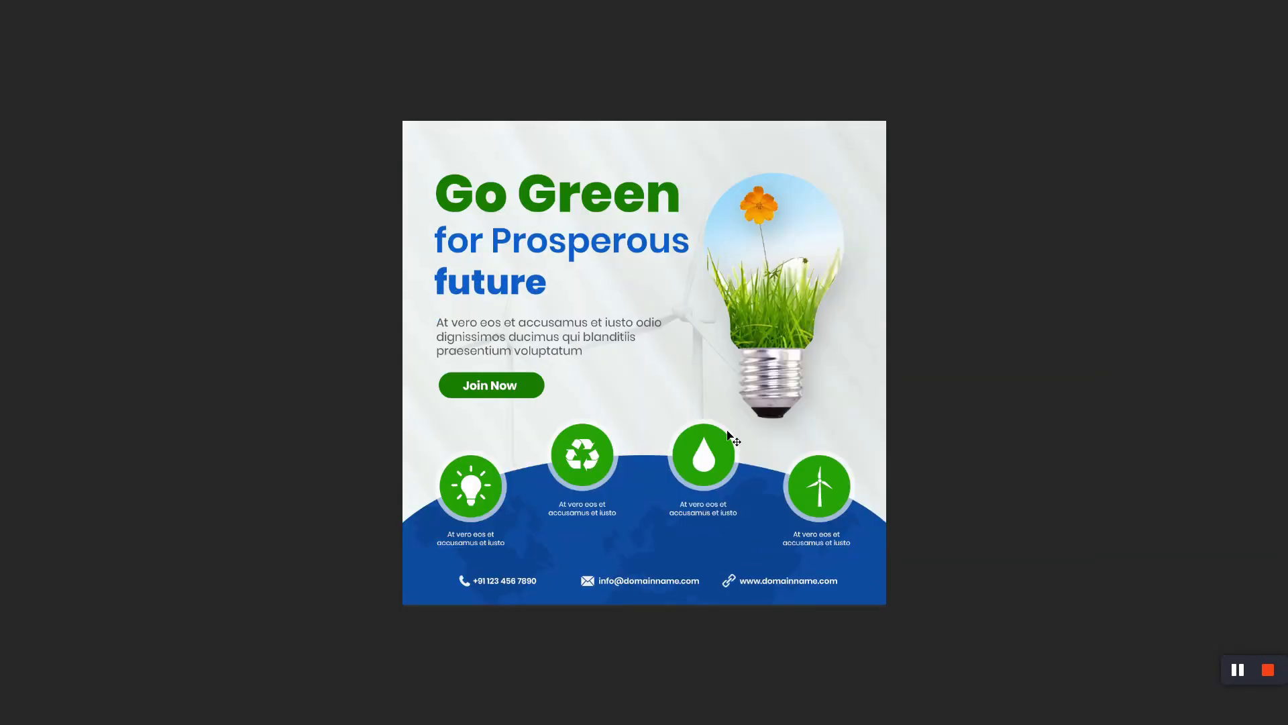
left_click(663, 322, "ctrl")
mouse_move(663, 322)
left_mouse_down()
mouse_move(665, 358)
mouse_move(675, 286)
mouse_move(677, 307)
left_mouse_up()
left_click_drag(693, 437, 672, 431)
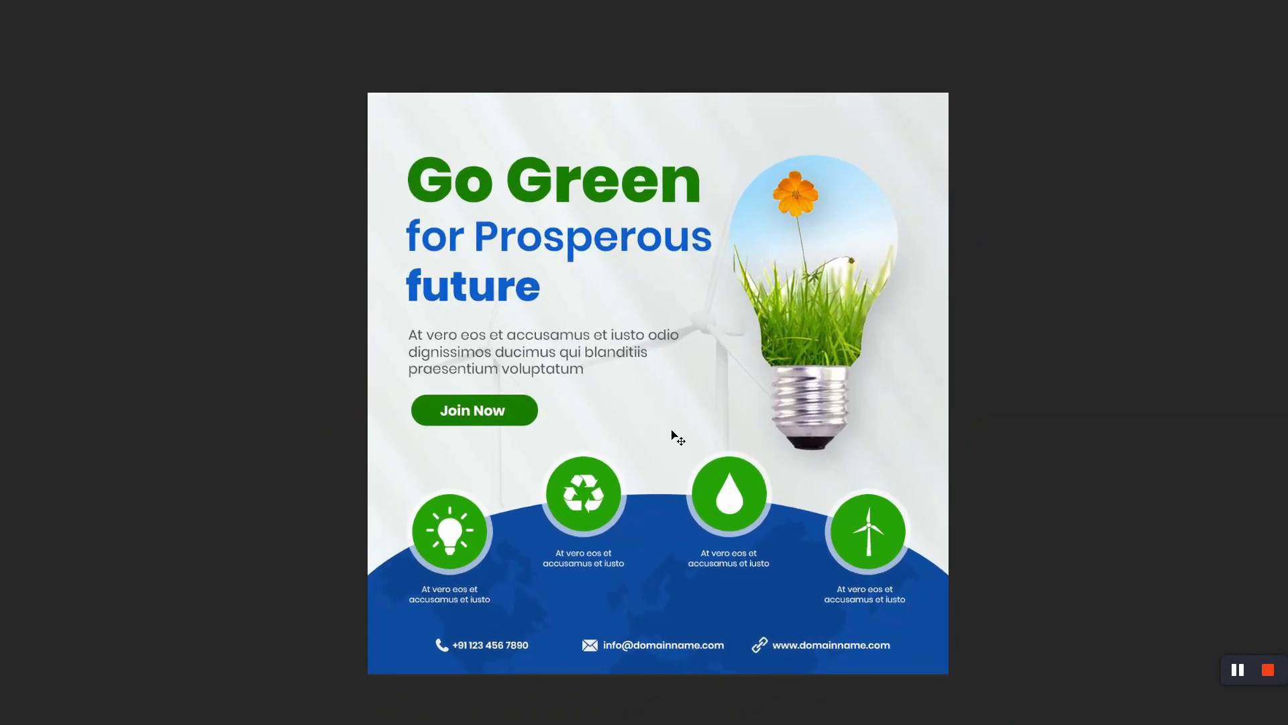